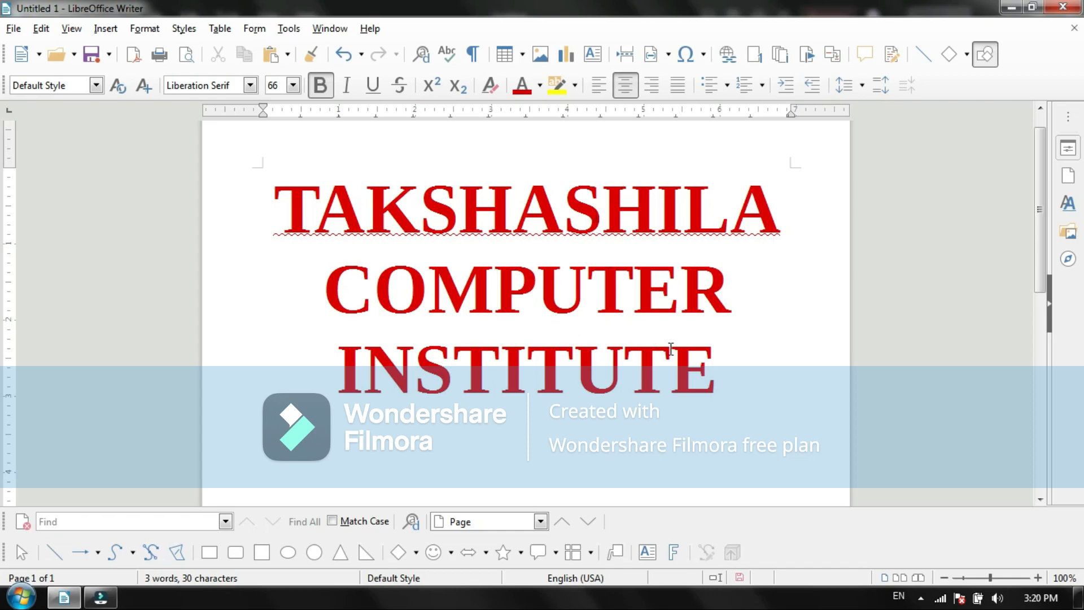
# Step: Minimise the open document and video editor windows and launch LibreOffice 6 from the desktop
pyautogui.click(1006, 9)
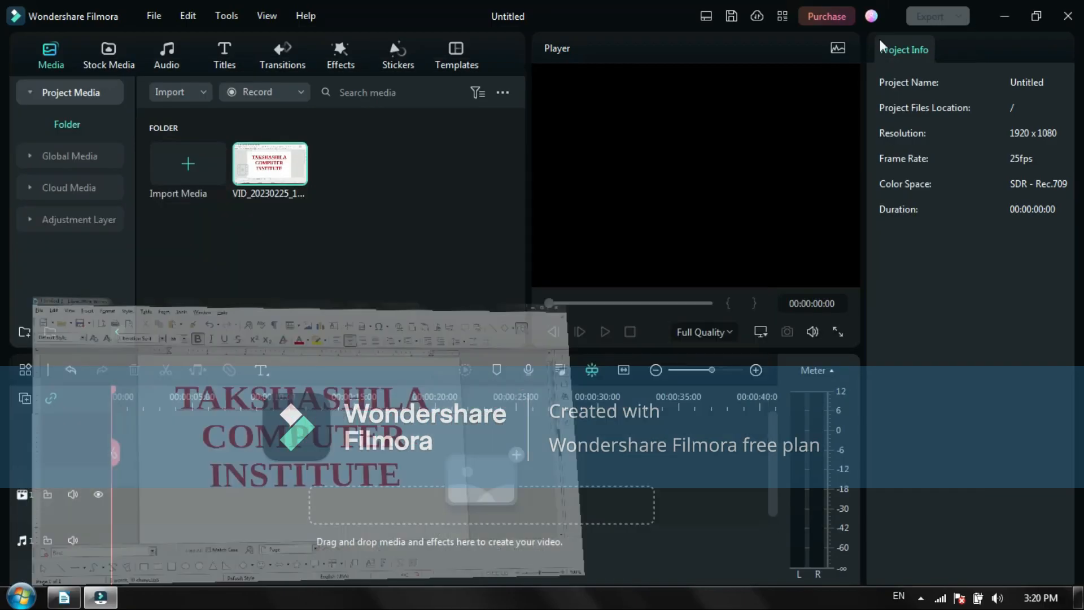
pyautogui.click(1003, 15)
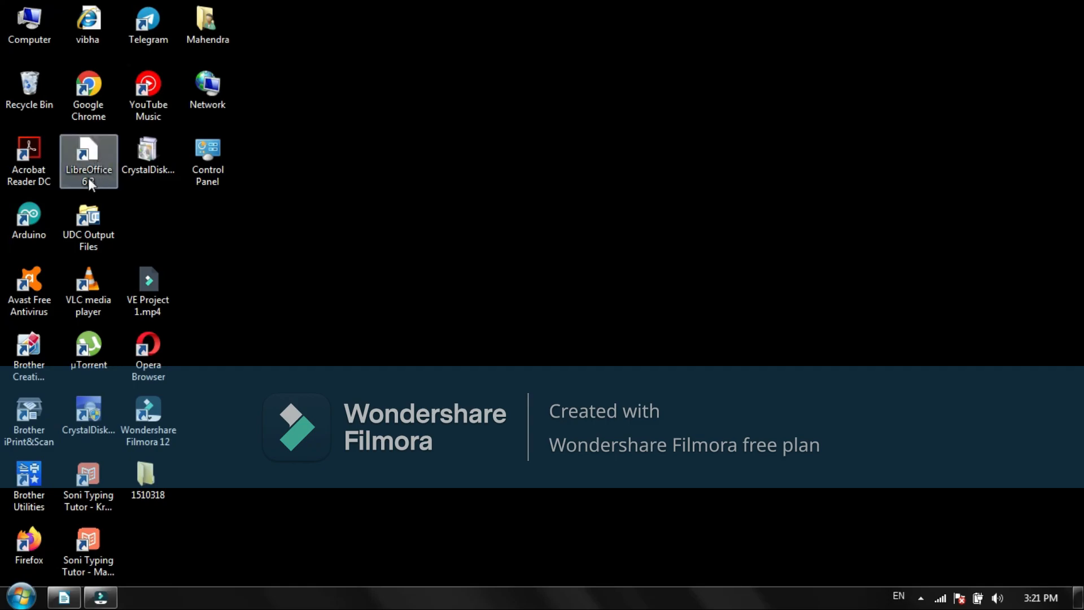
pyautogui.doubleClick(99, 163)
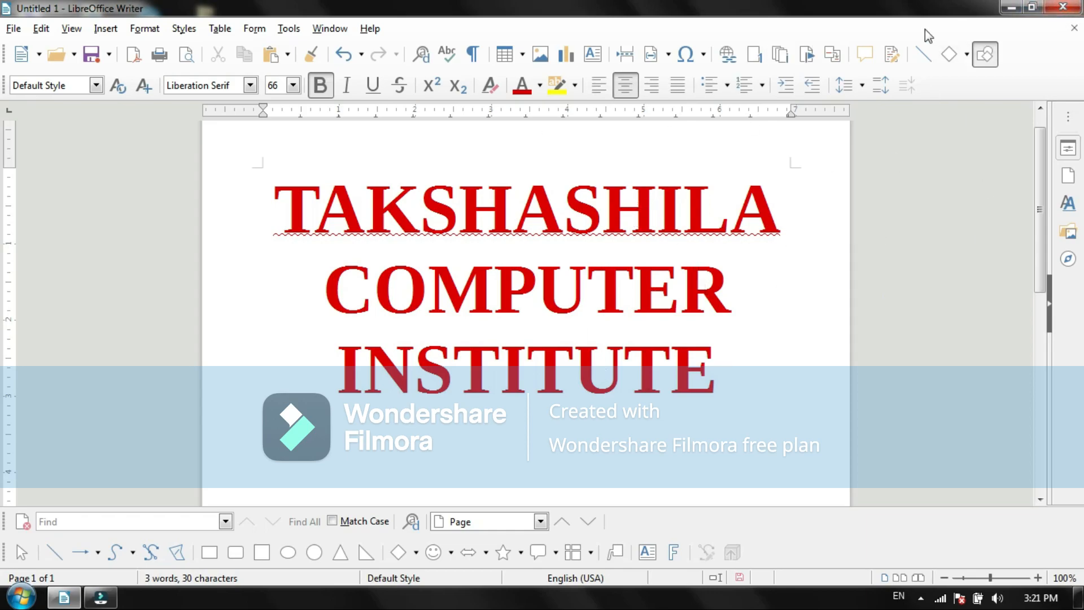
# Step: Restore the Writer window to its smaller size and maximise it again
pyautogui.click(1031, 7)
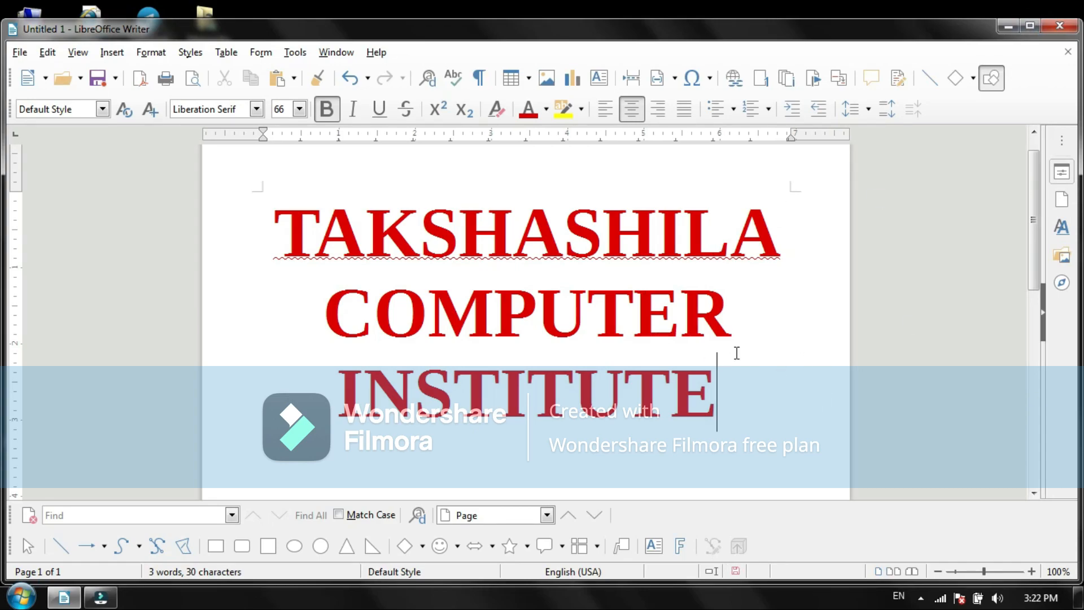
pyautogui.click(1029, 24)
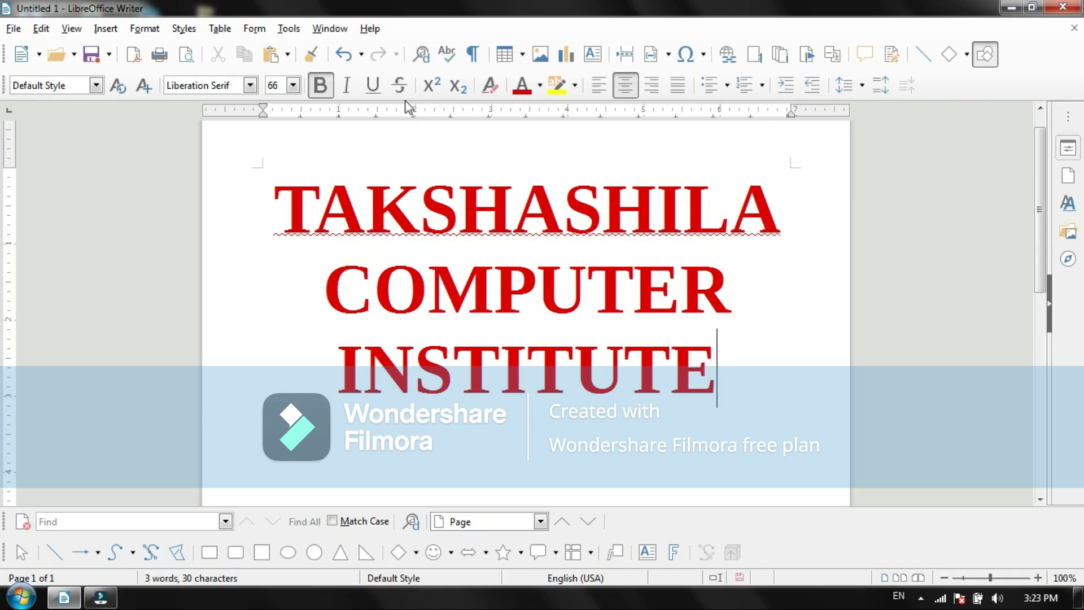
pyautogui.click(145, 29)
pyautogui.click(173, 30)
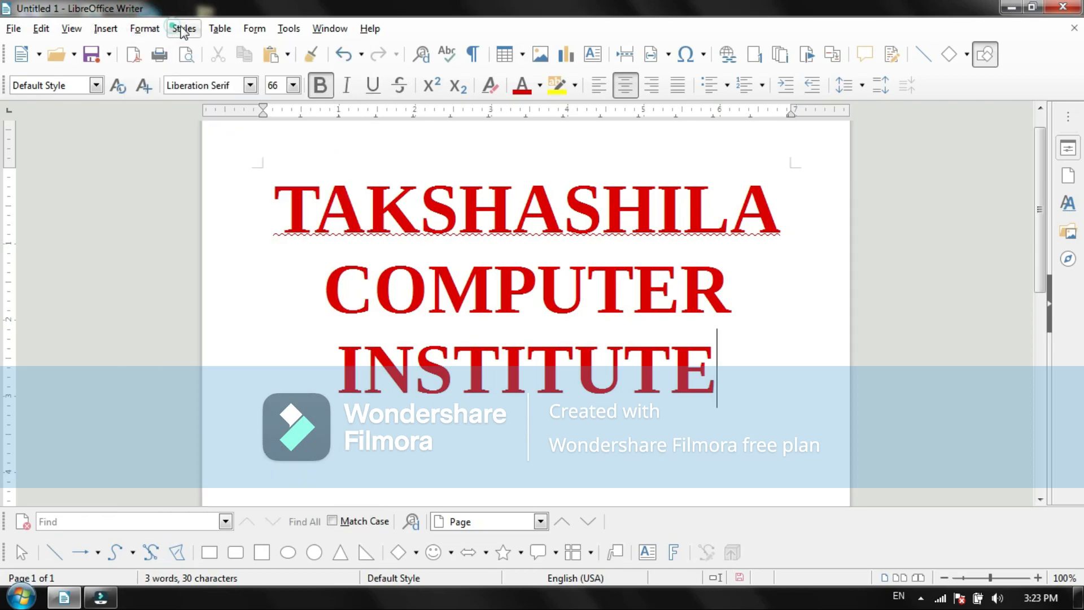
pyautogui.click(220, 29)
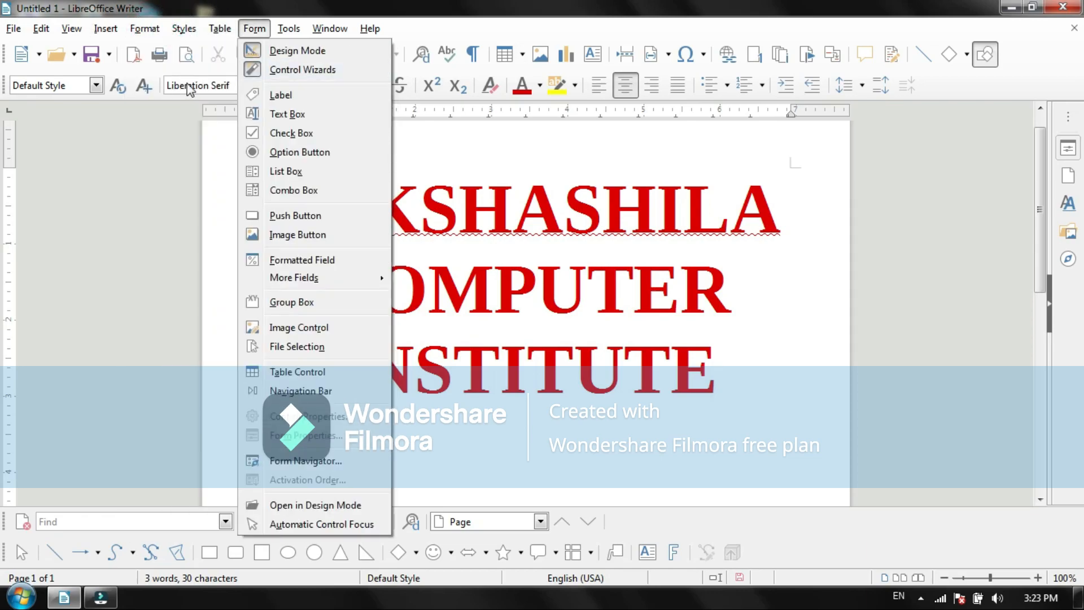
pyautogui.click(289, 28)
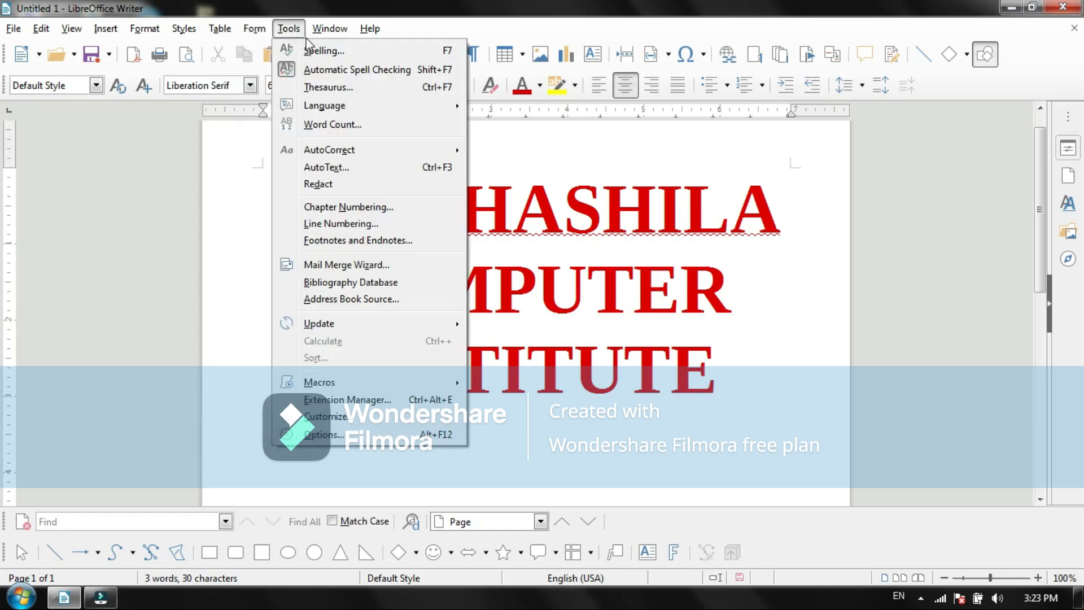
pyautogui.click(329, 28)
pyautogui.click(184, 28)
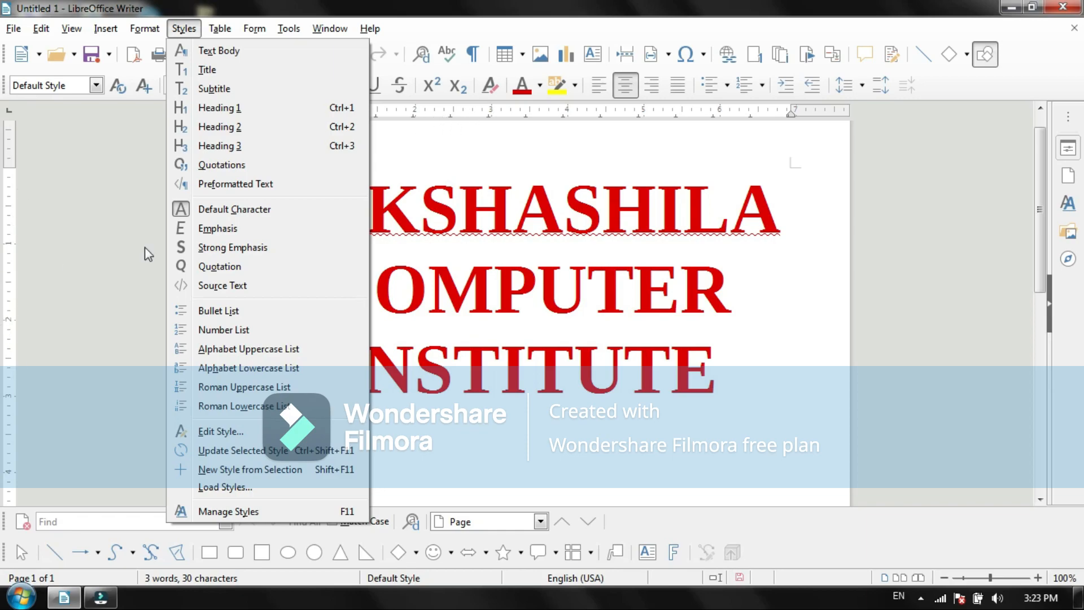
pyautogui.click(425, 138)
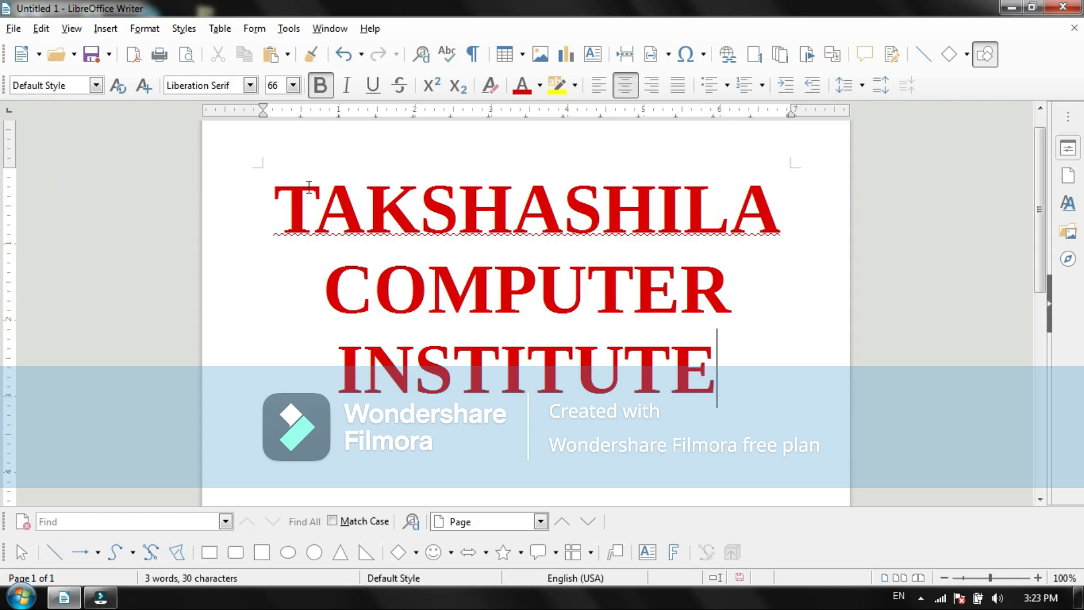
# Step: Insert a few test letters before the word TAKSHASHILA and delete them again
pyautogui.click(273, 201)
pyautogui.write('h')
pyautogui.write('kj')
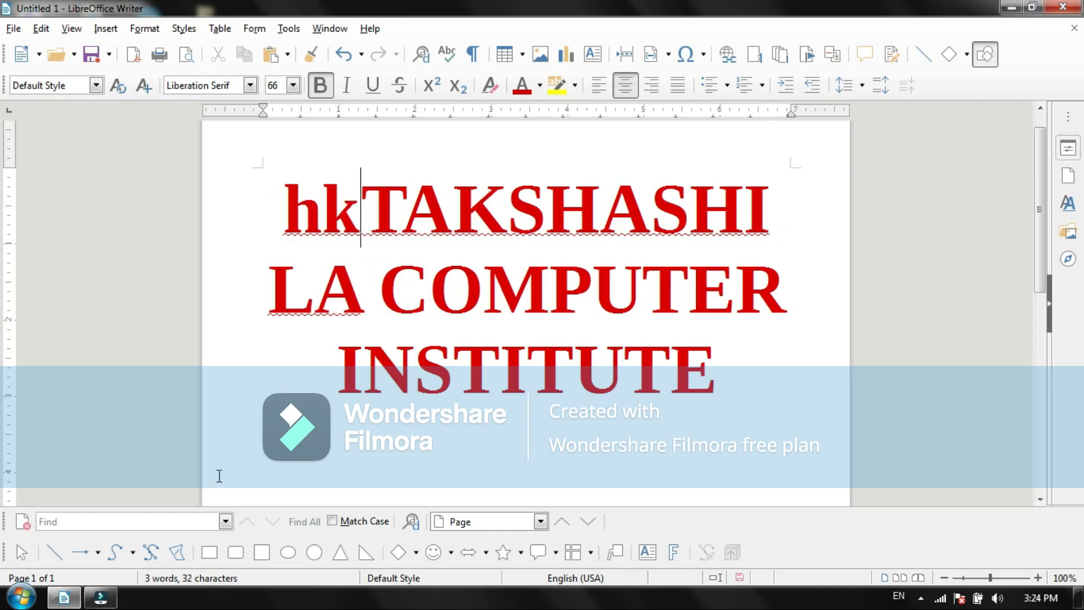
pyautogui.press('BackSpace')
pyautogui.press('BackSpace')
pyautogui.press('BackSpace')
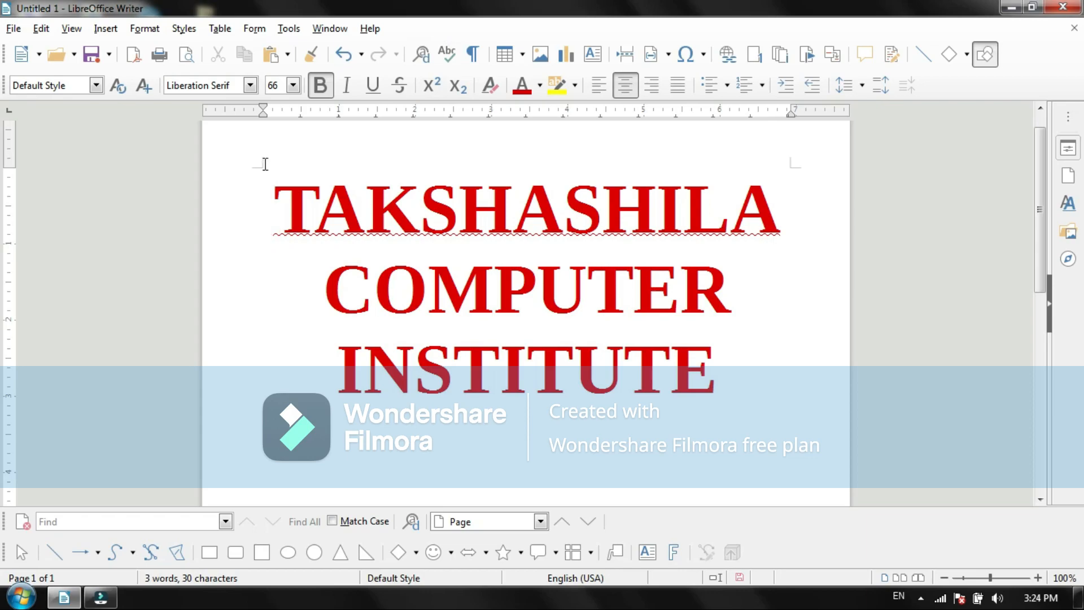
# Step: Move the heading's first-line indent to 1 inch on the ruler and return it to the page margin
pyautogui.moveTo(263, 107); pyautogui.dragTo(336, 93)
pyautogui.moveTo(264, 109); pyautogui.dragTo(340, 116)
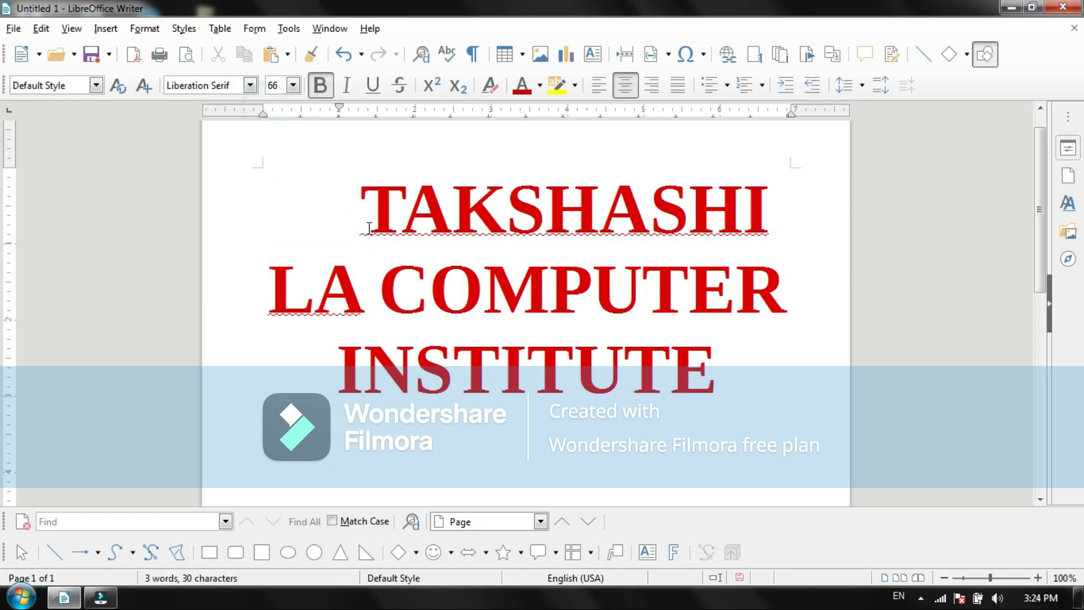
pyautogui.moveTo(339, 108); pyautogui.dragTo(263, 110)
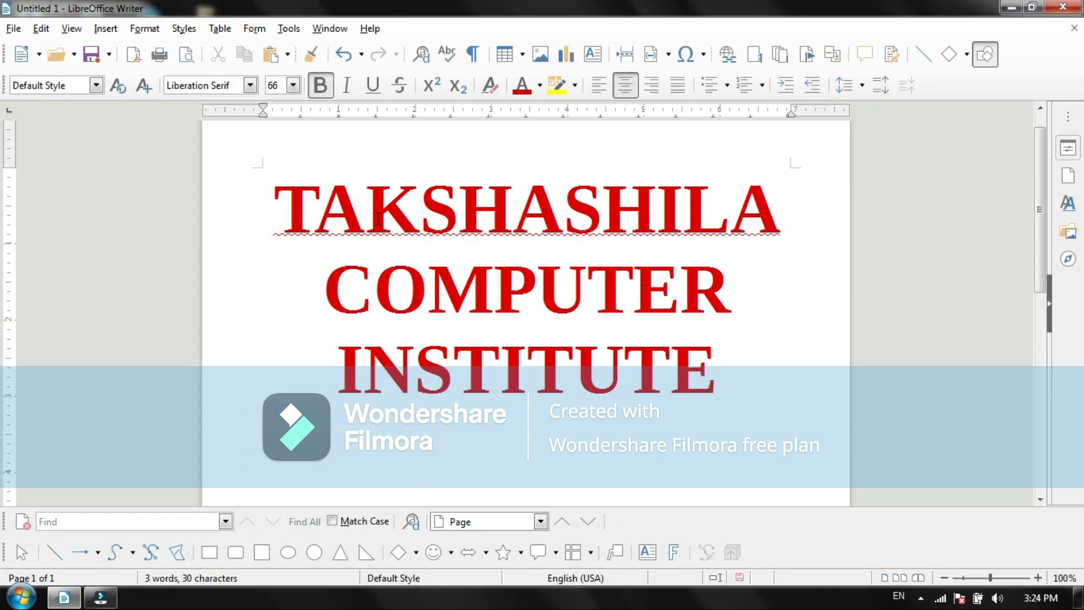
# Step: Show the sidebar's Properties deck to view the style, character and paragraph options, and close it
pyautogui.moveTo(1032, 190); pyautogui.dragTo(1032, 133)
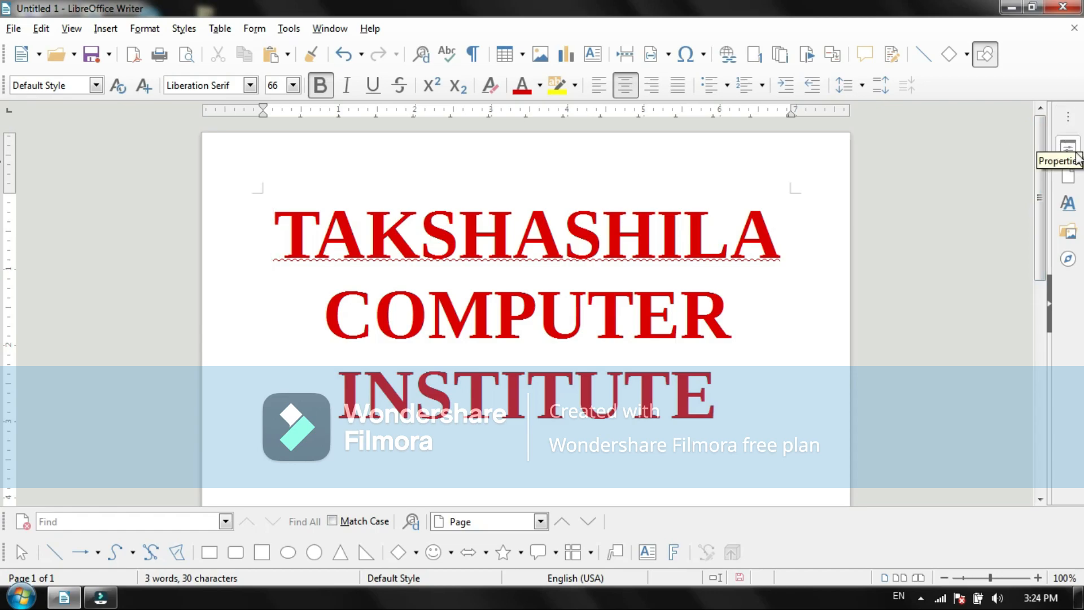
pyautogui.click(1068, 117)
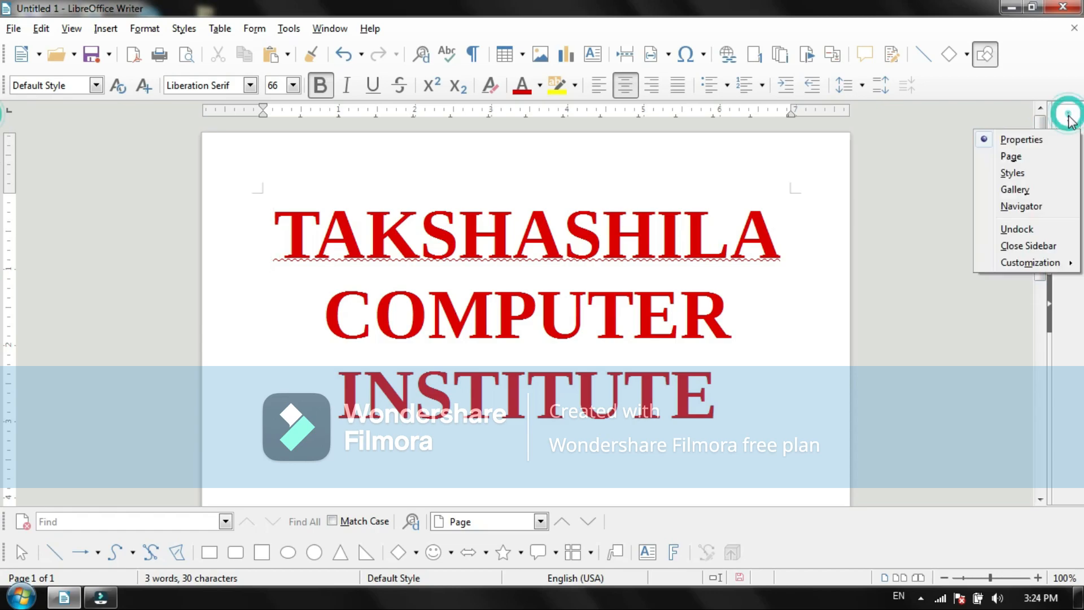
pyautogui.click(1022, 140)
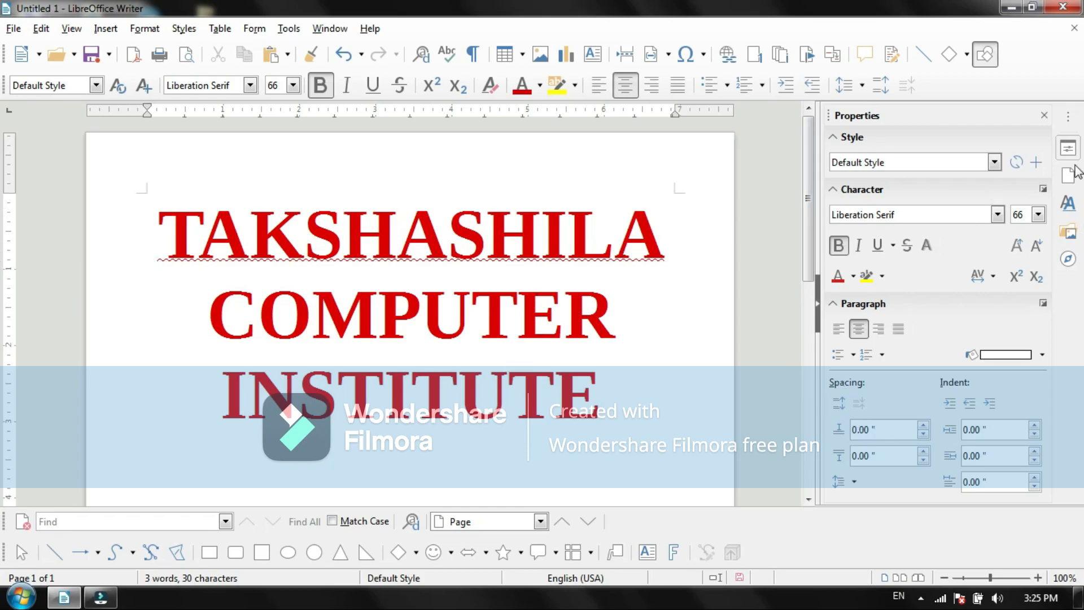
pyautogui.click(1044, 116)
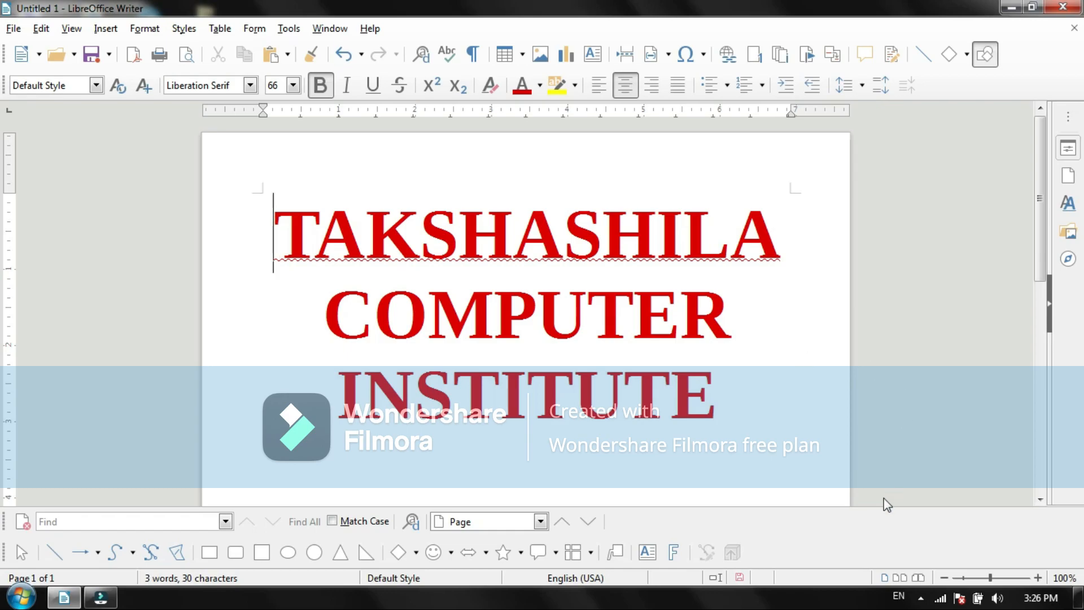
# Step: Zoom the page out to 20%, in to 600% and back to 100%
pyautogui.click(988, 577)
pyautogui.moveTo(988, 576); pyautogui.dragTo(937, 580)
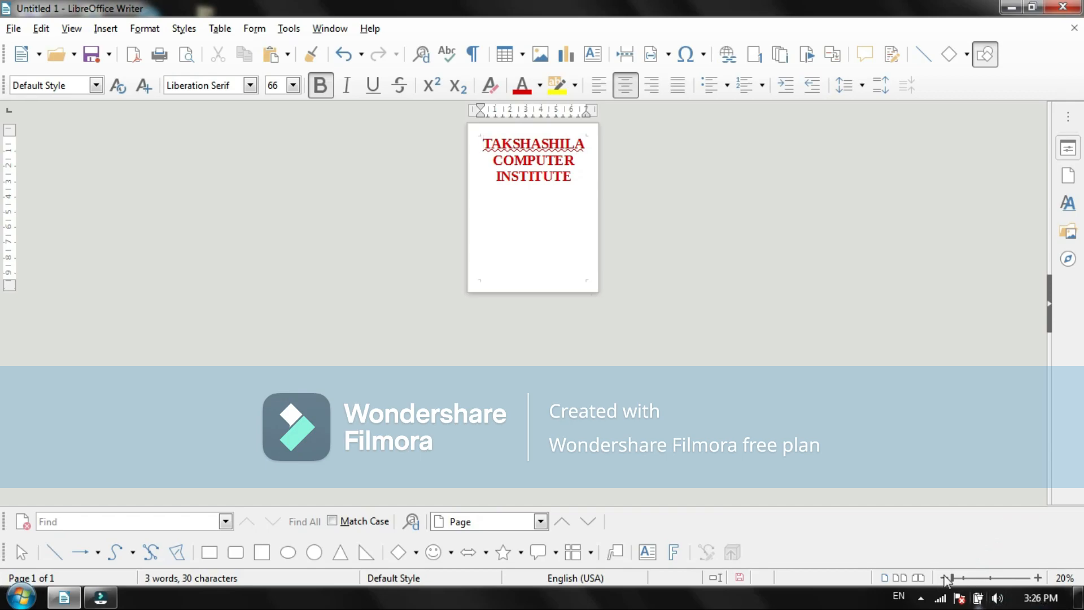
pyautogui.moveTo(952, 579); pyautogui.dragTo(1026, 583)
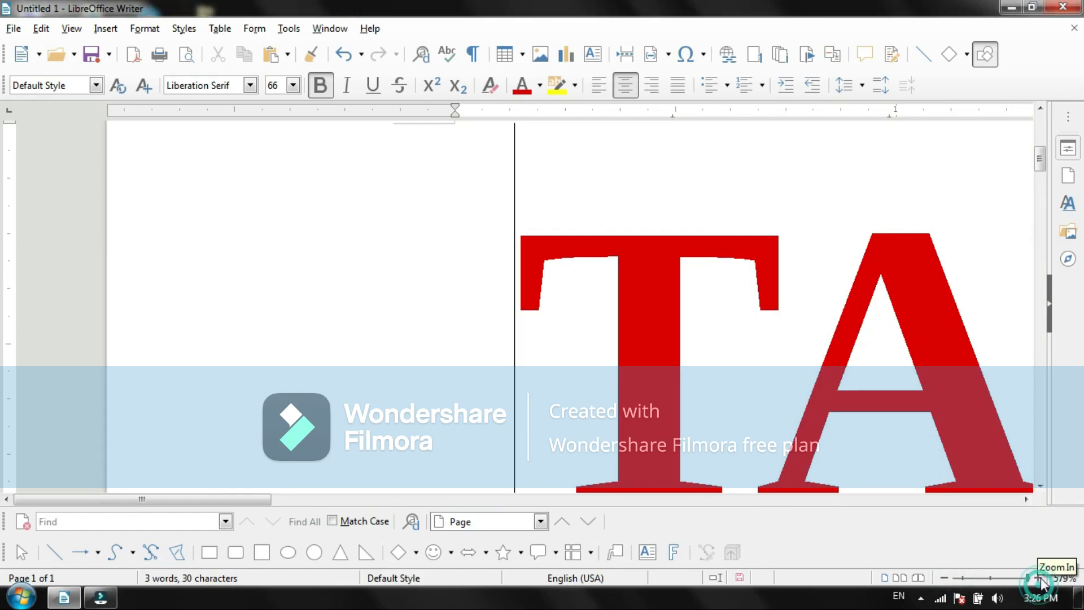
pyautogui.click(1039, 578)
pyautogui.click(1039, 578)
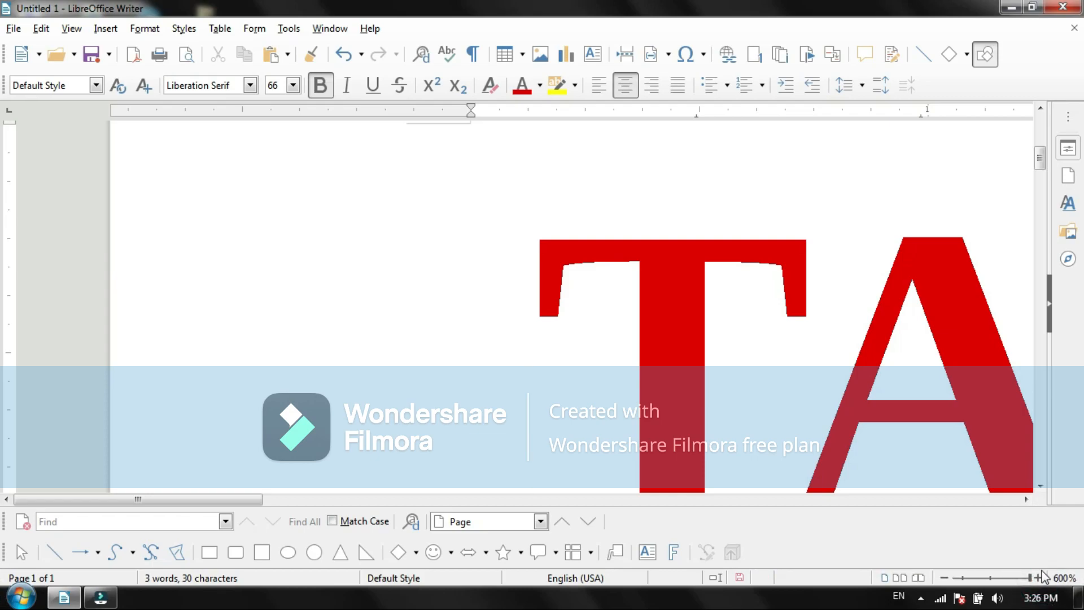
pyautogui.click(990, 578)
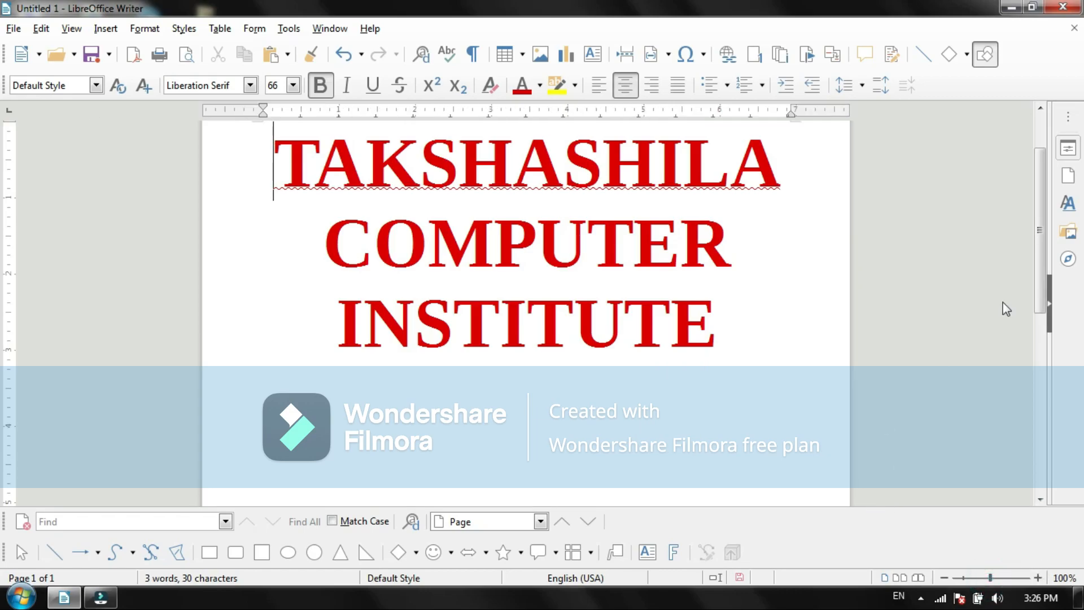
pyautogui.scroll(2, 1037, 242)
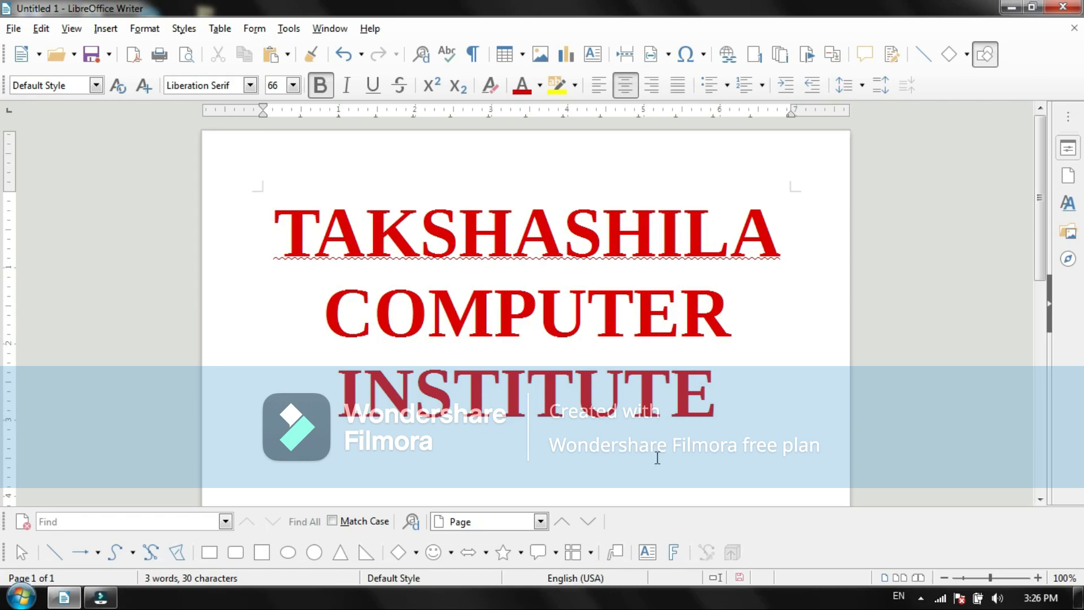
# Step: Create a new blank text document
pyautogui.click(10, 28)
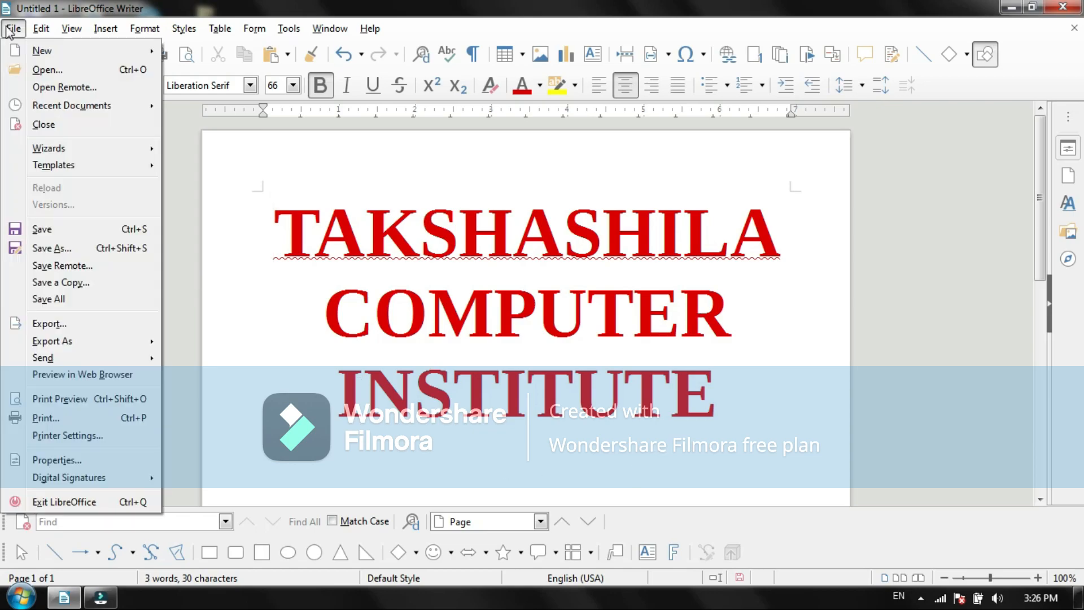
pyautogui.moveTo(56, 51)
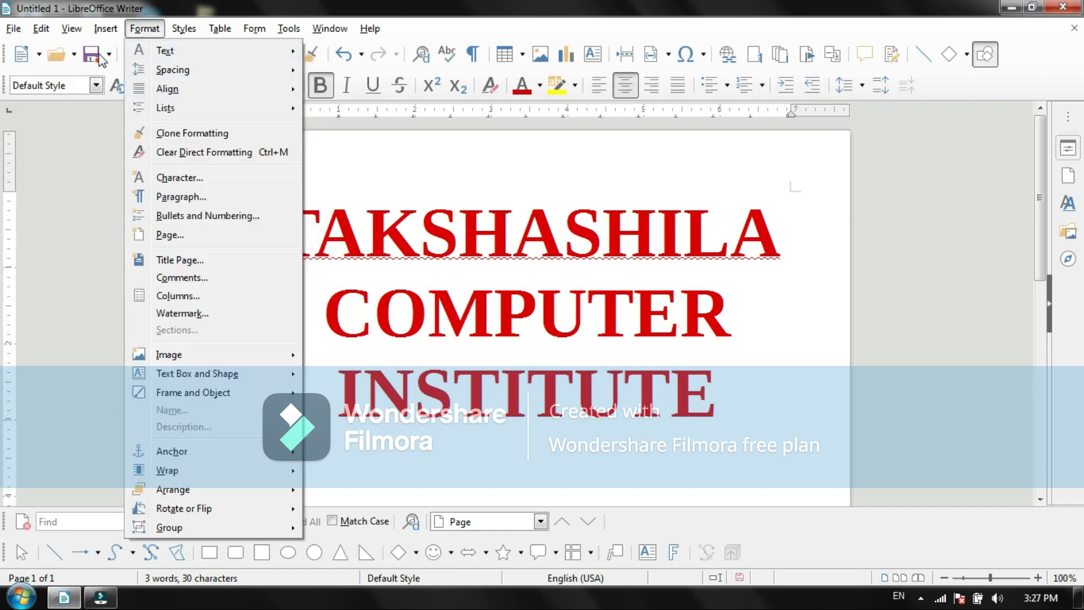
pyautogui.click(4, 28)
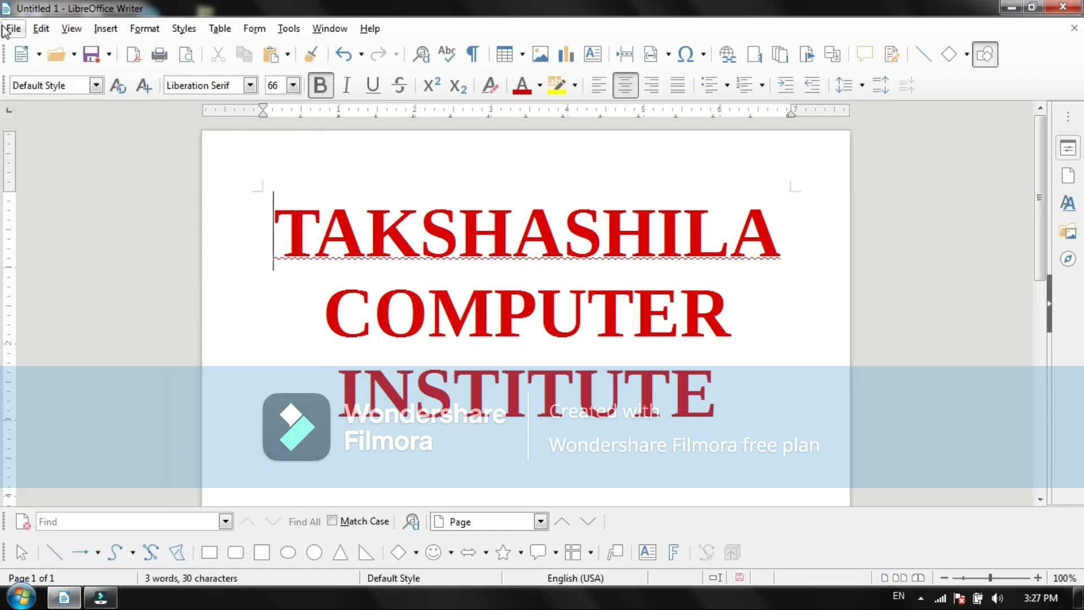
pyautogui.click(16, 29)
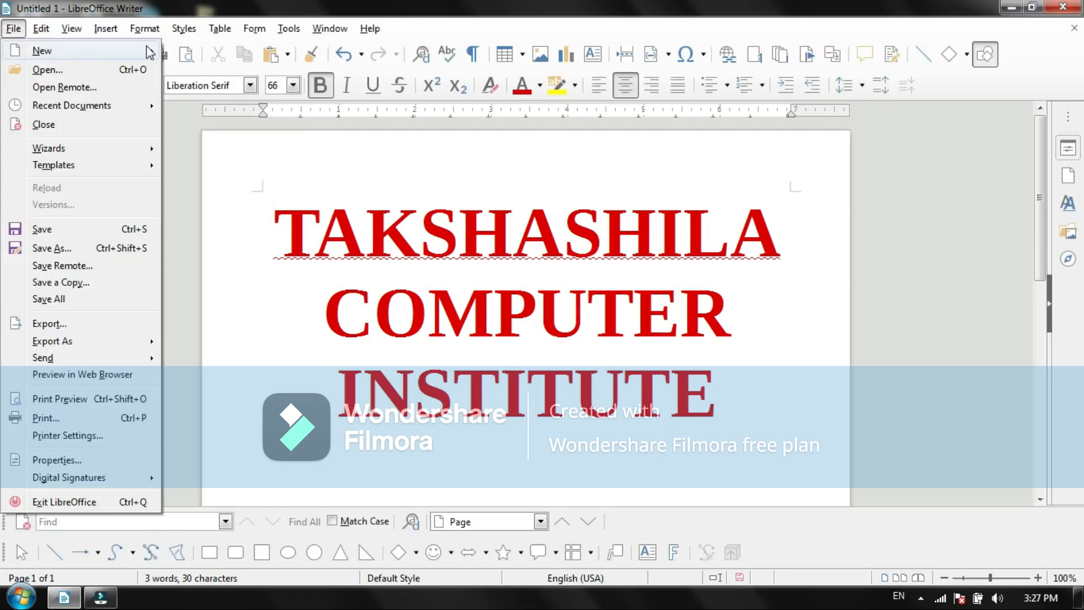
pyautogui.moveTo(113, 50)
pyautogui.click(206, 50)
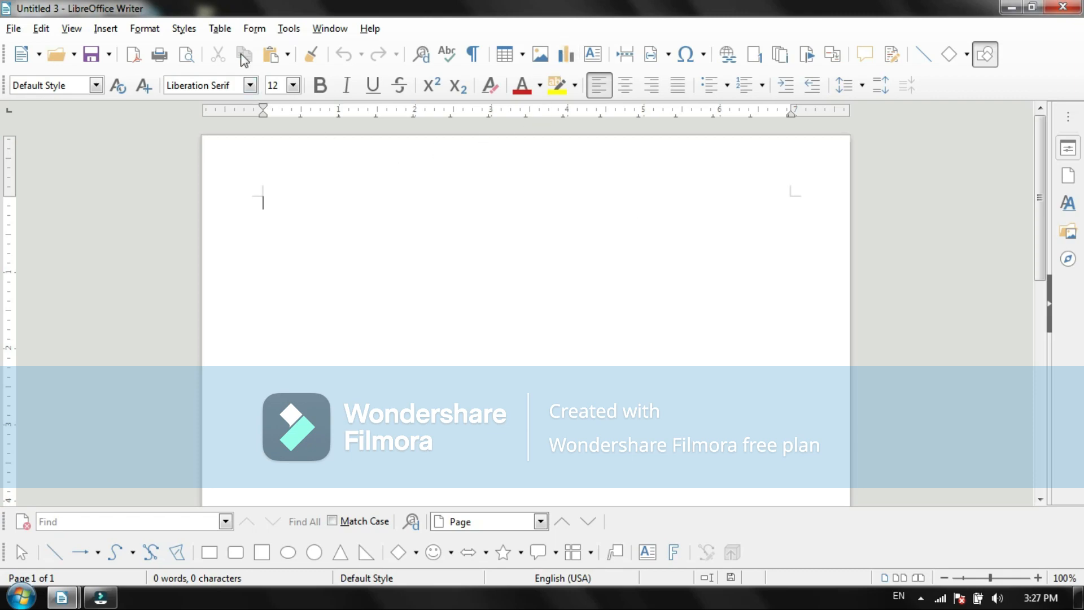
# Step: Insert the Copyright Notice Literature entry from the Standard AutoText category into the blank document
pyautogui.click(290, 31)
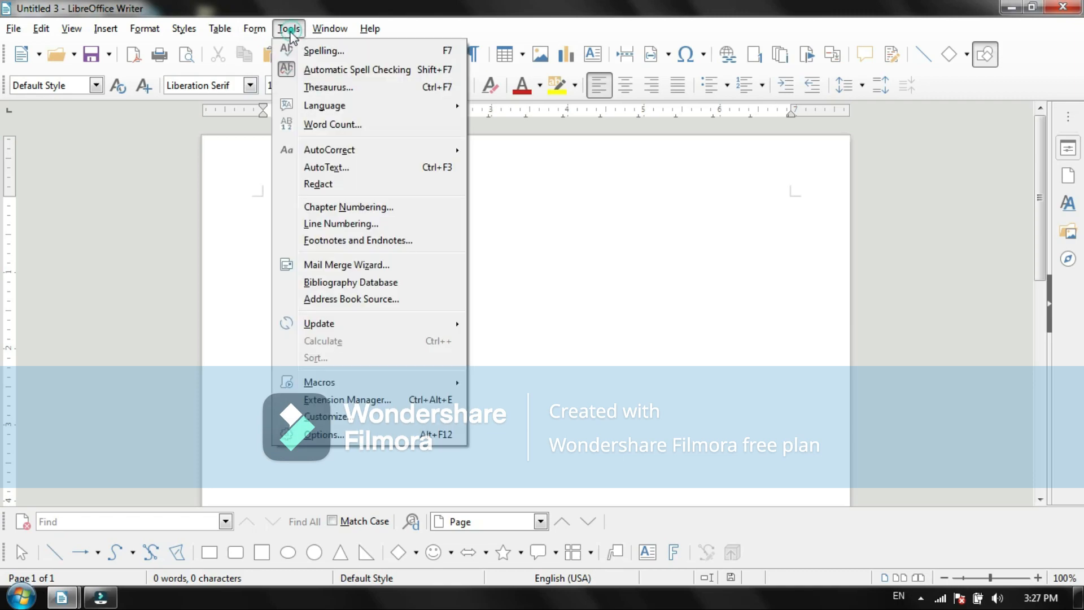
pyautogui.click(338, 167)
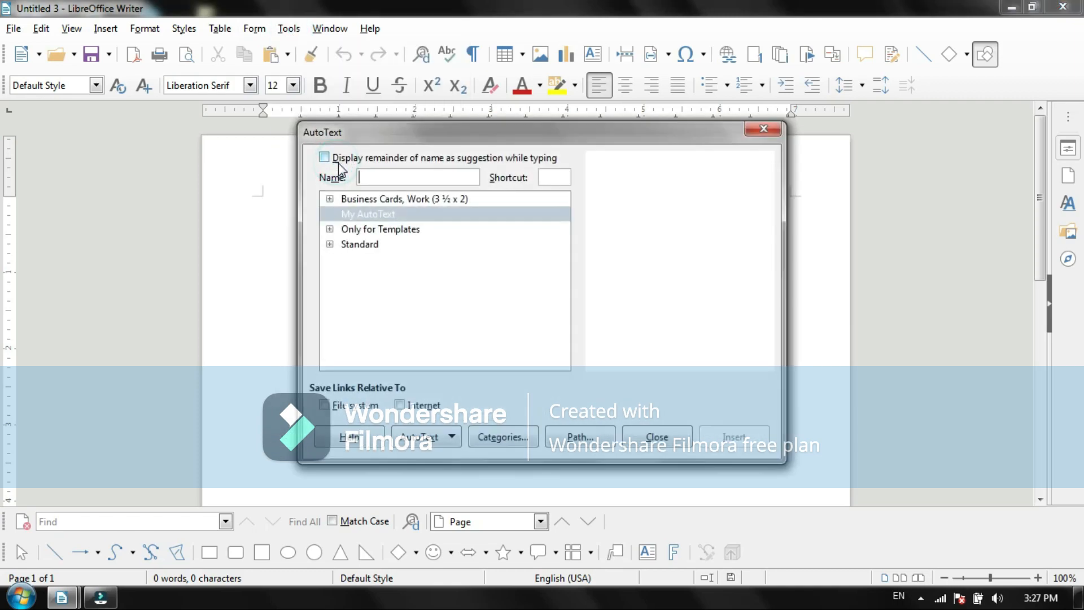
pyautogui.click(330, 244)
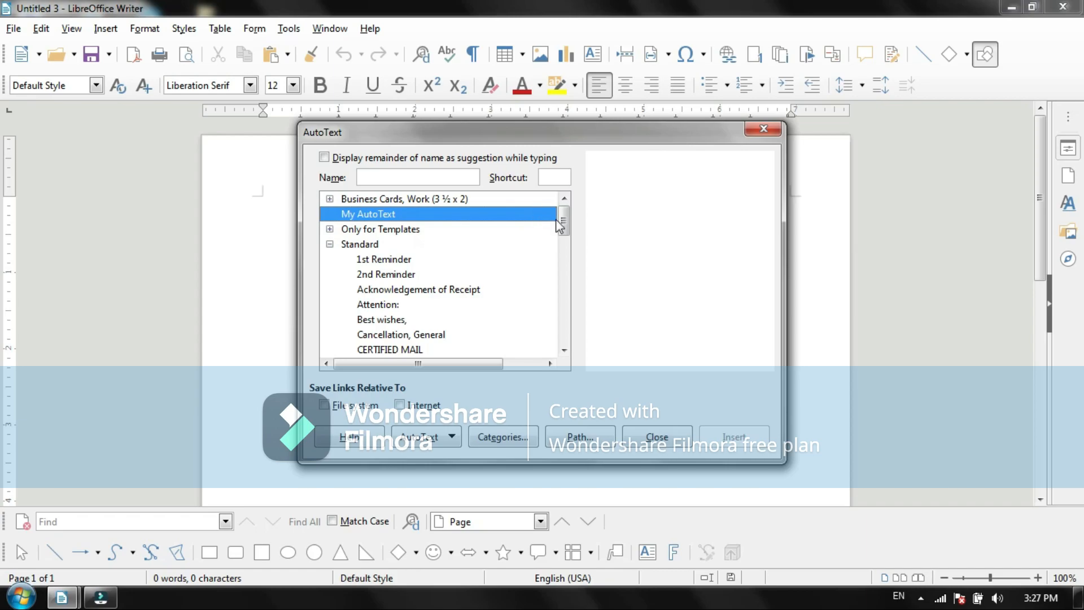
pyautogui.moveTo(562, 223); pyautogui.dragTo(563, 237)
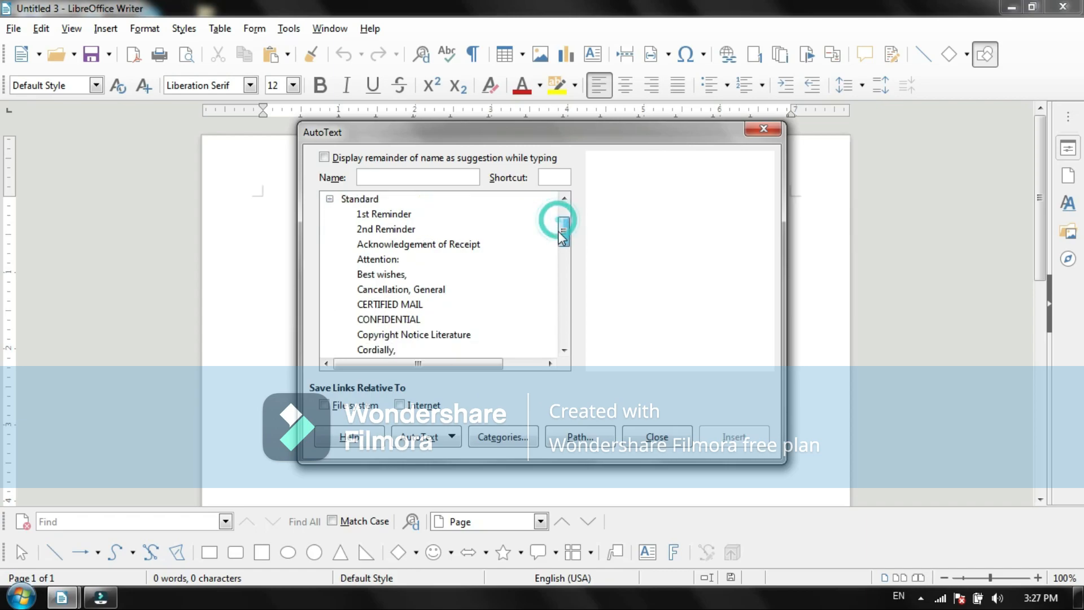
pyautogui.click(446, 336)
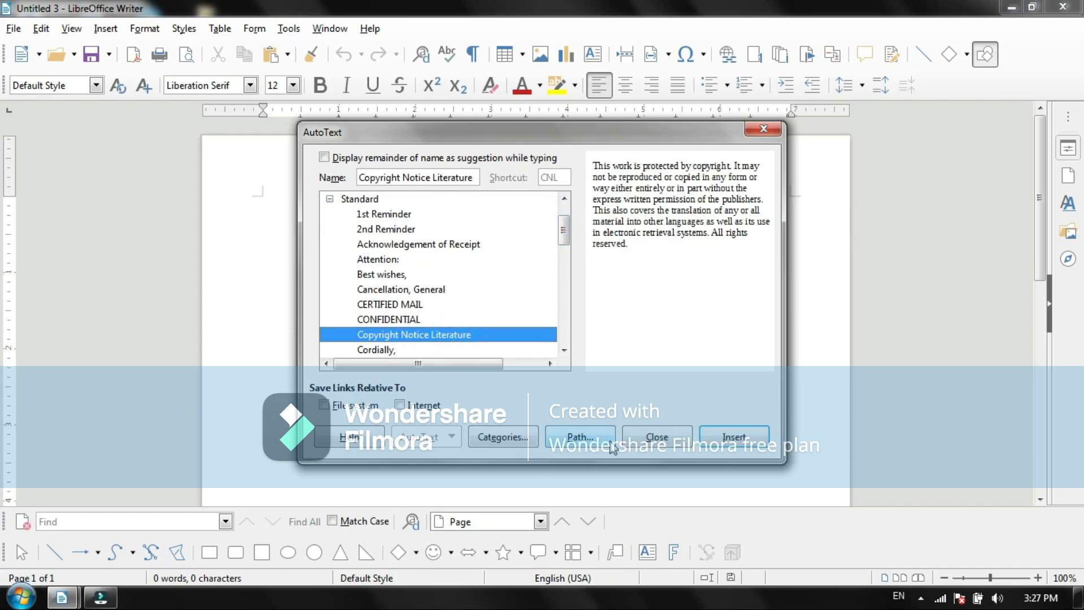
pyautogui.click(733, 437)
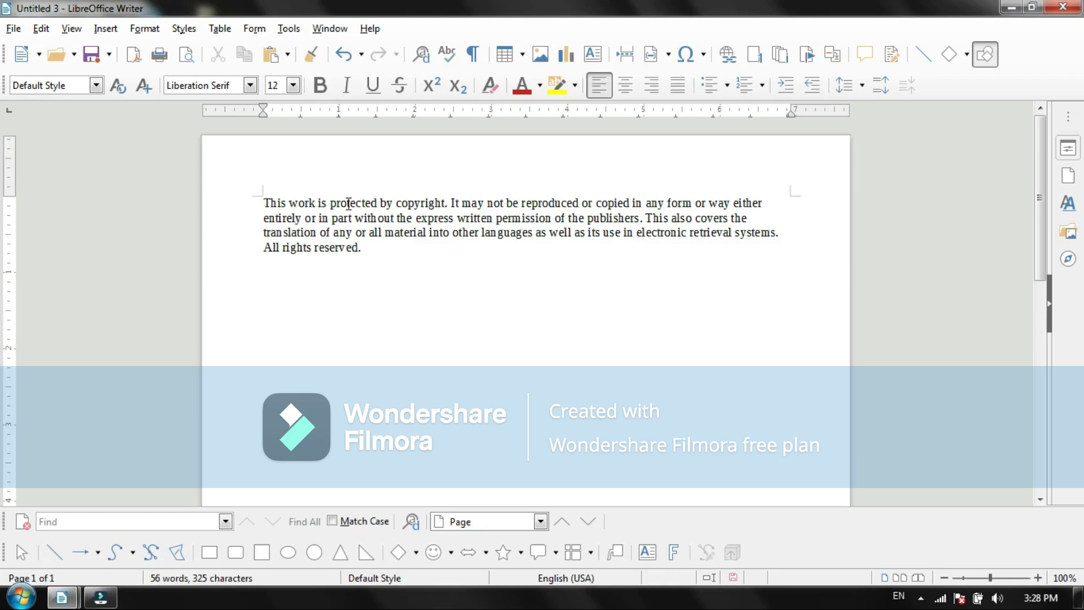
pyautogui.moveTo(261, 198); pyautogui.dragTo(368, 247)
pyautogui.click(411, 317)
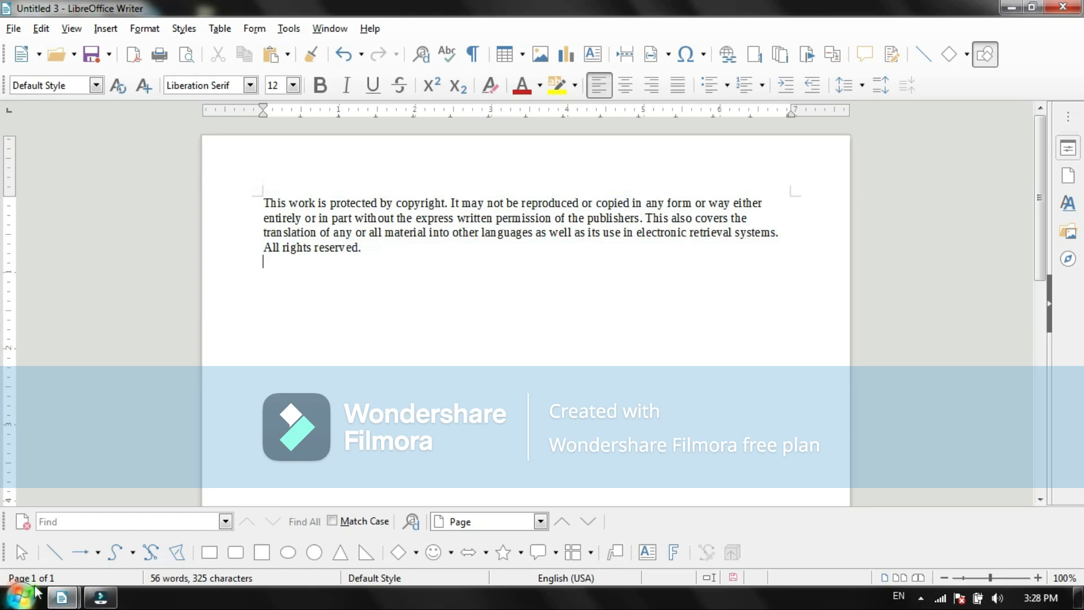
# Step: Save the document with the red TAKSHASHILA COMPUTER INSTITUTE heading as Takshashila in the Documents library, in ODF Text Document format
pyautogui.moveTo(62, 597)
pyautogui.click(79, 503)
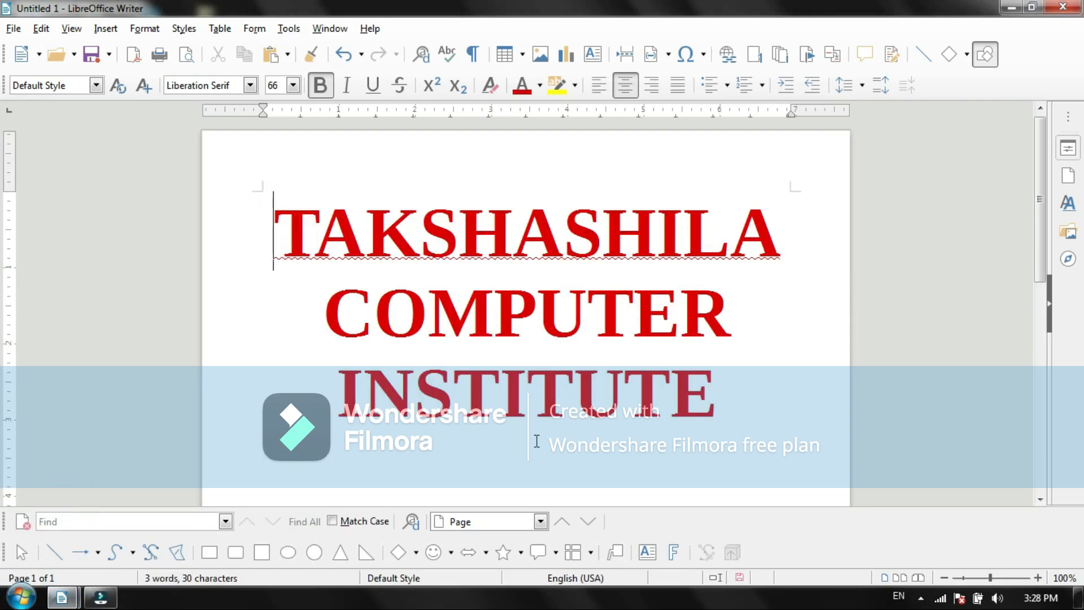
pyautogui.click(14, 28)
pyautogui.moveTo(39, 28)
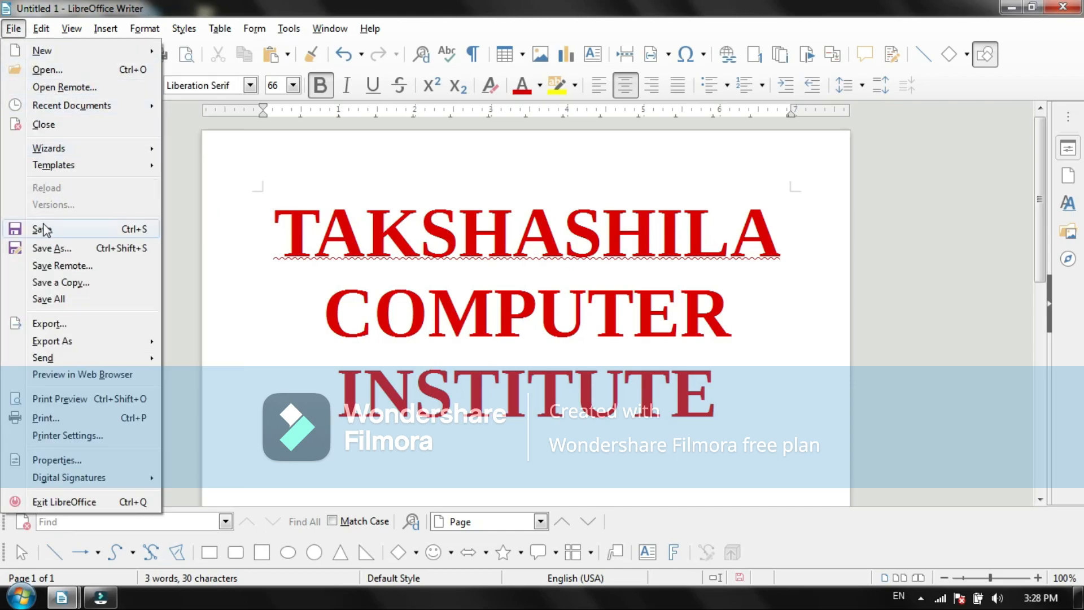
pyautogui.click(48, 232)
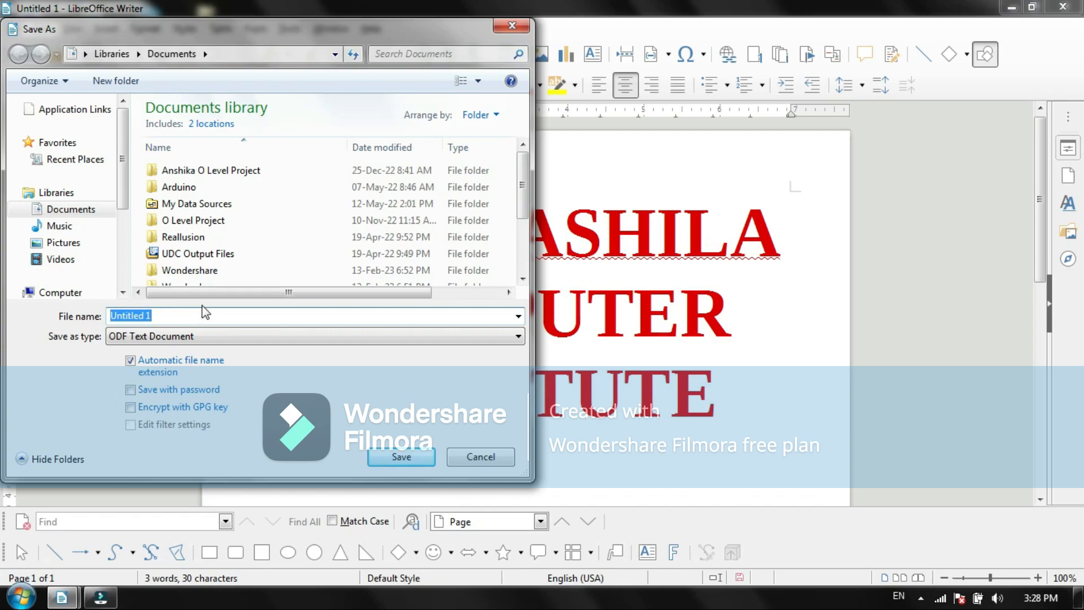
pyautogui.click(160, 316)
pyautogui.press('BackSpace')
pyautogui.press('BackSpace')
pyautogui.press('BackSpace')
pyautogui.press('BackSpace')
pyautogui.press('BackSpace')
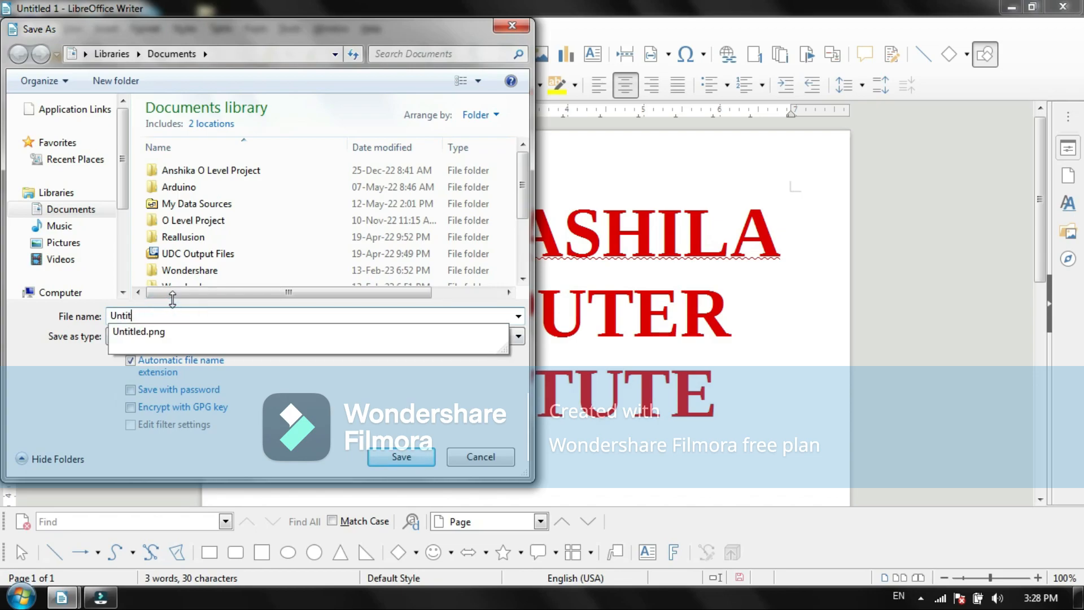
pyautogui.press('BackSpace')
pyautogui.press('BackSpace')
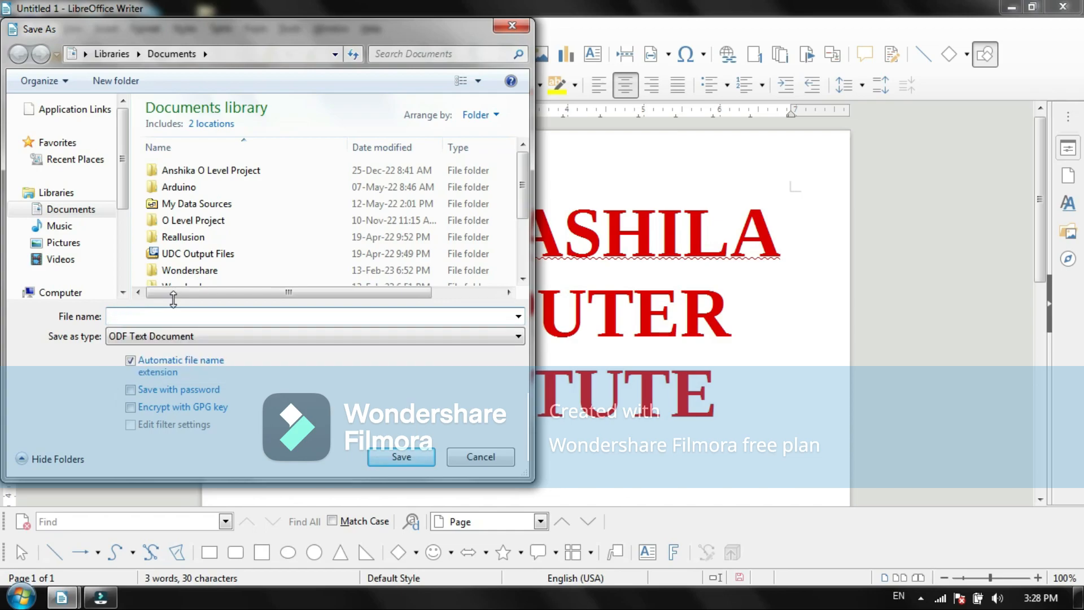
pyautogui.write('Takshashila')
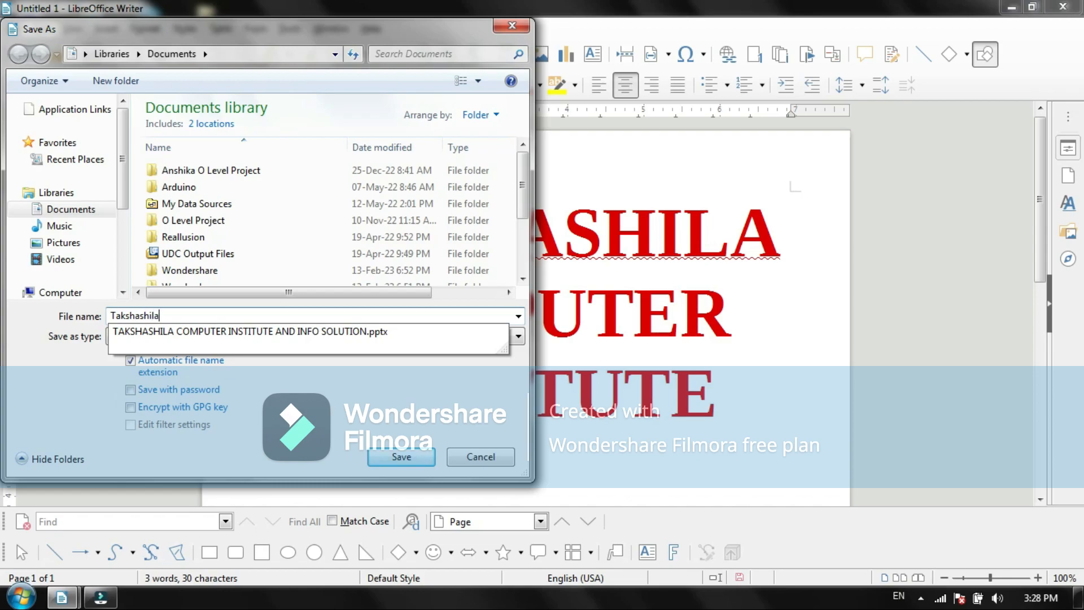
pyautogui.click(393, 456)
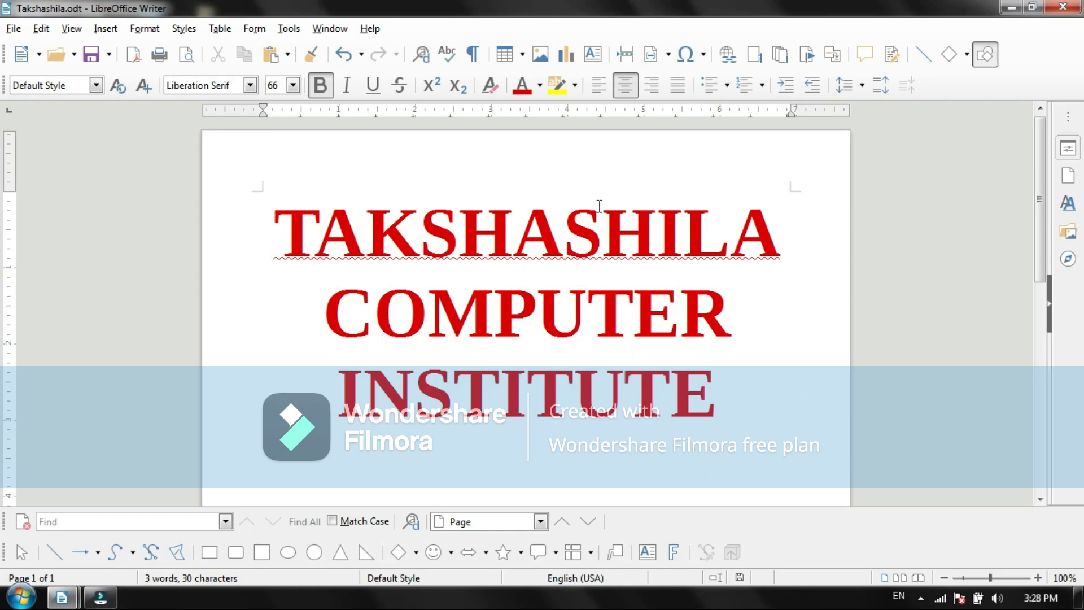
# Step: Save the Takshashila document again under its existing name
pyautogui.hotkey('ctrl', 's')
pyautogui.click(14, 28)
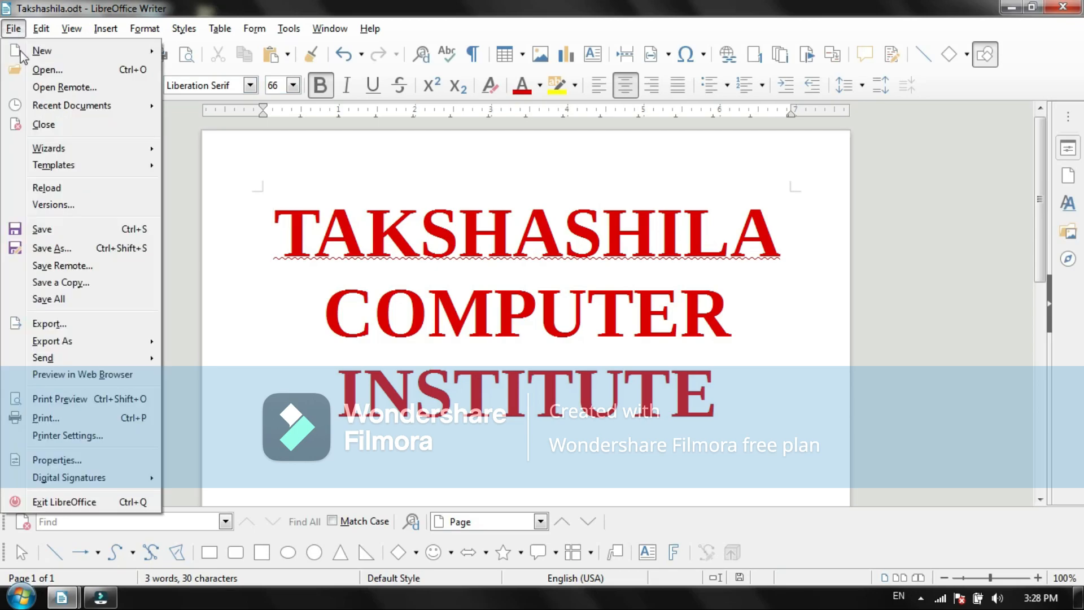
pyautogui.click(62, 228)
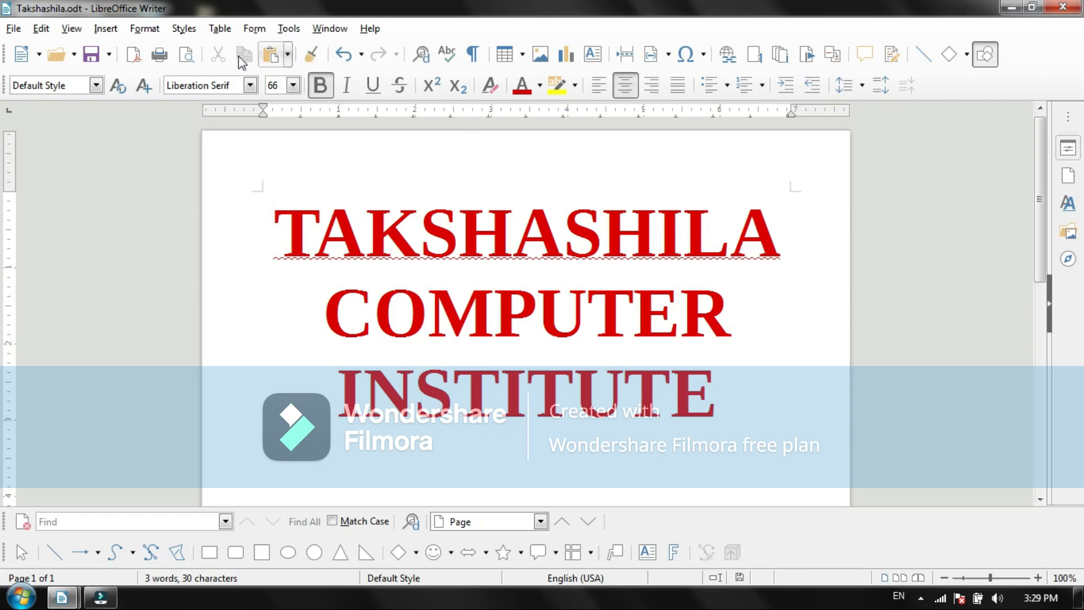
# Step: Use Save As to save the document under the same name, Takshashila, replacing the existing file
pyautogui.click(10, 29)
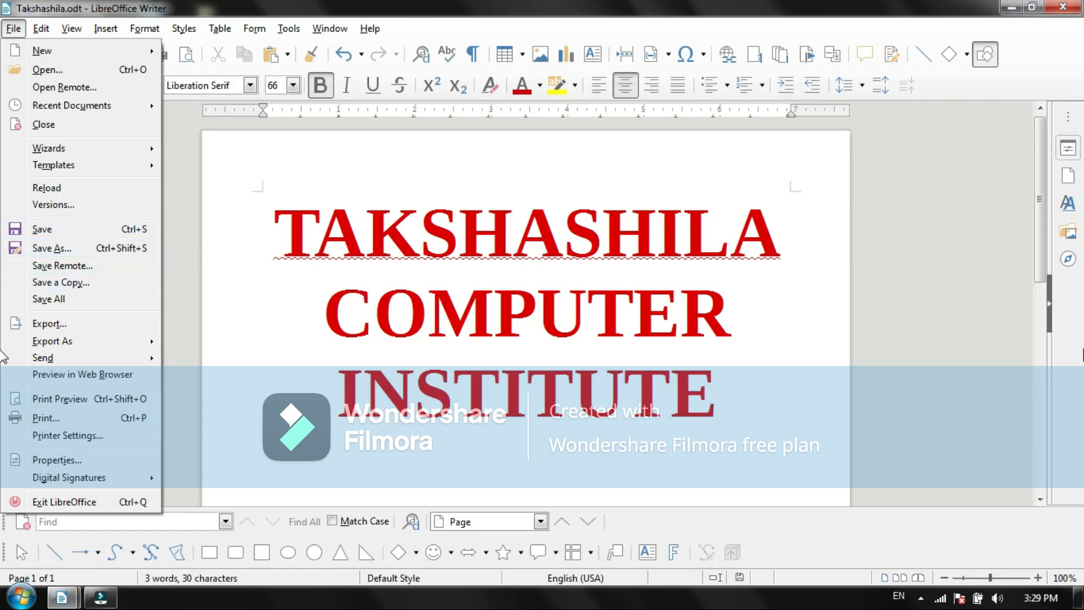
pyautogui.click(113, 247)
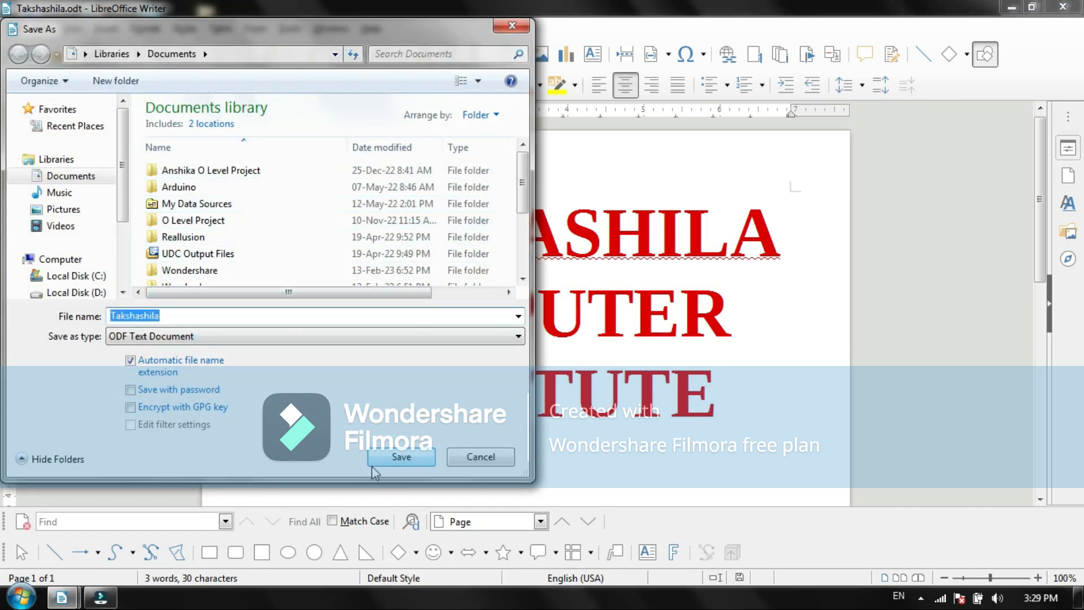
pyautogui.click(401, 458)
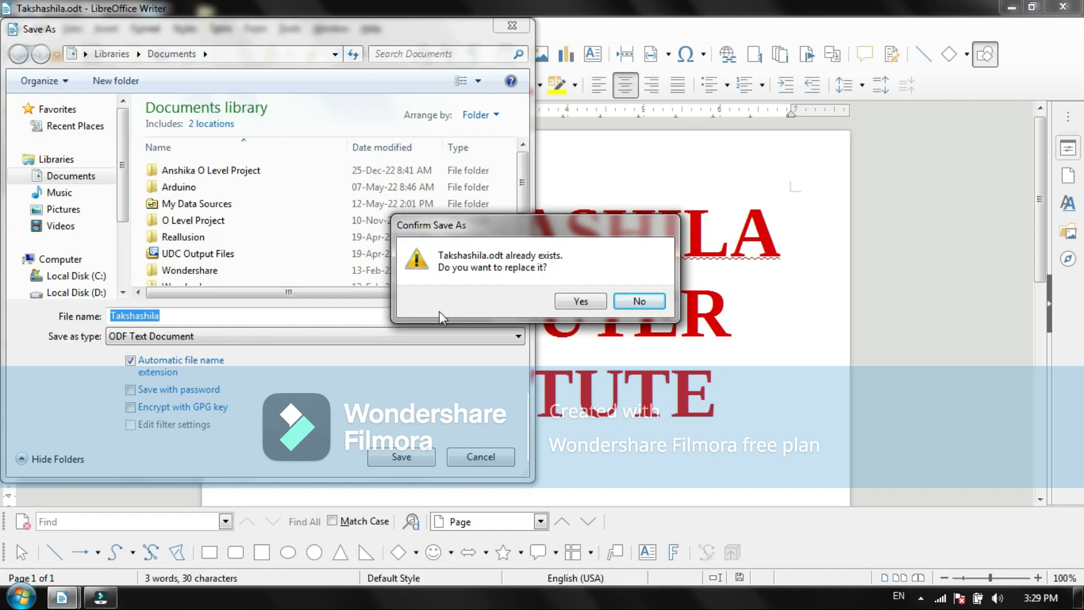
pyautogui.click(581, 301)
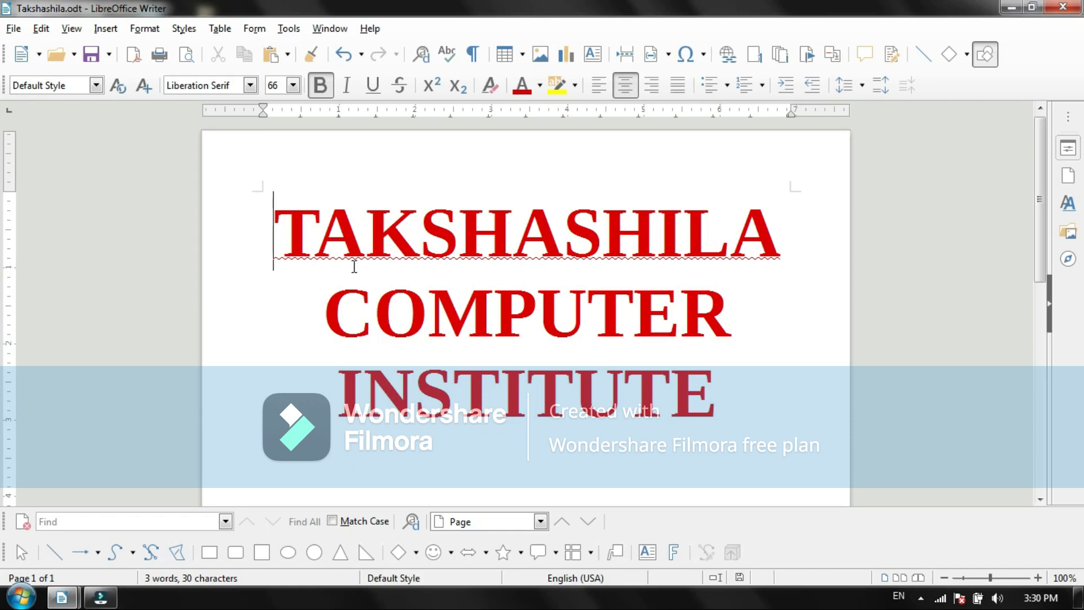
# Step: Close the Takshashila document and return to the untitled document containing the copyright notice
pyautogui.click(1062, 6)
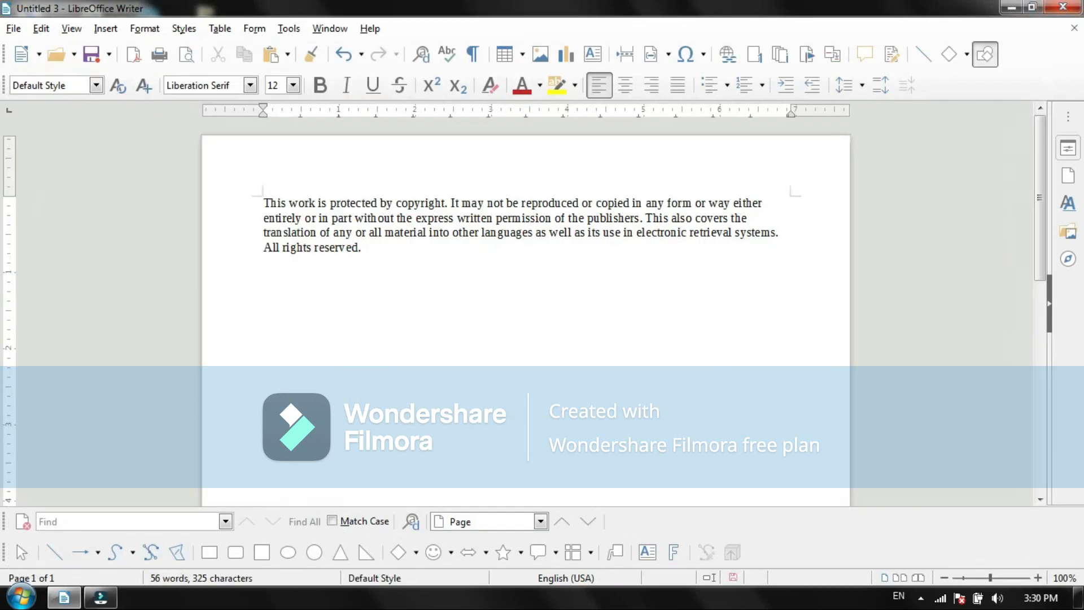
pyautogui.click(62, 597)
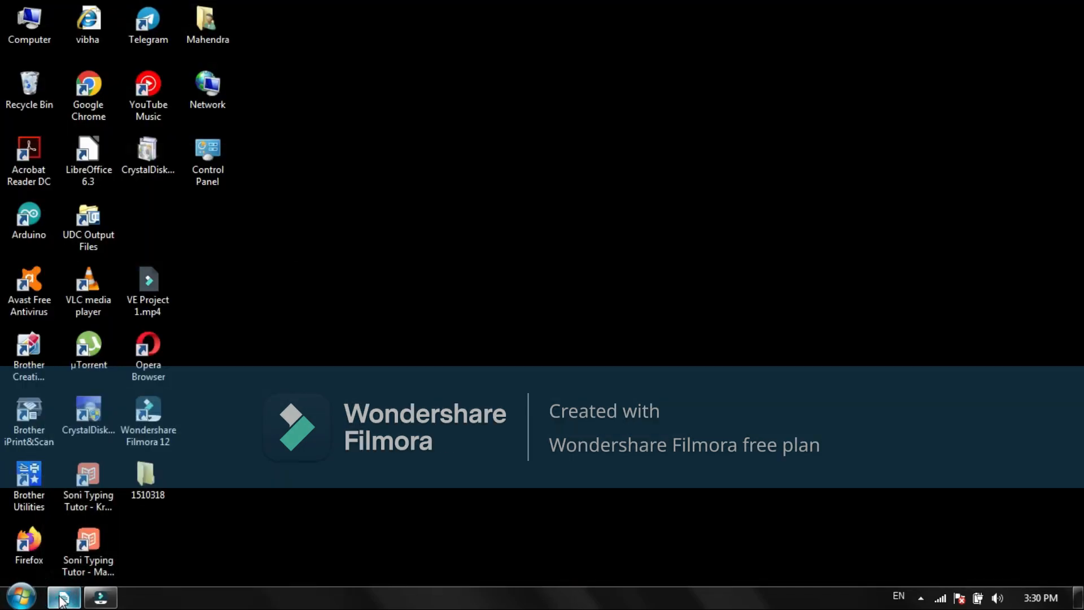
pyautogui.click(62, 597)
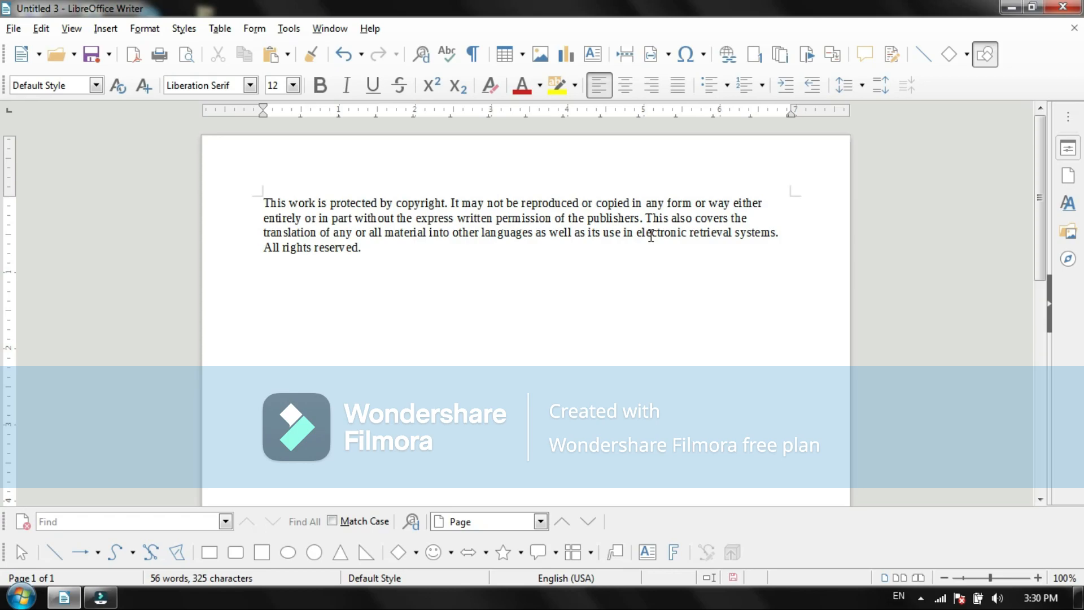
# Step: Open the saved Takshashila.odt file from the Documents library
pyautogui.click(13, 28)
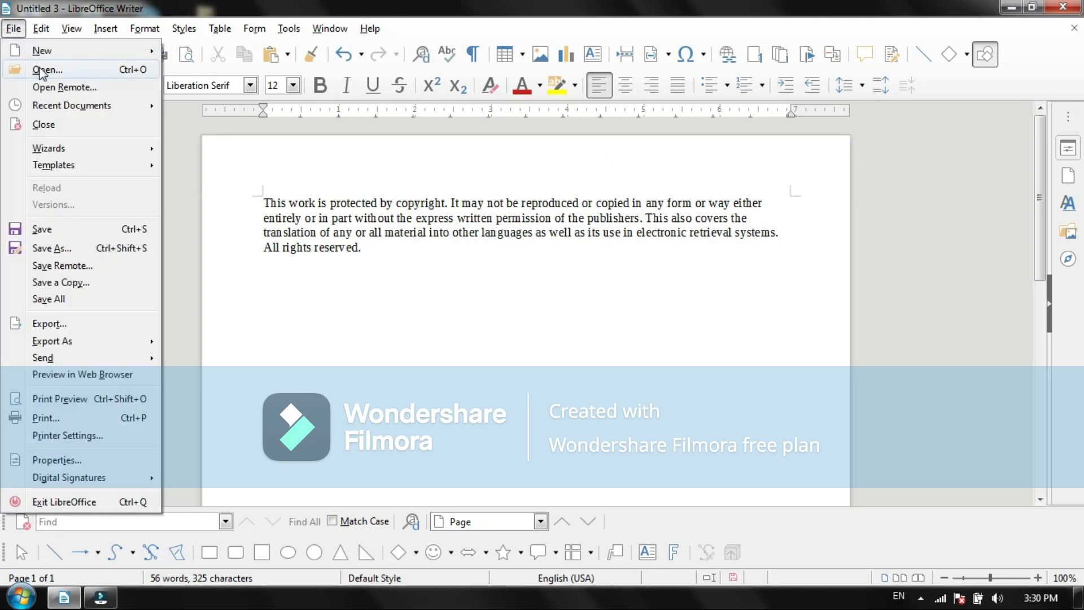
pyautogui.click(39, 71)
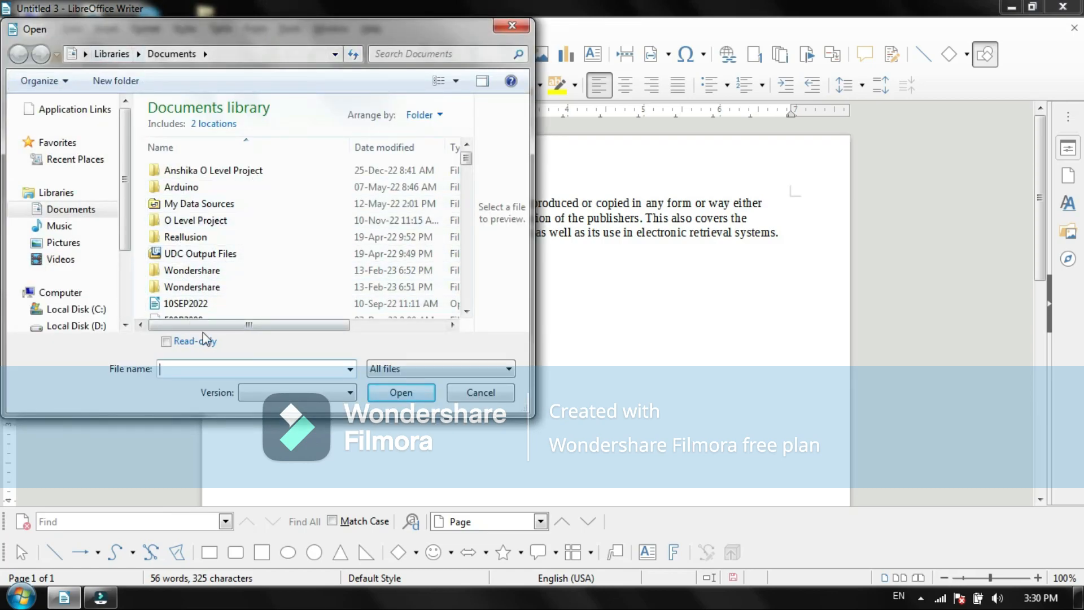
pyautogui.write('ta')
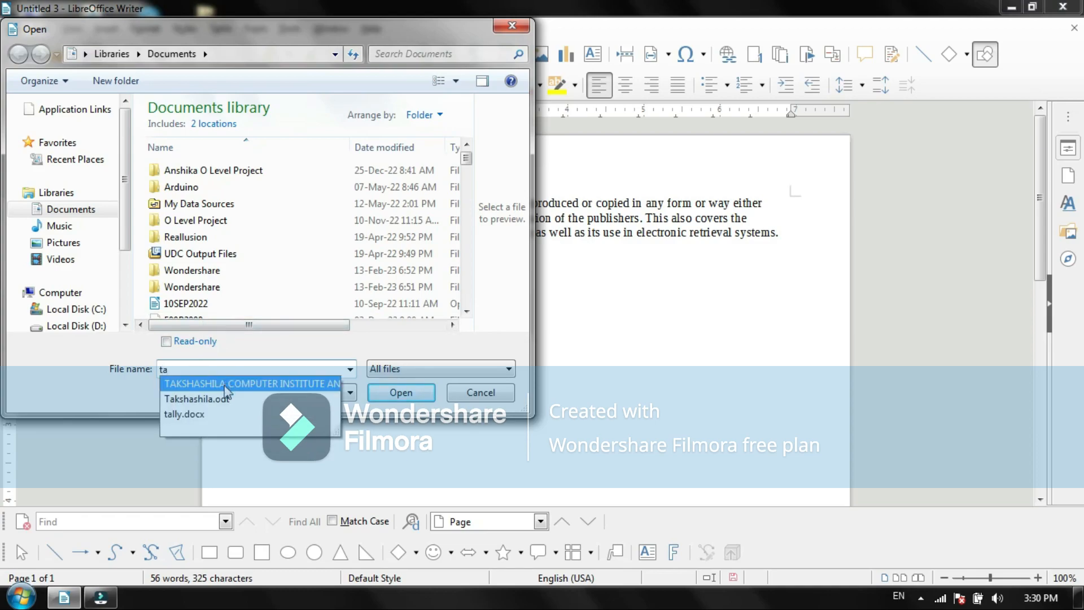
pyautogui.click(221, 398)
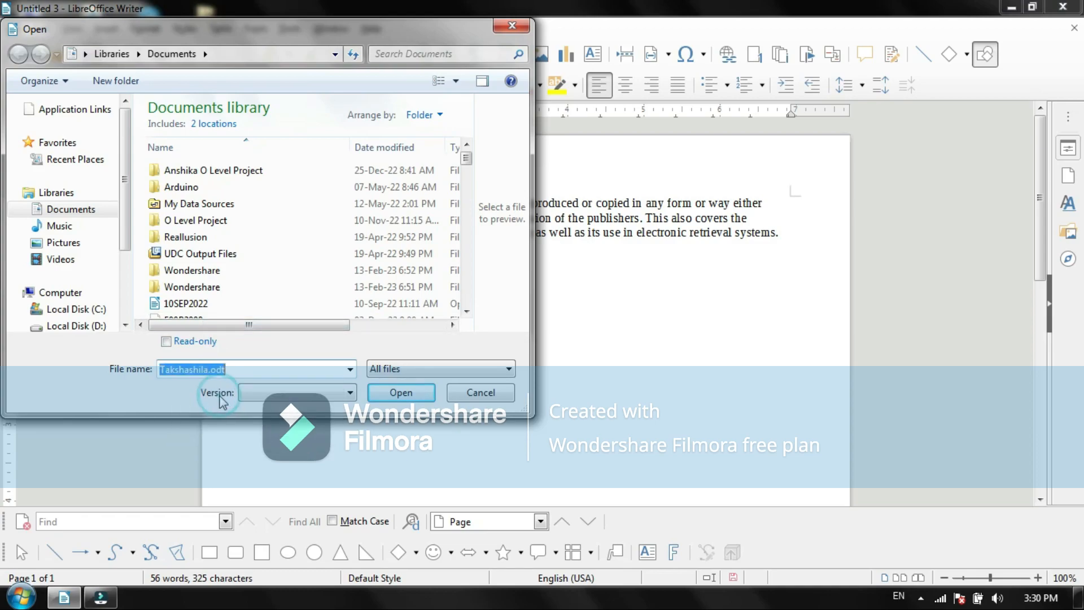
pyautogui.click(398, 392)
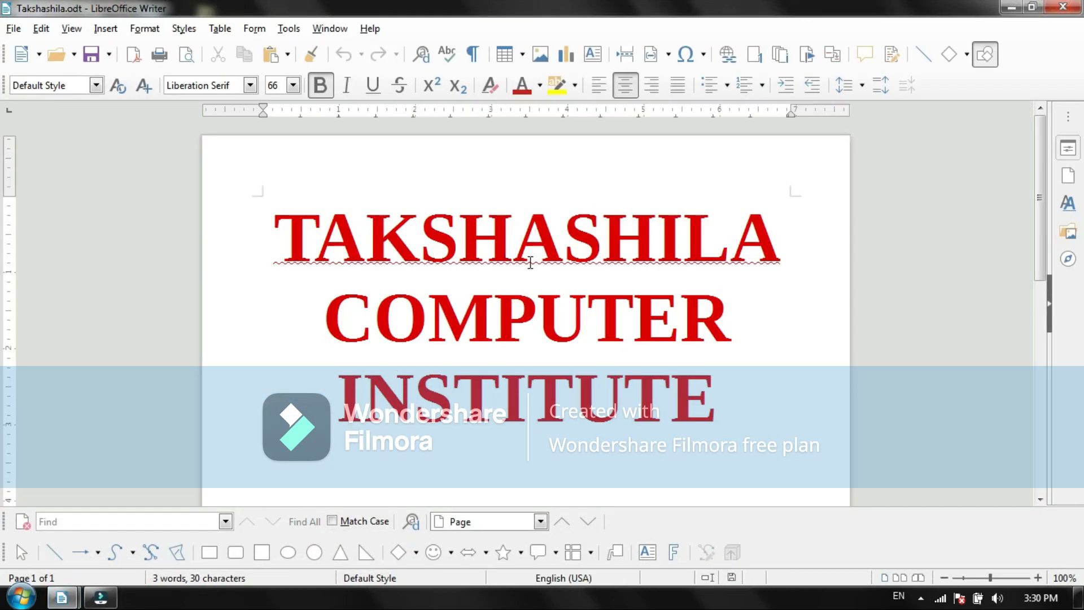
# Step: Show the list of file types that can be created as a new document, and dismiss it
pyautogui.click(22, 29)
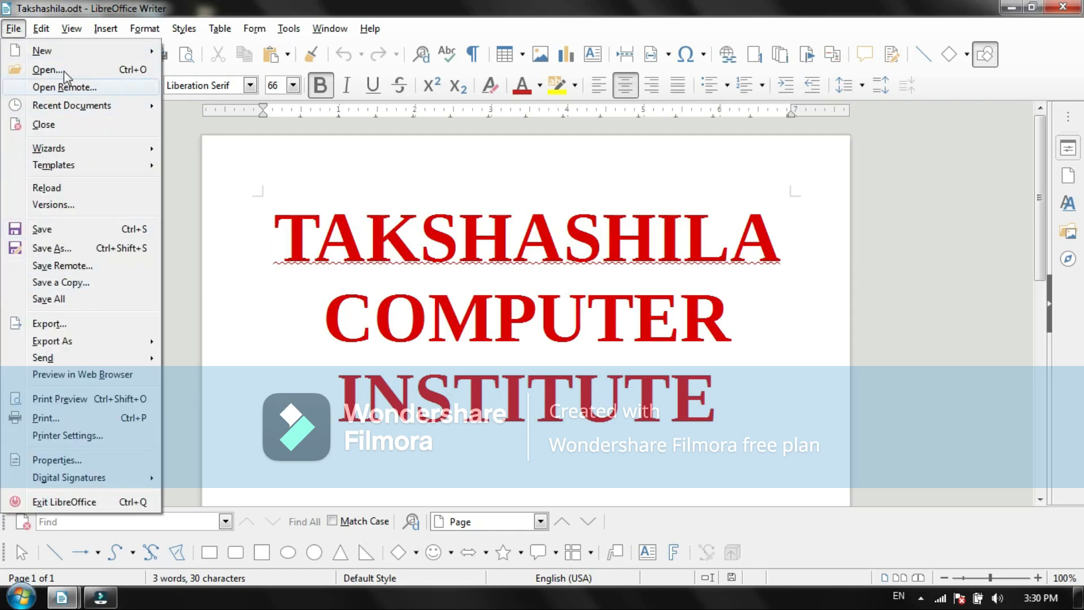
pyautogui.moveTo(141, 53)
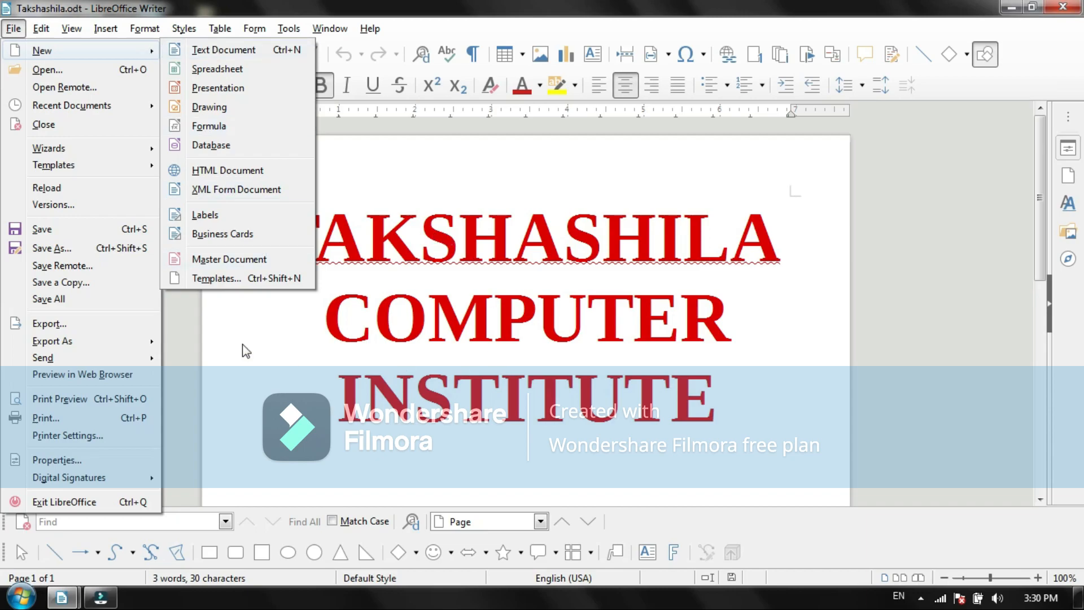
pyautogui.click(441, 336)
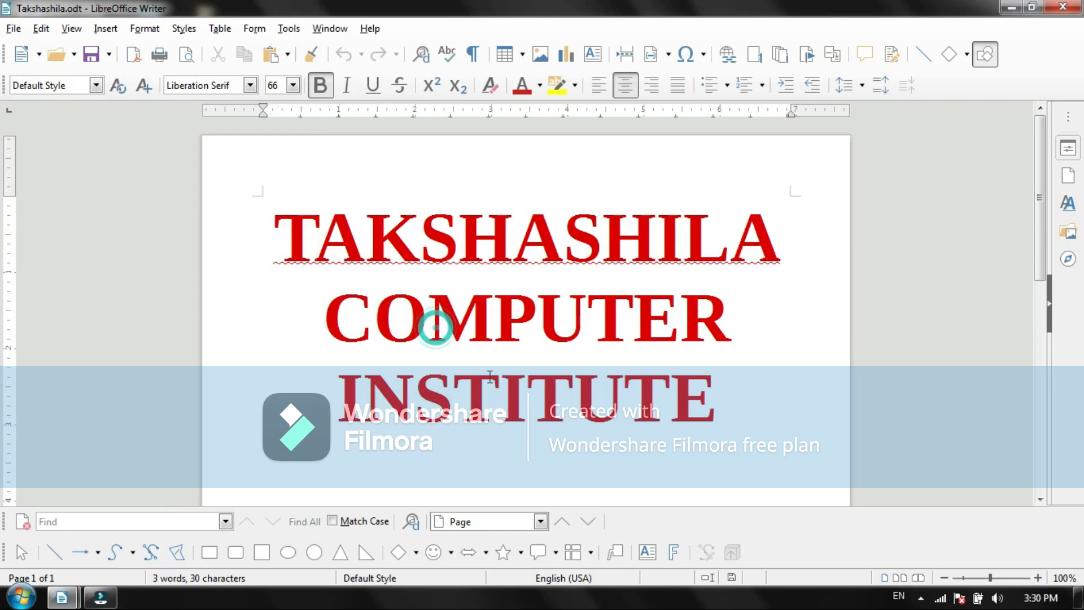
# Step: Switch to the Untitled 3 document containing the copyright notice
pyautogui.click(63, 598)
pyautogui.click(296, 516)
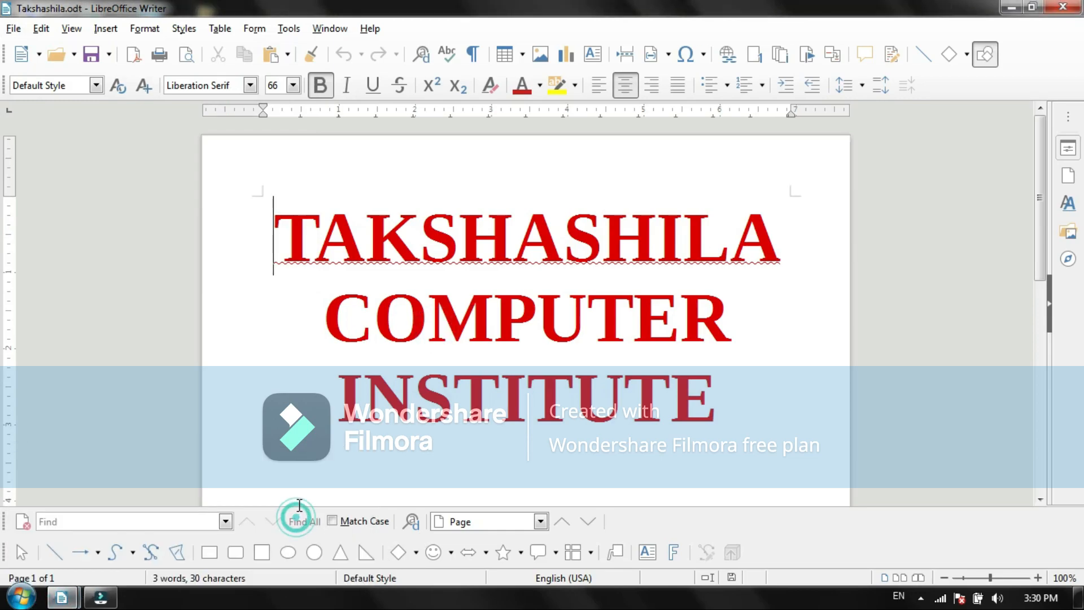
pyautogui.click(62, 597)
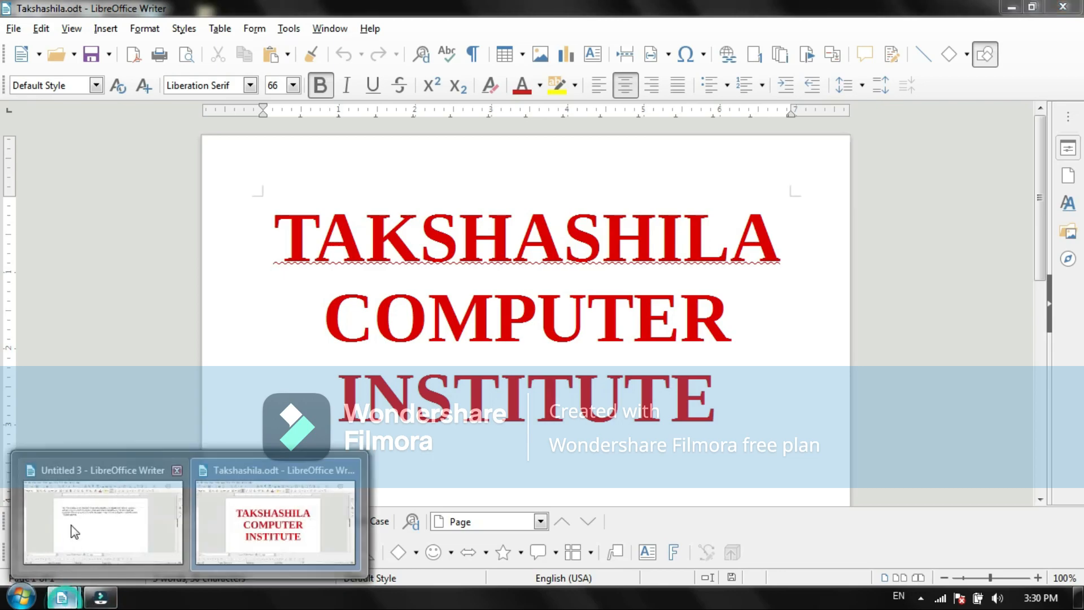
pyautogui.click(72, 522)
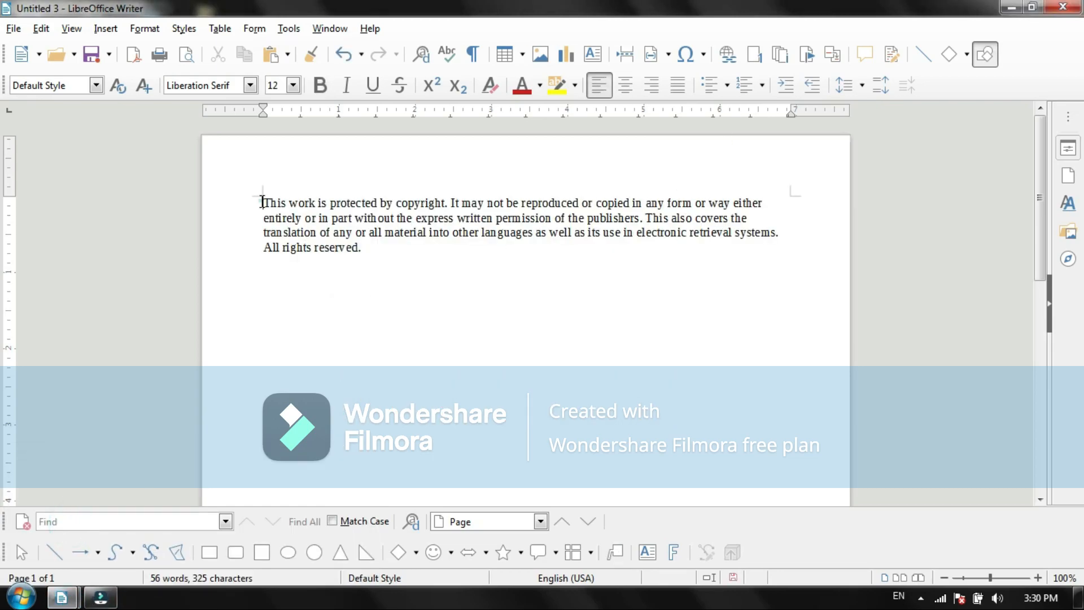
# Step: Select the whole copyright notice paragraph and set its font size to 18
pyautogui.moveTo(262, 202); pyautogui.dragTo(370, 256)
pyautogui.click(293, 84)
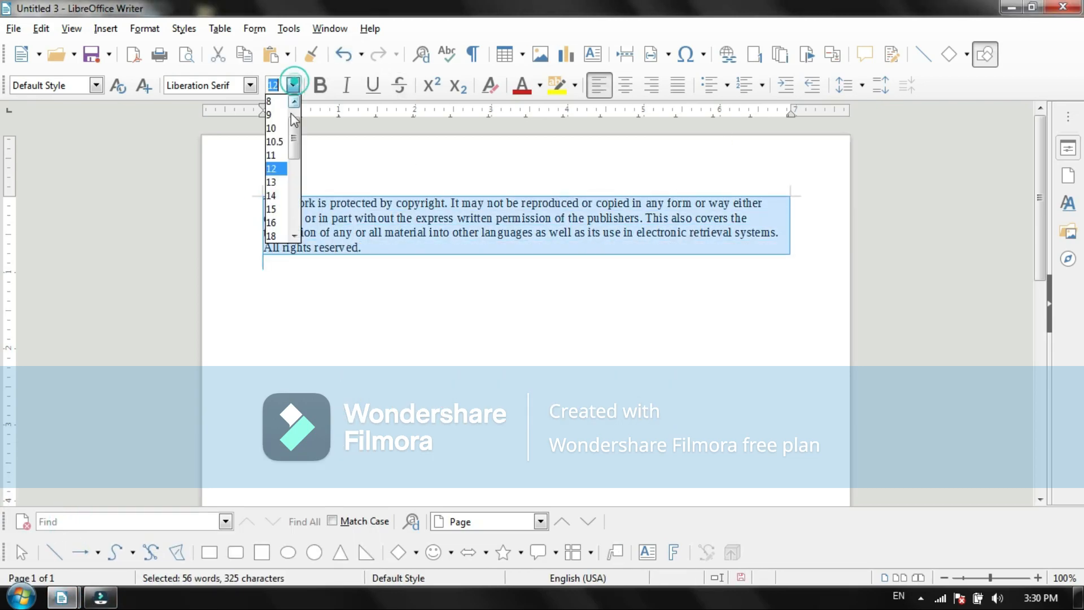
pyautogui.click(273, 235)
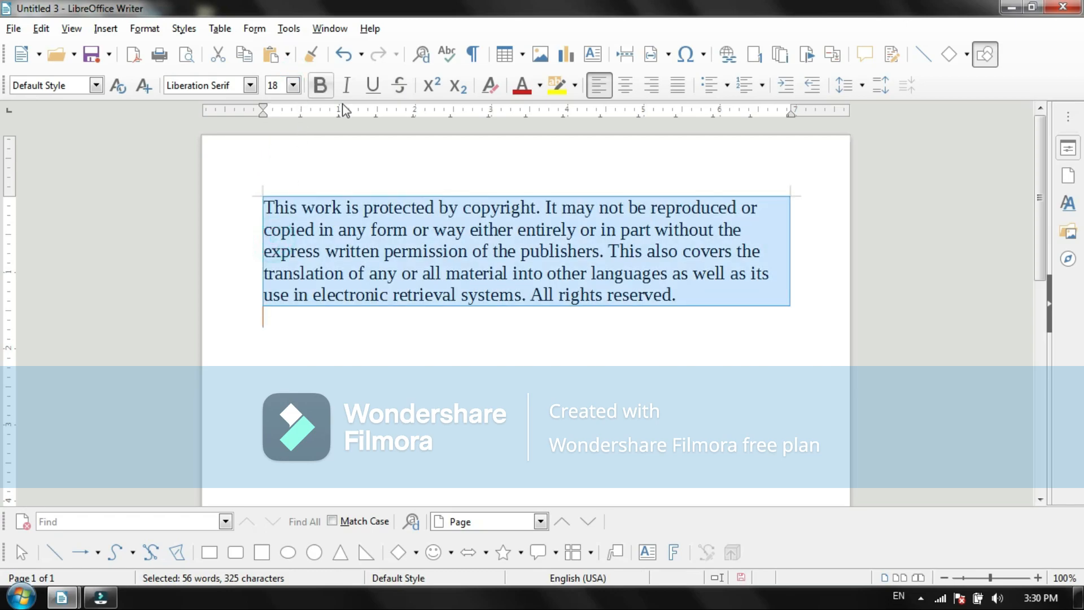
# Step: Increase the selected copyright notice's font size to 40
pyautogui.click(293, 84)
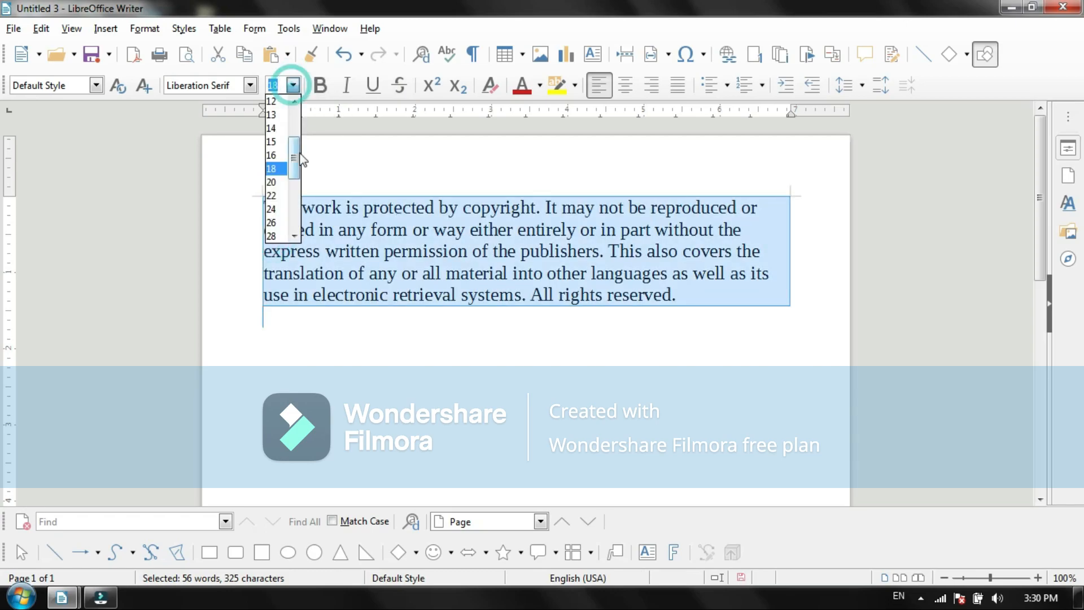
pyautogui.moveTo(295, 160); pyautogui.dragTo(294, 168)
pyautogui.scroll(-2, 272, 196)
pyautogui.click(272, 195)
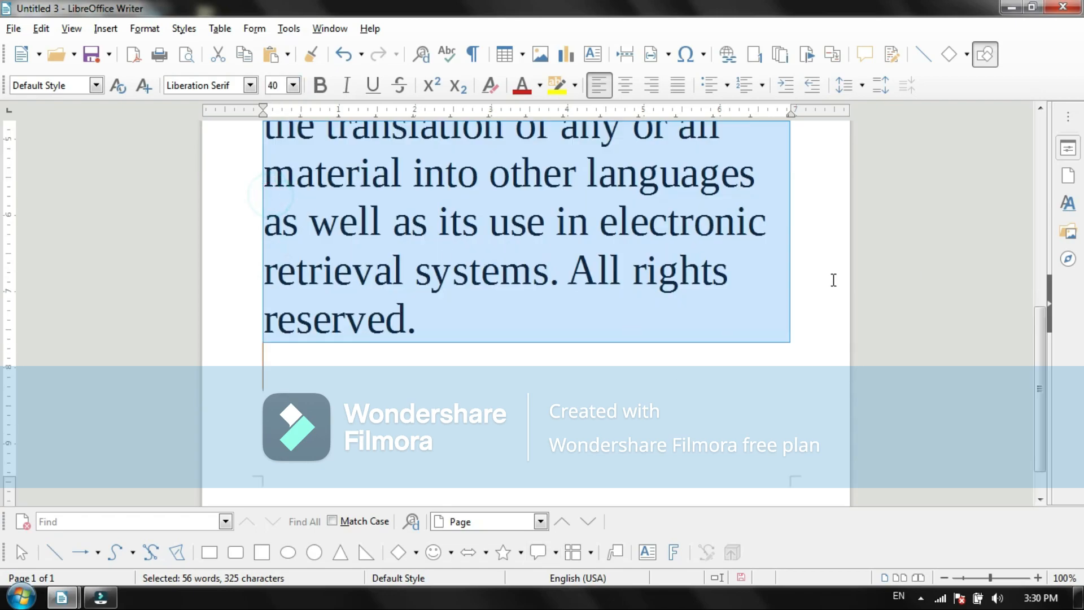
pyautogui.moveTo(1038, 320); pyautogui.dragTo(1037, 214)
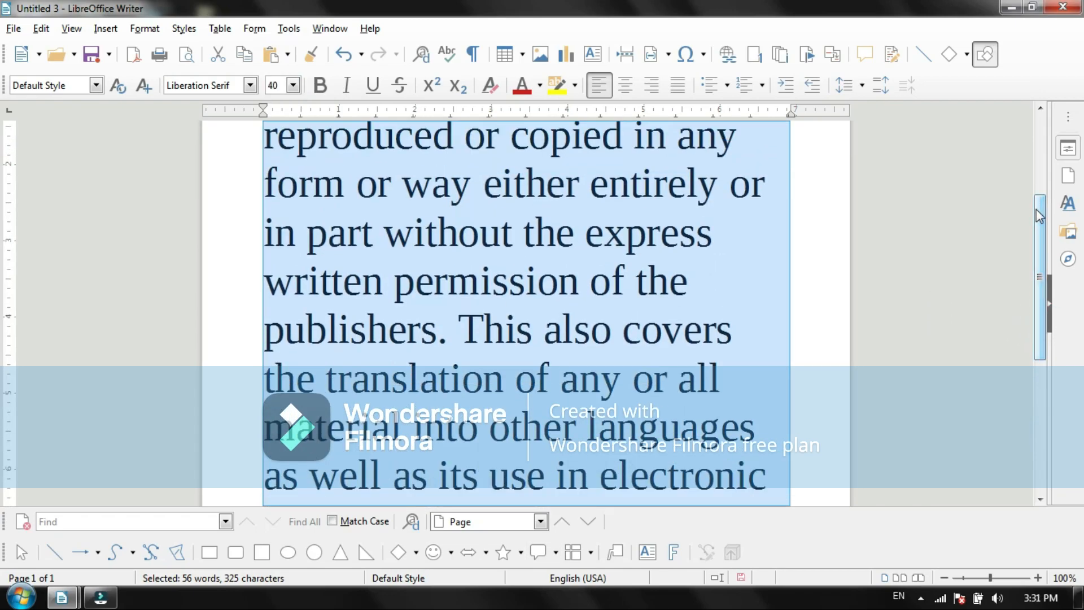
# Step: Set the copyright notice's font size to 28 and deselect the text
pyautogui.click(293, 87)
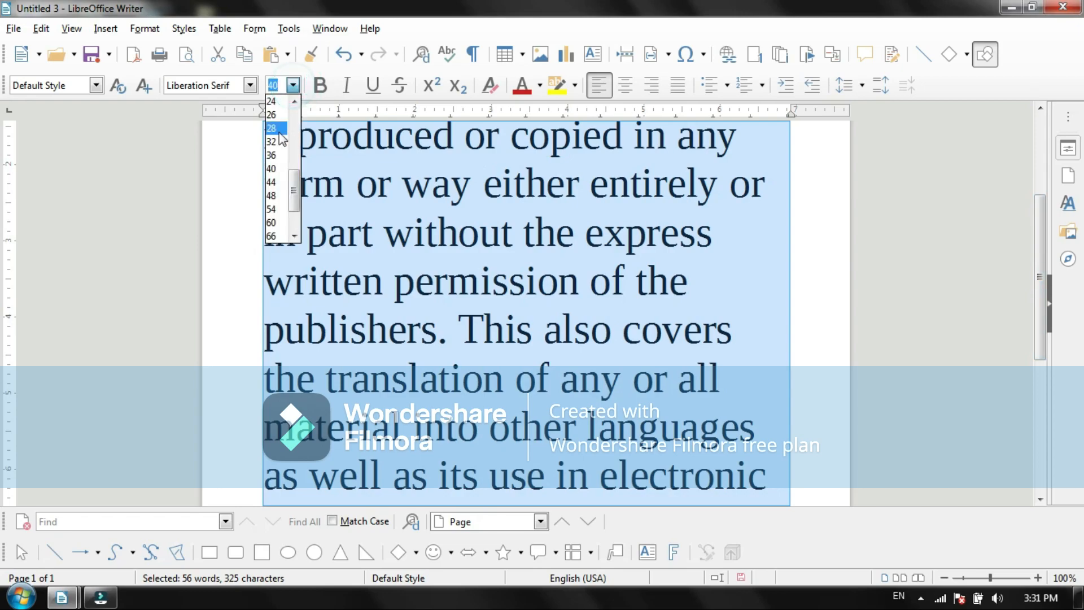
pyautogui.click(275, 134)
pyautogui.moveTo(1045, 255); pyautogui.dragTo(1037, 182)
pyautogui.click(613, 485)
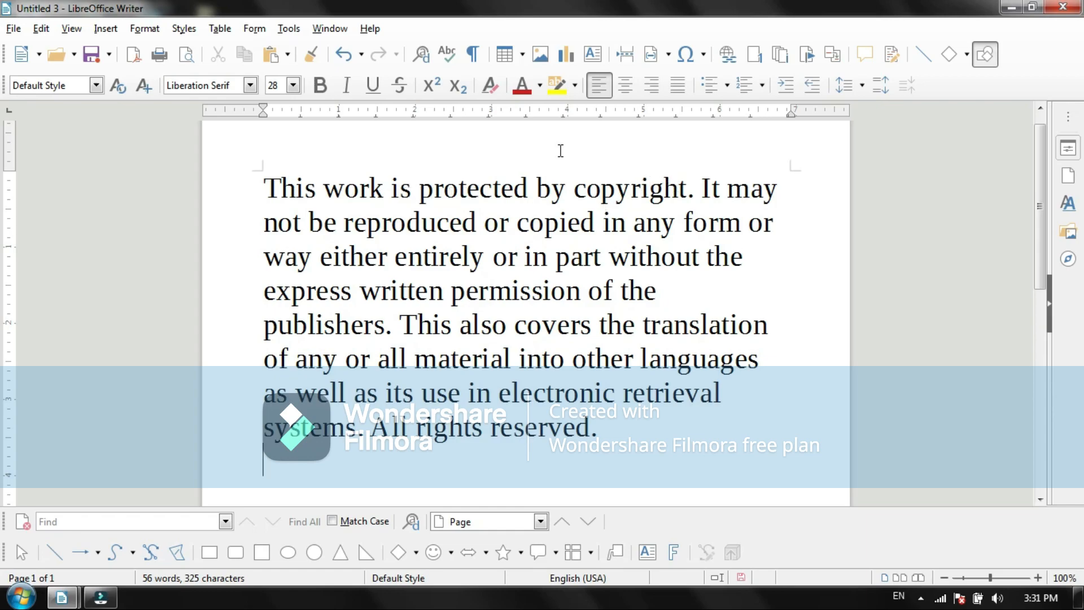
# Step: Turn on bold formatting at the insertion point below the copyright notice
pyautogui.click(320, 88)
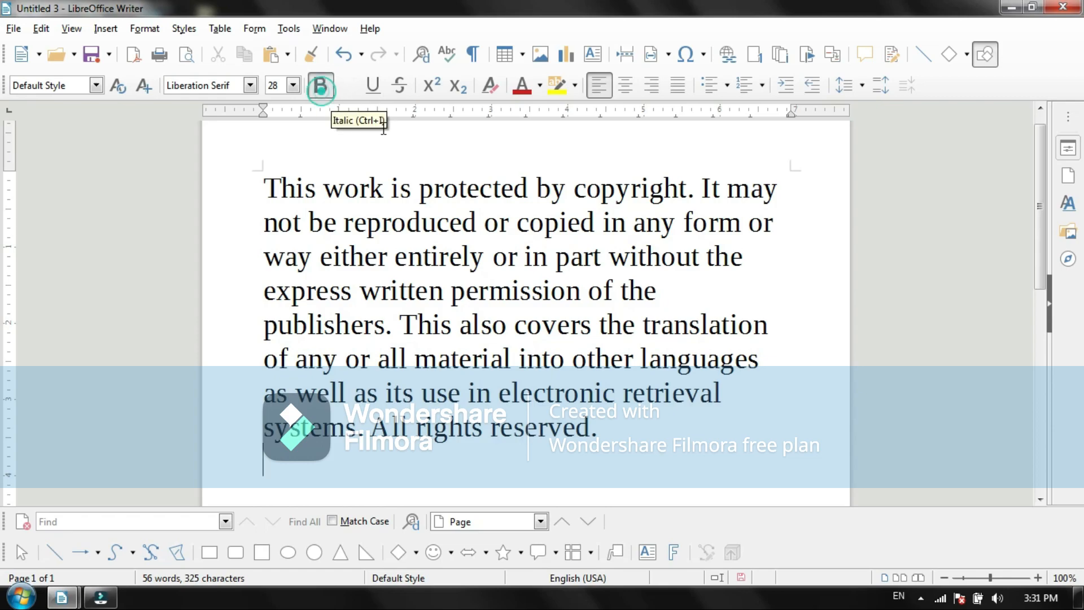
# Step: Try italic formatting at the insertion point and turn both bold and italic off
pyautogui.click(346, 86)
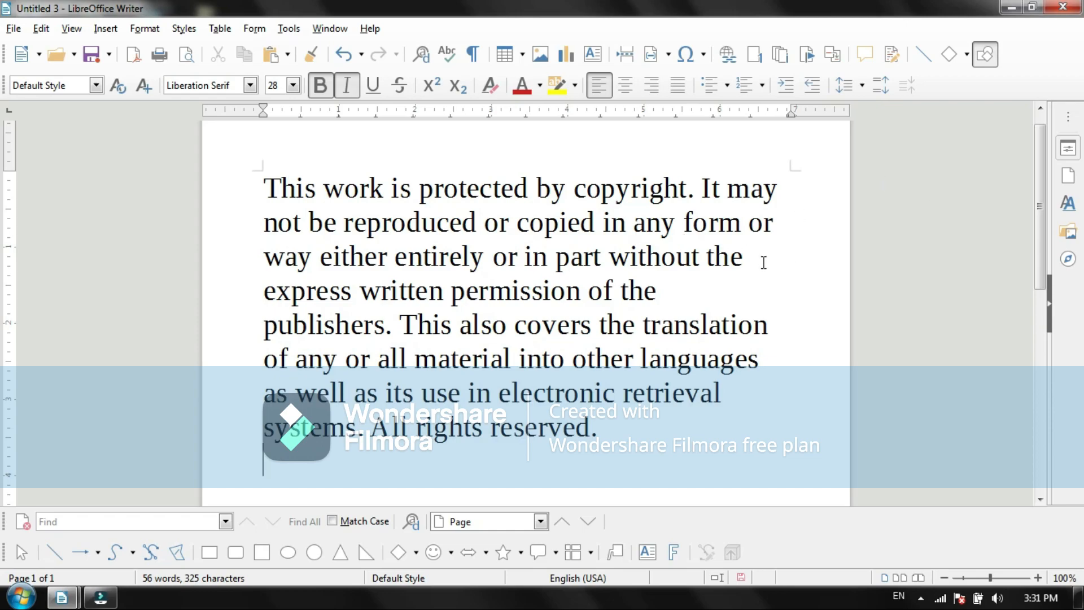
pyautogui.click(320, 85)
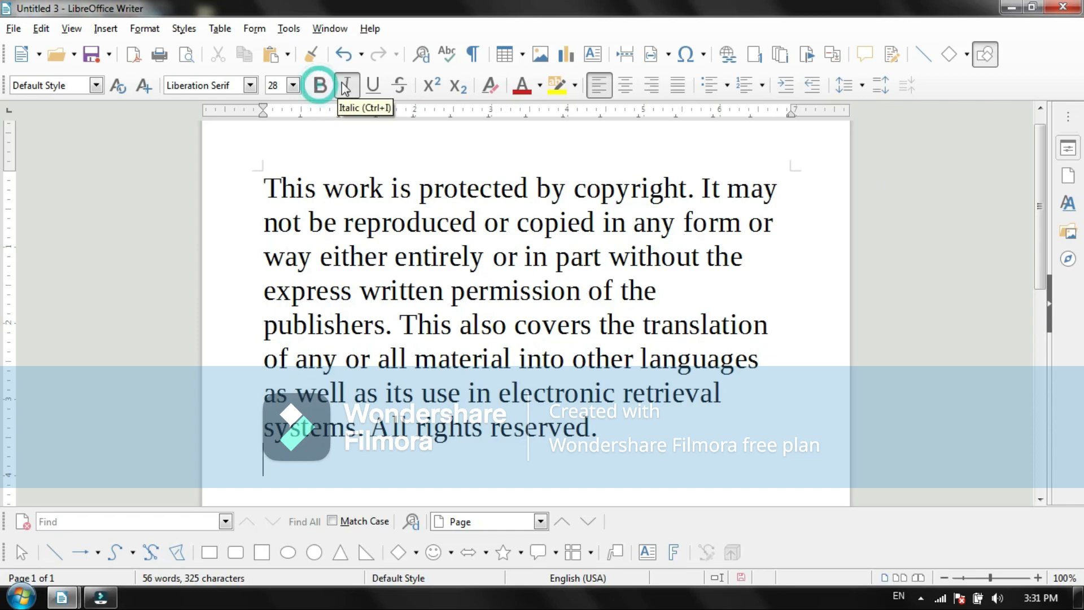
pyautogui.click(346, 86)
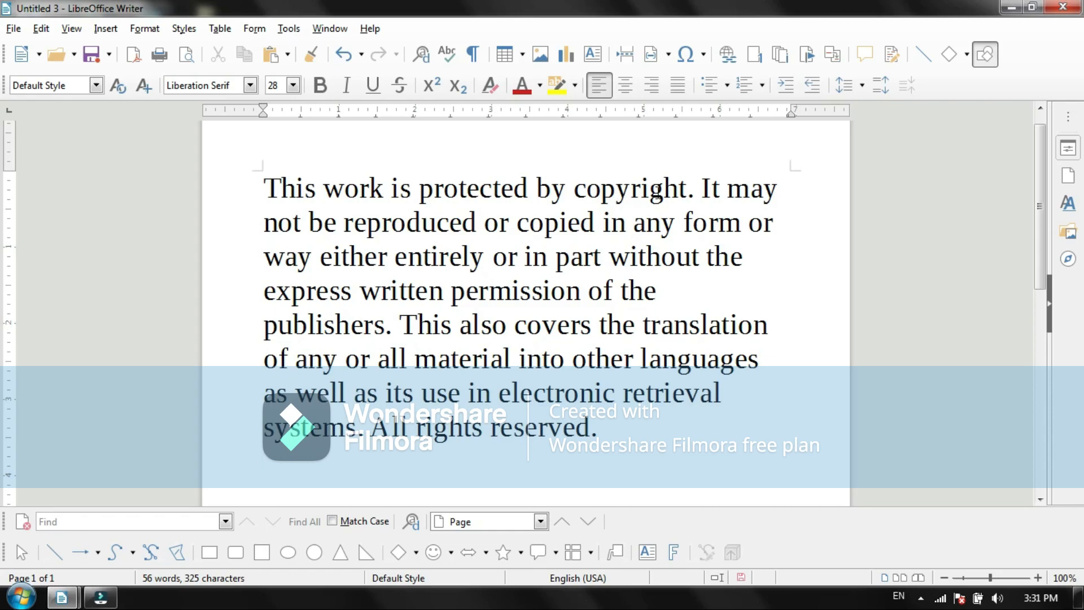
# Step: Practise selecting the word "copyright", a full sentence and the whole paragraph, and deselect the text
pyautogui.doubleClick(618, 195)
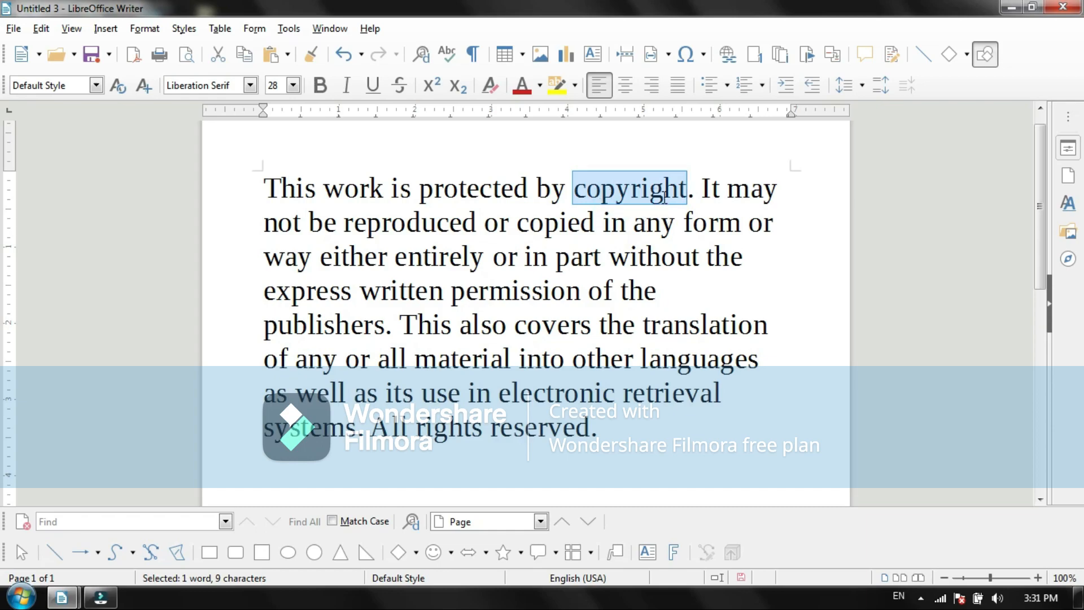
pyautogui.click(670, 245)
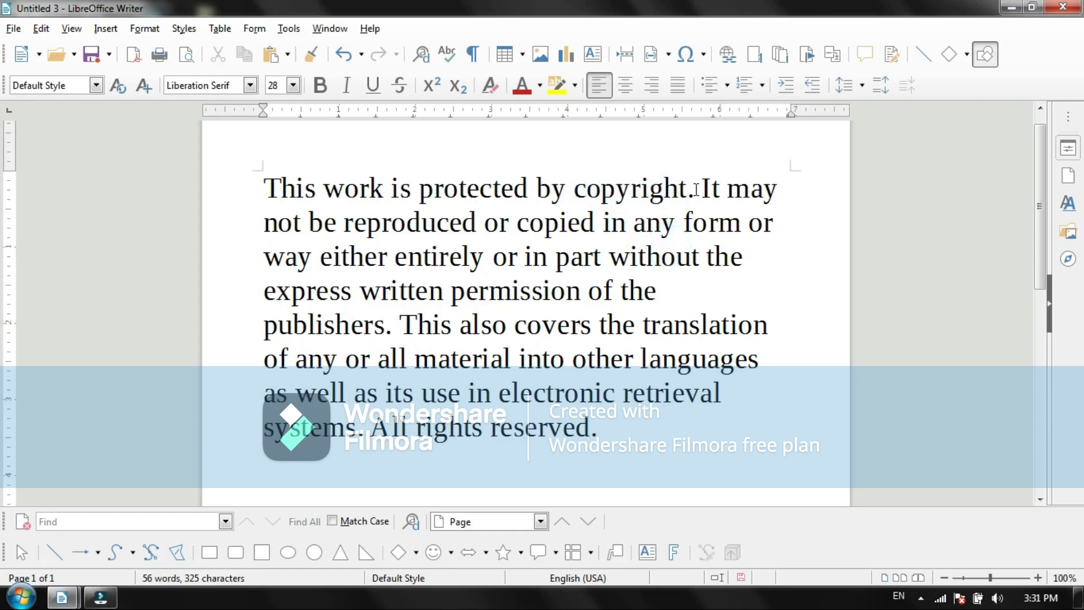
pyautogui.tripleClick(754, 186)
pyautogui.click(759, 191)
pyautogui.tripleClick(761, 195)
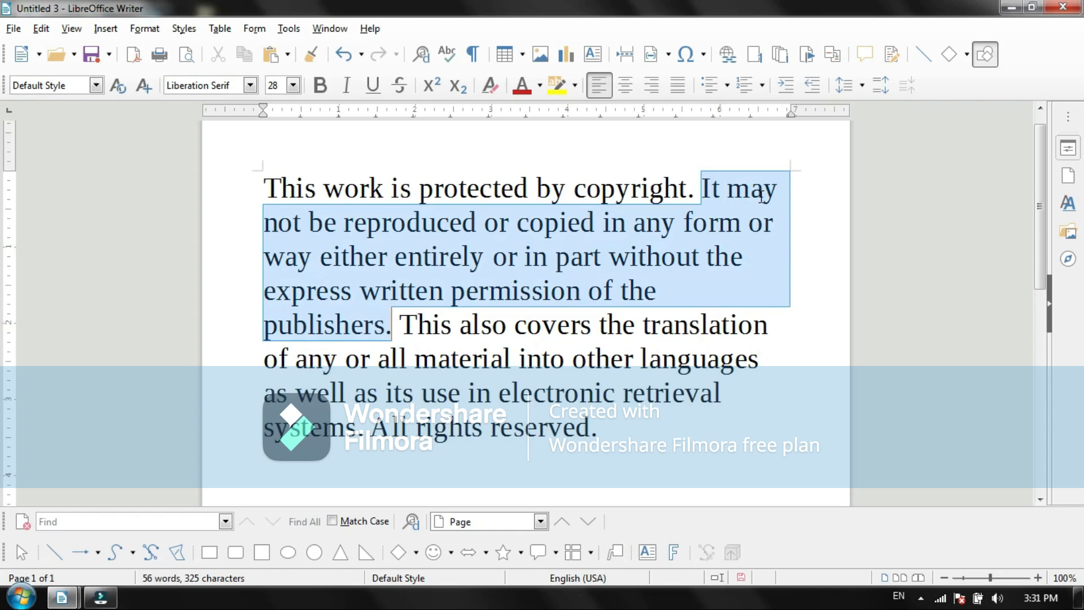
pyautogui.click(761, 195)
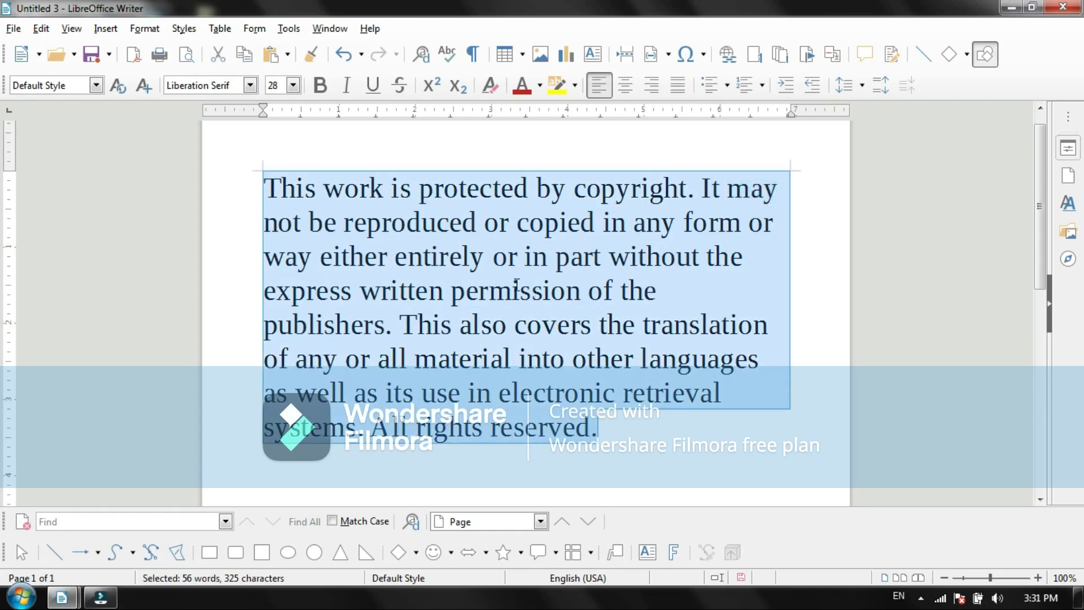
pyautogui.click(700, 290)
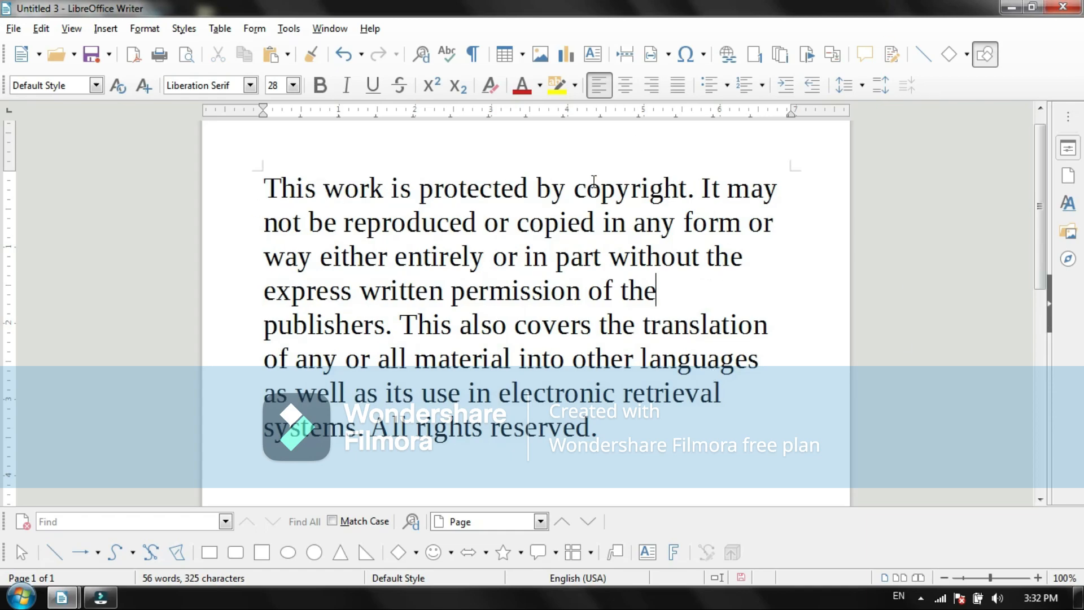
# Step: Make the first sentence, "This work is protected by copyright.", bold and deselect it
pyautogui.click(692, 188)
pyautogui.moveTo(698, 188); pyautogui.dragTo(264, 201)
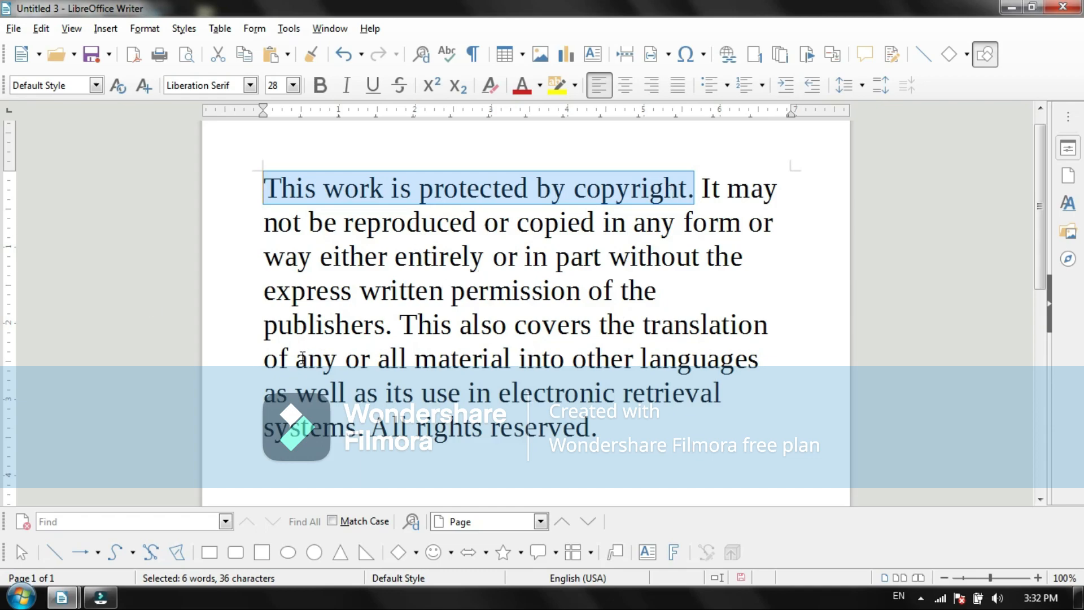
pyautogui.click(145, 28)
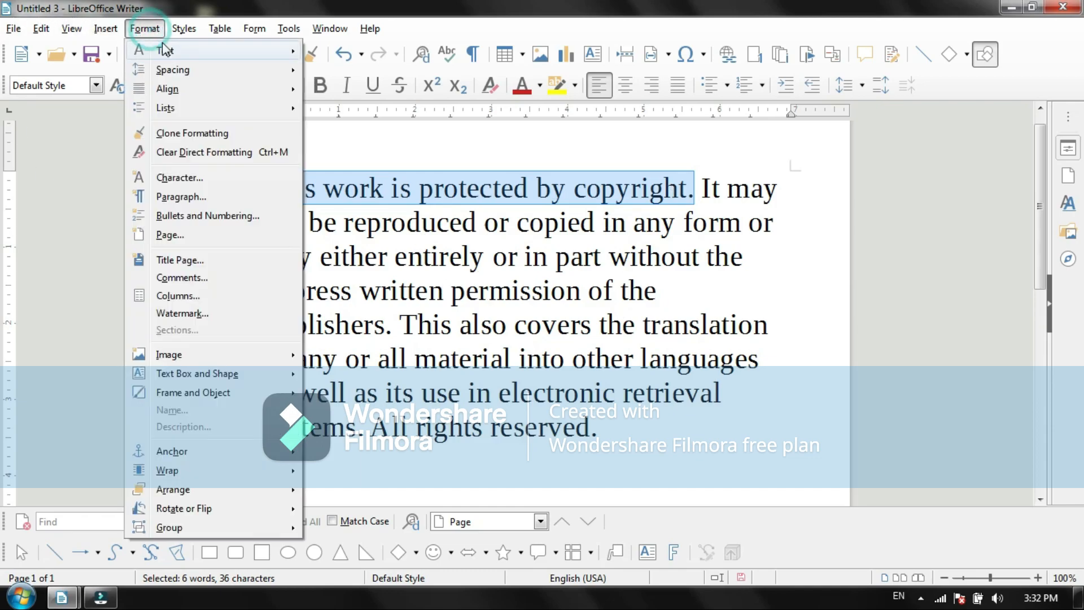
pyautogui.moveTo(166, 51)
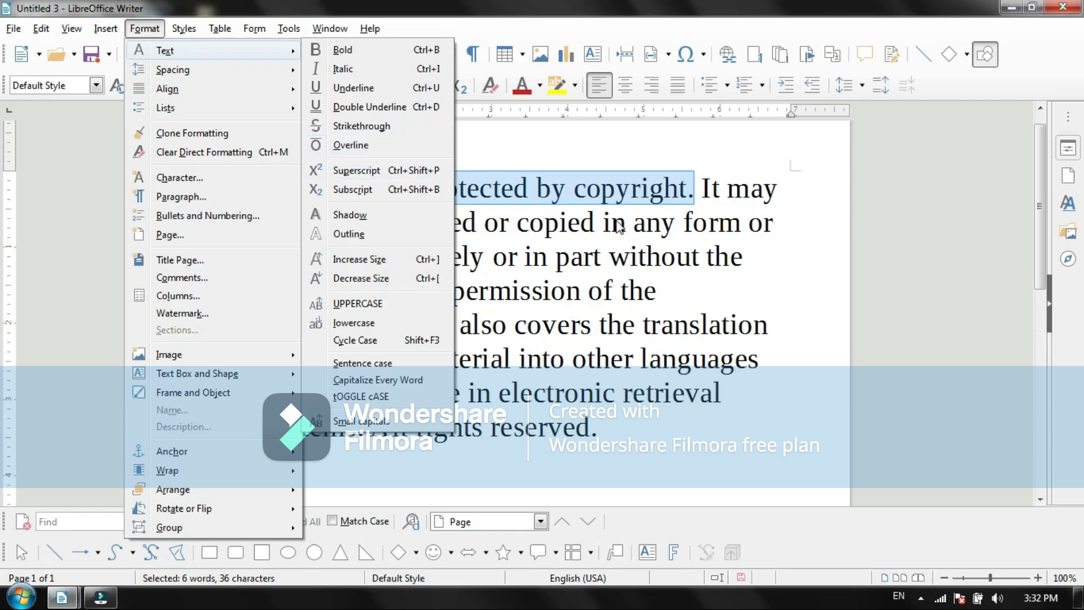
pyautogui.click(346, 55)
pyautogui.click(606, 258)
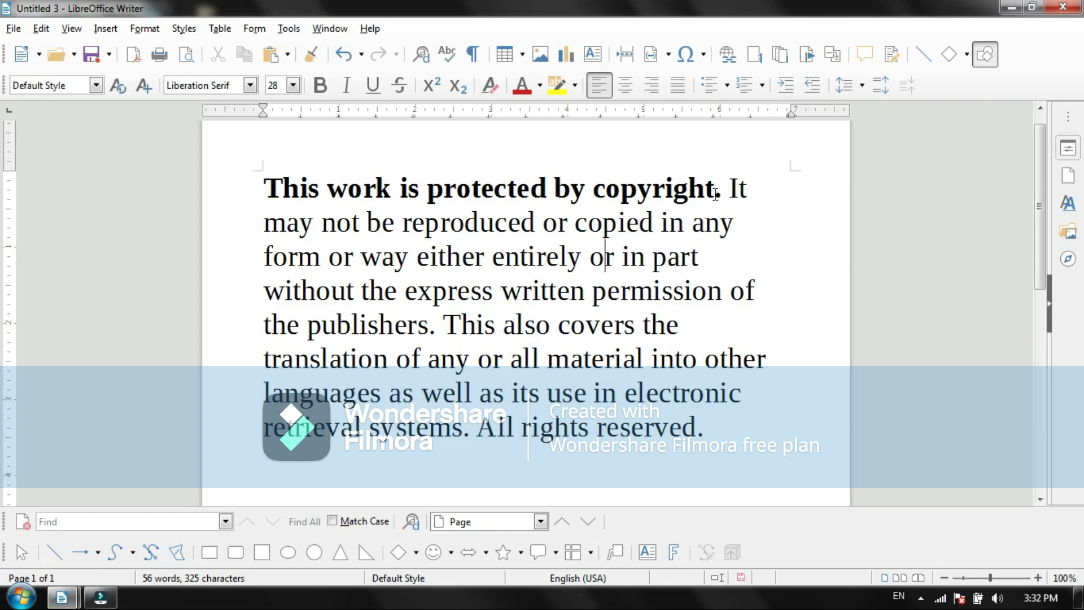
# Step: Italicize the word "copyright" in the bold first sentence and deselect it
pyautogui.moveTo(714, 186); pyautogui.dragTo(595, 187)
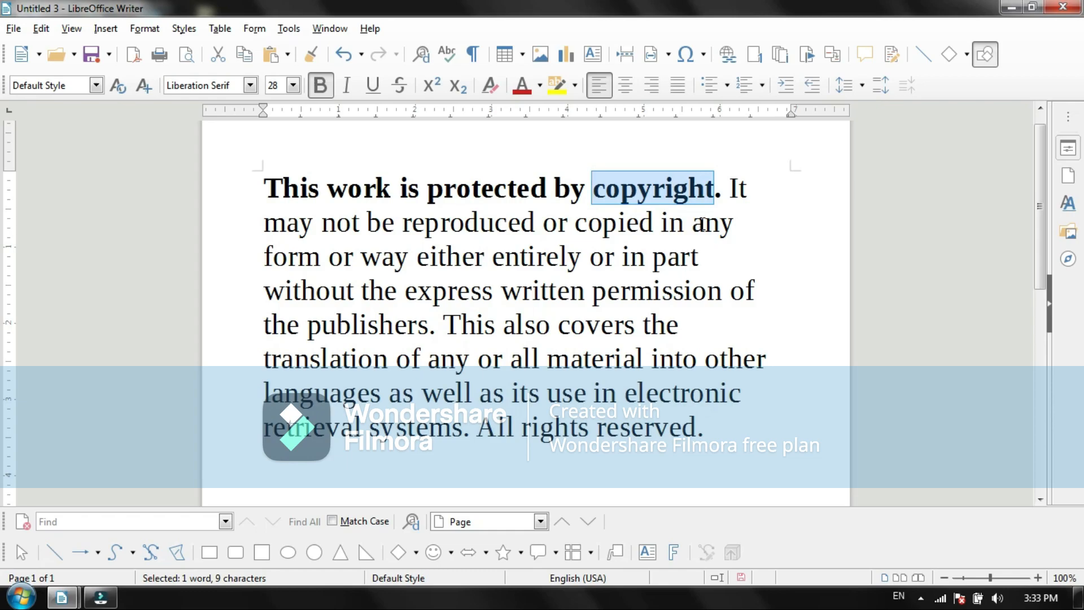
pyautogui.click(144, 29)
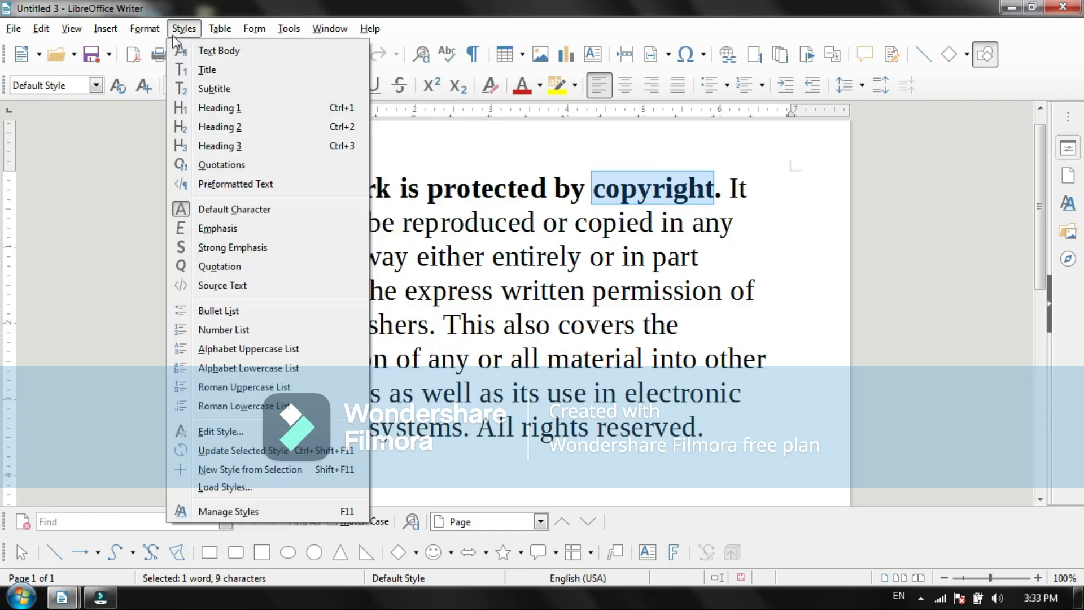
pyautogui.moveTo(274, 54)
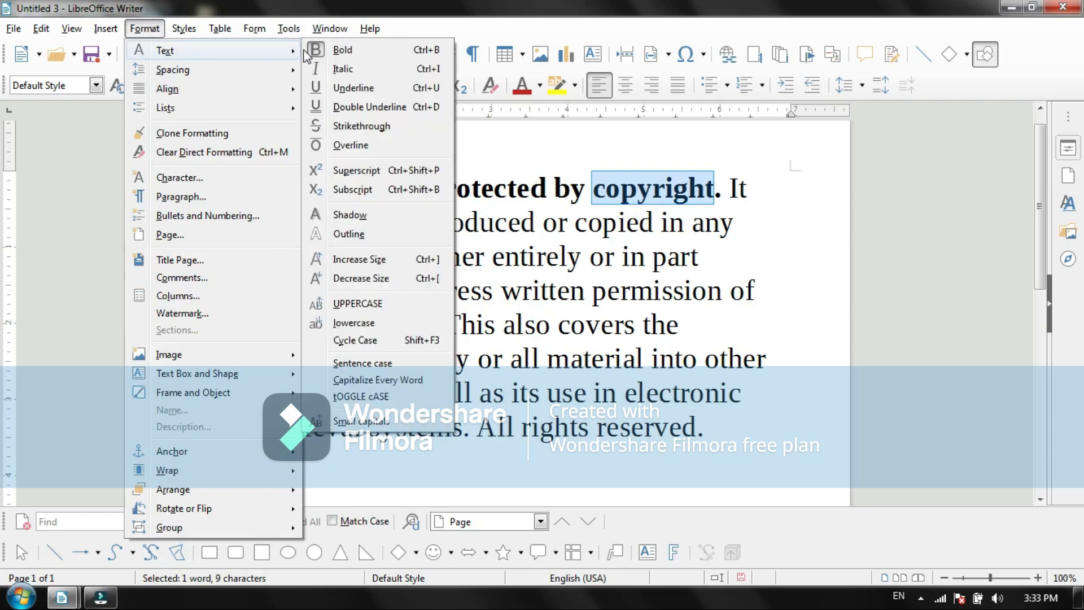
pyautogui.click(351, 70)
pyautogui.click(708, 227)
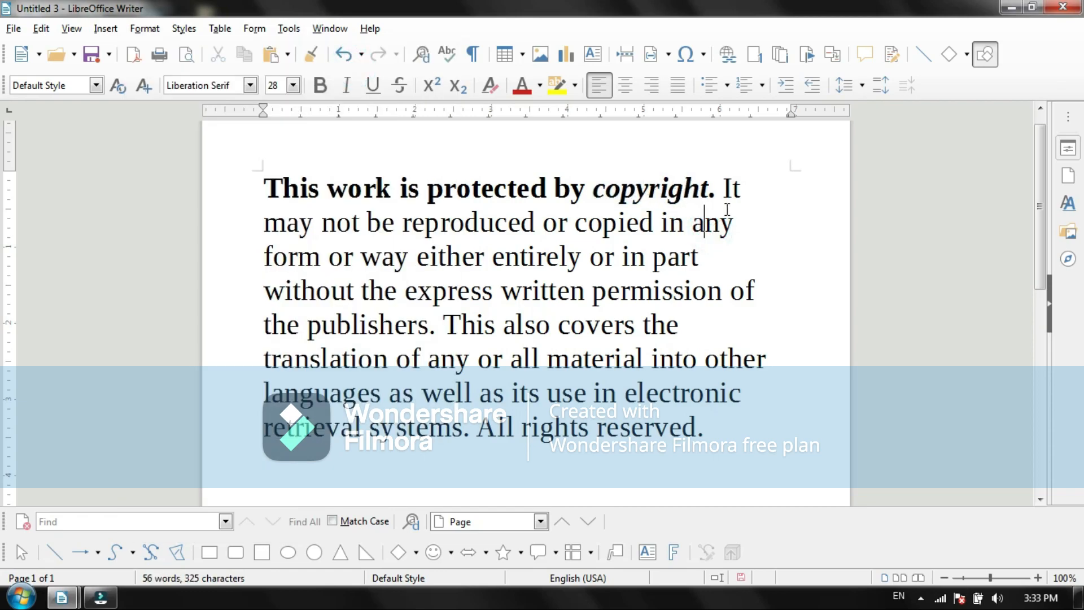
# Step: Underline the words "may not be reproduced" in the second sentence
pyautogui.moveTo(547, 223); pyautogui.dragTo(264, 228)
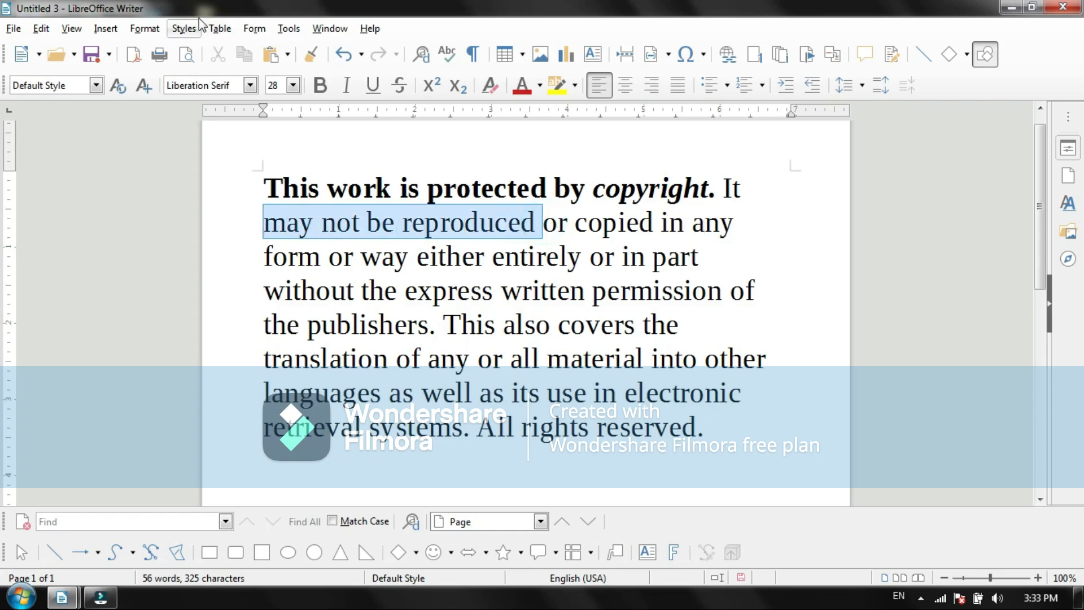
pyautogui.click(144, 28)
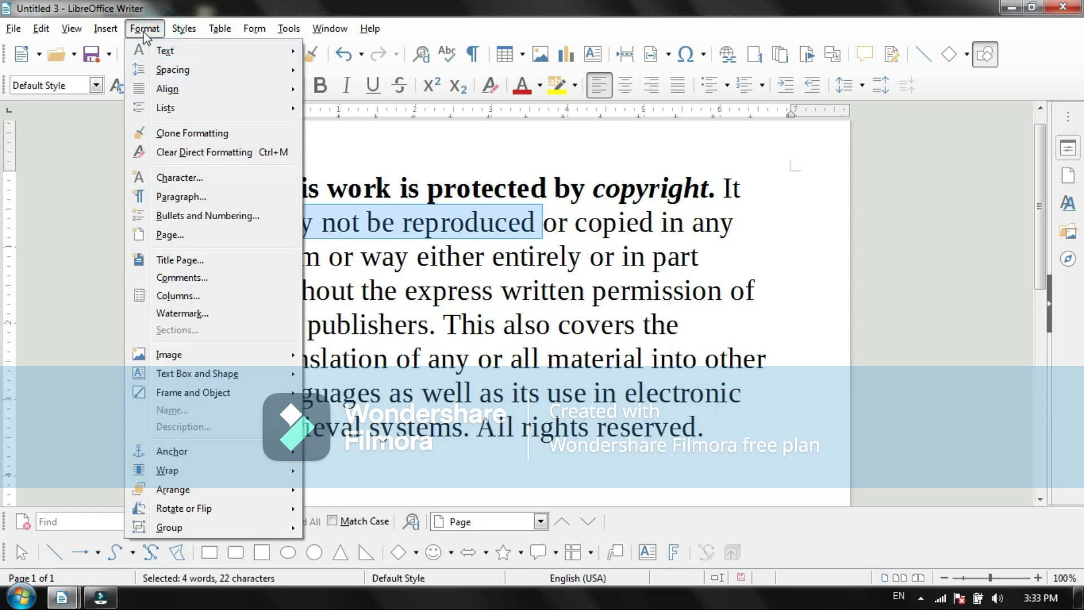
pyautogui.moveTo(169, 51)
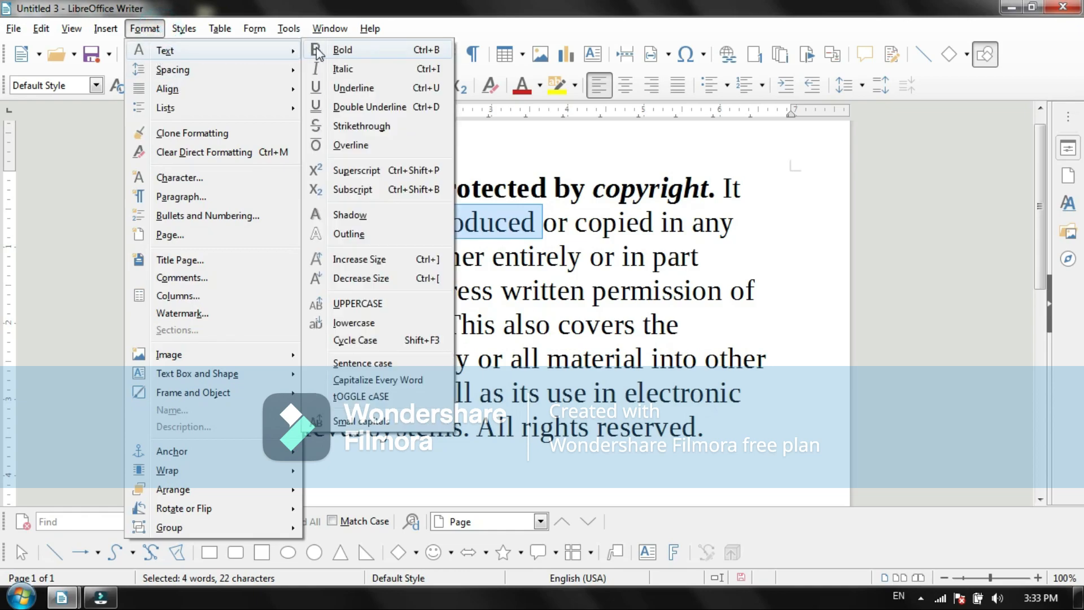
pyautogui.click(359, 90)
pyautogui.click(530, 247)
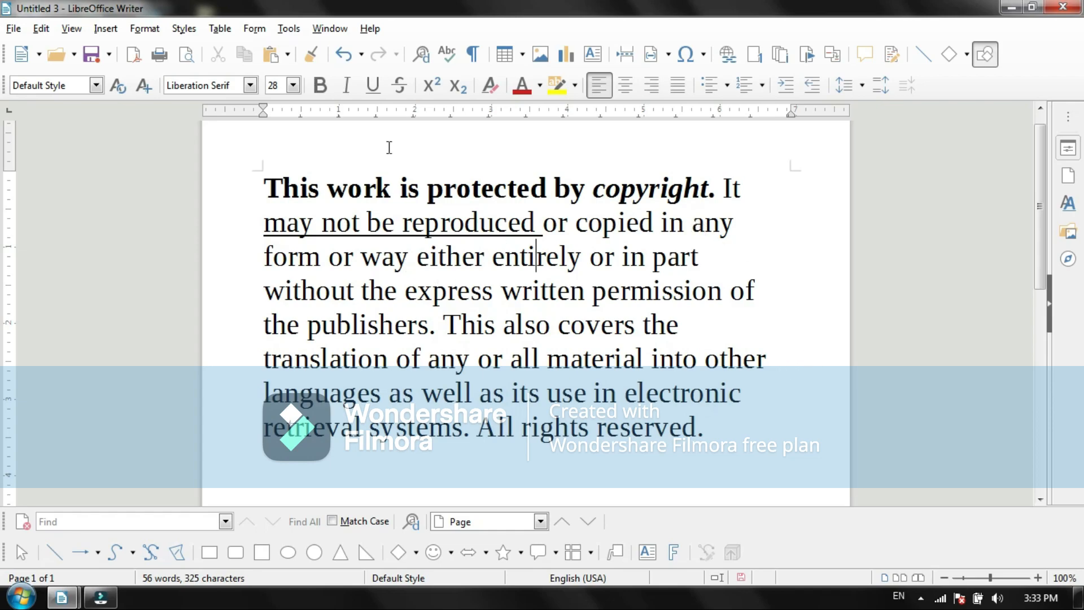
# Step: Apply a double underline to the word "protected" in the first sentence and check it up close
pyautogui.moveTo(554, 188); pyautogui.dragTo(427, 189)
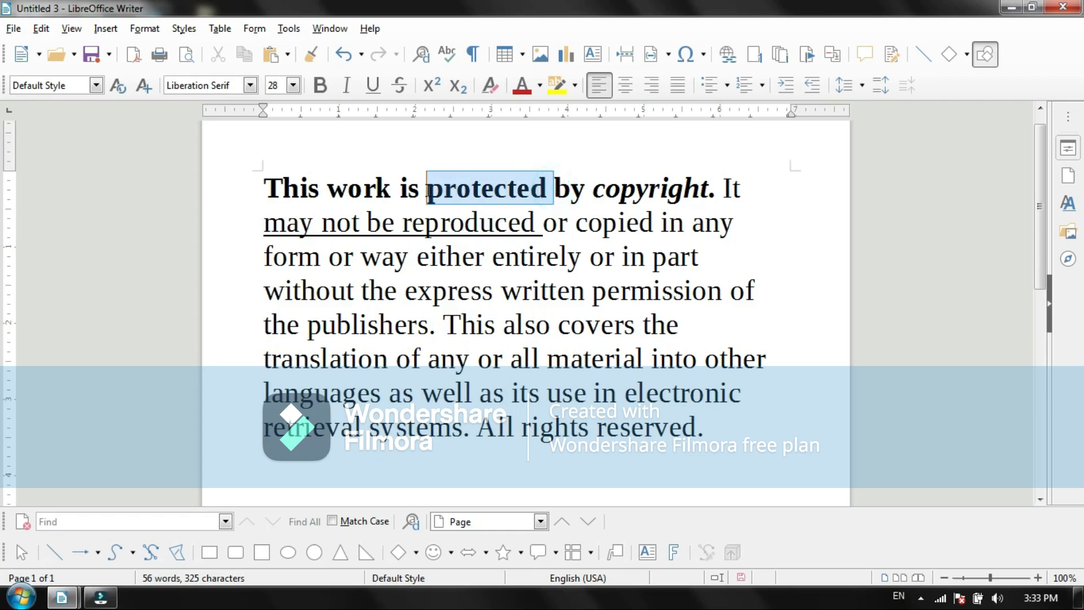
pyautogui.click(145, 28)
pyautogui.moveTo(192, 52)
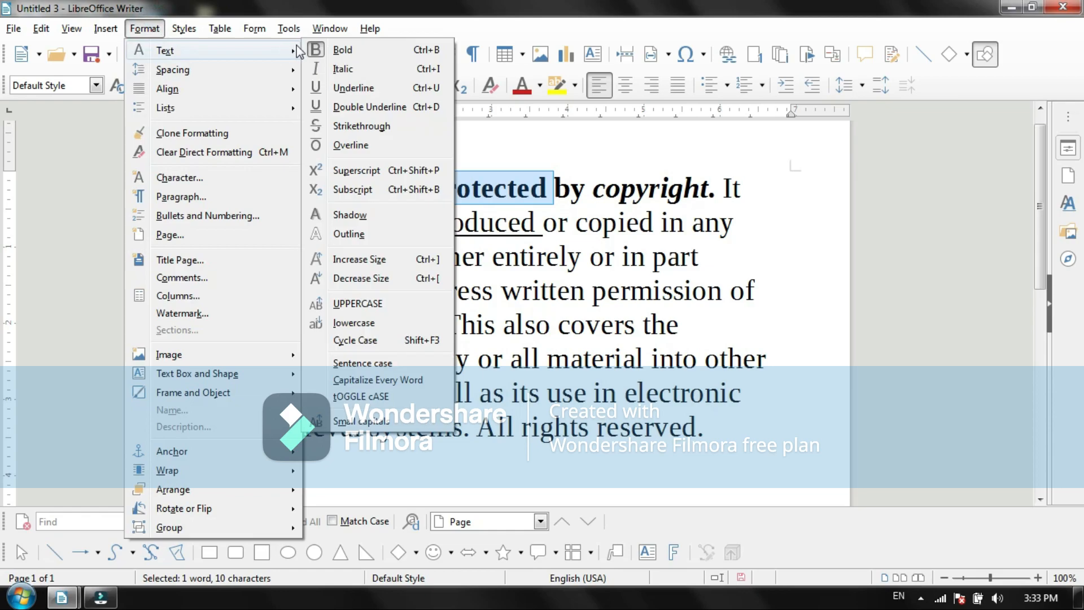
pyautogui.click(348, 108)
pyautogui.click(567, 222)
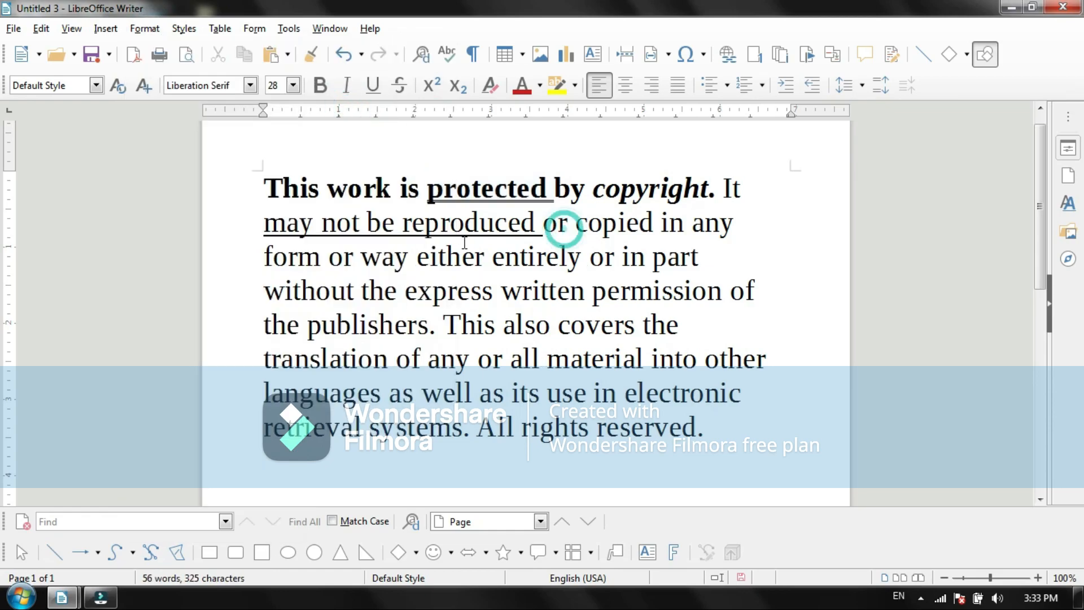
pyautogui.moveTo(989, 576)
pyautogui.mouseDown()
pyautogui.moveTo(970, 579)
pyautogui.moveTo(1004, 581)
pyautogui.mouseUp()
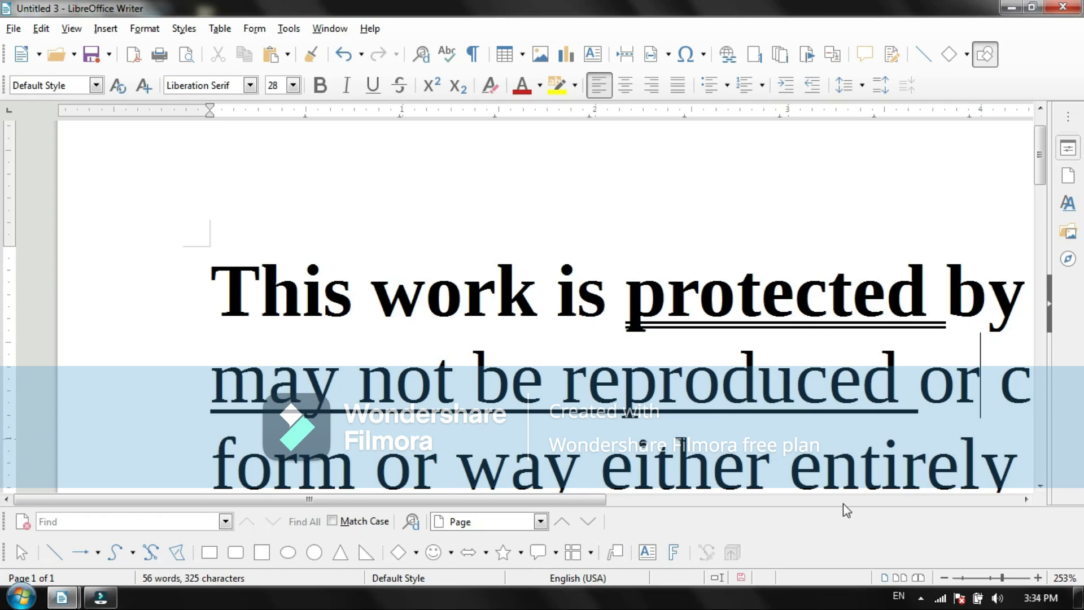
pyautogui.click(990, 577)
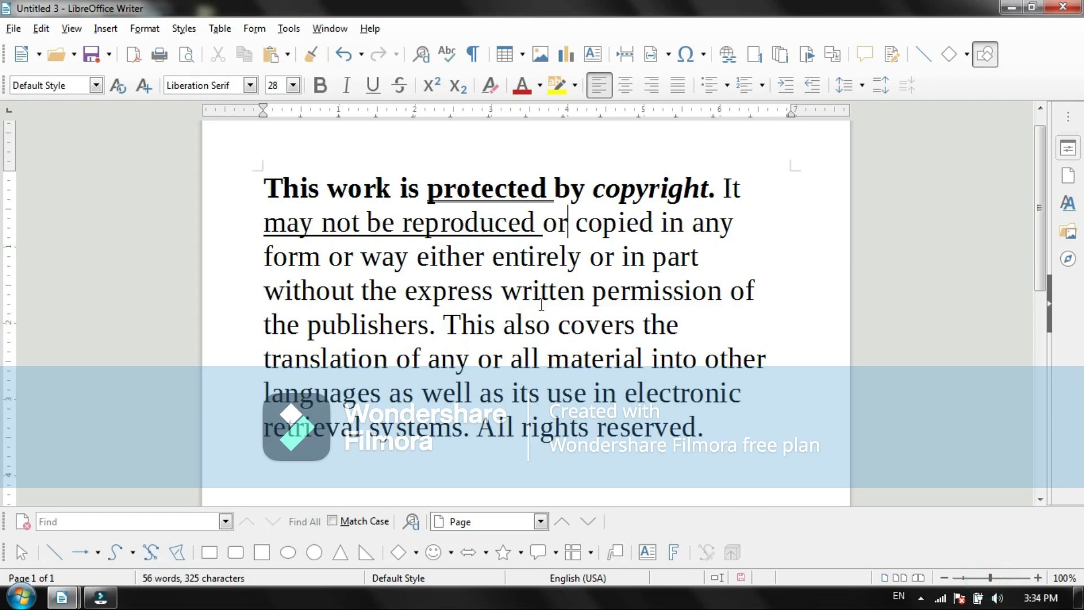
pyautogui.moveTo(537, 223); pyautogui.dragTo(747, 226)
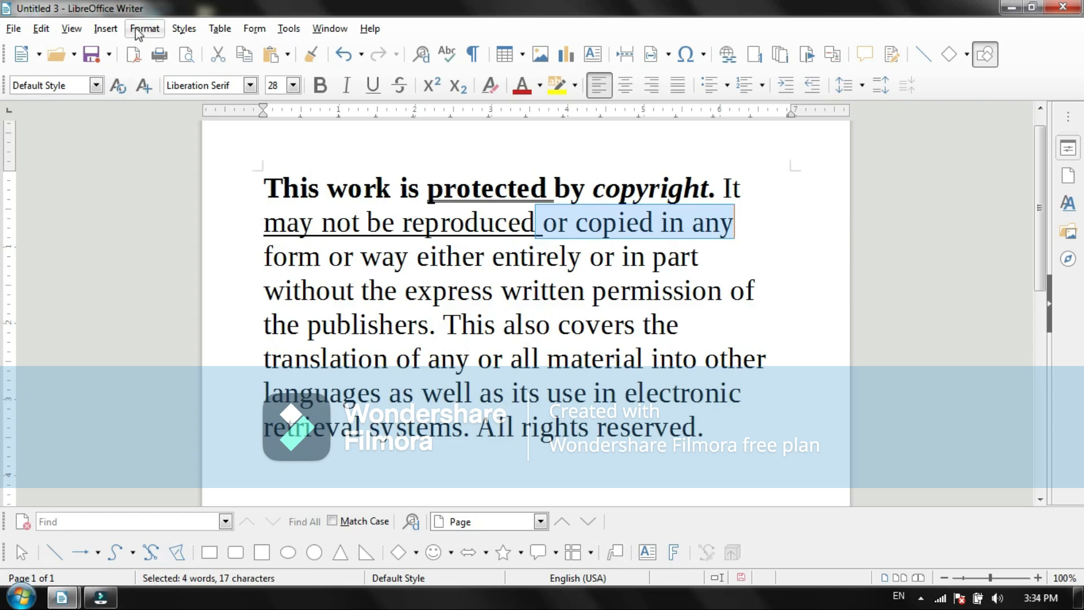
pyautogui.click(145, 28)
pyautogui.moveTo(179, 52)
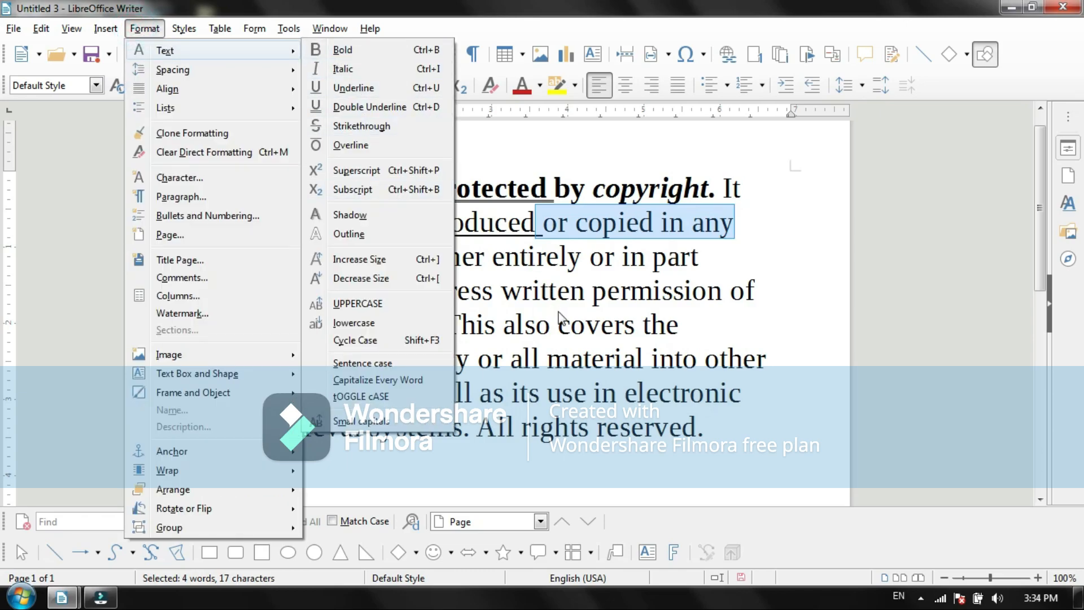
pyautogui.click(568, 269)
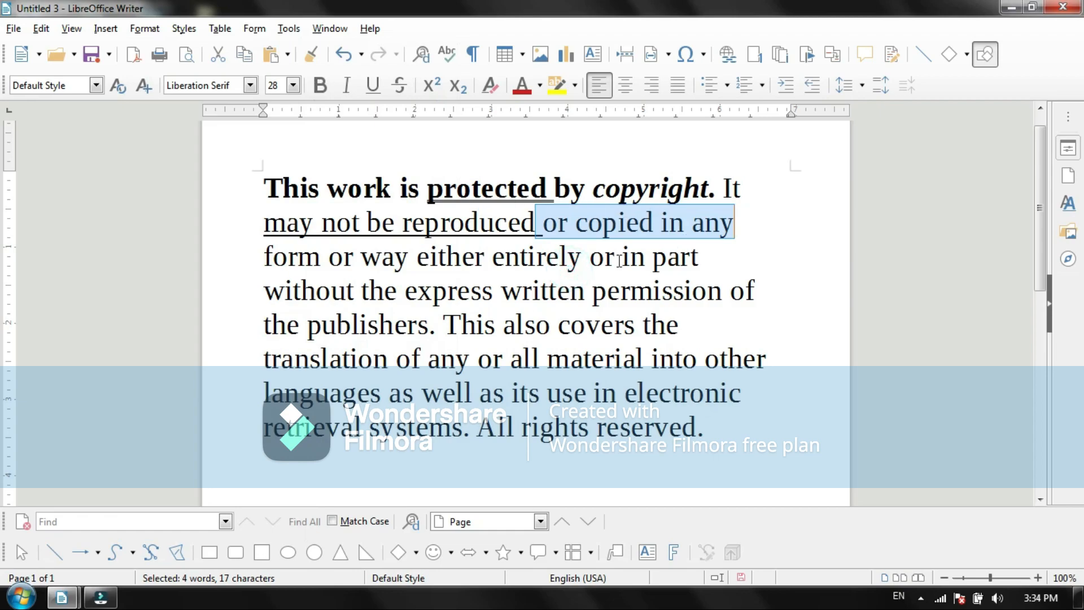
# Step: Apply strikethrough to the words "not be" in the underlined phrase and deselect them
pyautogui.moveTo(400, 227); pyautogui.dragTo(329, 231)
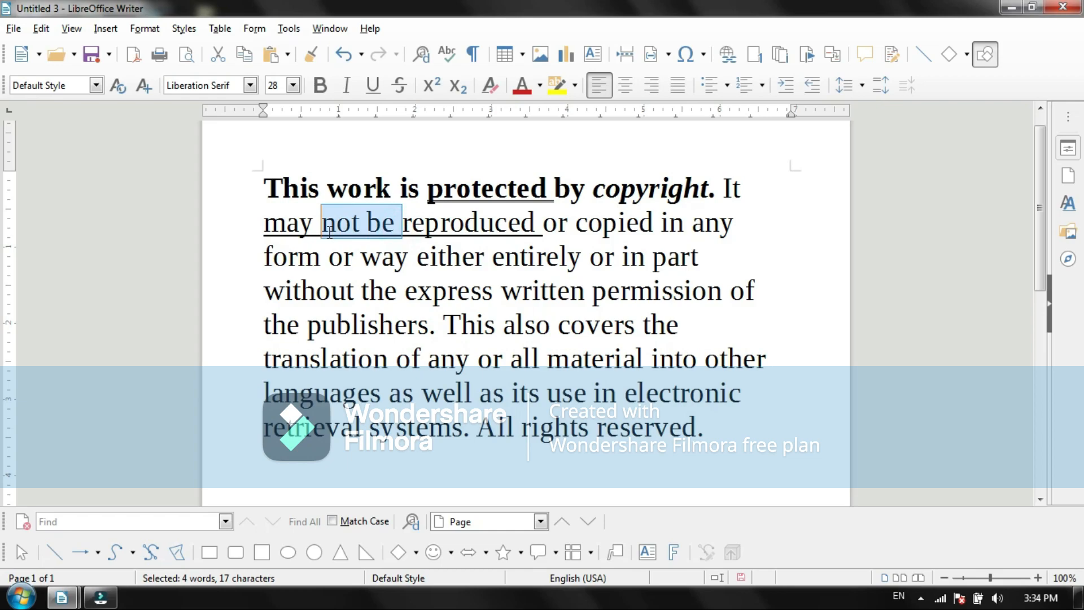
pyautogui.moveTo(401, 225); pyautogui.dragTo(323, 226)
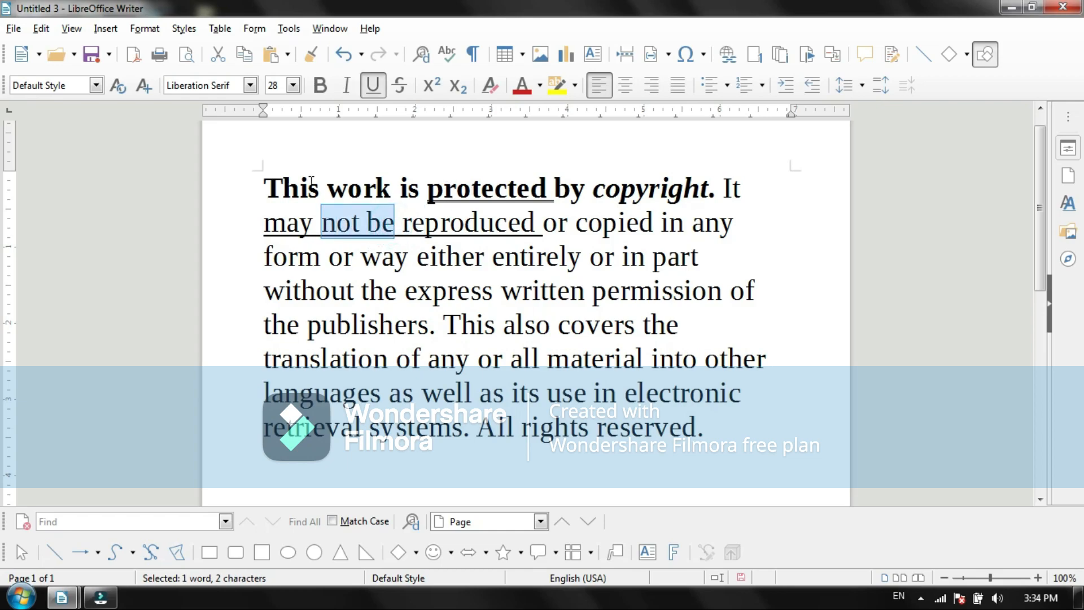
pyautogui.click(147, 29)
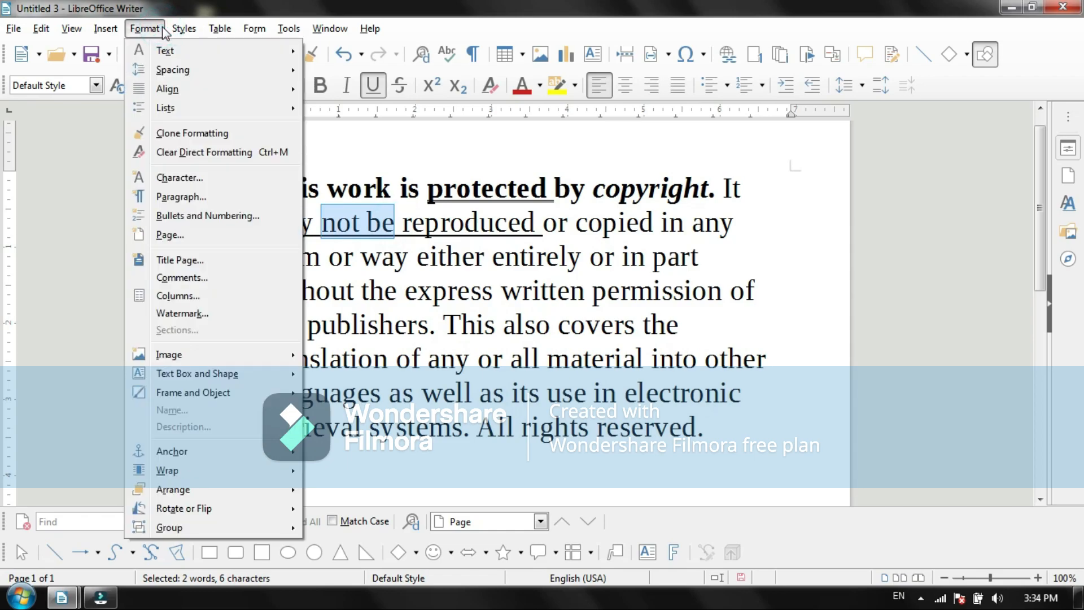
pyautogui.click(242, 50)
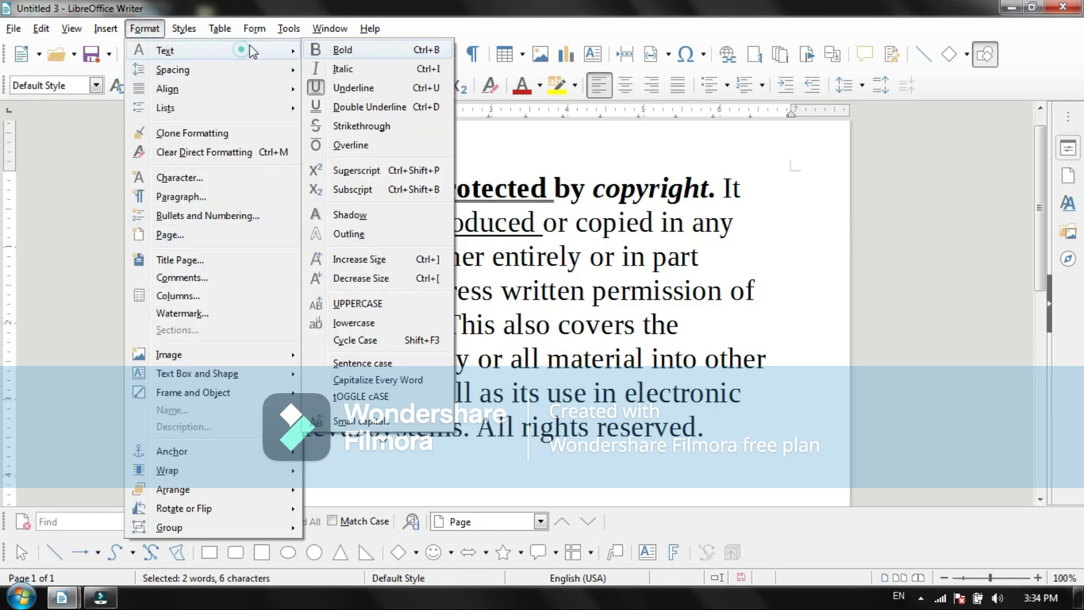
pyautogui.click(353, 126)
pyautogui.click(464, 280)
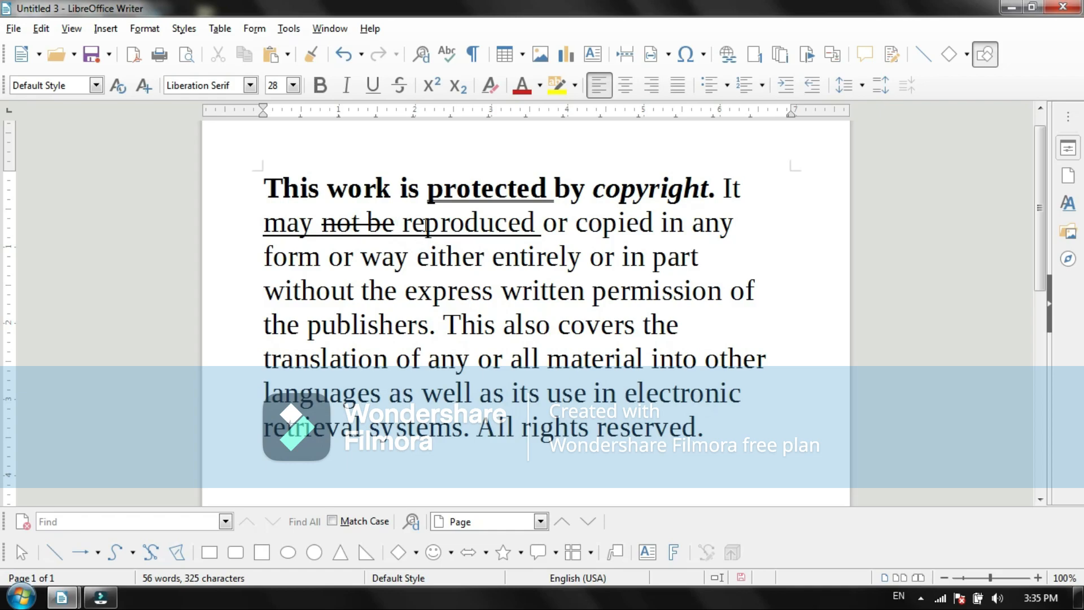
# Step: Add a new line reading "h20" below the copyright notice
pyautogui.click(709, 428)
pyautogui.press('Return')
pyautogui.write('h20')
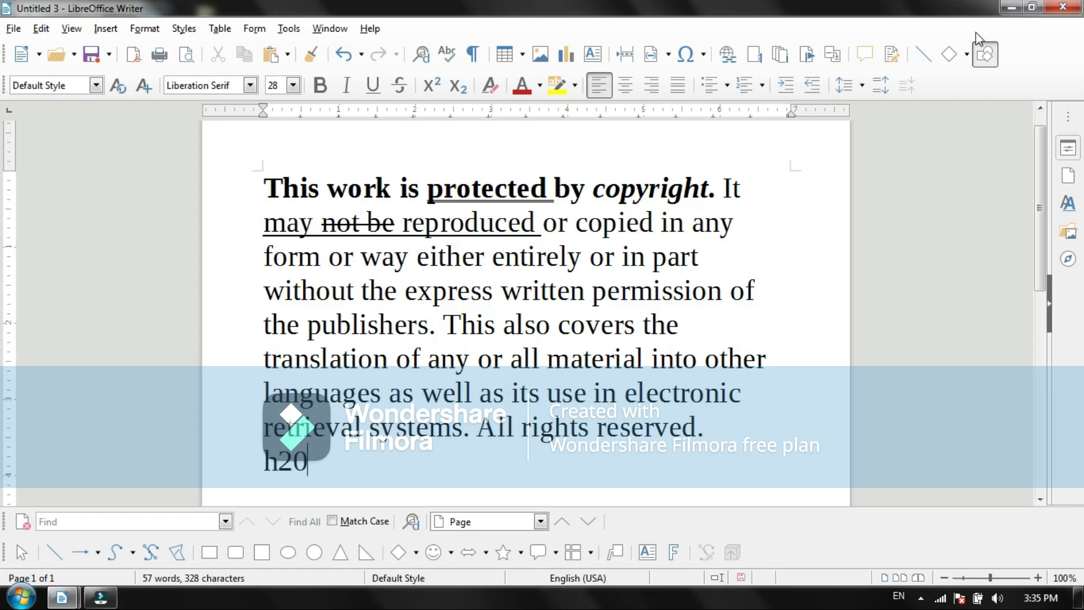
pyautogui.moveTo(1042, 150); pyautogui.dragTo(1033, 210)
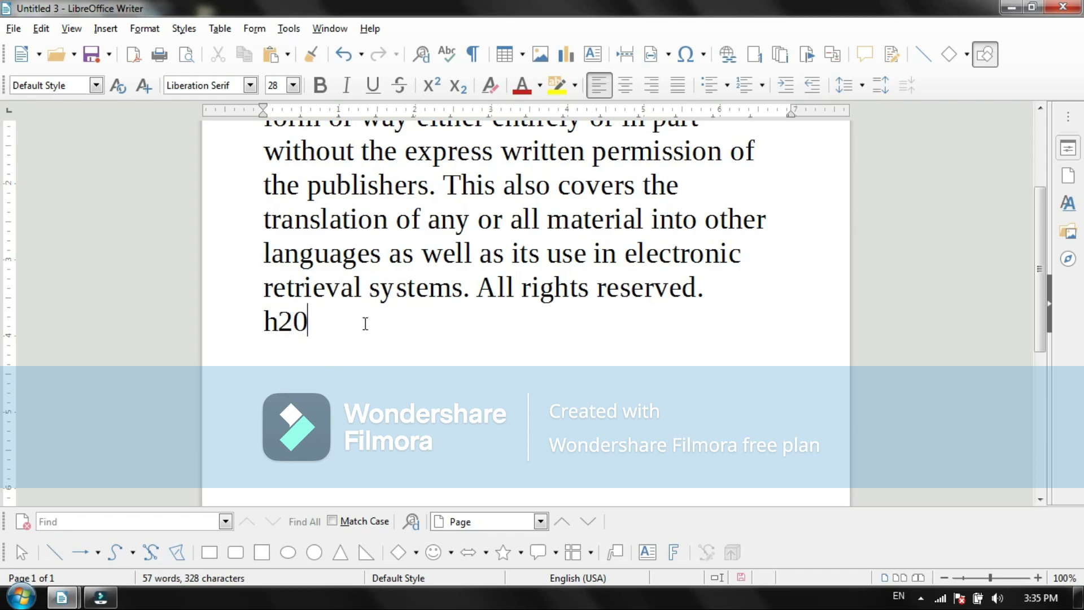
# Step: Make the 2 in "h20" on the last line a subscript and deselect it
pyautogui.click(286, 321)
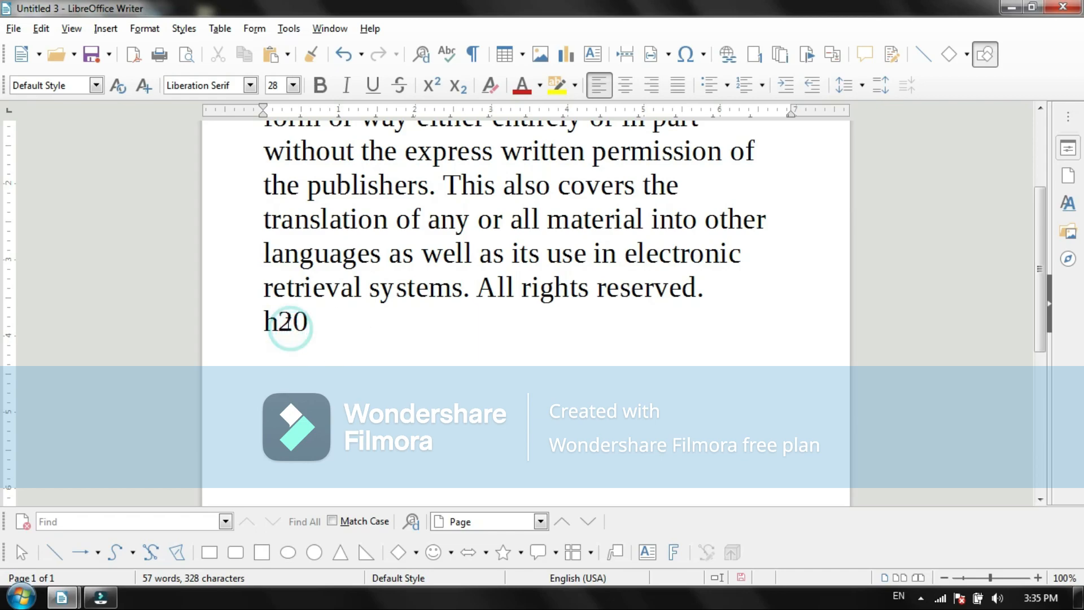
pyautogui.hotkey('shift', 'Right')
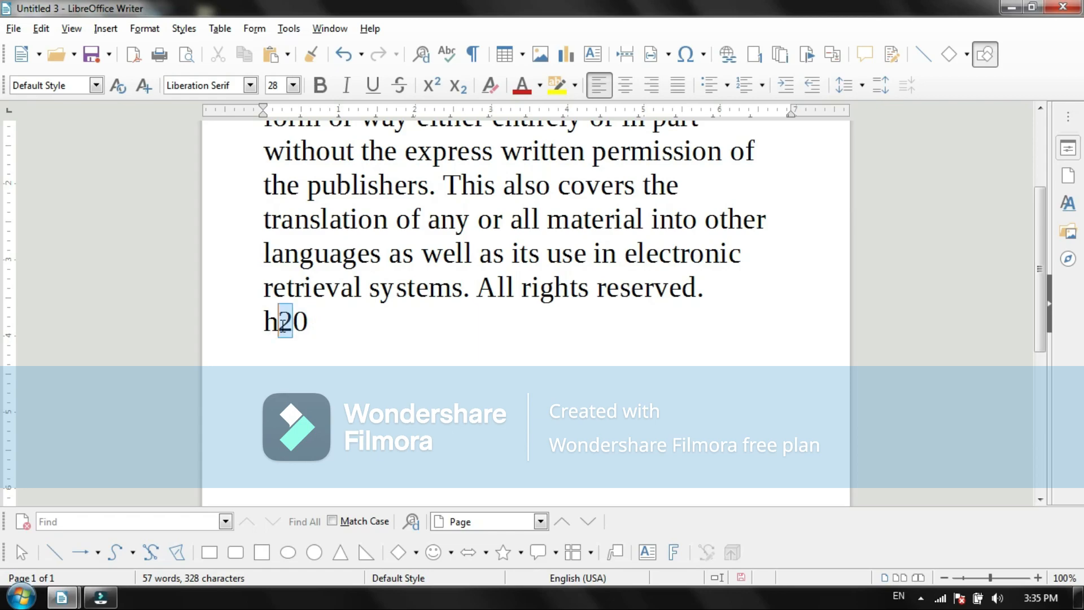
pyautogui.click(142, 28)
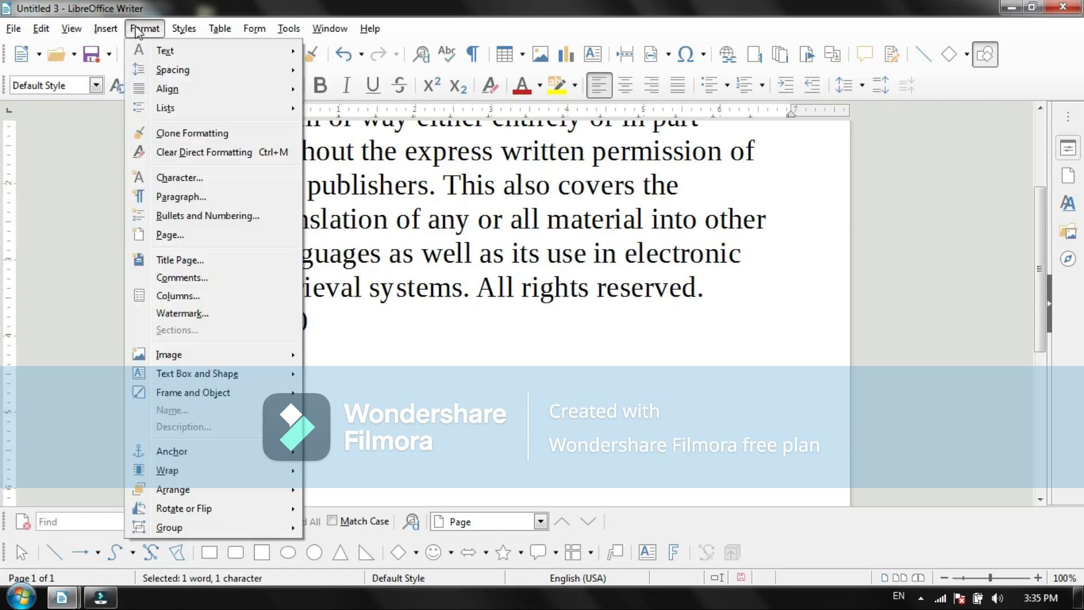
pyautogui.moveTo(276, 50)
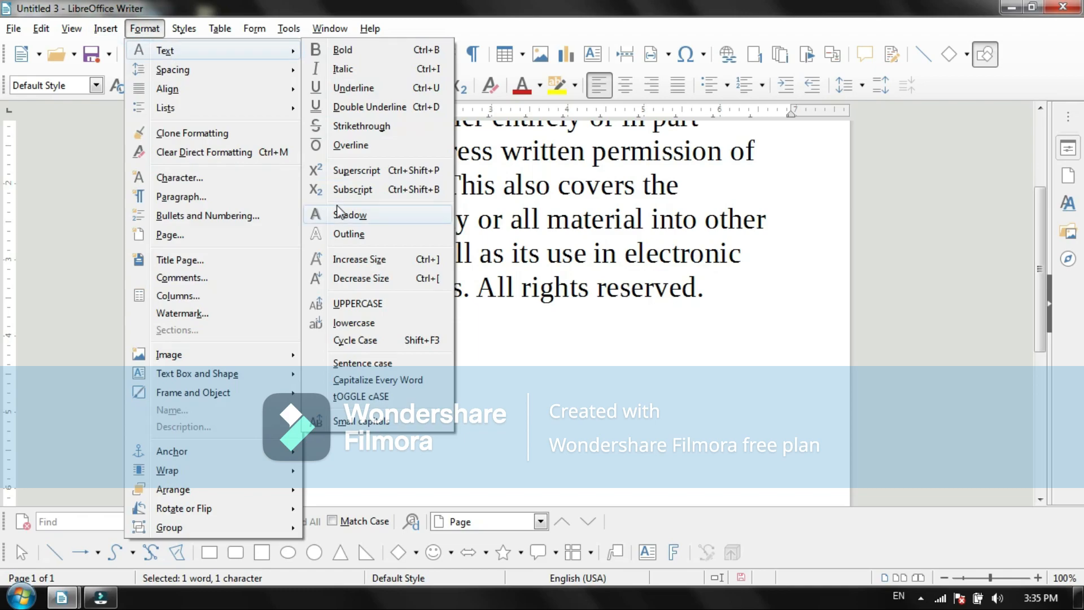
pyautogui.click(373, 198)
pyautogui.click(300, 346)
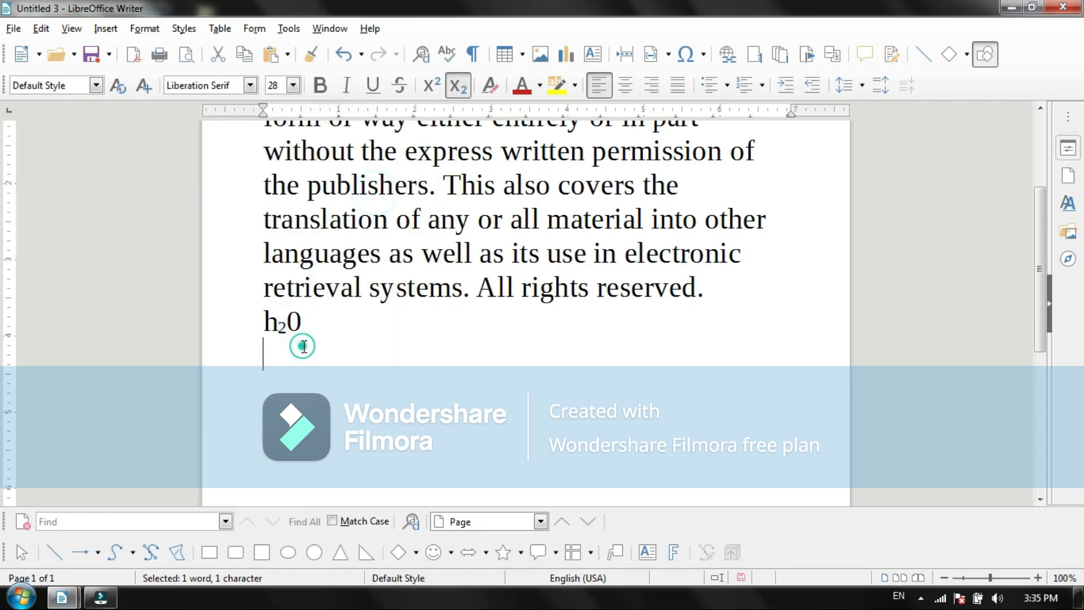
pyautogui.click(334, 330)
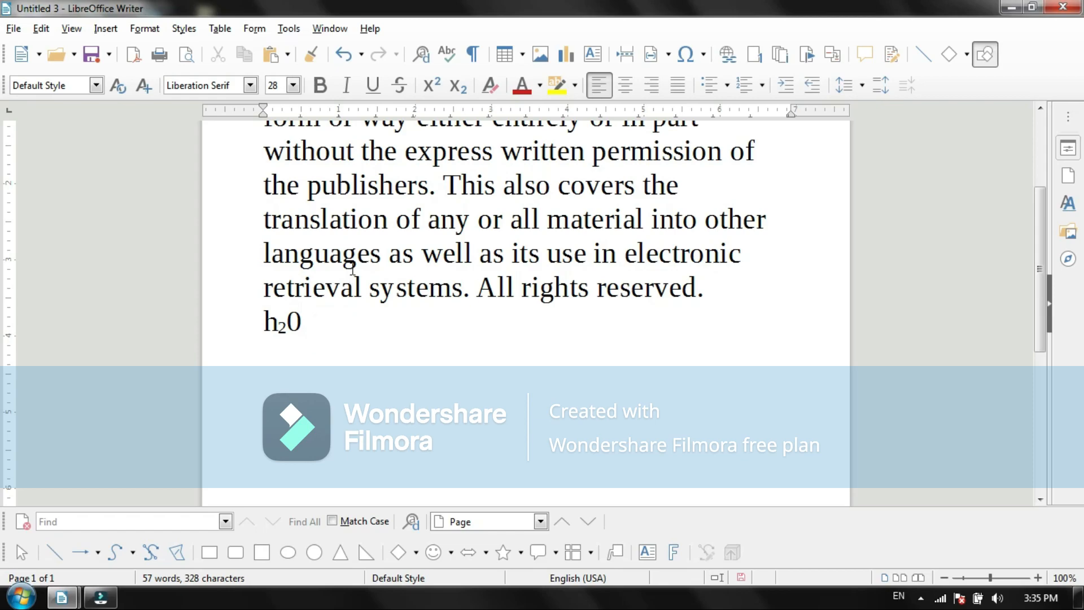
# Step: Add the label "sub" after the H20 formula on the same line
pyautogui.press('Return')
pyautogui.click(340, 311)
pyautogui.write('sub')
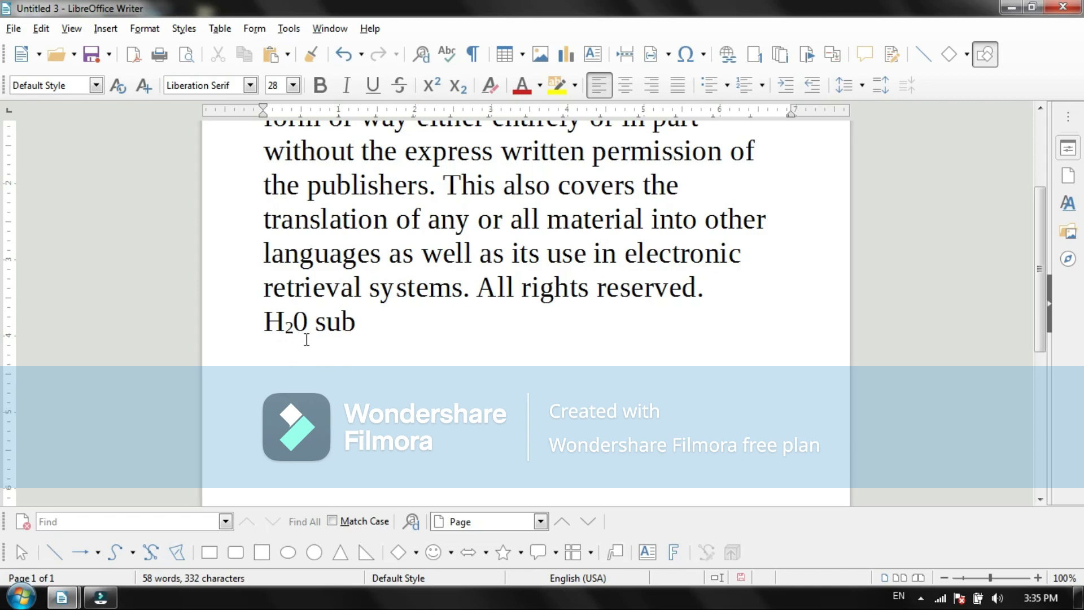
# Step: Enter "23" on the line below the H20 formula and make the 3 a superscript
pyautogui.click(294, 356)
pyautogui.write('23')
pyautogui.click(299, 361)
pyautogui.moveTo(299, 360); pyautogui.dragTo(281, 359)
pyautogui.click(157, 30)
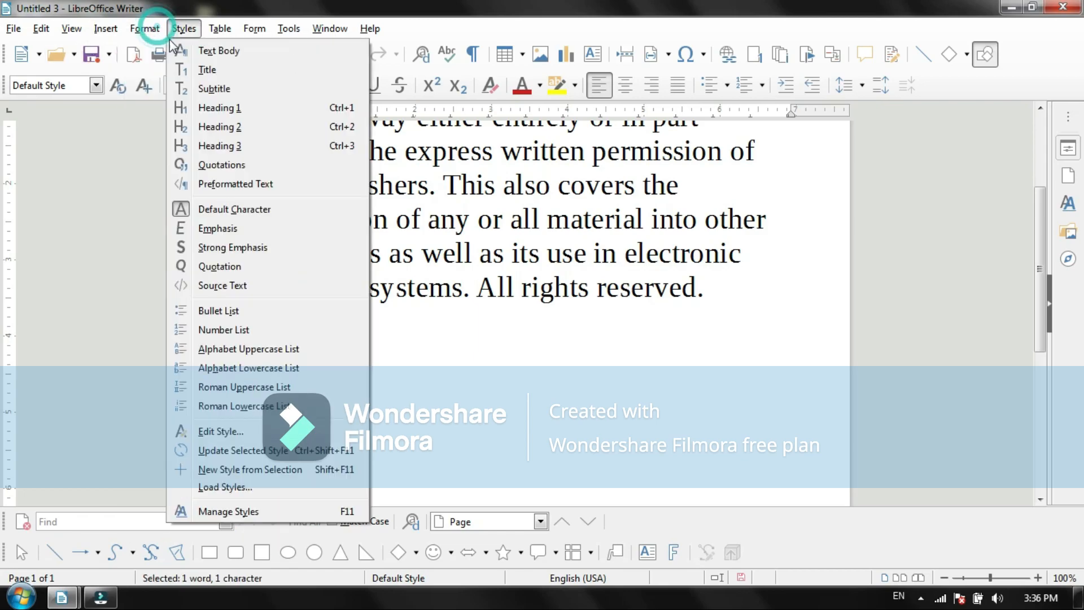
pyautogui.moveTo(169, 52)
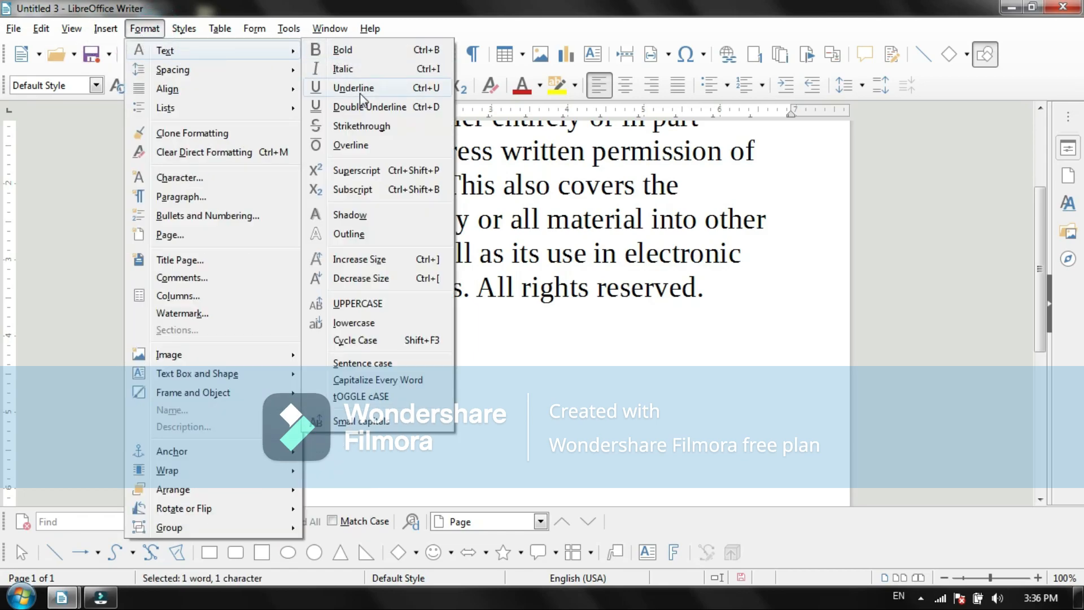
pyautogui.click(360, 178)
pyautogui.click(306, 373)
pyautogui.click(315, 350)
pyautogui.click(324, 348)
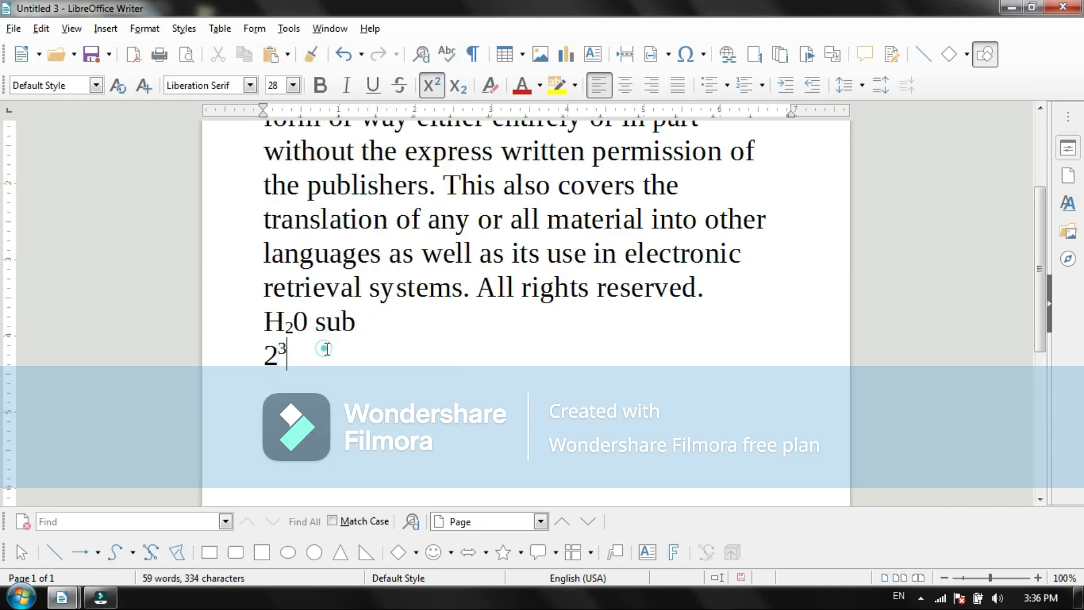
pyautogui.write('sup')
pyautogui.press('BackSpace')
pyautogui.press('BackSpace')
pyautogui.press('BackSpace')
pyautogui.write('sup')
pyautogui.press('BackSpace')
pyautogui.press('BackSpace')
pyautogui.press('BackSpace')
pyautogui.hotkey('ctrl', 'shift', 'p')
pyautogui.click(310, 355)
pyautogui.click(325, 352)
pyautogui.click(326, 348)
pyautogui.press('BackSpace')
pyautogui.press('BackSpace')
pyautogui.click(294, 362)
pyautogui.write('su')
pyautogui.press('BackSpace')
pyautogui.press('BackSpace')
pyautogui.press('BackSpace')
pyautogui.write('su')
pyautogui.press('BackSpace')
pyautogui.press('BackSpace')
pyautogui.click(431, 85)
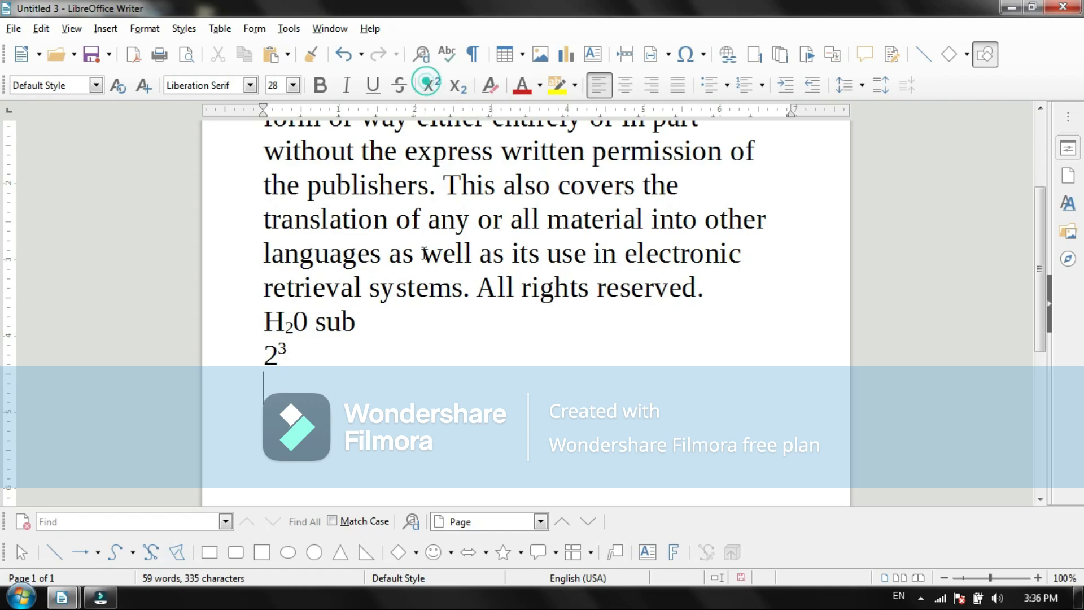
pyautogui.press('BackSpace')
pyautogui.write('su')
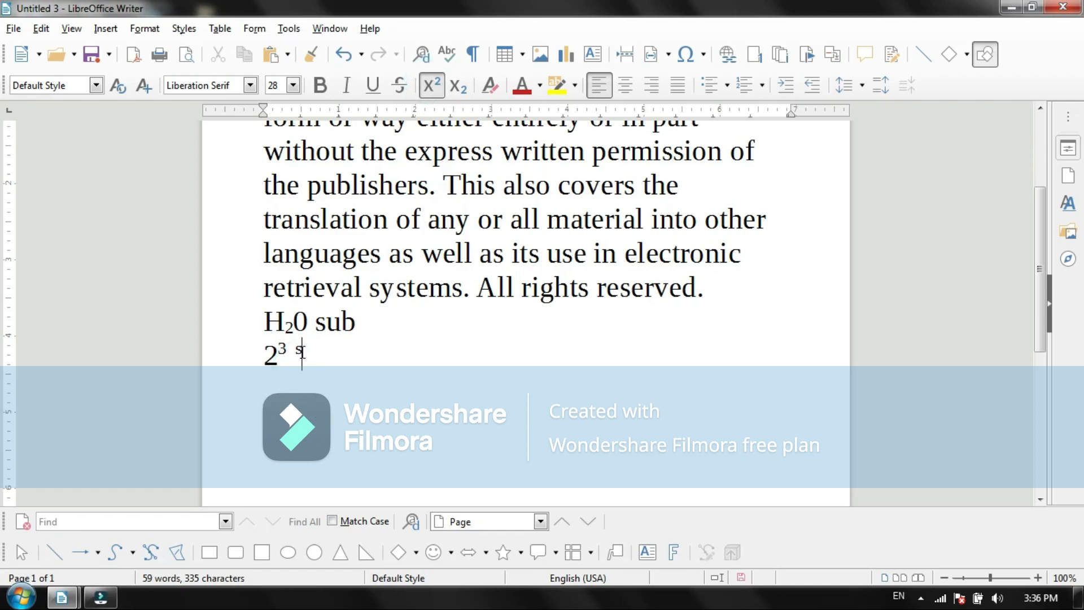
pyautogui.write('p')
pyautogui.press('BackSpace')
pyautogui.press('BackSpace')
pyautogui.press('BackSpace')
pyautogui.click(429, 85)
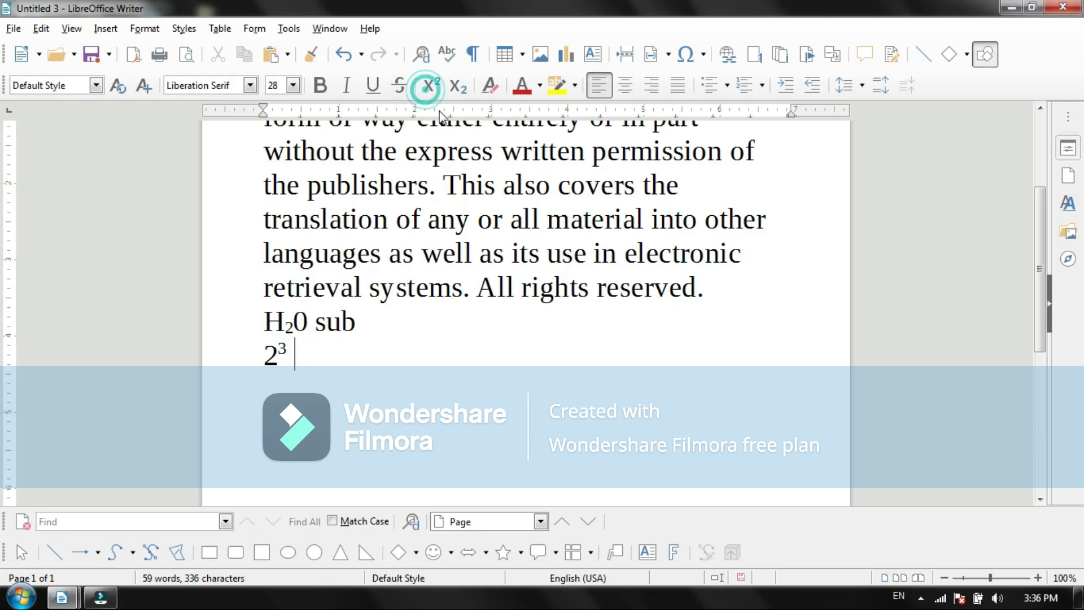
pyautogui.click(365, 317)
pyautogui.write('s')
pyautogui.press('BackSpace')
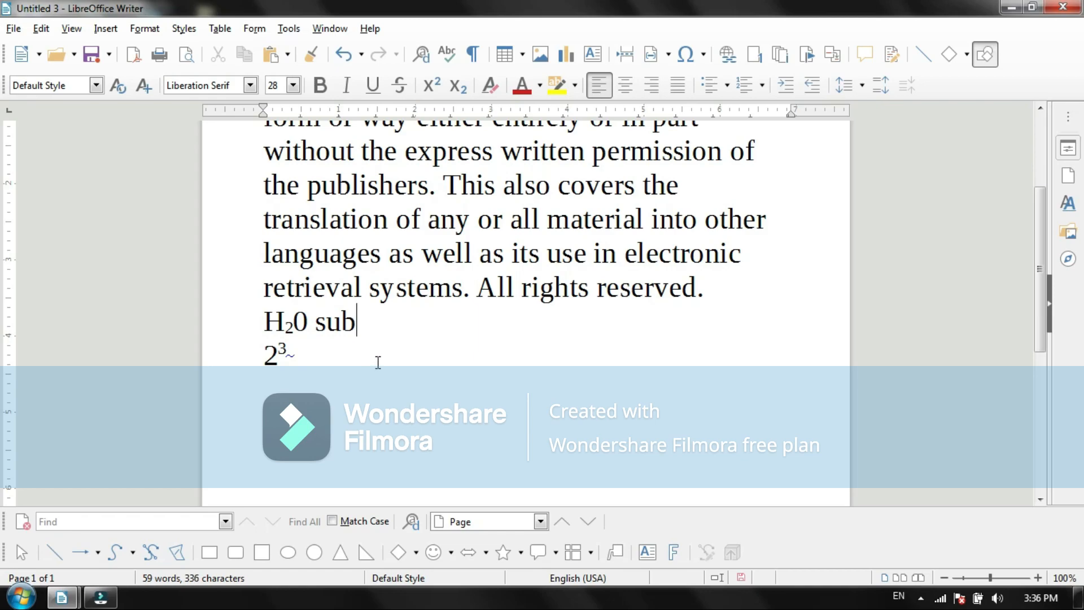
# Step: Insert a blank line below the H20 line and label the 2³ expression "sup" in normal, non-superscript text with a wider gap
pyautogui.press('Return')
pyautogui.hotkey('ctrl', 'shift', 'p')
pyautogui.write('sup')
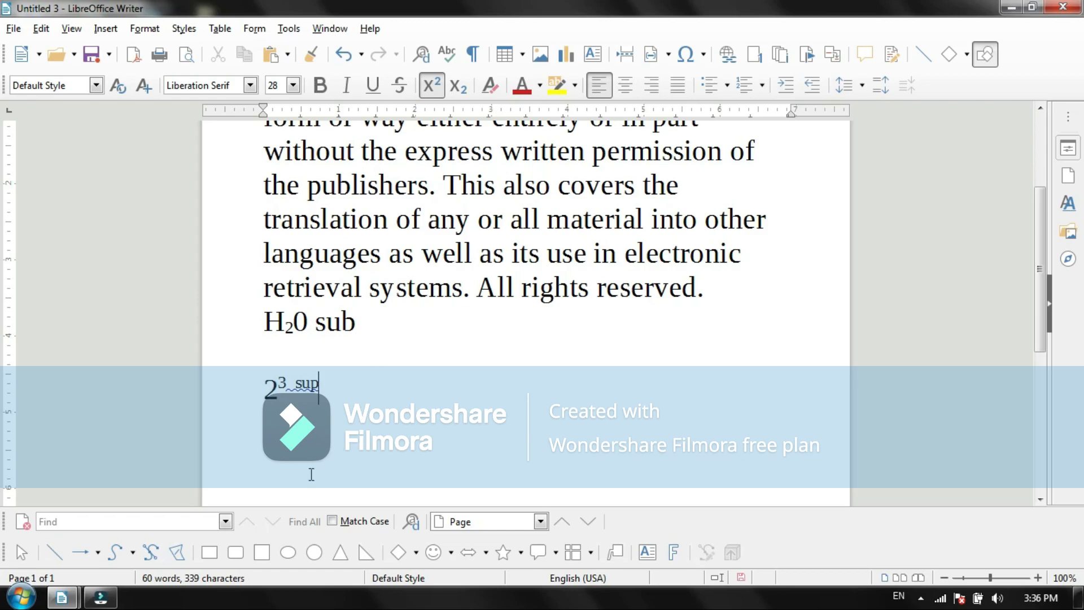
pyautogui.doubleClick(296, 379)
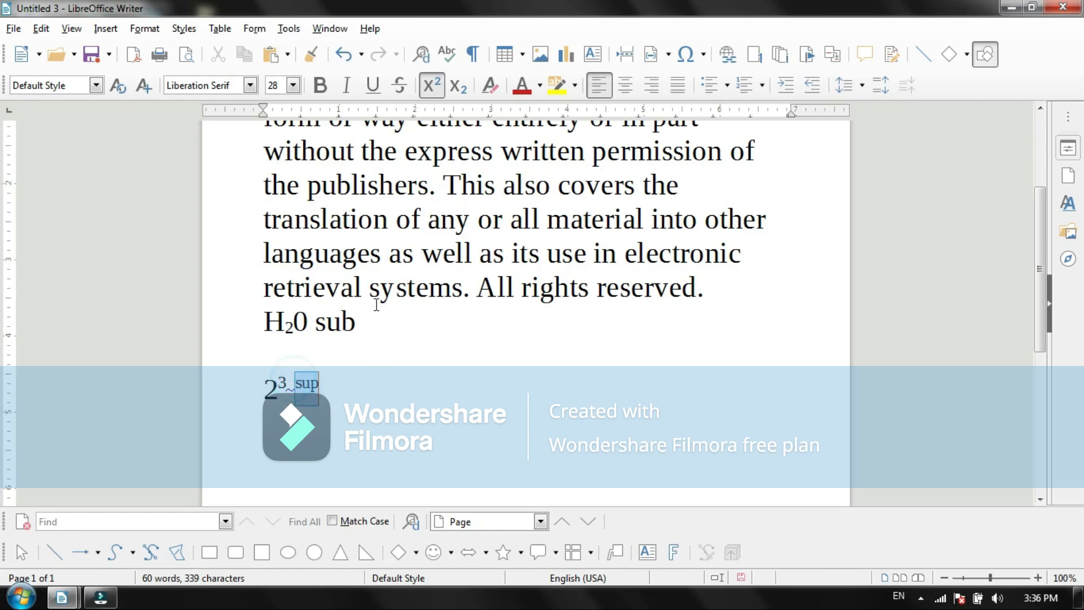
pyautogui.click(432, 85)
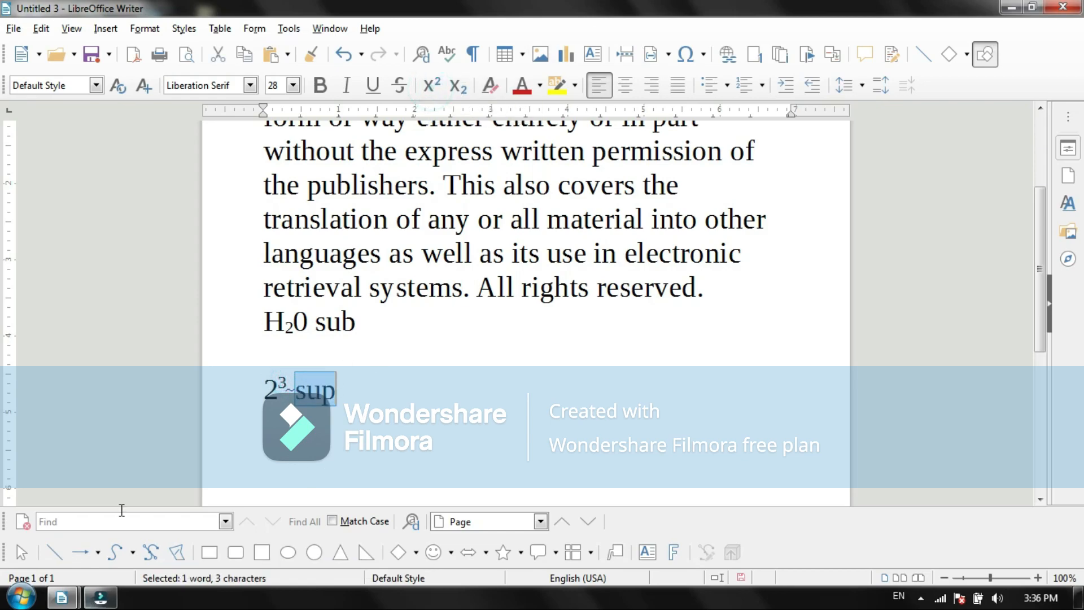
pyautogui.click(288, 381)
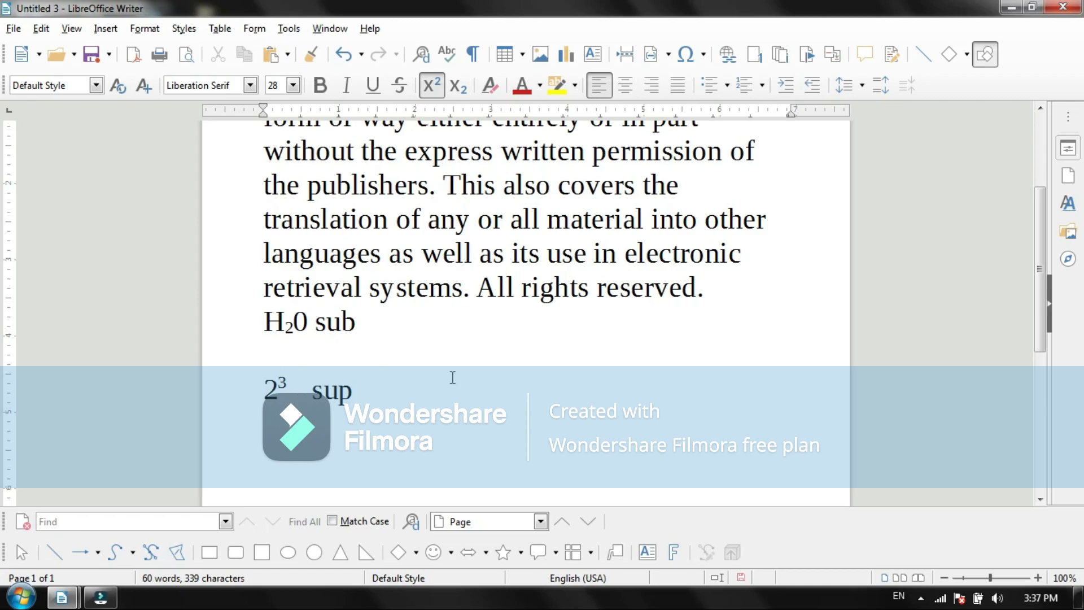
# Step: Apply an overline to the line "form or way either entirely or in part" and deselect it
pyautogui.moveTo(1042, 253); pyautogui.dragTo(1010, 152)
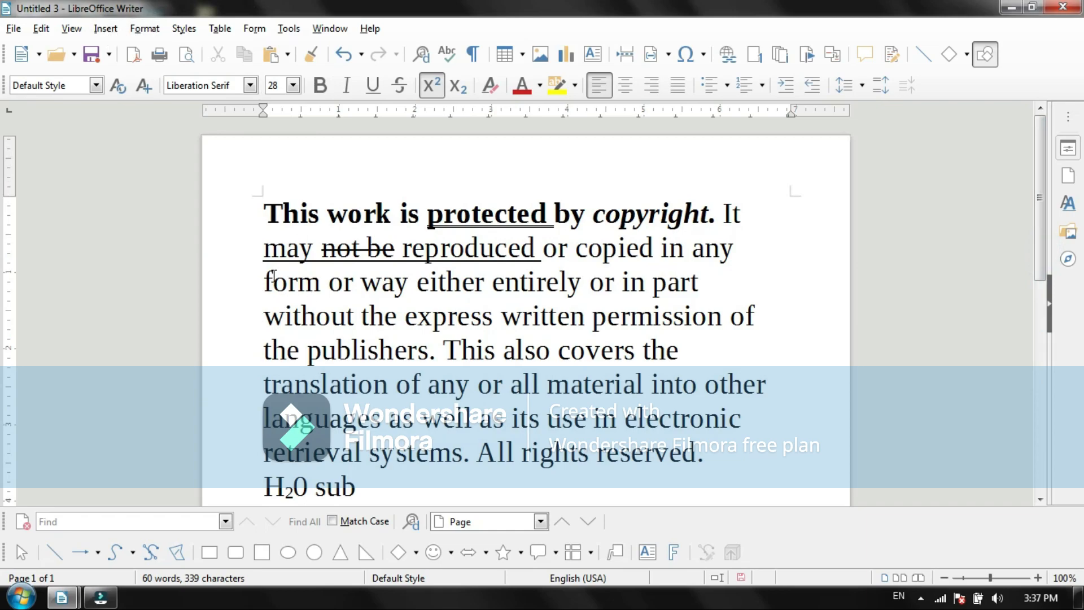
pyautogui.moveTo(266, 283); pyautogui.dragTo(738, 287)
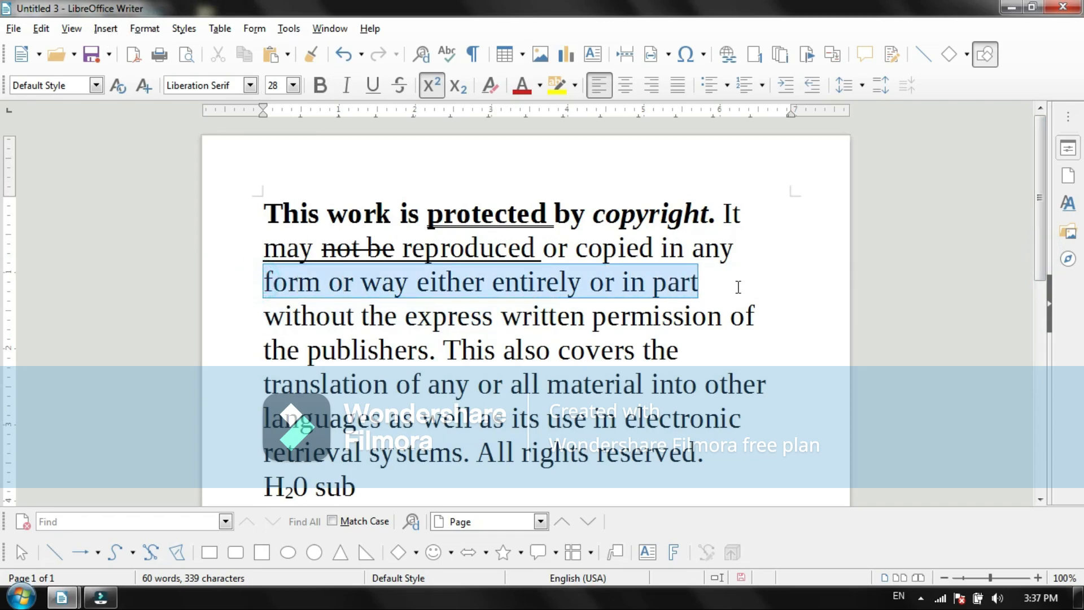
pyautogui.click(145, 28)
pyautogui.moveTo(226, 60)
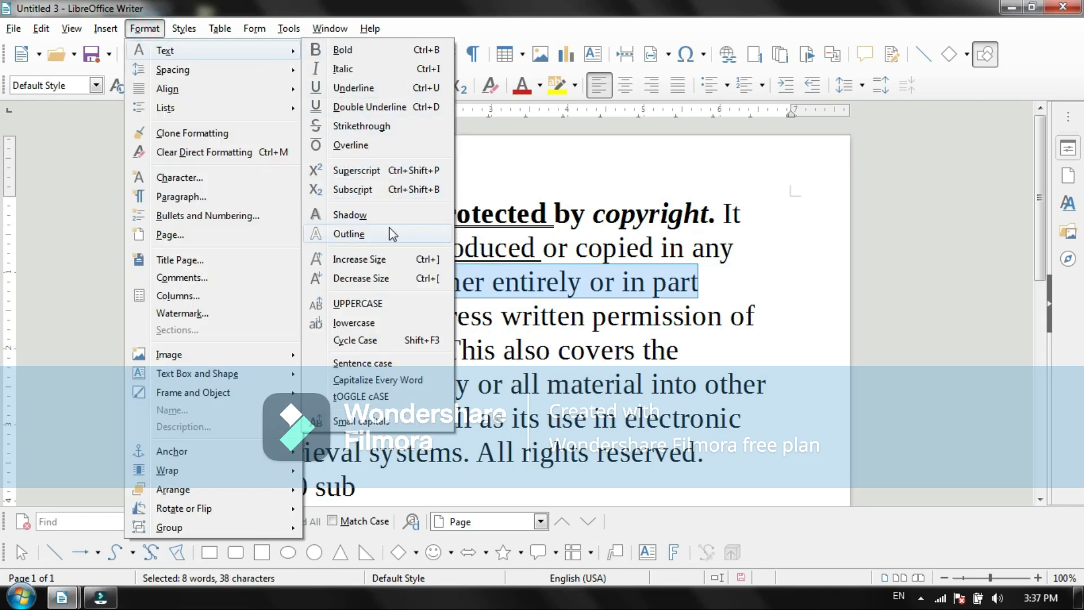
pyautogui.click(361, 148)
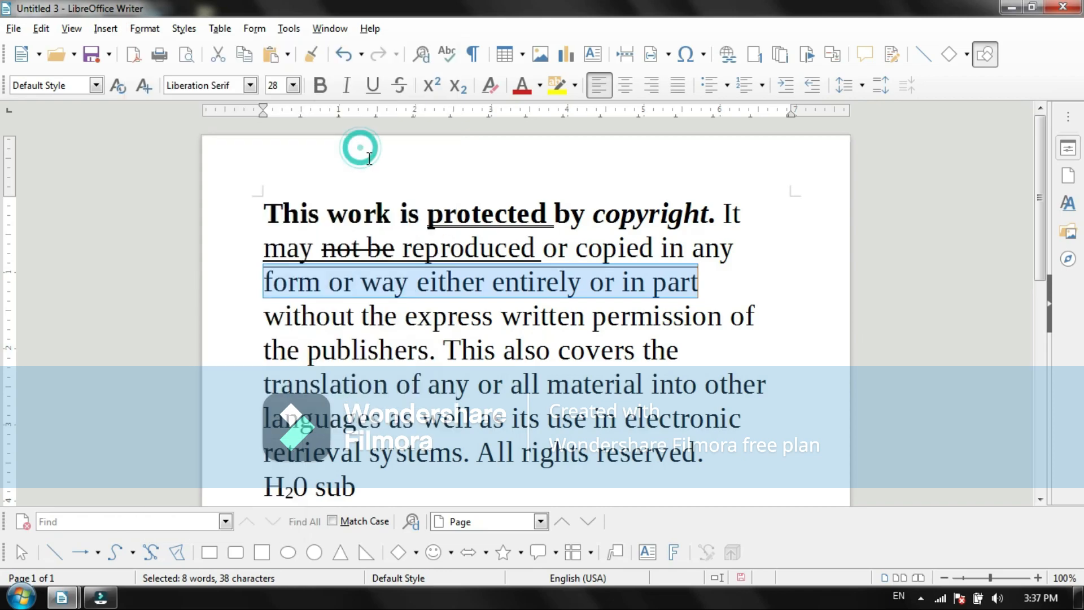
pyautogui.click(510, 332)
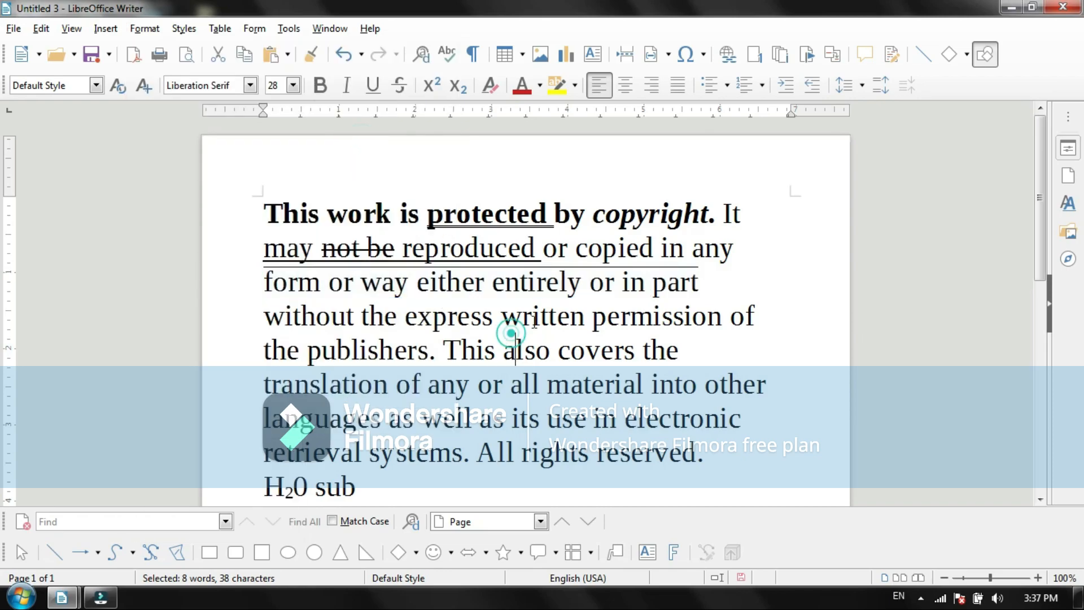
# Step: Add the expression "a+b" after "sub" on the H20 line, separated by spaces
pyautogui.click(362, 489)
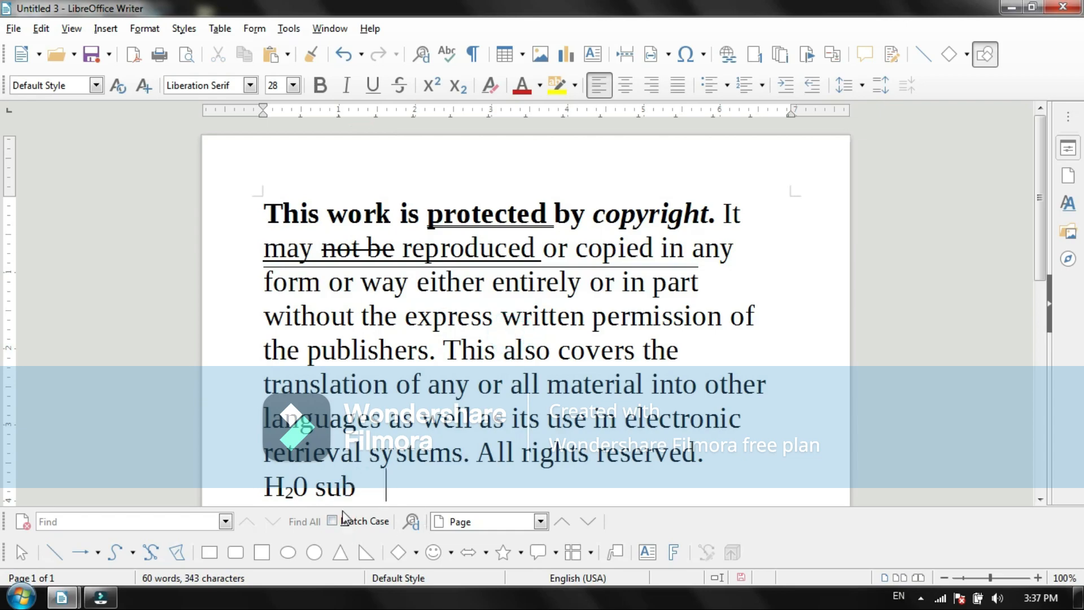
pyautogui.write('a+b')
# Step: Apply an overline to the "a+b" expression and deselect it to check the result
pyautogui.moveTo(430, 487); pyautogui.dragTo(375, 490)
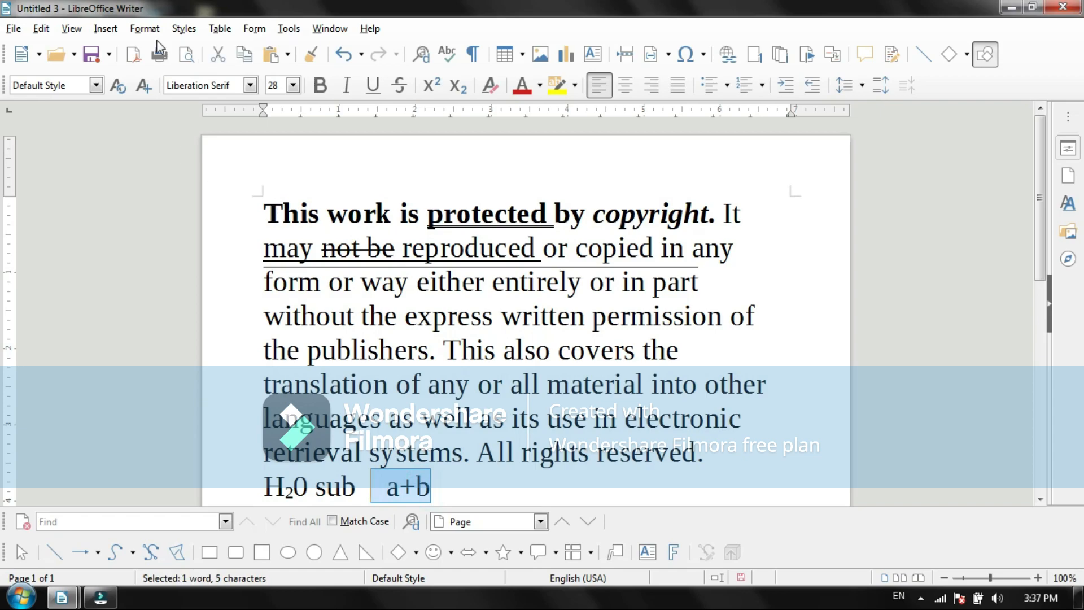
pyautogui.click(144, 28)
pyautogui.moveTo(163, 50)
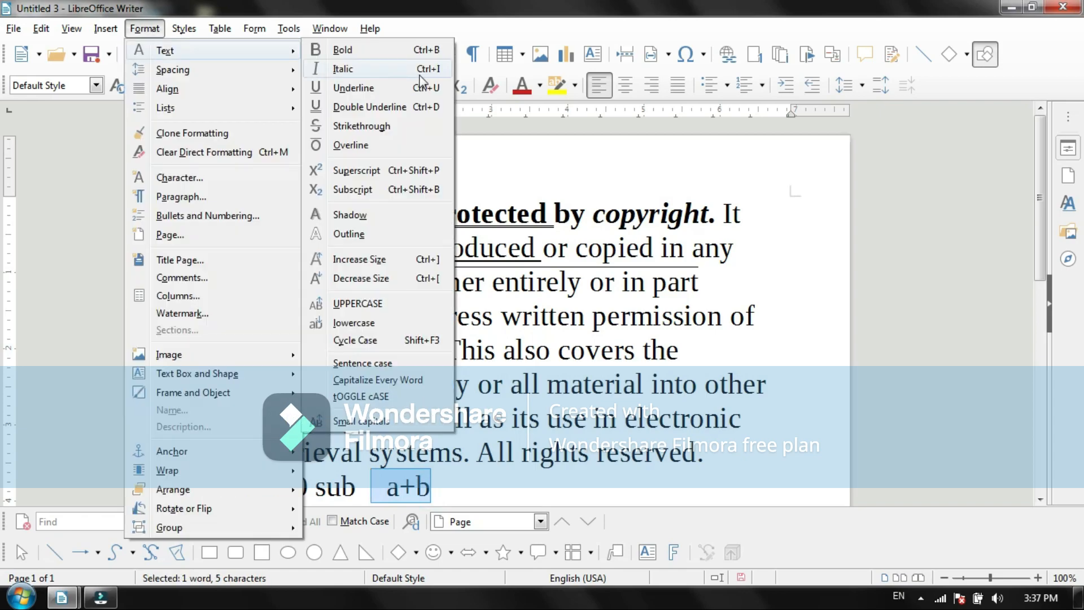
pyautogui.click(364, 147)
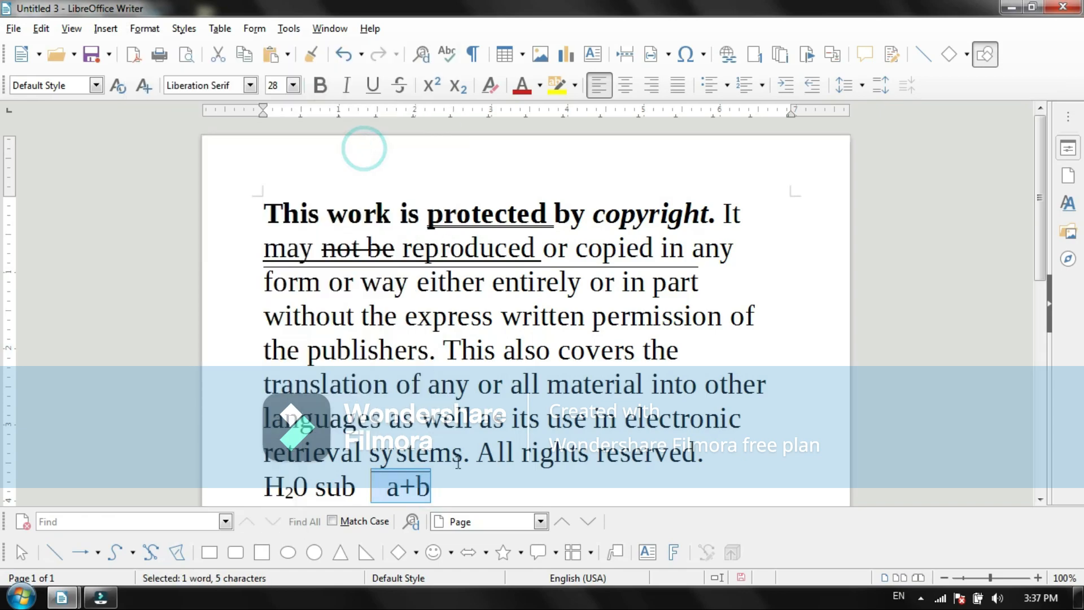
pyautogui.scroll(-2, 457, 462)
pyautogui.press('Down')
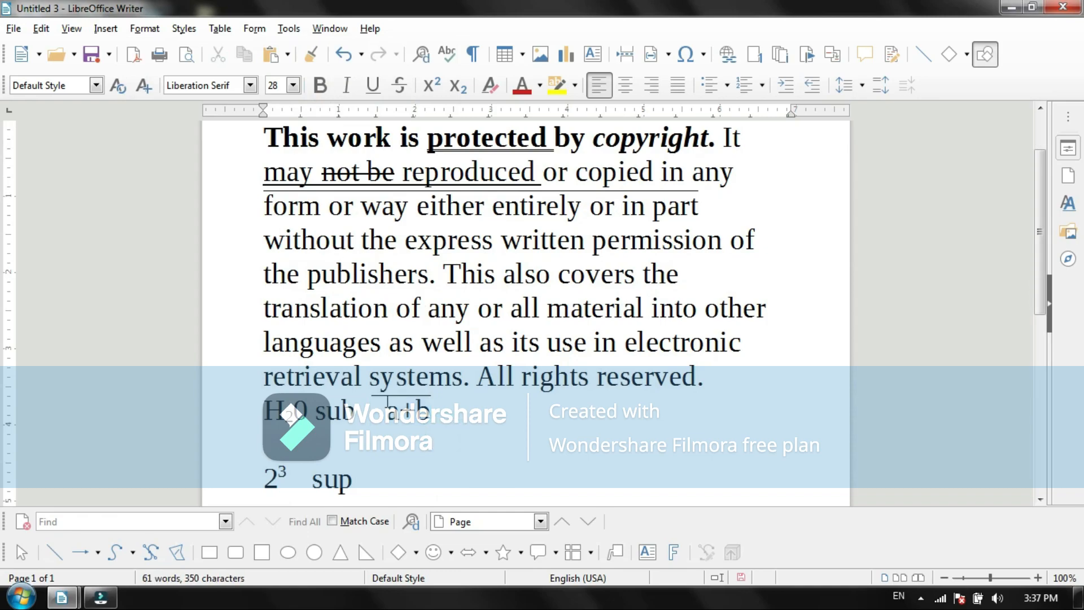
pyautogui.click(451, 434)
pyautogui.moveTo(782, 238); pyautogui.dragTo(263, 204)
pyautogui.click(144, 28)
pyautogui.click(159, 46)
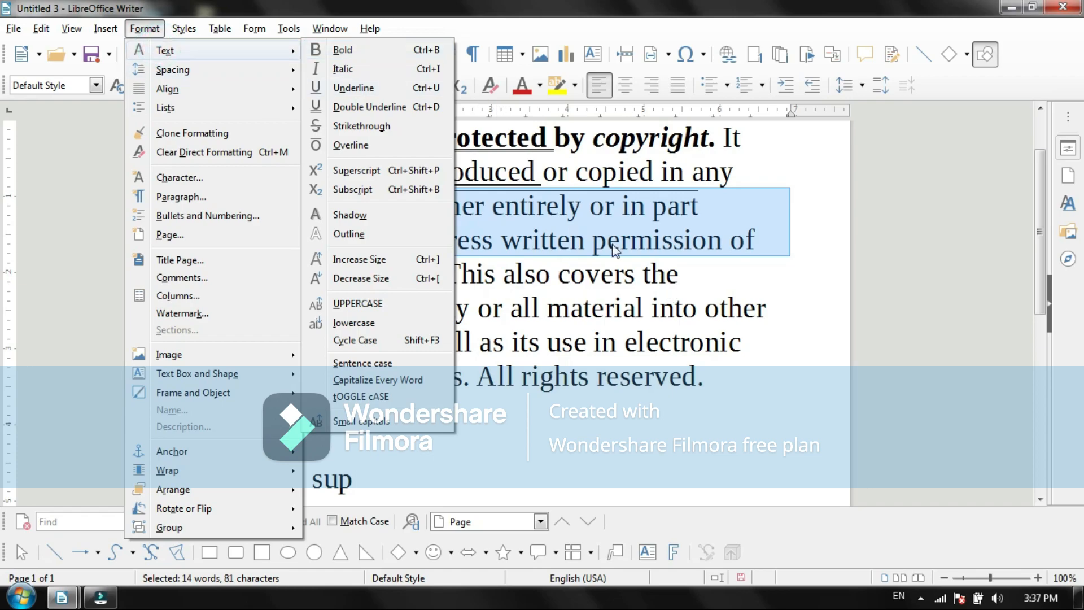
pyautogui.click(671, 296)
pyautogui.click(342, 276)
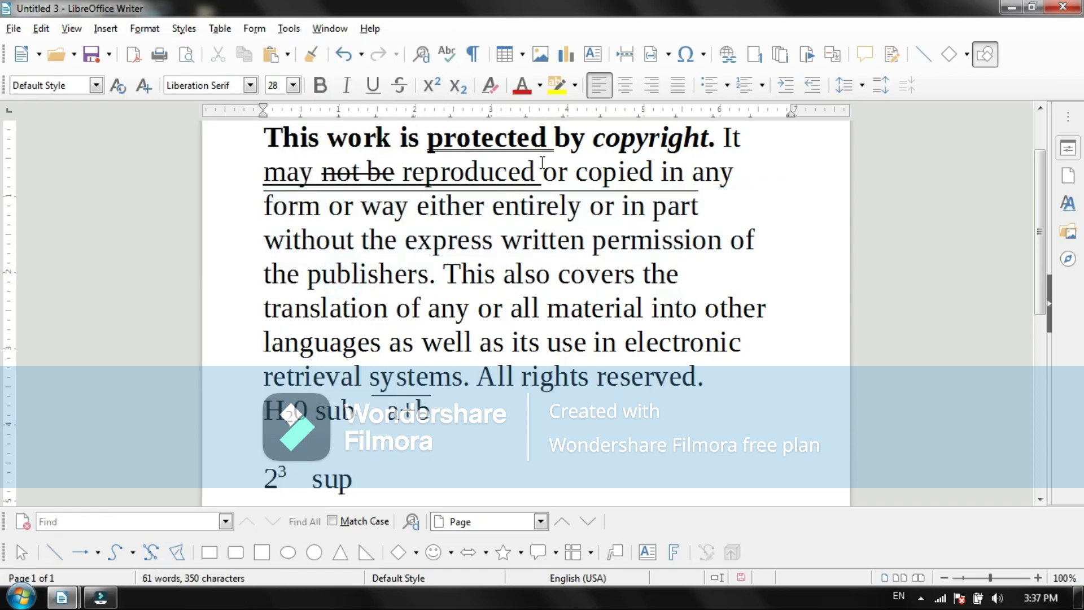
# Step: Select the first sentence and apply Cycle Case once so that every word is capitalized
pyautogui.tripleClick(714, 136)
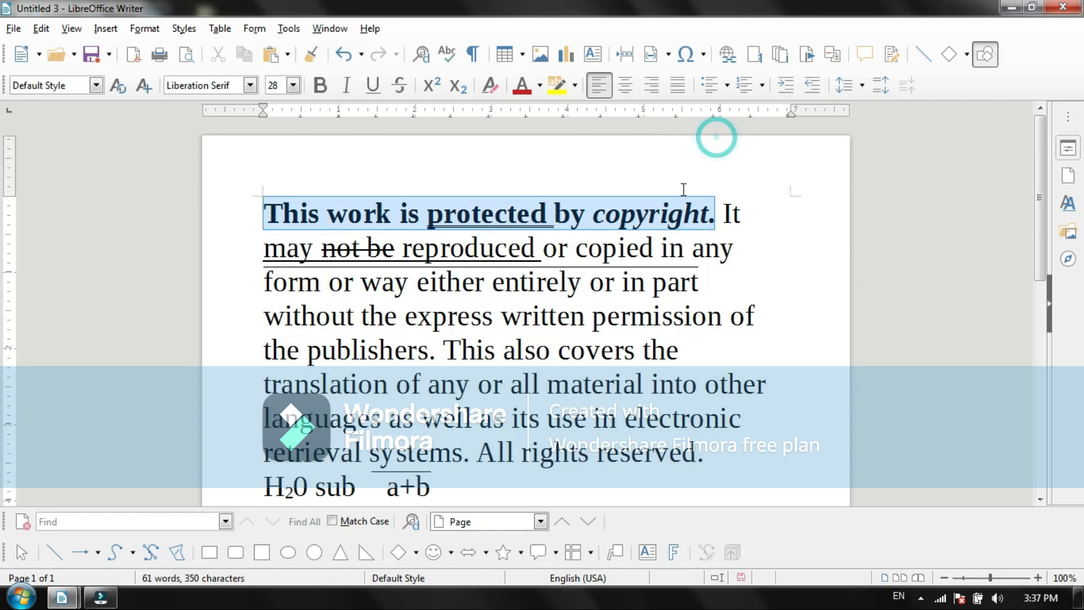
pyautogui.click(713, 220)
pyautogui.moveTo(712, 219); pyautogui.dragTo(256, 221)
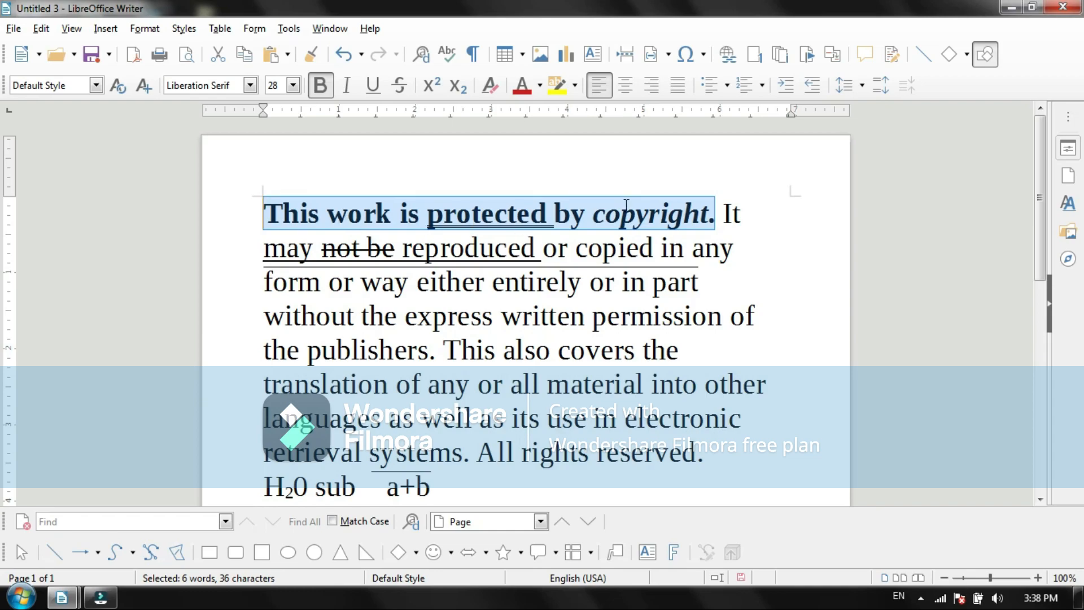
pyautogui.click(140, 29)
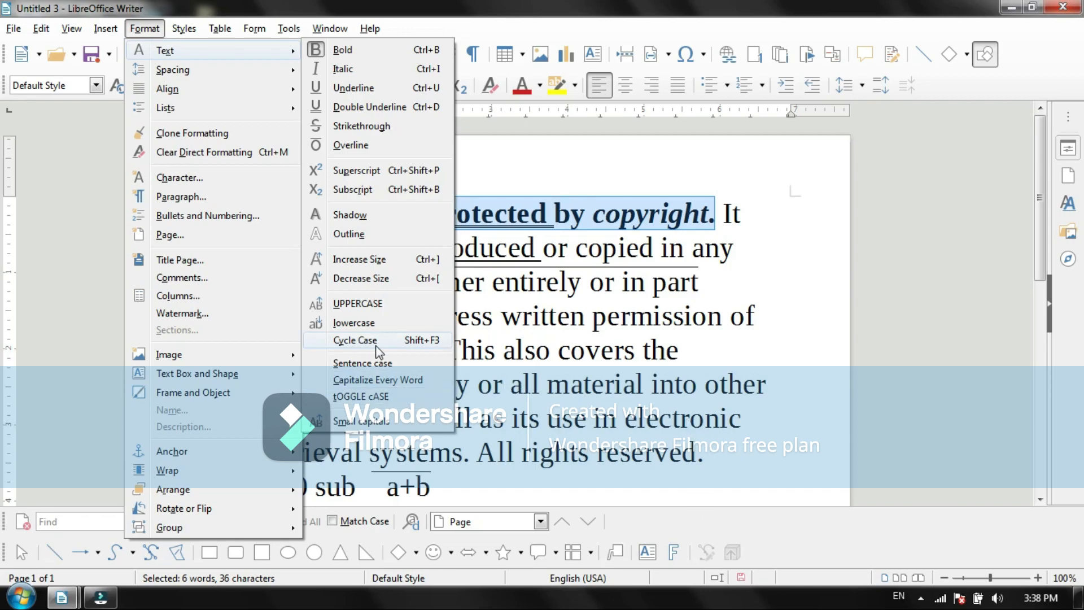
pyautogui.click(436, 339)
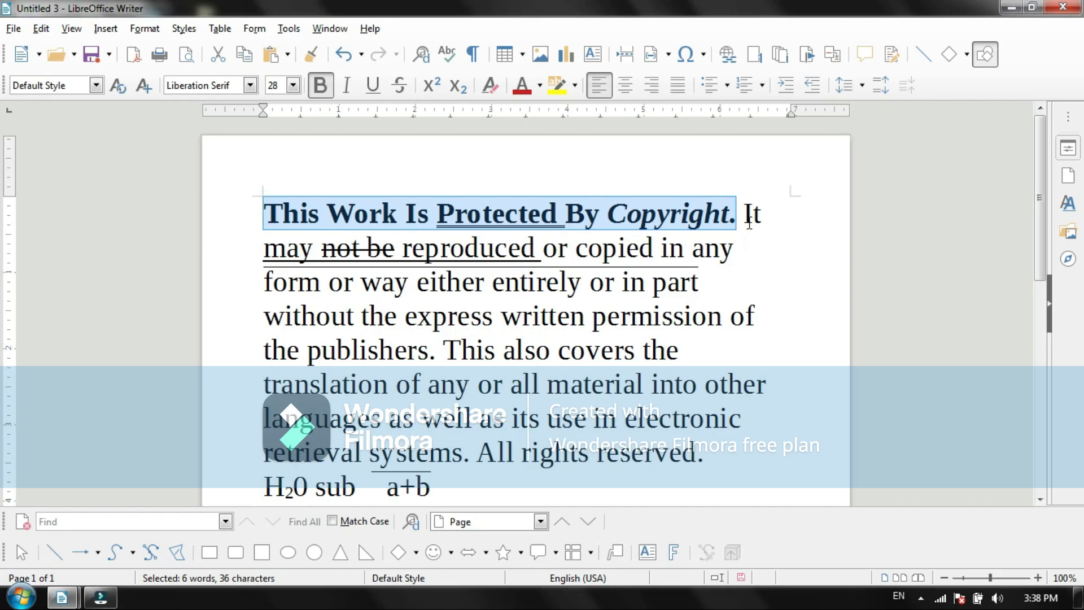
# Step: Convert the selected first sentence to UPPERCASE and deselect it
pyautogui.click(144, 29)
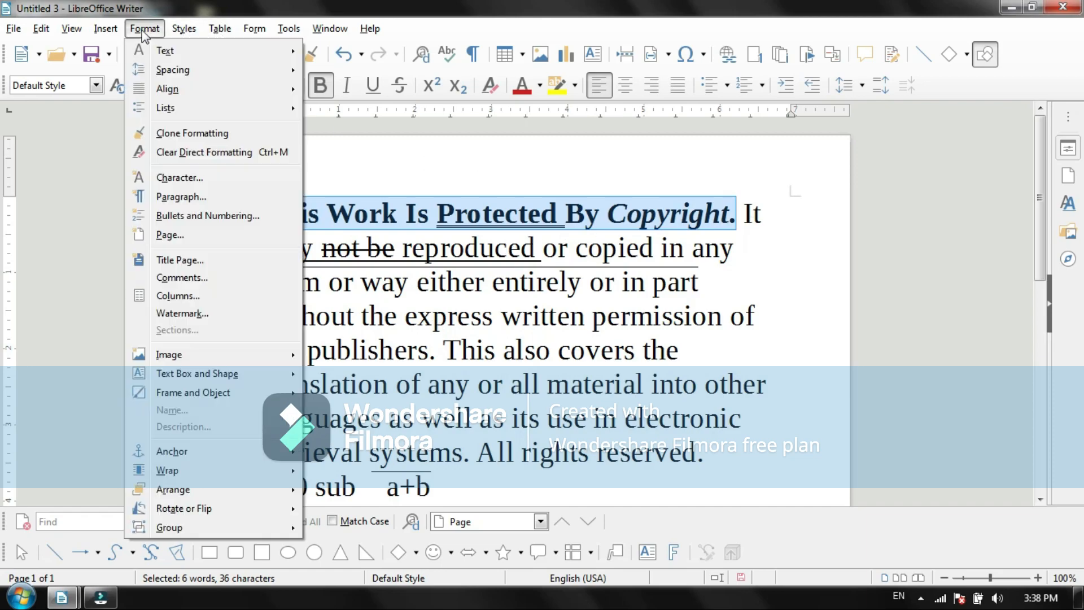
pyautogui.moveTo(164, 55)
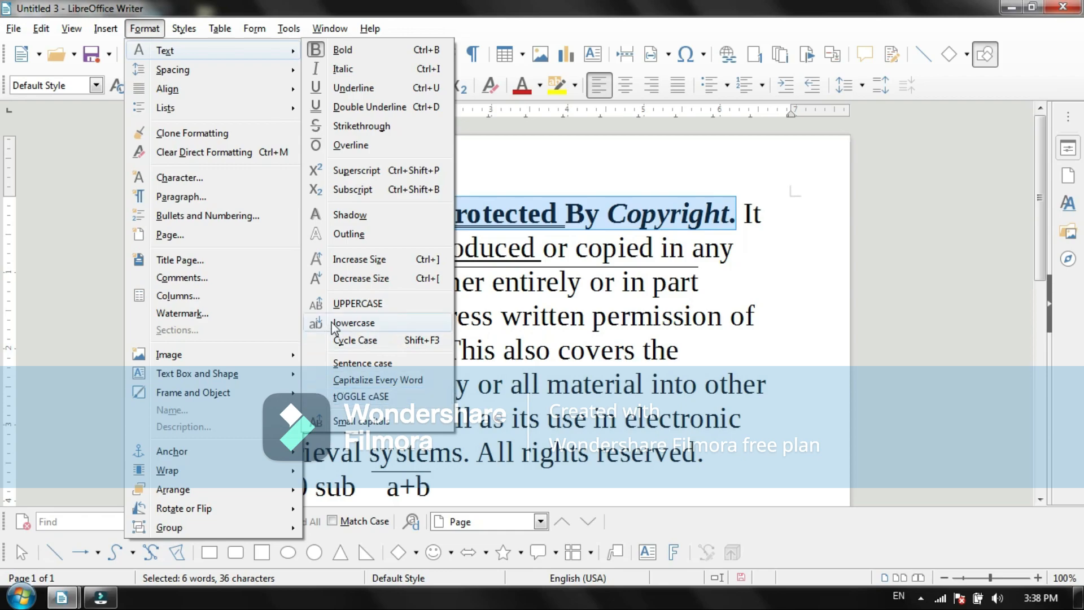
pyautogui.click(353, 305)
pyautogui.click(470, 258)
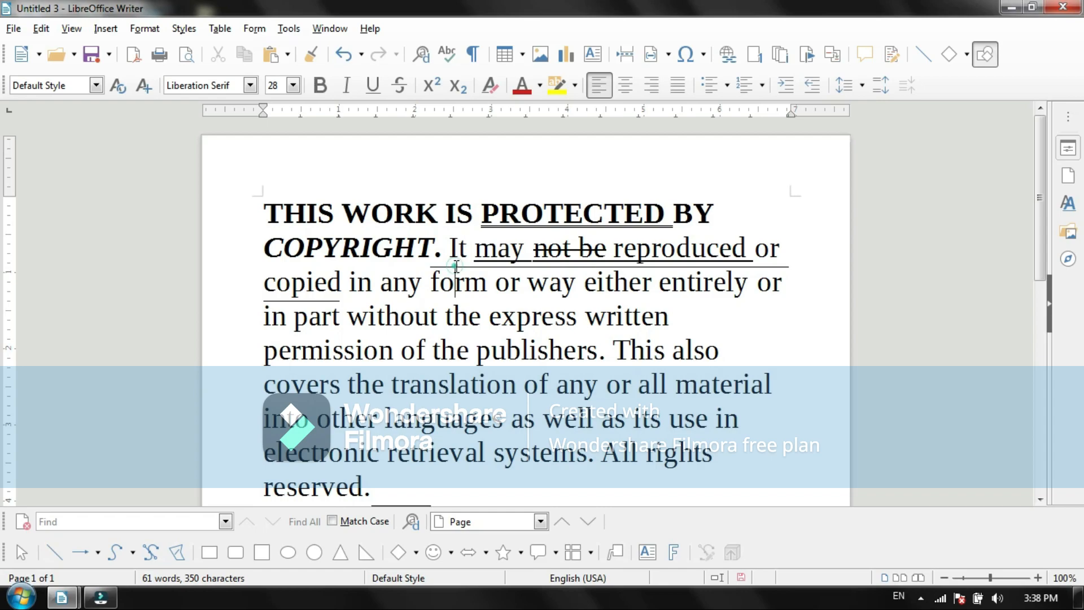
pyautogui.click(456, 267)
pyautogui.click(145, 29)
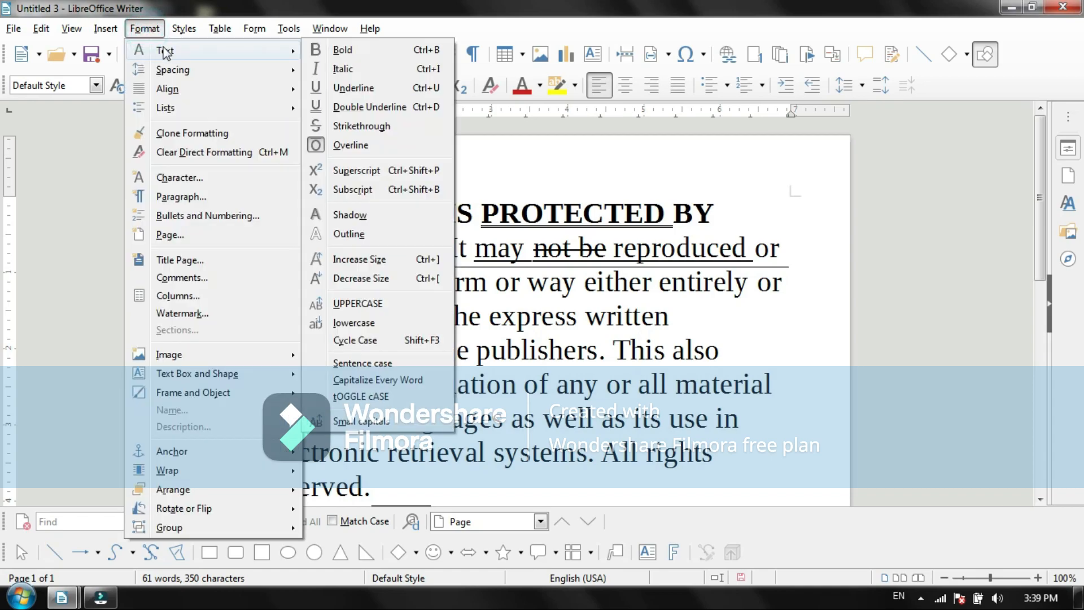
pyautogui.click(679, 350)
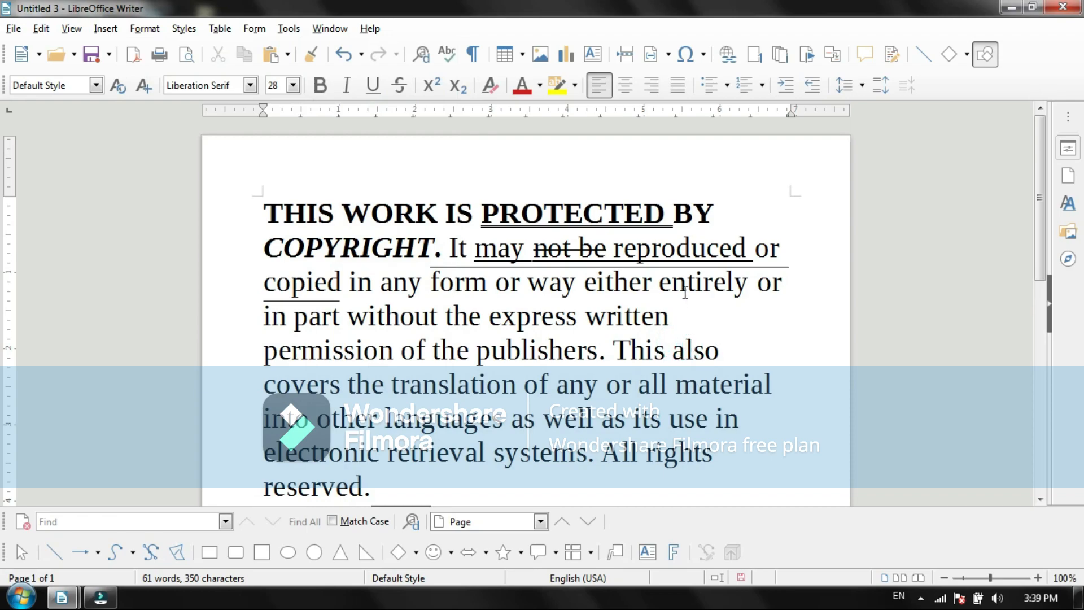
# Step: Review the Indents & Spacing and Alignment settings of the whole copyright paragraph and close the Paragraph dialog without changing anything
pyautogui.moveTo(257, 194); pyautogui.dragTo(373, 488)
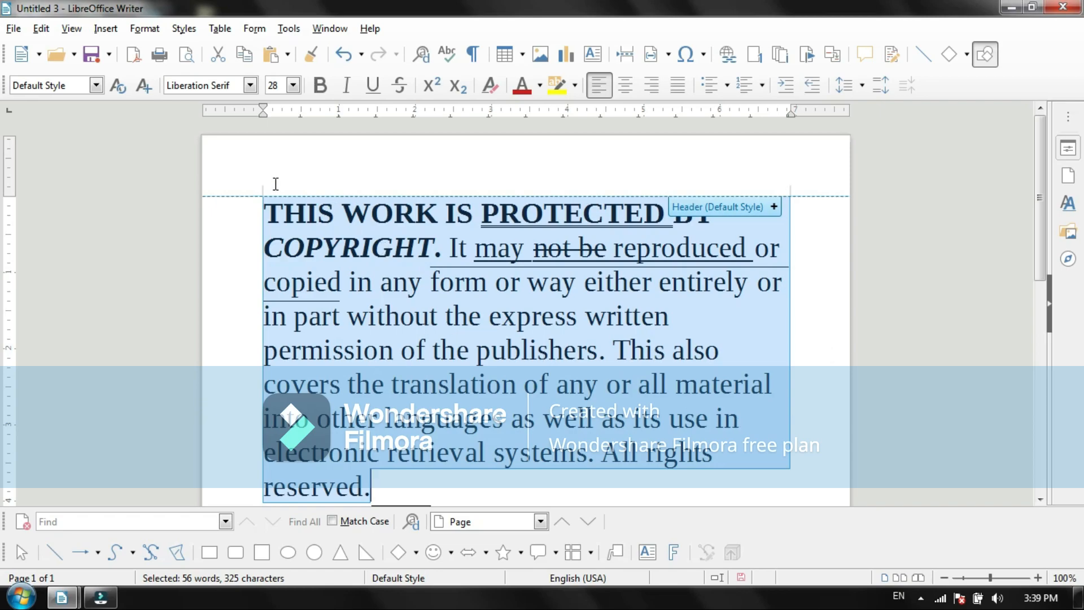
pyautogui.click(138, 30)
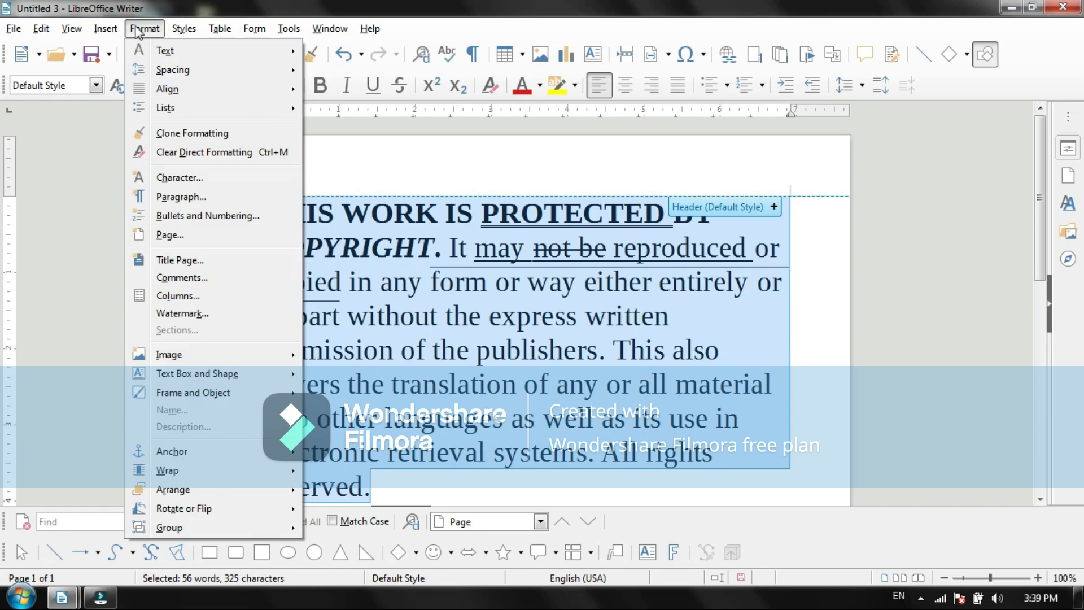
pyautogui.click(190, 196)
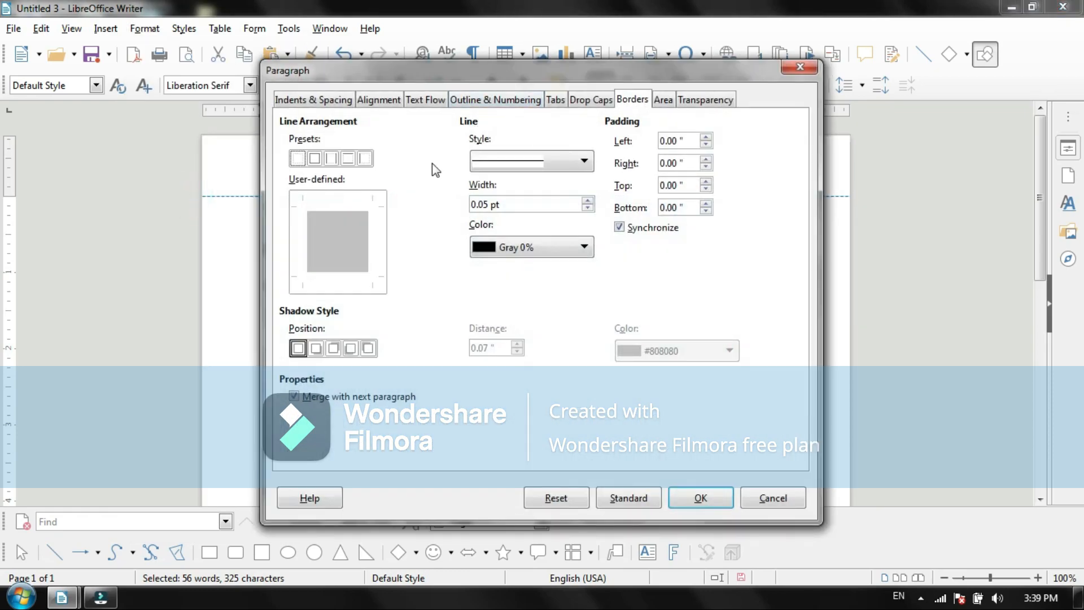
pyautogui.click(311, 102)
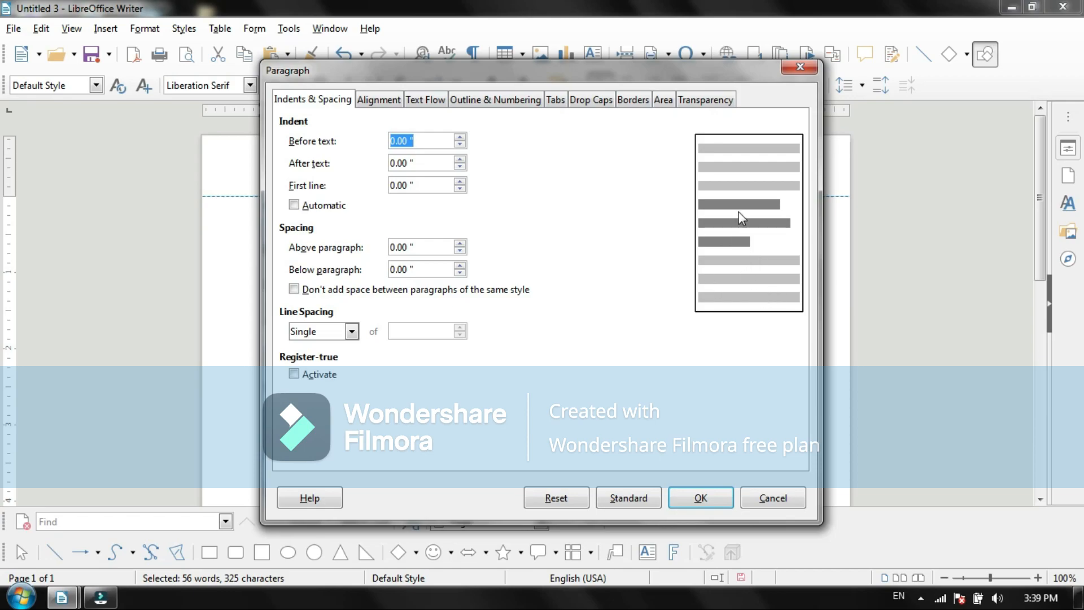
pyautogui.moveTo(479, 83); pyautogui.dragTo(651, 95)
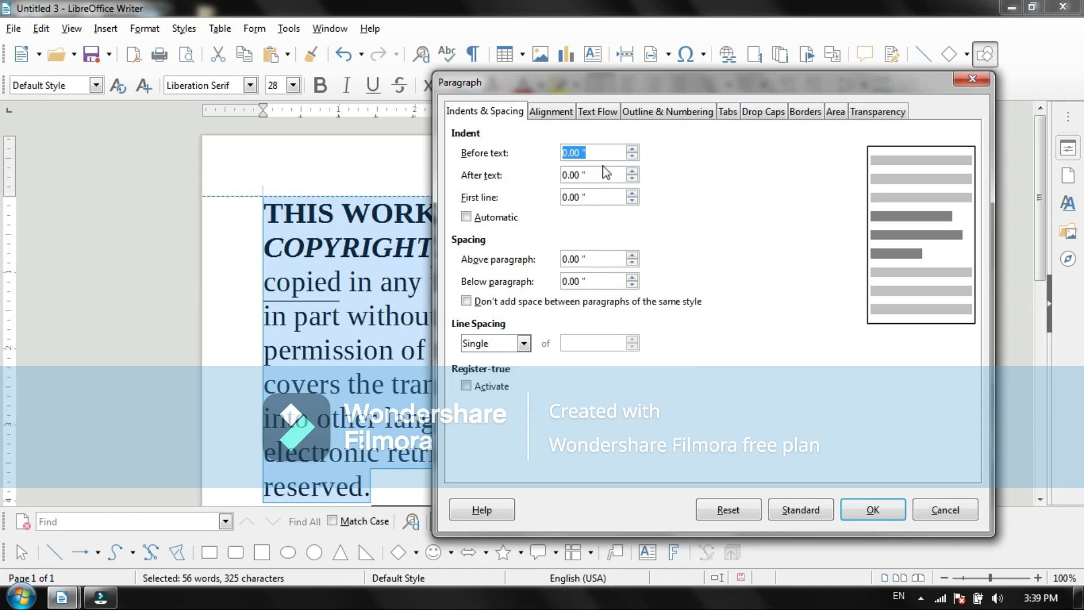
pyautogui.click(551, 113)
pyautogui.moveTo(655, 73); pyautogui.dragTo(541, 42)
pyautogui.click(814, 44)
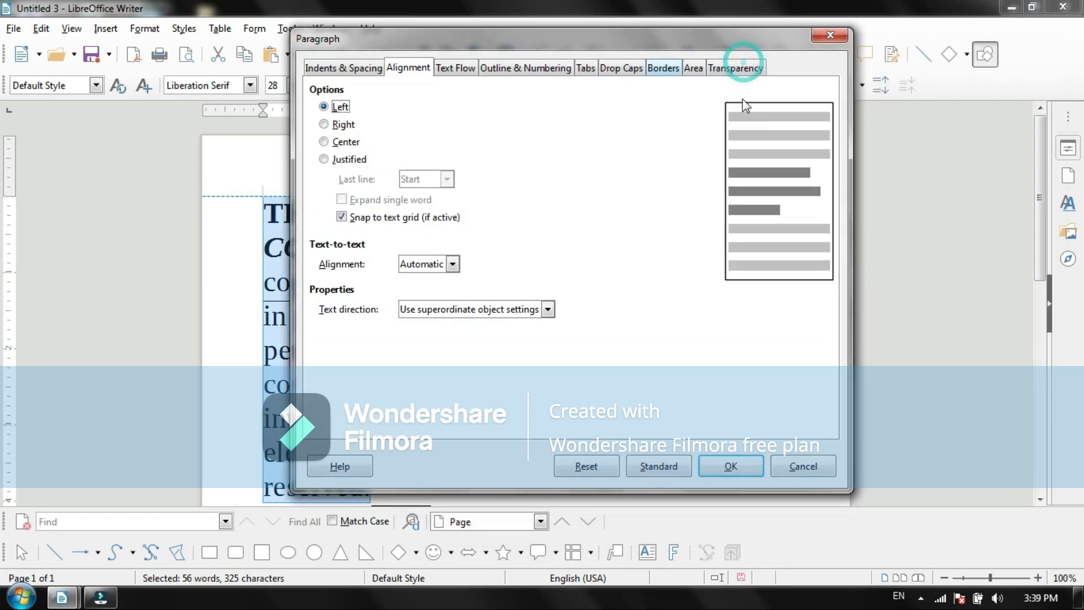
pyautogui.click(1045, 167)
pyautogui.click(1037, 227)
pyautogui.click(1037, 259)
pyautogui.moveTo(779, 38); pyautogui.dragTo(936, 63)
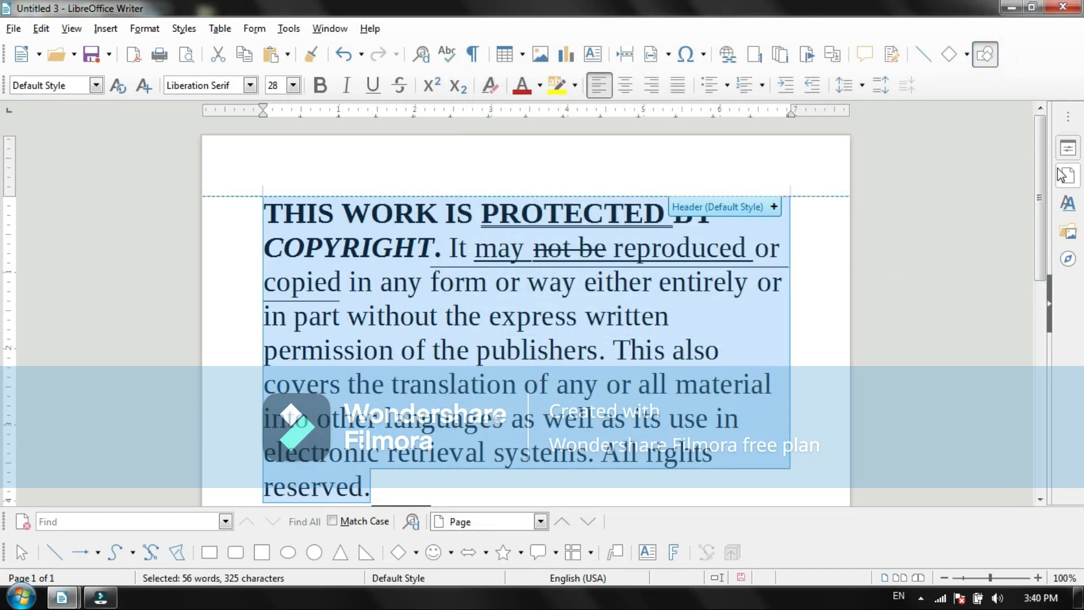
# Step: Set the alignment of the "2³ sup" line to Center through its paragraph settings
pyautogui.click(1039, 192)
pyautogui.moveTo(1042, 206); pyautogui.dragTo(1042, 324)
pyautogui.click(467, 328)
pyautogui.moveTo(350, 326); pyautogui.dragTo(277, 321)
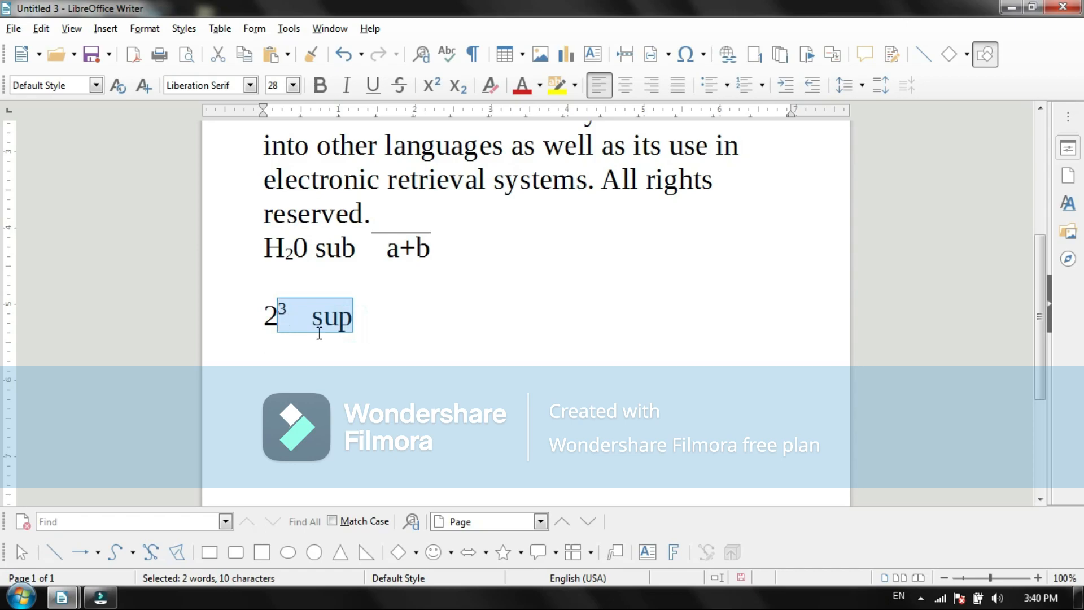
pyautogui.click(289, 317)
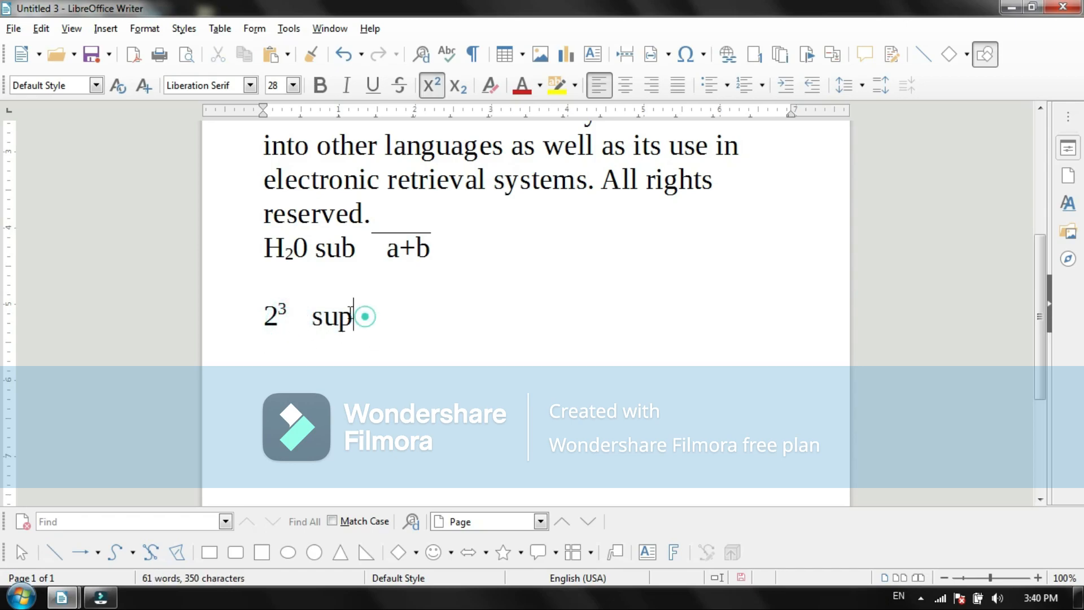
pyautogui.moveTo(366, 317); pyautogui.dragTo(308, 317)
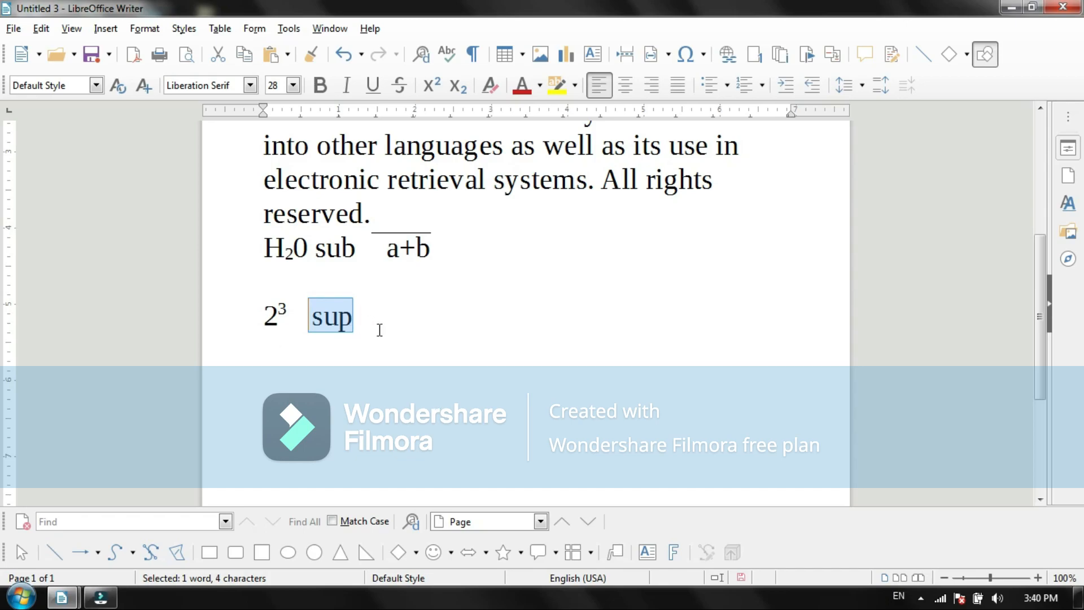
pyautogui.click(145, 29)
pyautogui.moveTo(179, 92)
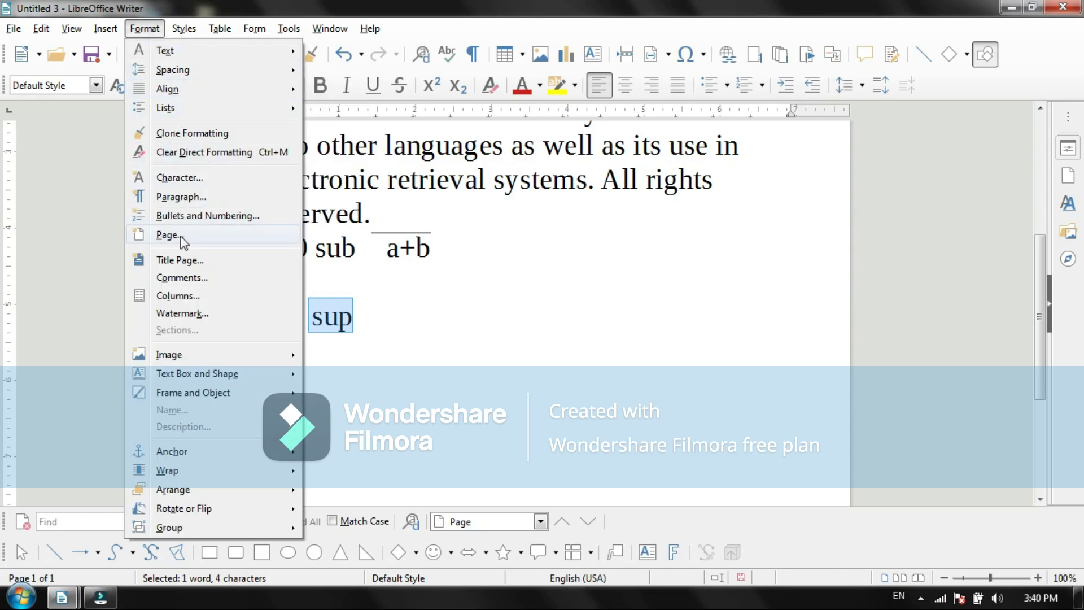
pyautogui.click(188, 195)
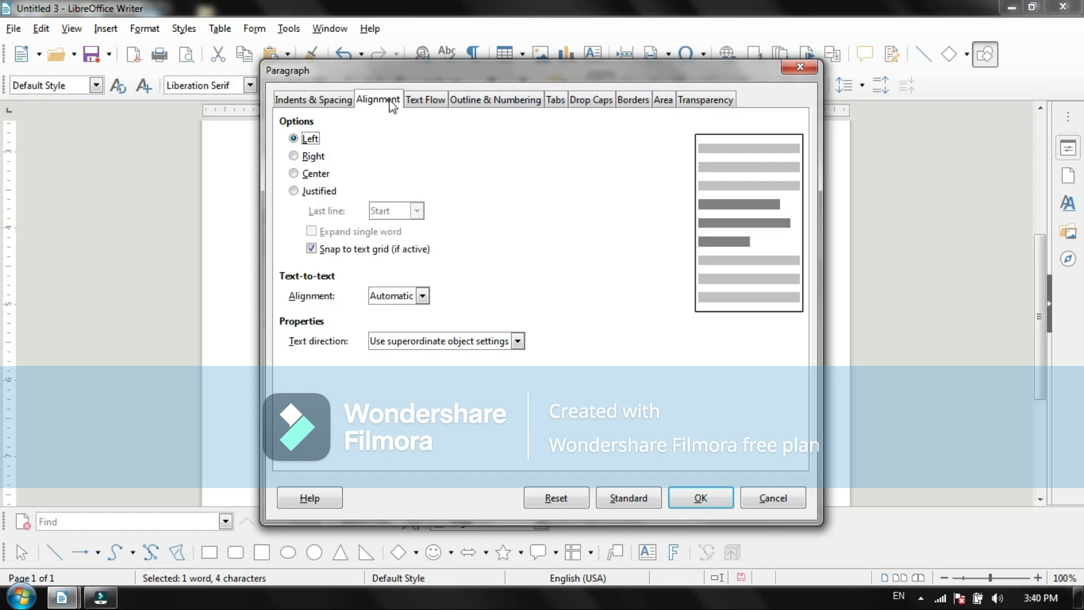
pyautogui.click(294, 173)
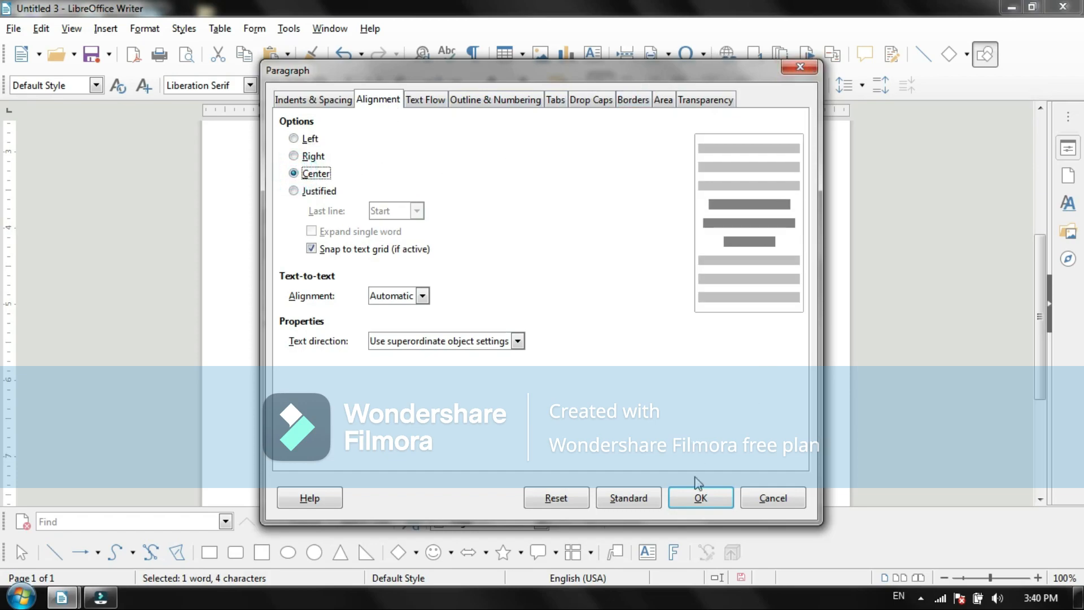
pyautogui.click(701, 496)
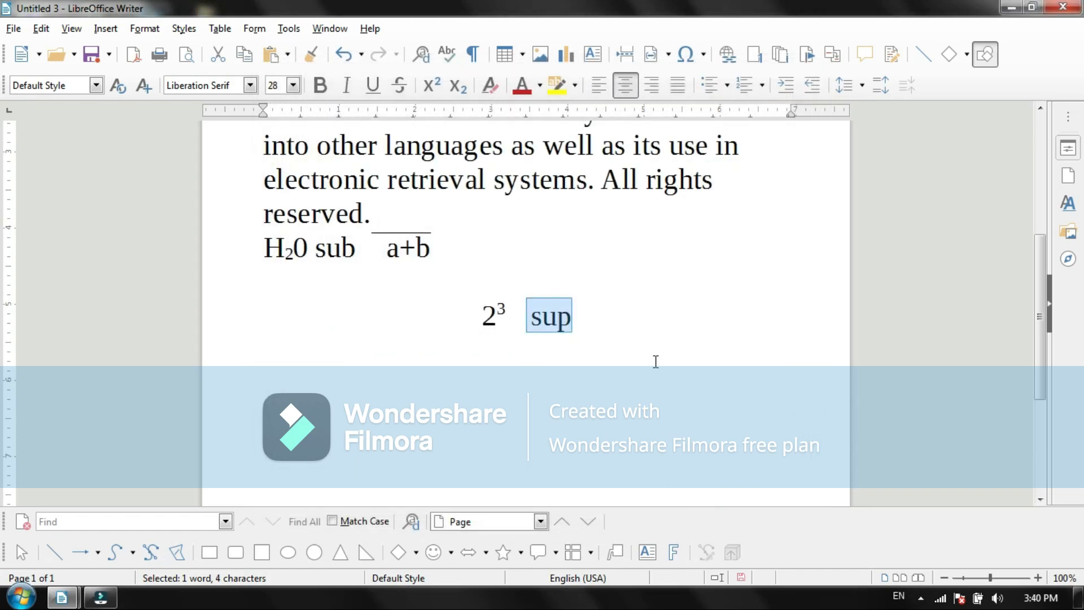
# Step: Select the whole "2³ sup" line and change its alignment to Justified
pyautogui.click(604, 400)
pyautogui.moveTo(572, 320); pyautogui.dragTo(473, 315)
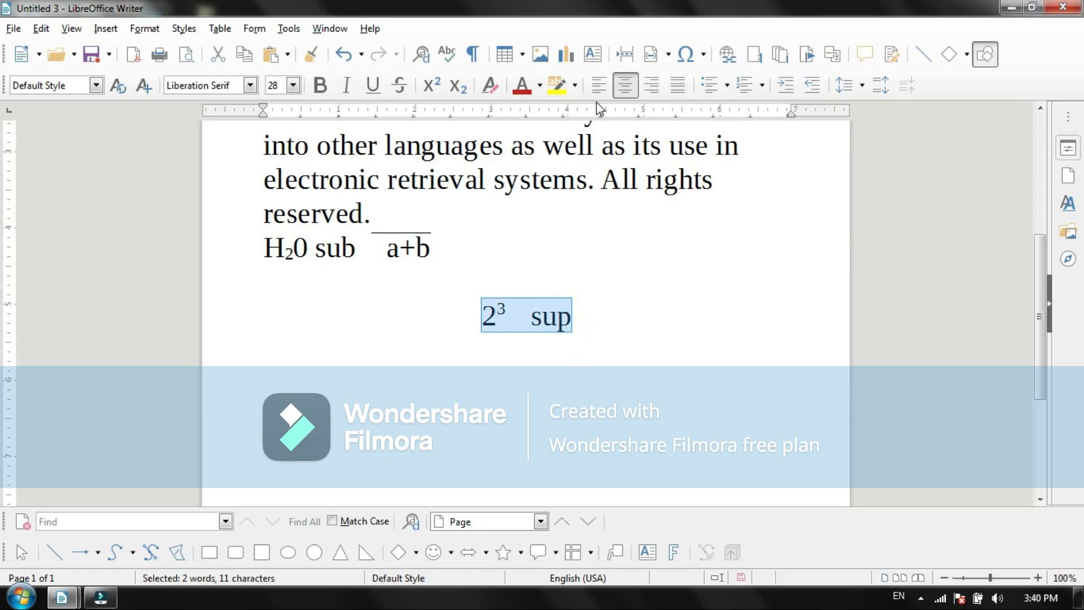
pyautogui.click(684, 93)
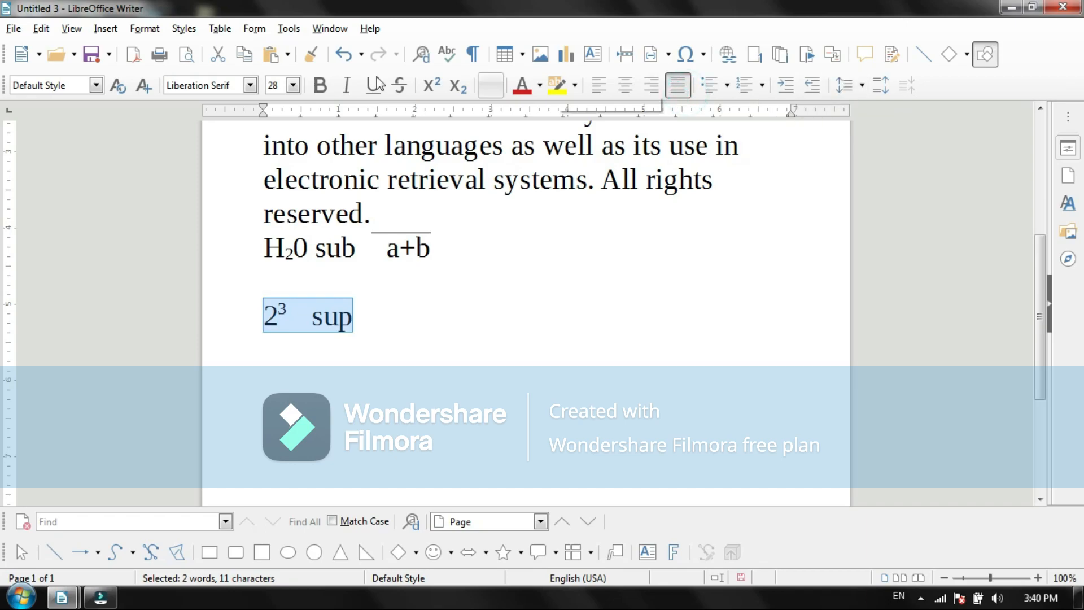
pyautogui.click(144, 28)
pyautogui.moveTo(157, 76)
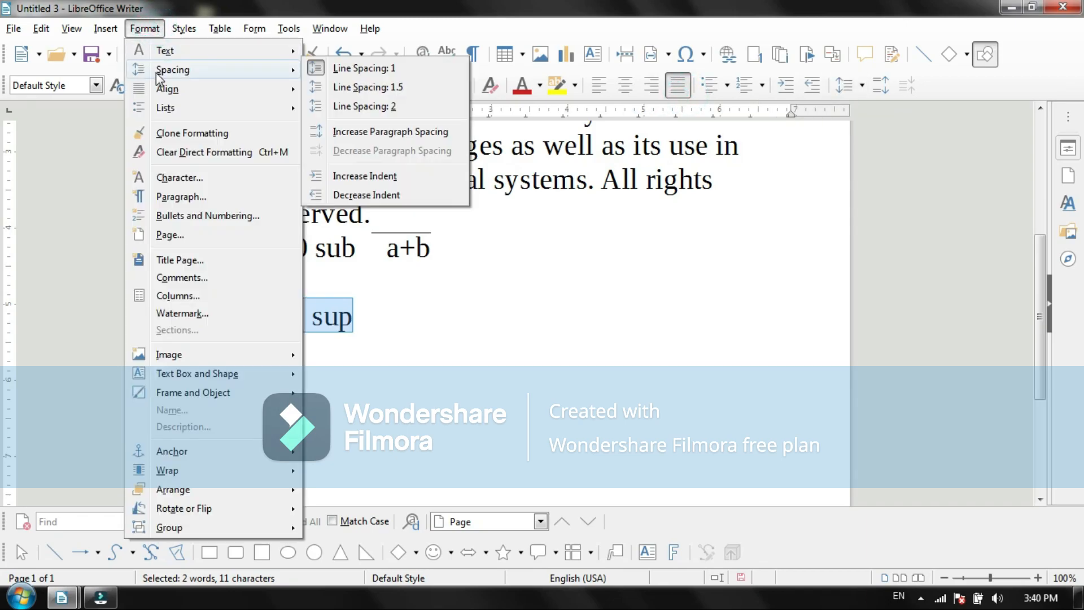
pyautogui.click(436, 280)
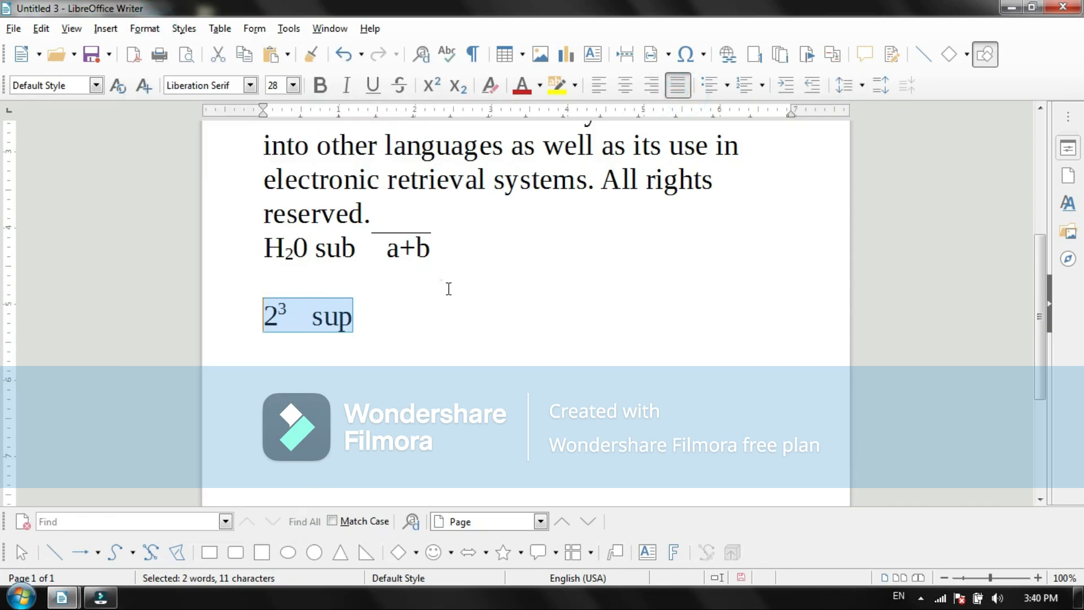
pyautogui.click(861, 88)
pyautogui.click(860, 86)
# Step: Increase the paragraph spacing once for the lines from "H20 sub a+b" through "2³ sup"
pyautogui.click(367, 312)
pyautogui.moveTo(262, 240); pyautogui.dragTo(373, 327)
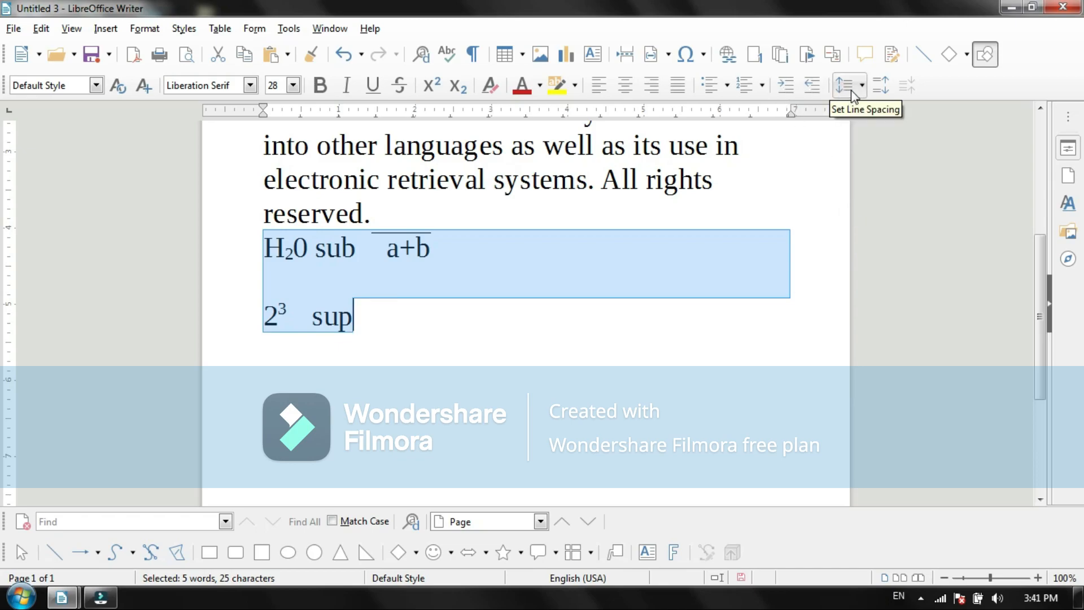
pyautogui.click(877, 84)
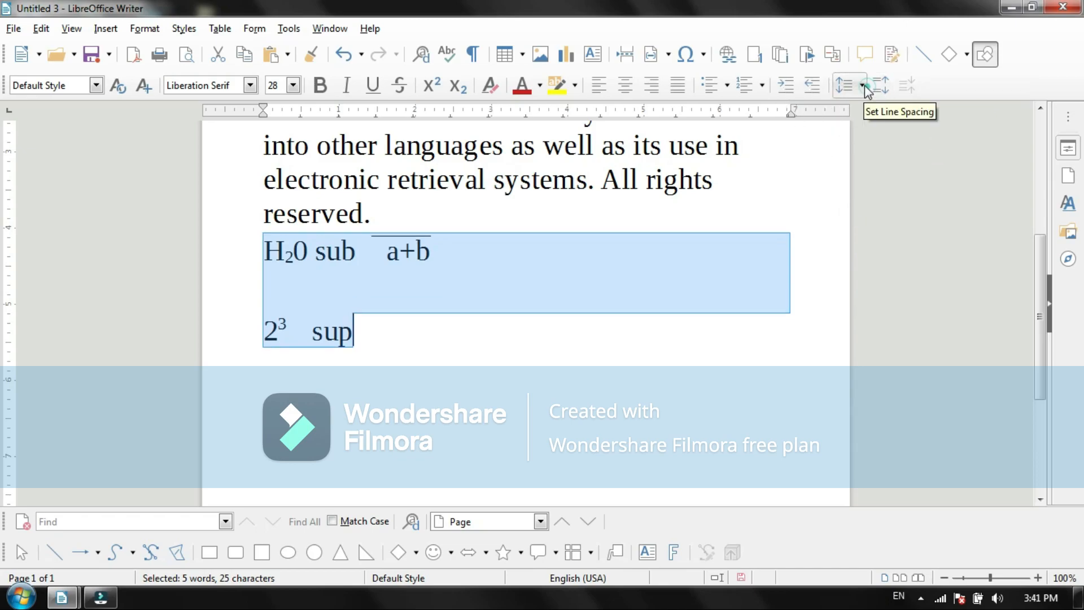
# Step: Try line spacing 2 on the selected H20 and "sup" lines and return it to spacing 1
pyautogui.click(852, 87)
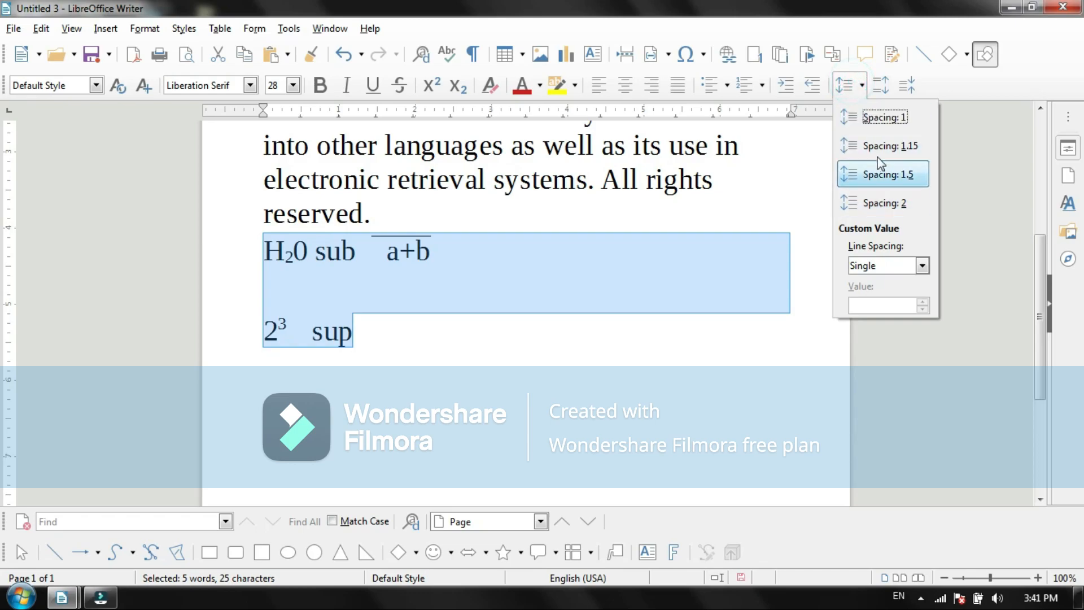
pyautogui.click(885, 209)
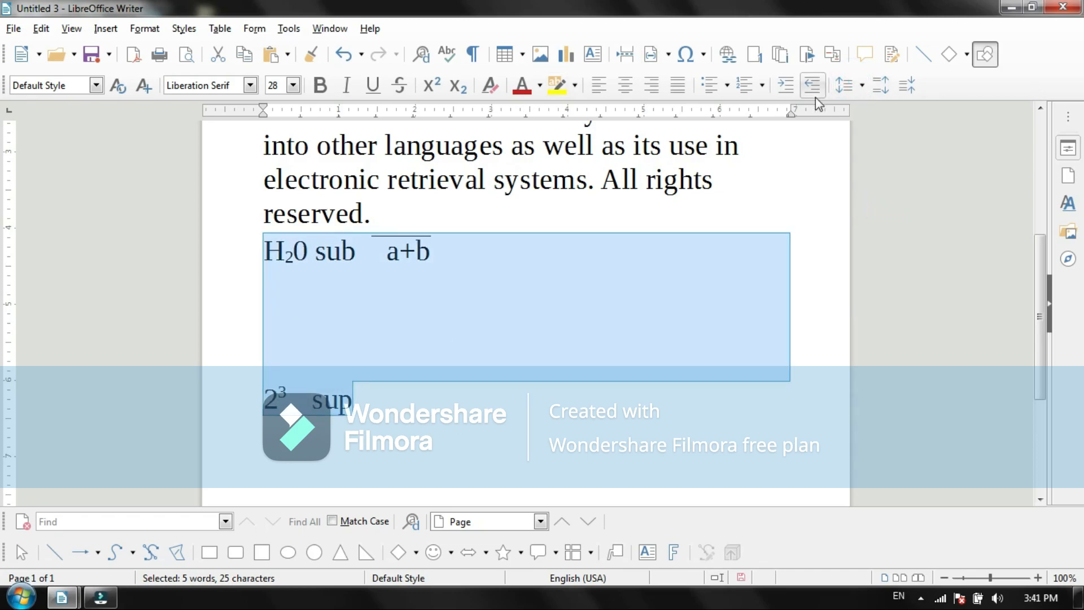
pyautogui.click(852, 85)
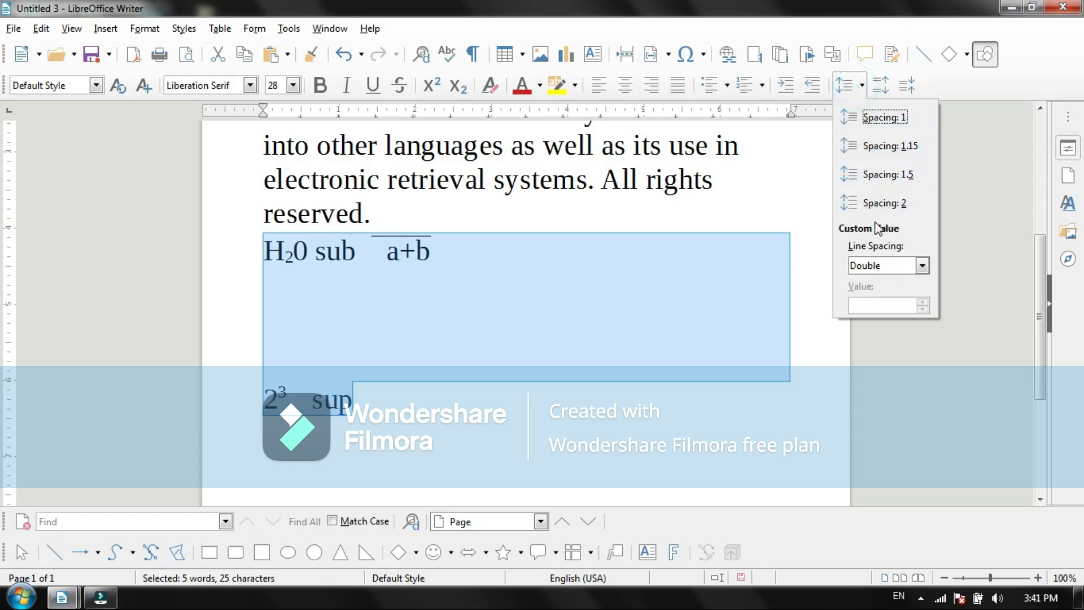
pyautogui.click(881, 118)
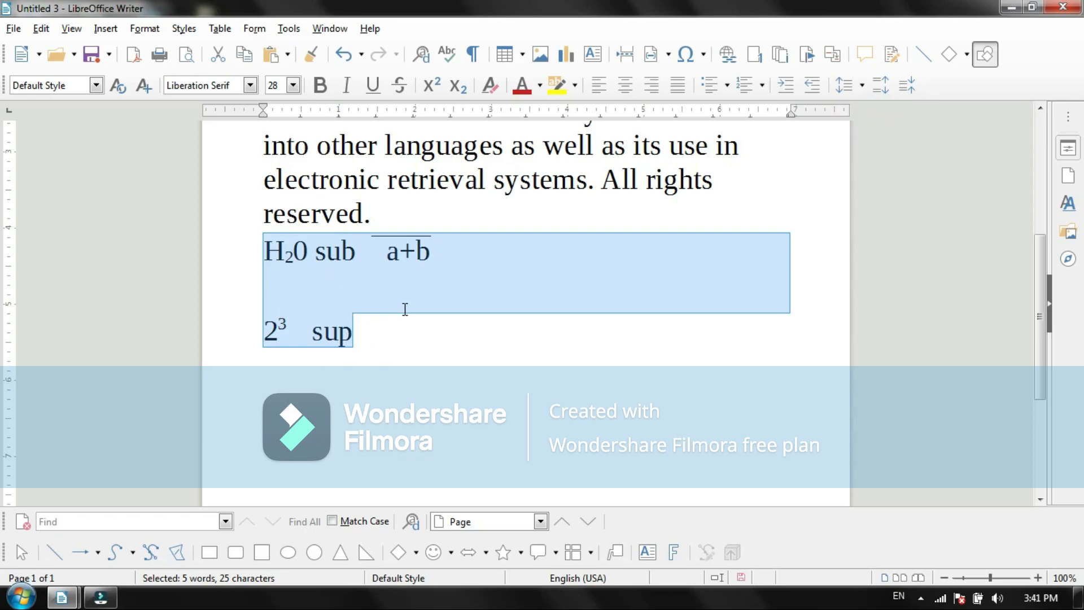
# Step: Increase the copyright paragraph's indent four times and decrease it four times to bring it back to the page margin
pyautogui.click(619, 226)
pyautogui.click(783, 89)
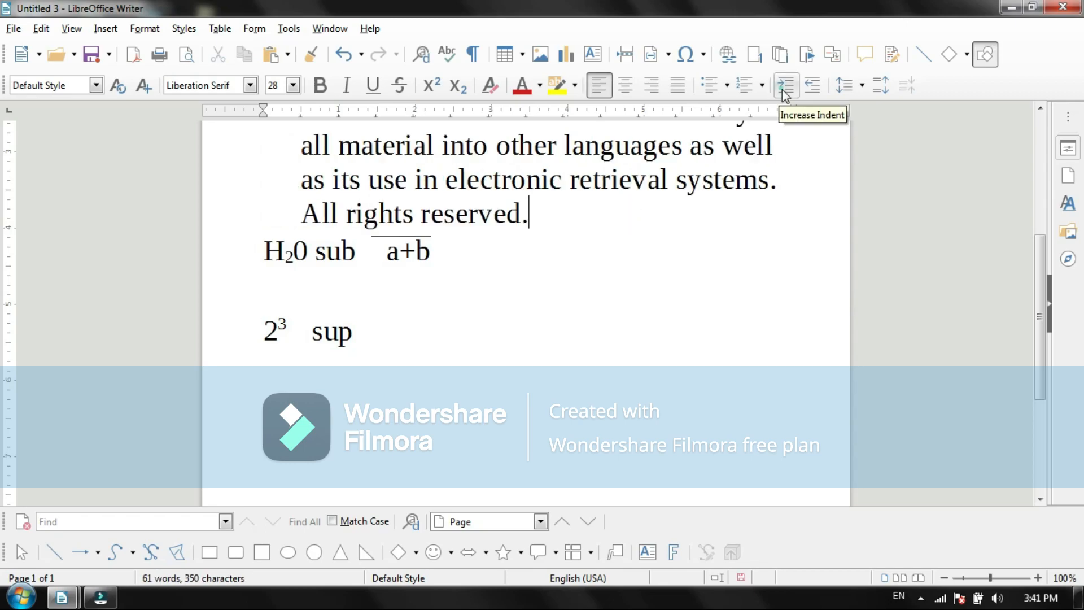
pyautogui.doubleClick(783, 89)
pyautogui.click(784, 90)
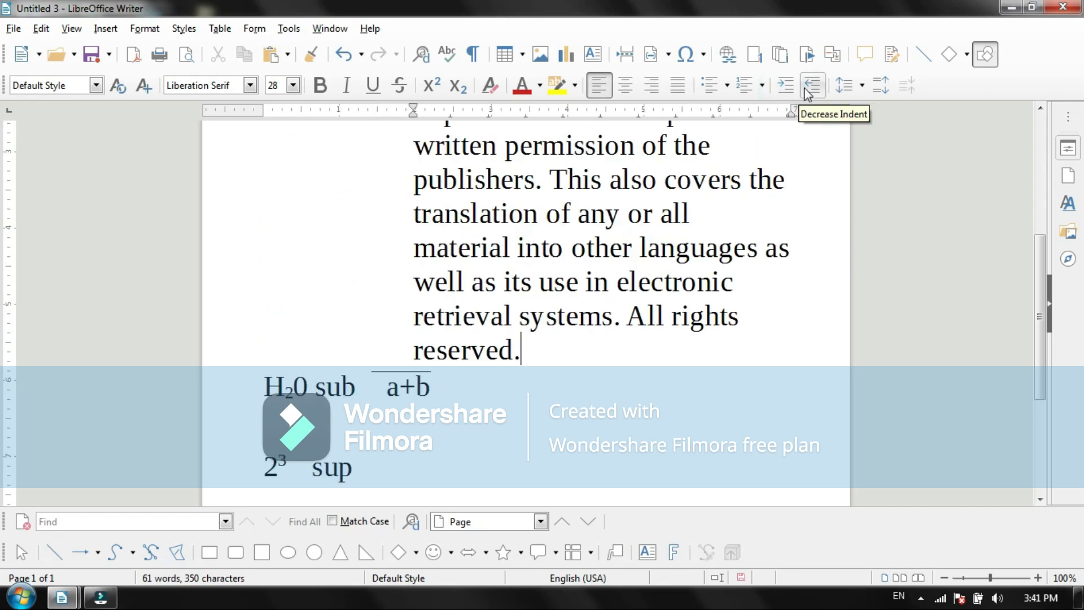
pyautogui.click(803, 90)
pyautogui.doubleClick(804, 90)
pyautogui.click(804, 90)
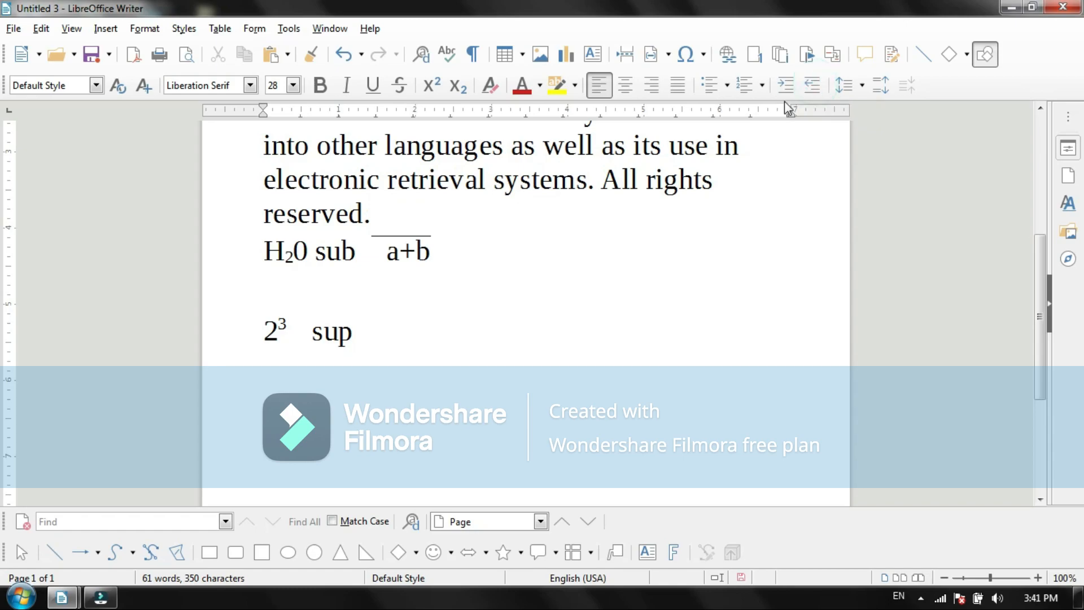
pyautogui.click(148, 31)
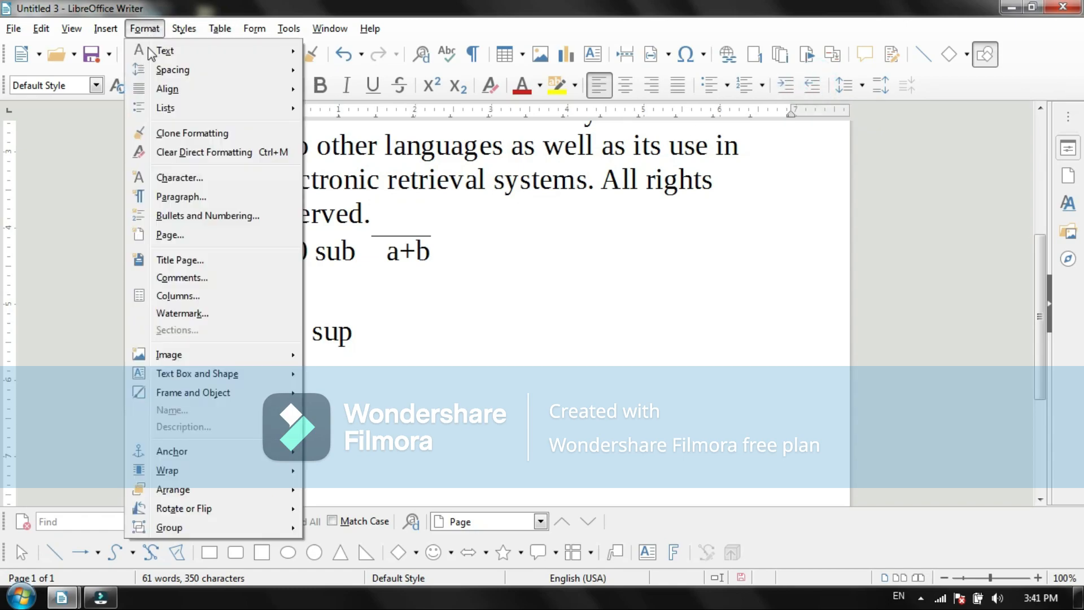
pyautogui.moveTo(180, 73)
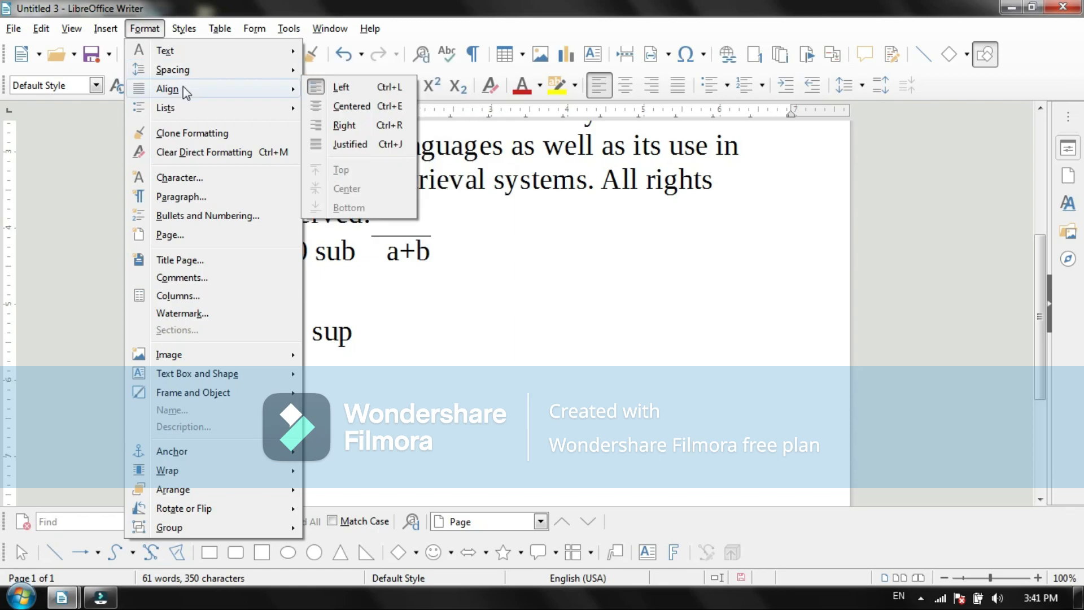
pyautogui.click(478, 291)
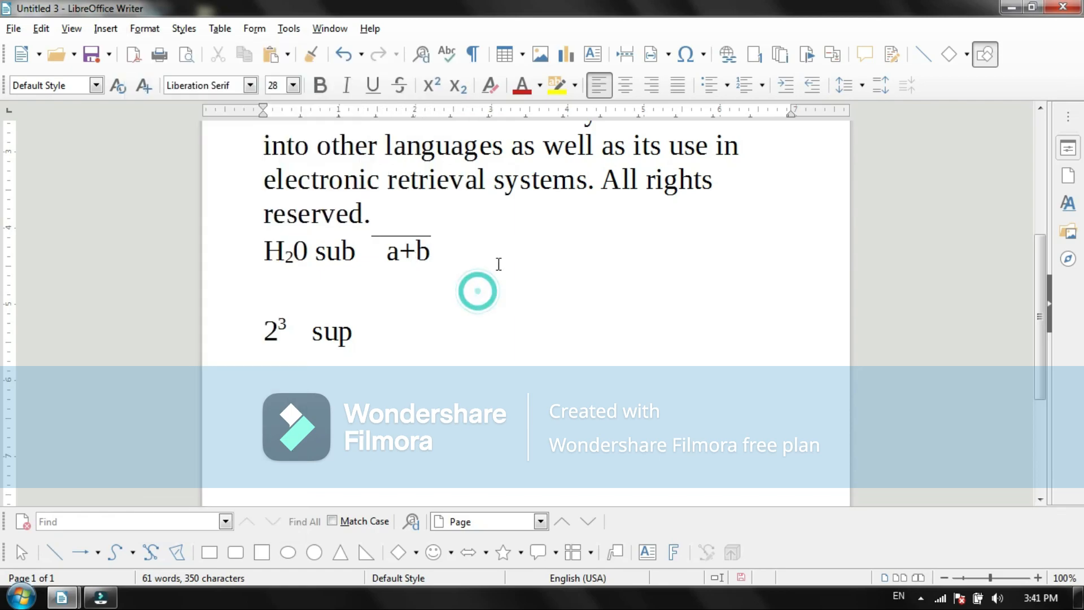
pyautogui.click(144, 28)
pyautogui.click(184, 28)
pyautogui.click(184, 28)
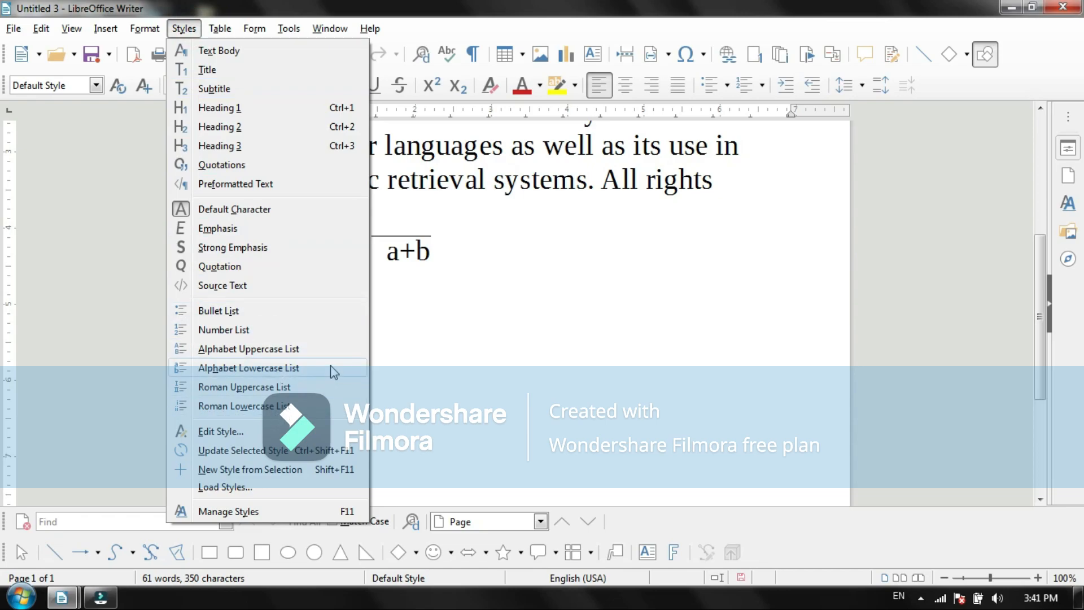
pyautogui.click(468, 338)
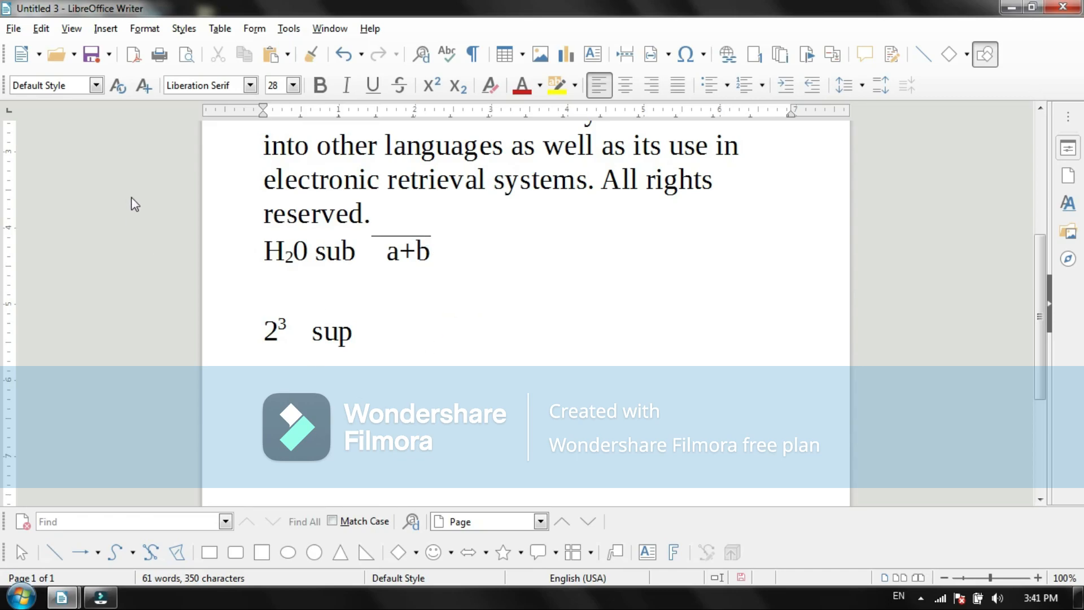
# Step: Select the whole copyright paragraph and give it a border on all four sides with a double-line style
pyautogui.moveTo(1038, 272); pyautogui.dragTo(1034, 182)
pyautogui.moveTo(398, 416); pyautogui.dragTo(213, 134)
pyautogui.click(145, 28)
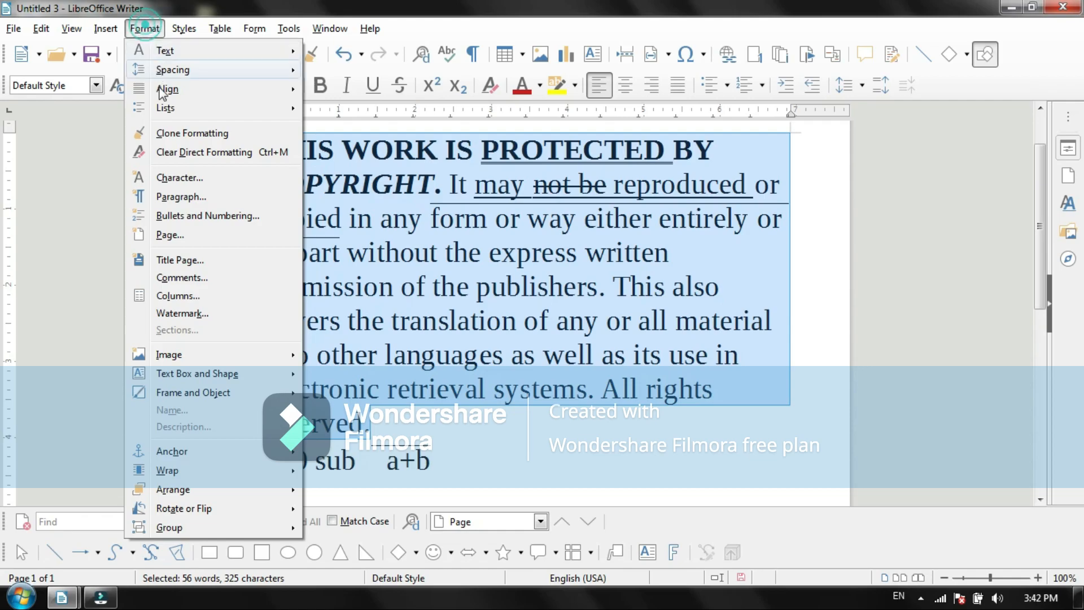
pyautogui.click(202, 198)
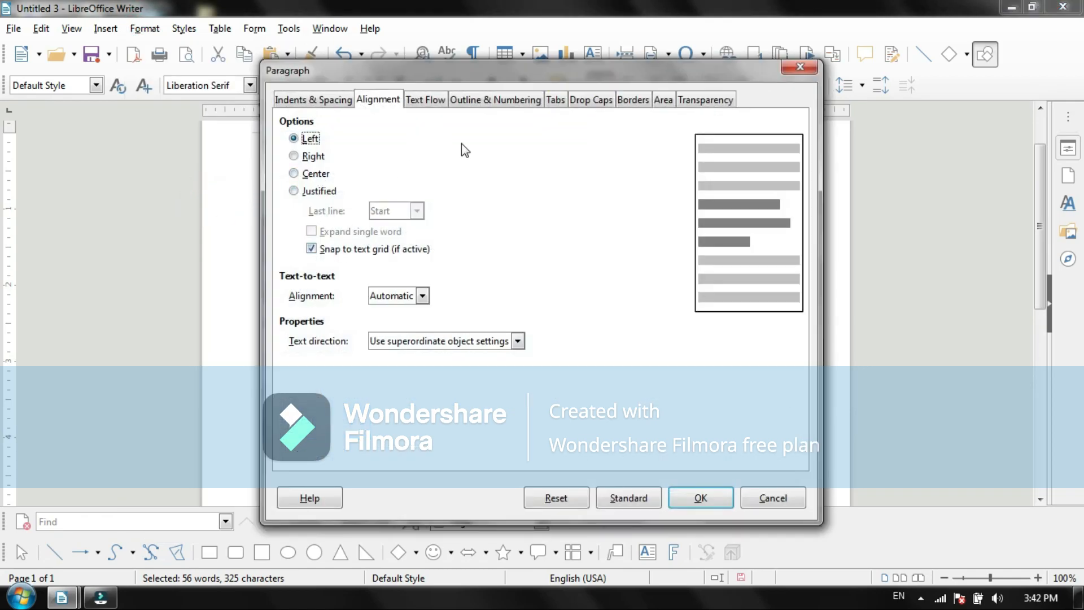
pyautogui.click(635, 103)
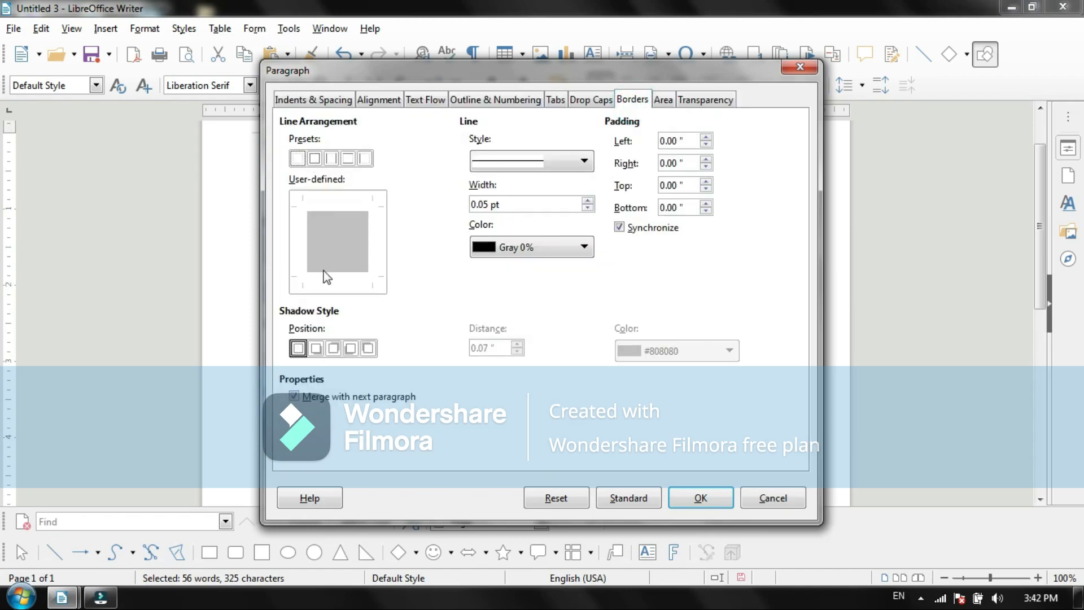
pyautogui.click(316, 161)
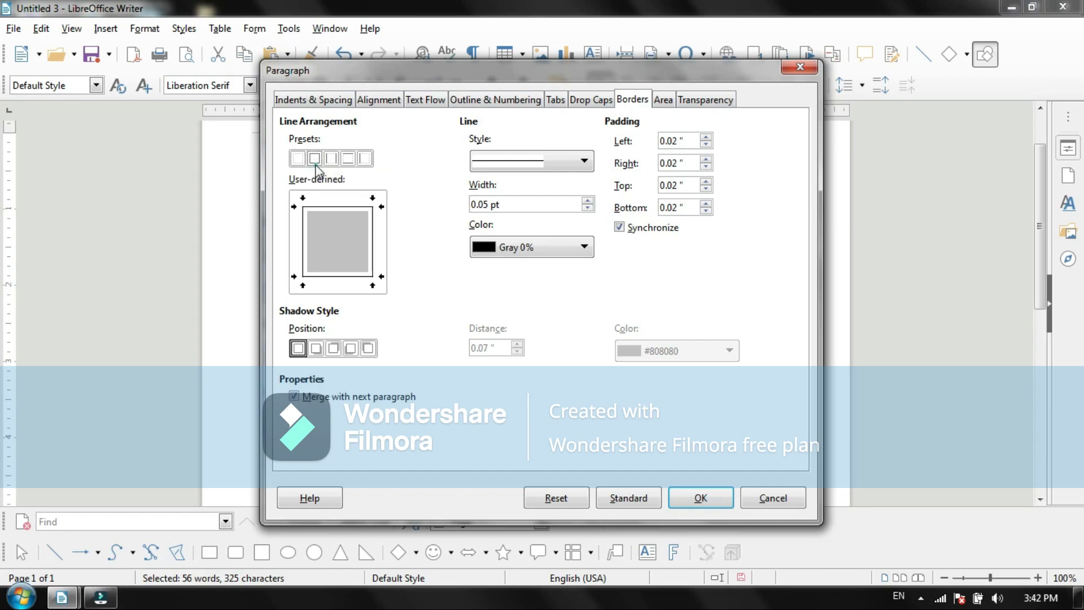
pyautogui.click(584, 168)
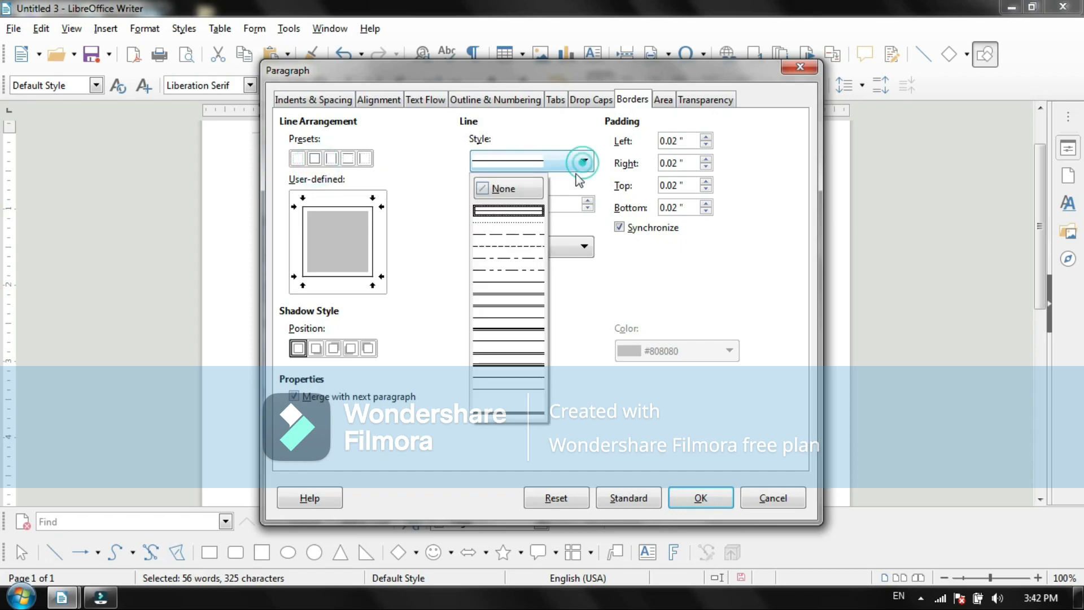
pyautogui.click(499, 346)
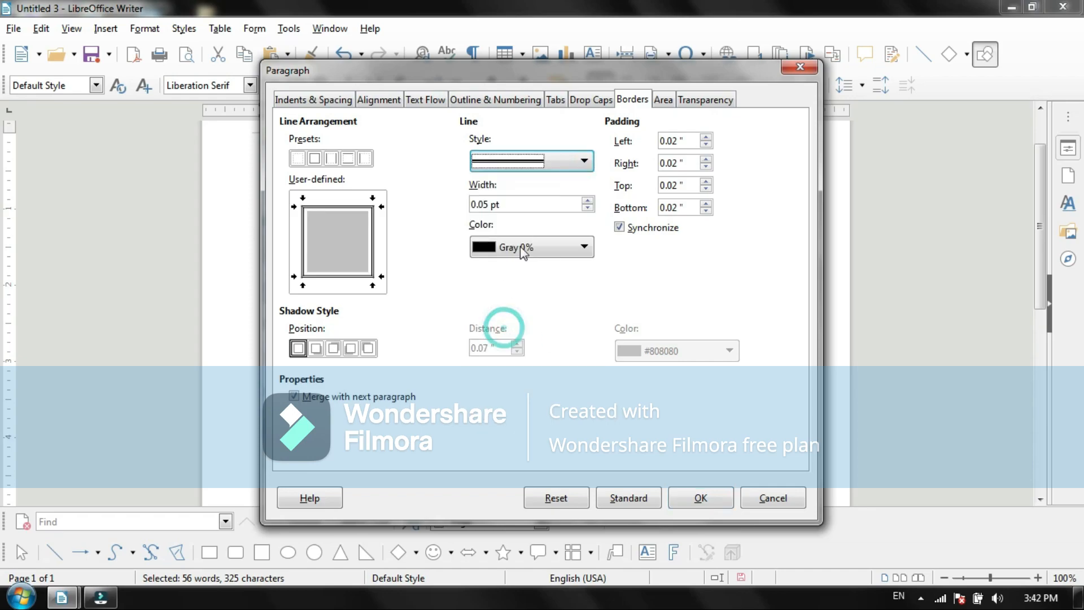
# Step: Set the paragraph border's line width to 3.00 pt and its color to Blue 10%
pyautogui.click(590, 203)
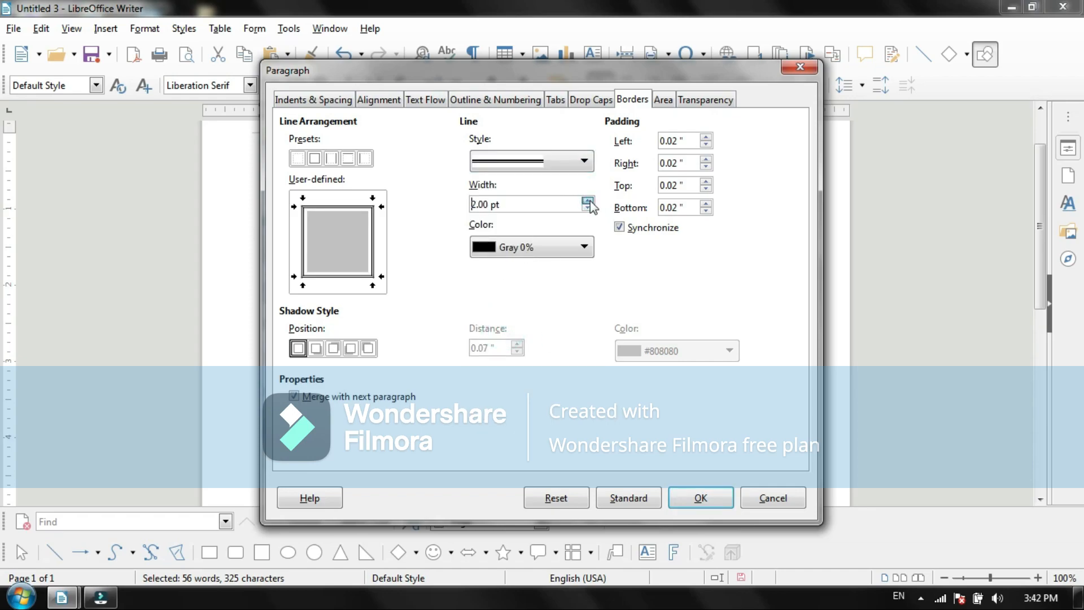
pyautogui.click(589, 202)
pyautogui.click(583, 247)
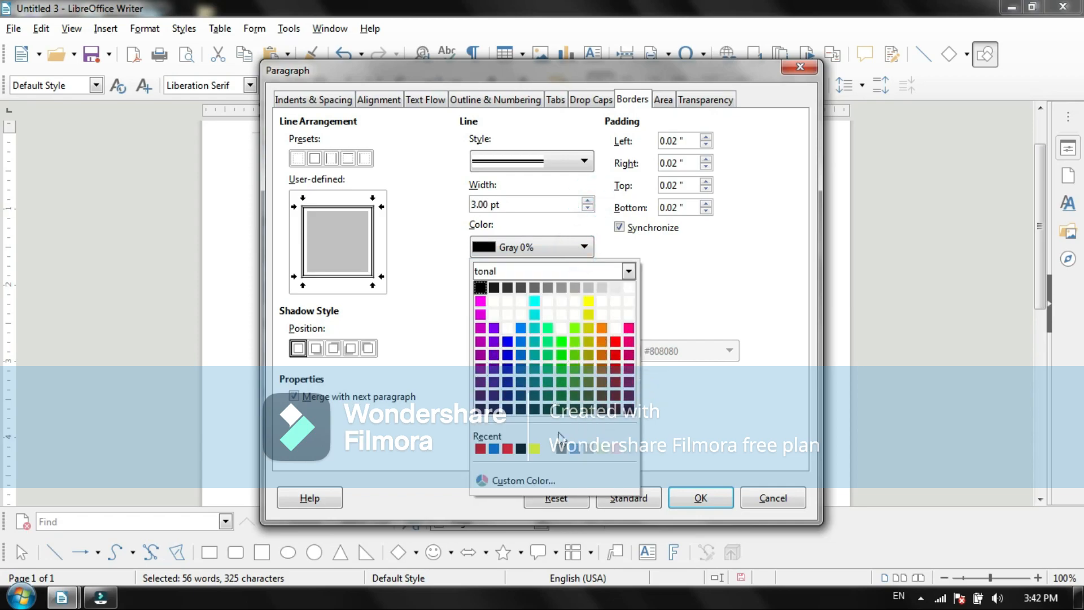
pyautogui.click(507, 408)
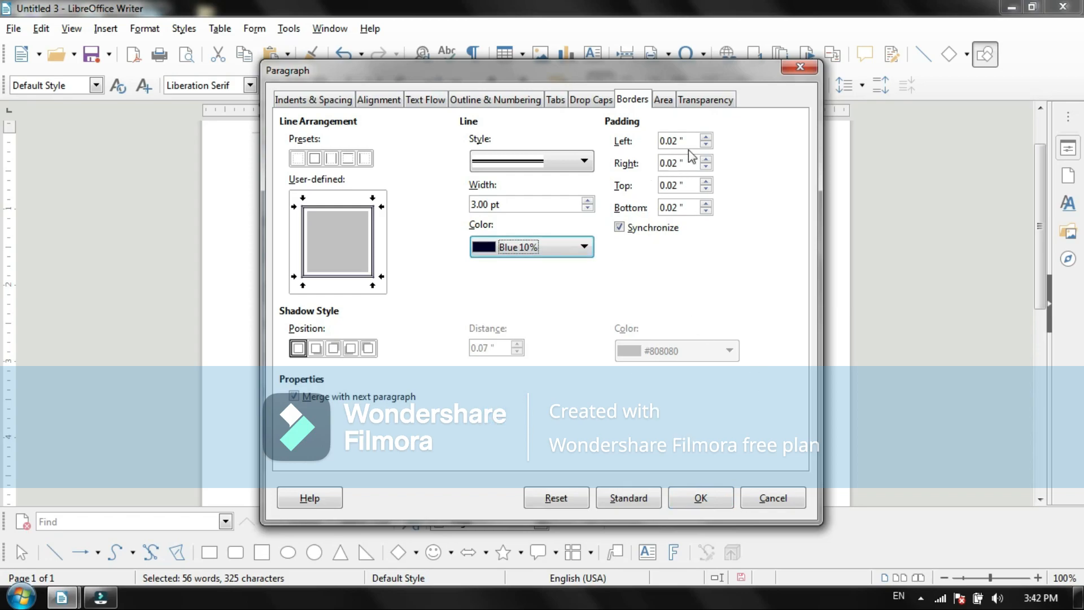
# Step: Set the paragraph border's padding to 0.32" on all sides, apply the border and deselect the text
pyautogui.moveTo(544, 75); pyautogui.dragTo(736, 95)
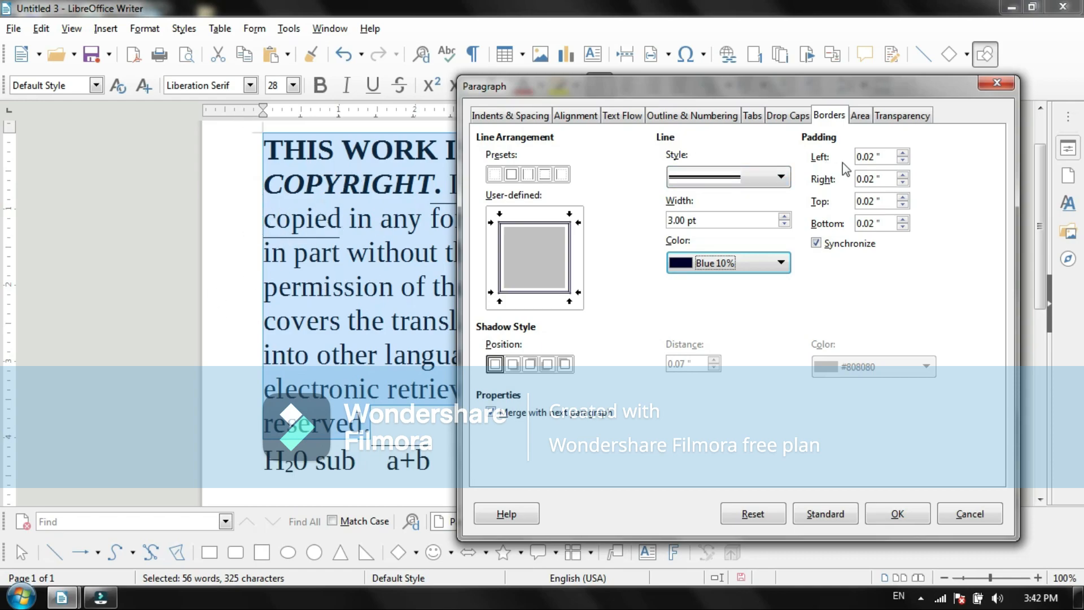
pyautogui.click(903, 152)
pyautogui.click(902, 153)
pyautogui.click(902, 153)
pyautogui.click(903, 175)
pyautogui.click(903, 175)
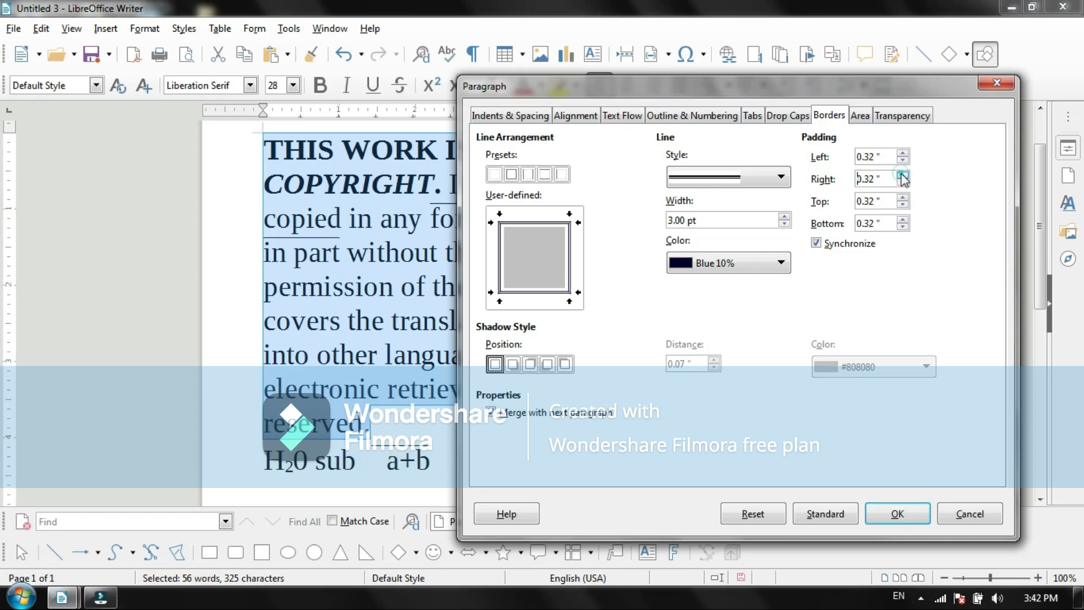
pyautogui.click(897, 514)
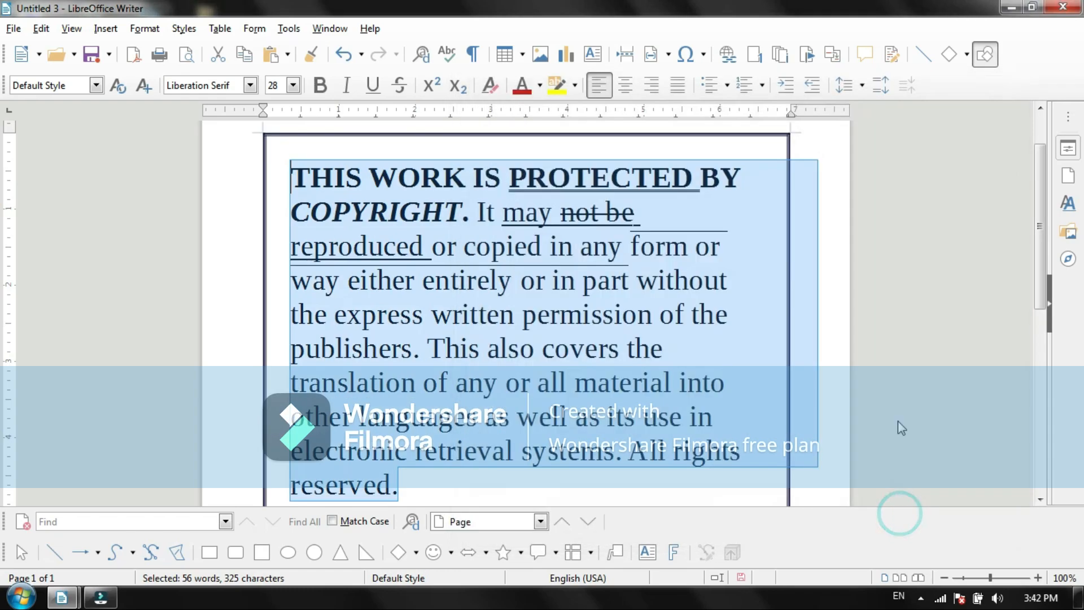
pyautogui.click(773, 240)
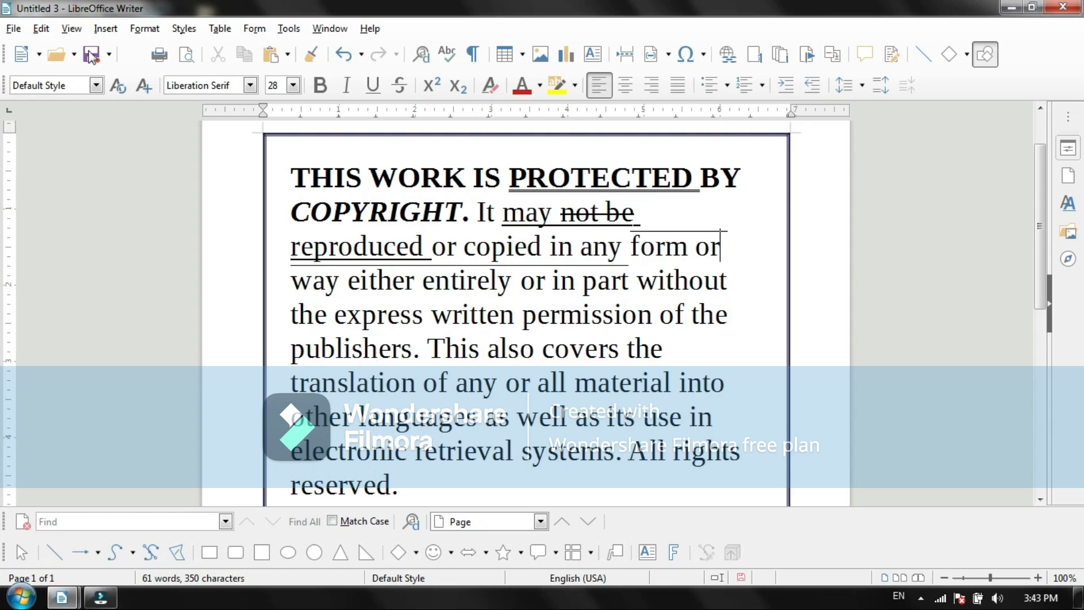
# Step: Reduce the copyright paragraph's border padding to 0.06" on all sides
pyautogui.click(148, 27)
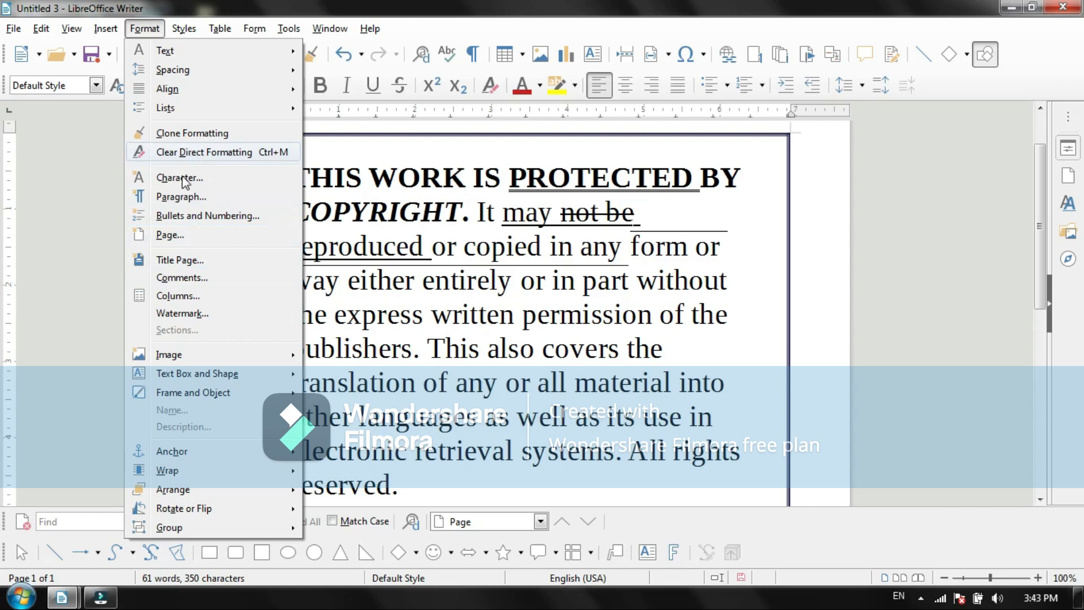
pyautogui.click(175, 196)
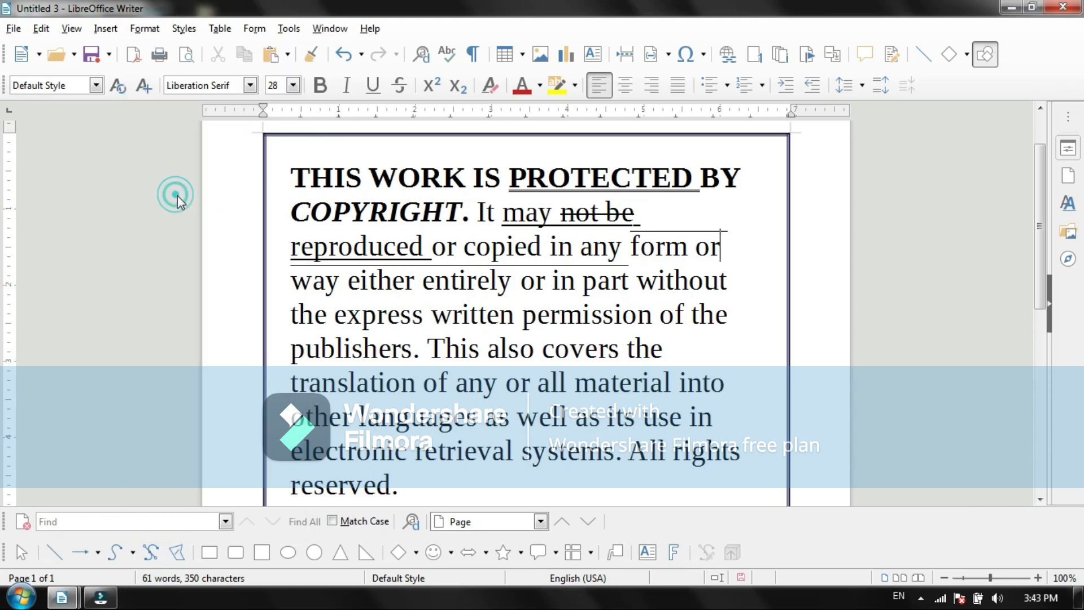
pyautogui.click(706, 143)
pyautogui.click(707, 144)
pyautogui.click(706, 143)
pyautogui.click(706, 143)
pyautogui.click(706, 143)
pyautogui.click(706, 144)
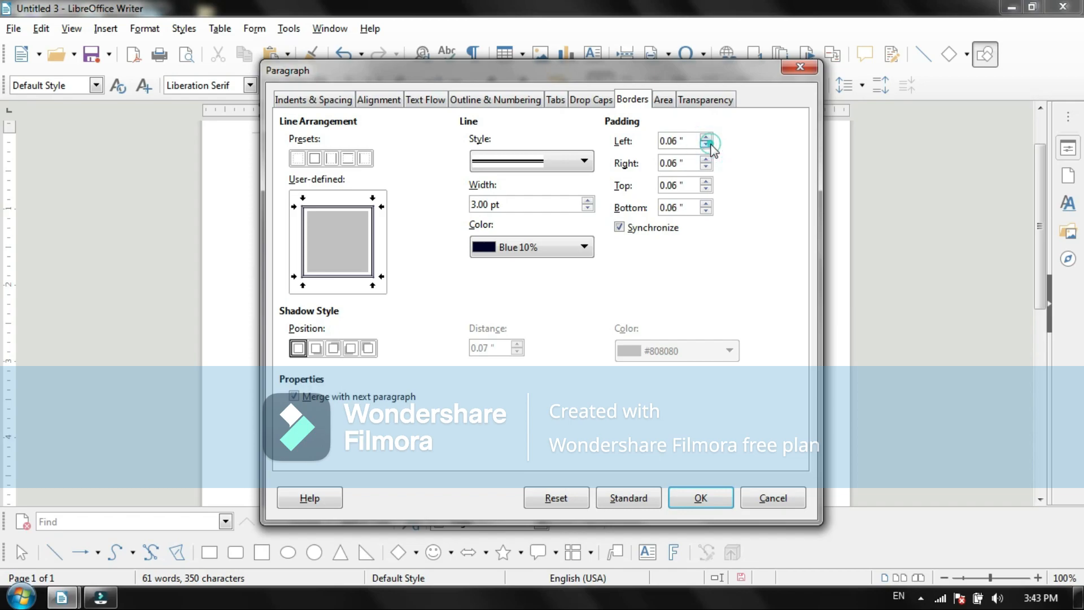
pyautogui.click(694, 499)
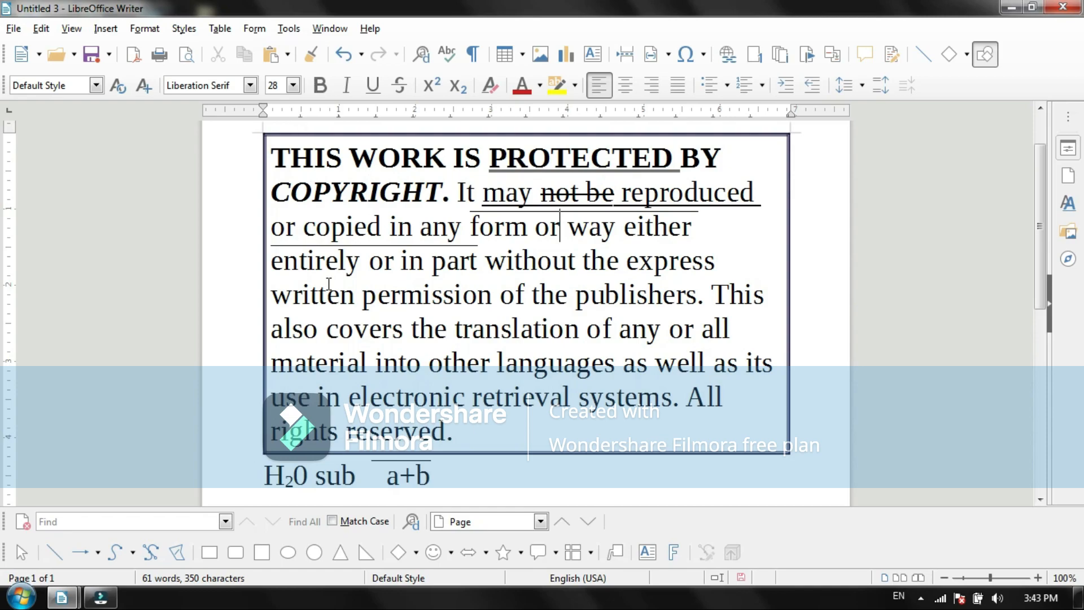
# Step: Give the copyright paragraph a one-character drop cap that spans 2 lines
pyautogui.click(144, 29)
pyautogui.click(189, 195)
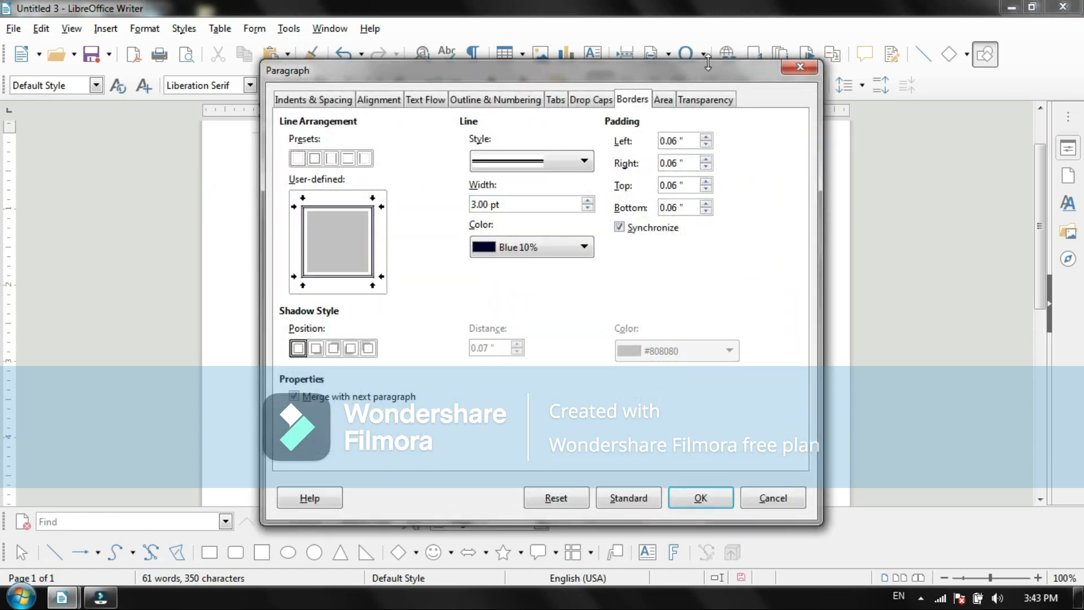
pyautogui.click(590, 105)
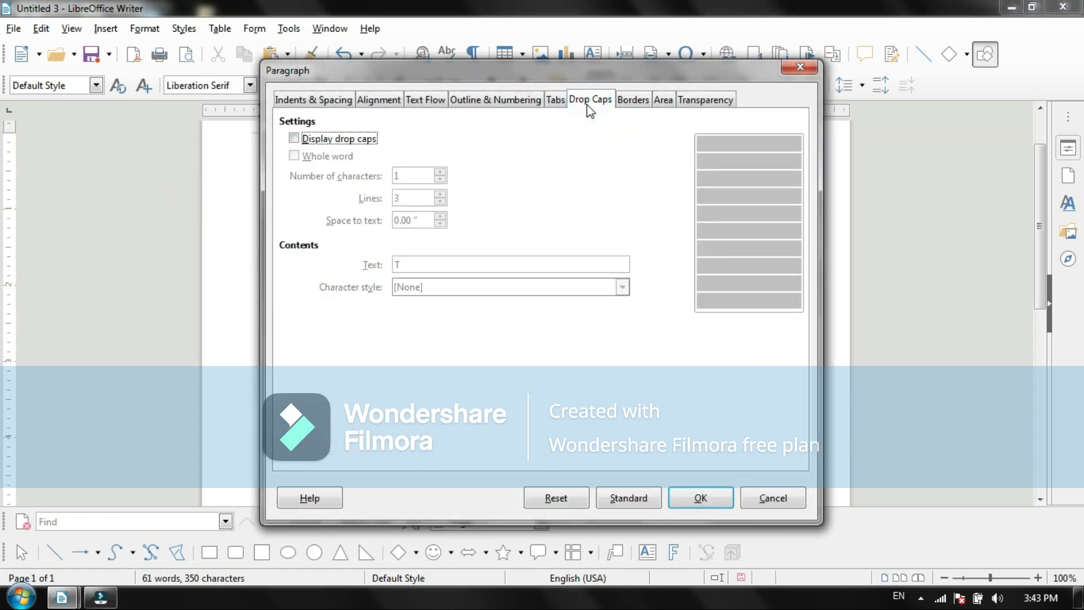
pyautogui.click(294, 139)
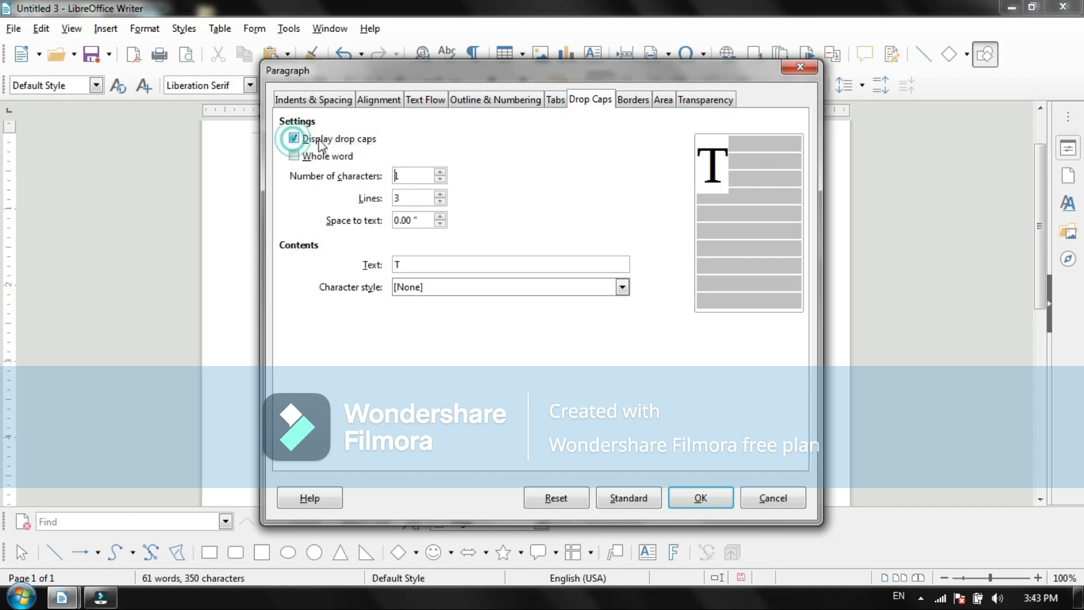
pyautogui.moveTo(556, 70); pyautogui.dragTo(732, 66)
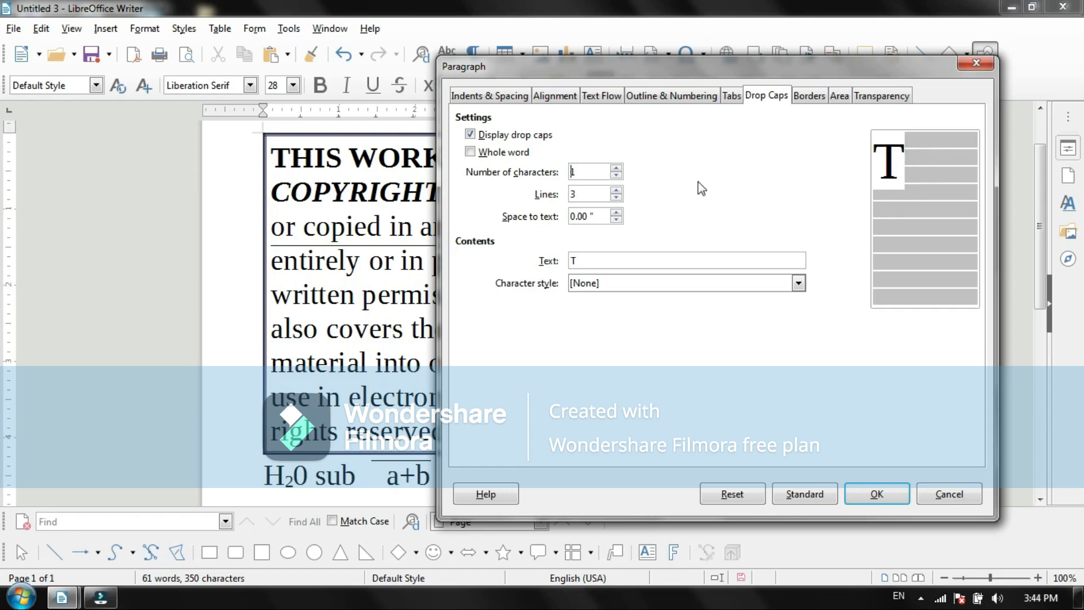
pyautogui.click(616, 198)
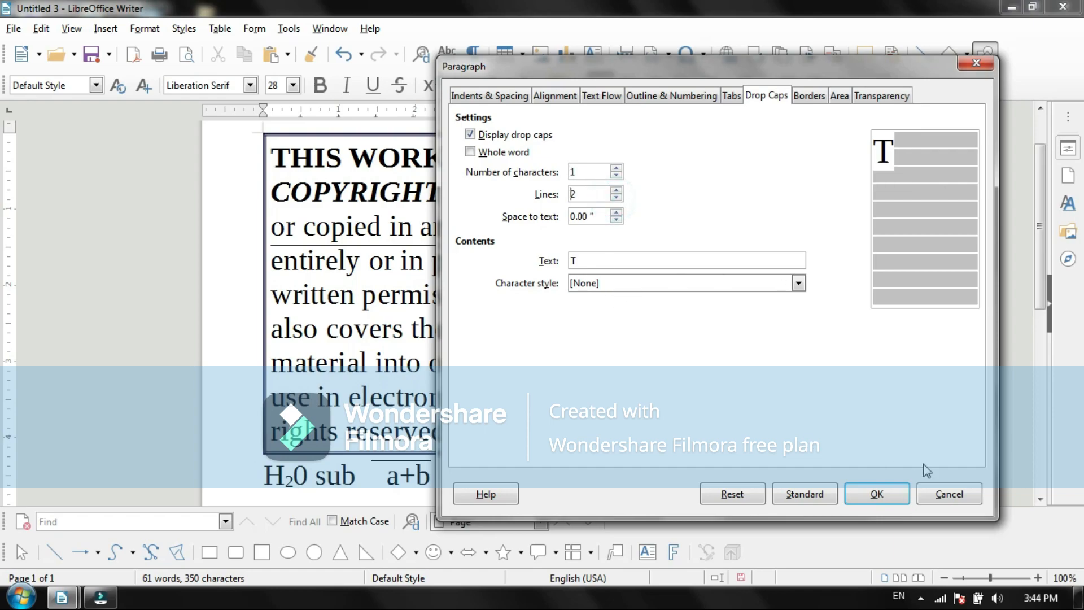
pyautogui.click(875, 495)
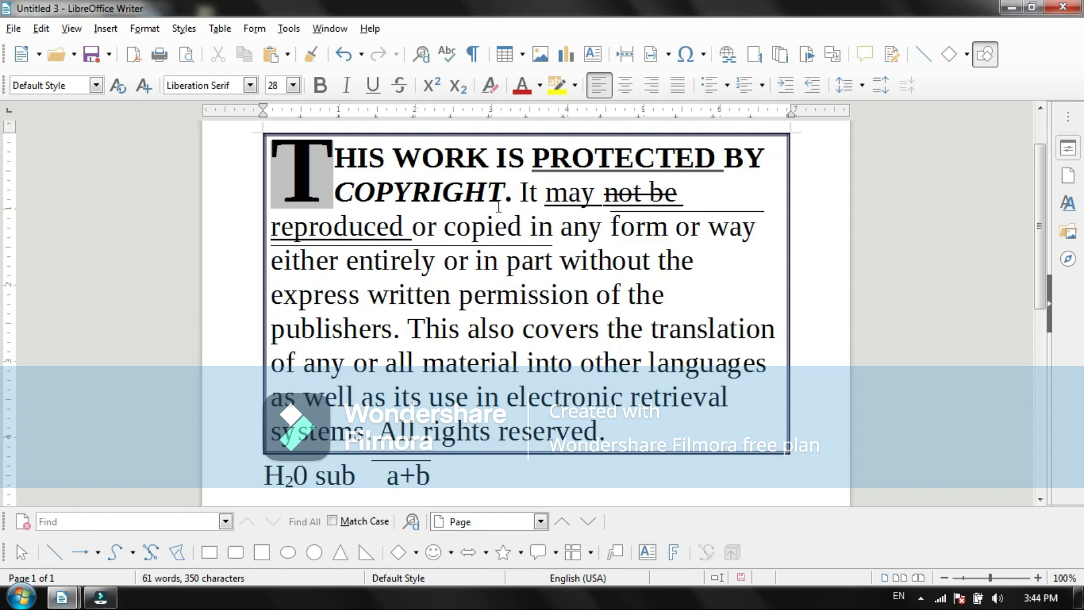
# Step: Review the page style's header and footer settings and add a double-line page border on all four sides
pyautogui.click(145, 28)
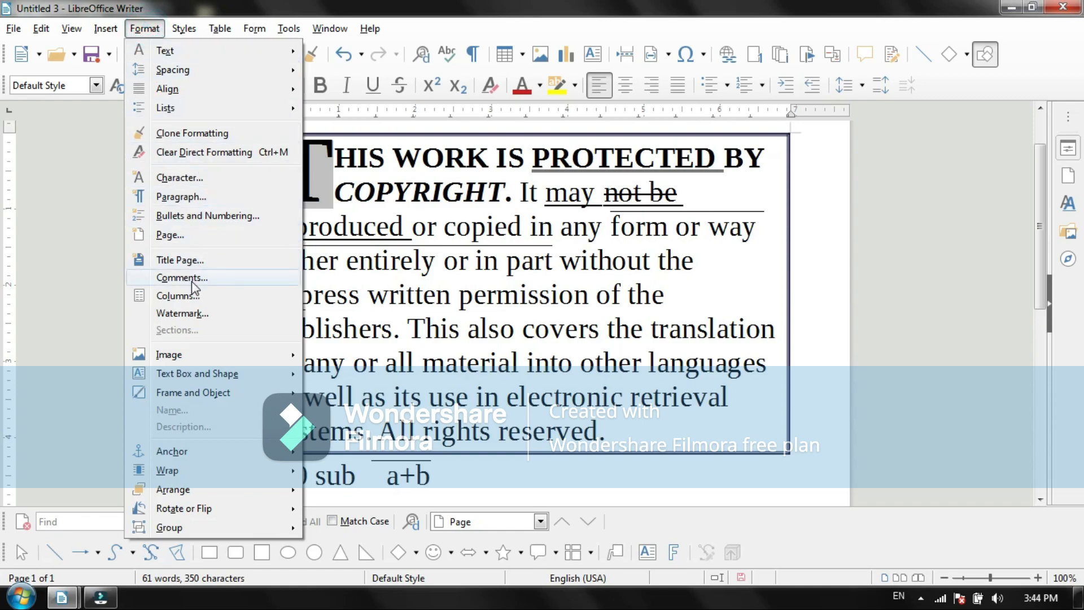
pyautogui.click(184, 238)
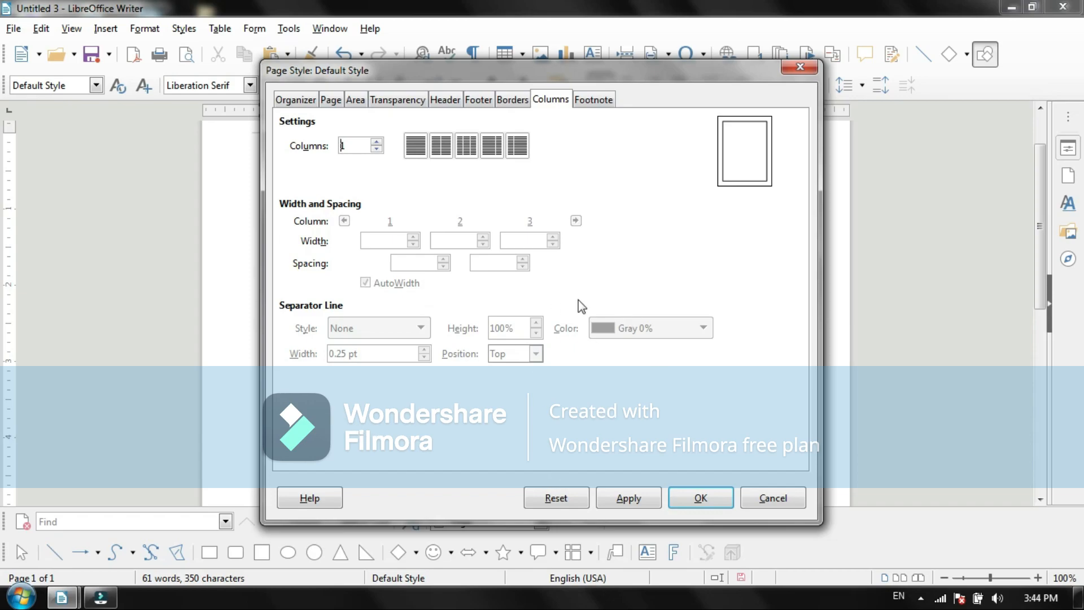
pyautogui.click(444, 99)
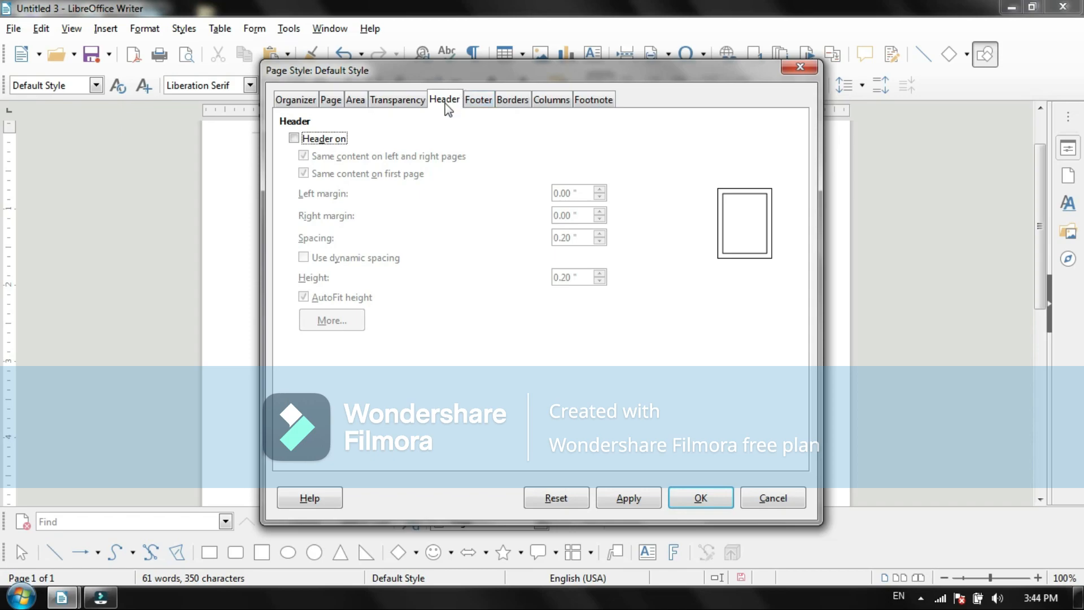
pyautogui.click(478, 106)
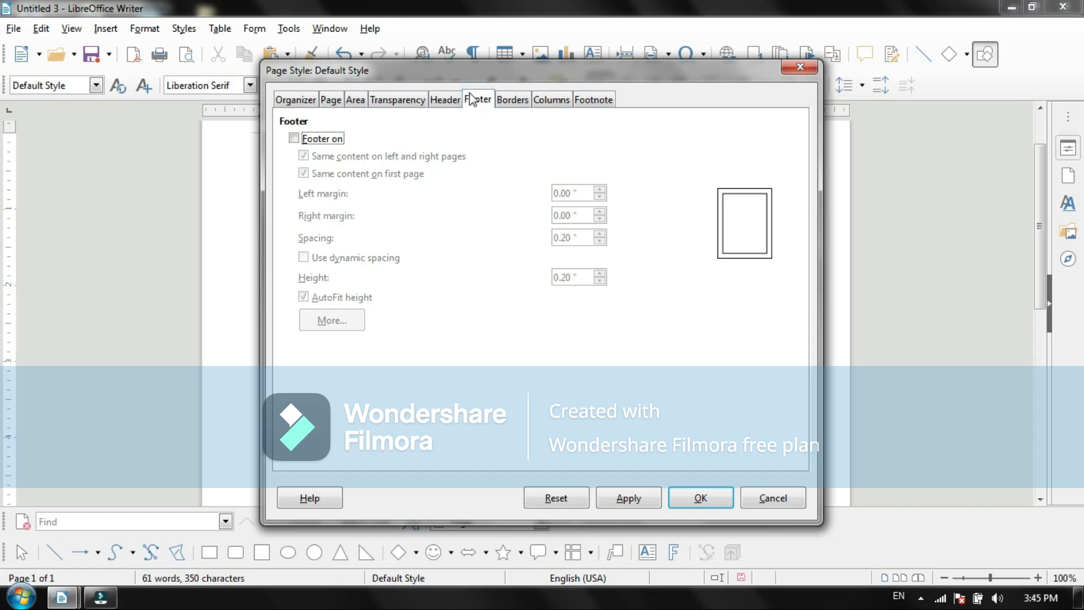
pyautogui.click(451, 101)
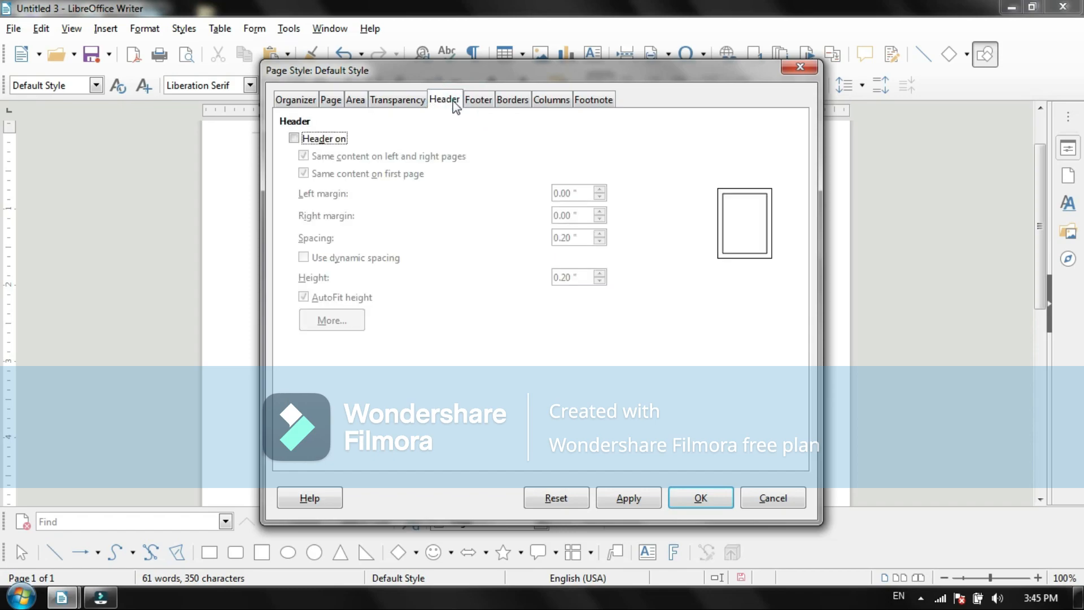
pyautogui.click(508, 103)
pyautogui.click(315, 158)
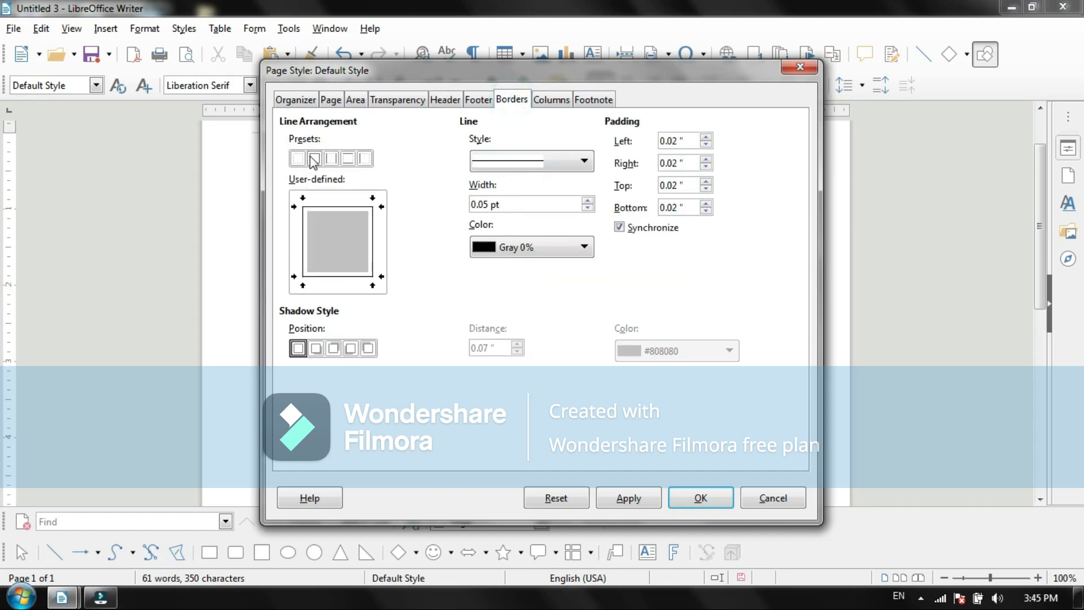
pyautogui.click(580, 160)
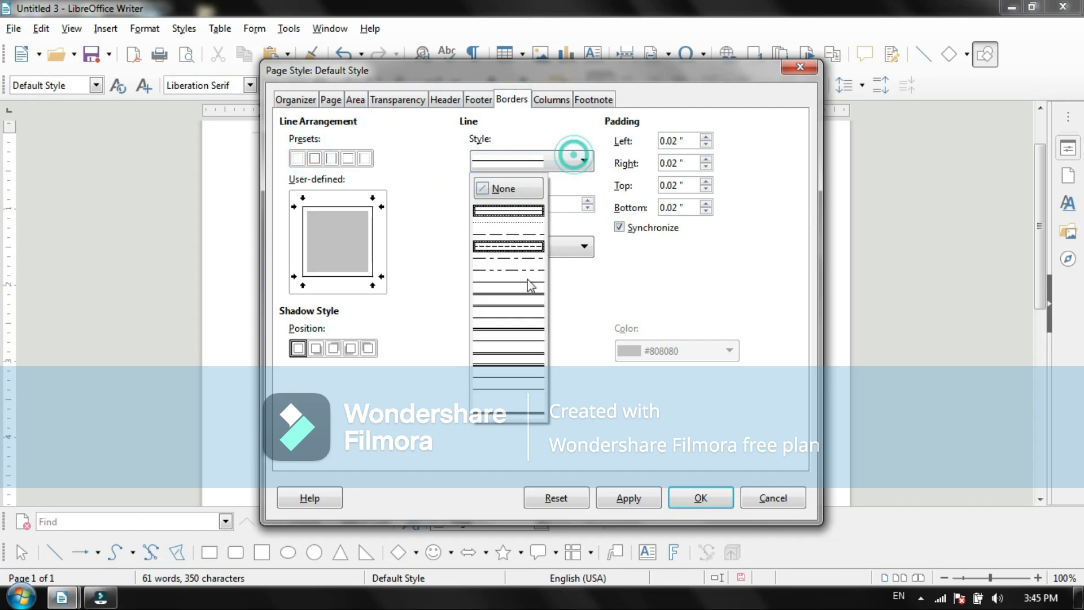
pyautogui.click(522, 362)
# Step: Set the page border's line width to 2.50 pt and its color to Blue 10%
pyautogui.click(587, 201)
pyautogui.click(587, 200)
pyautogui.click(587, 200)
pyautogui.click(587, 200)
pyautogui.click(588, 201)
pyautogui.click(584, 247)
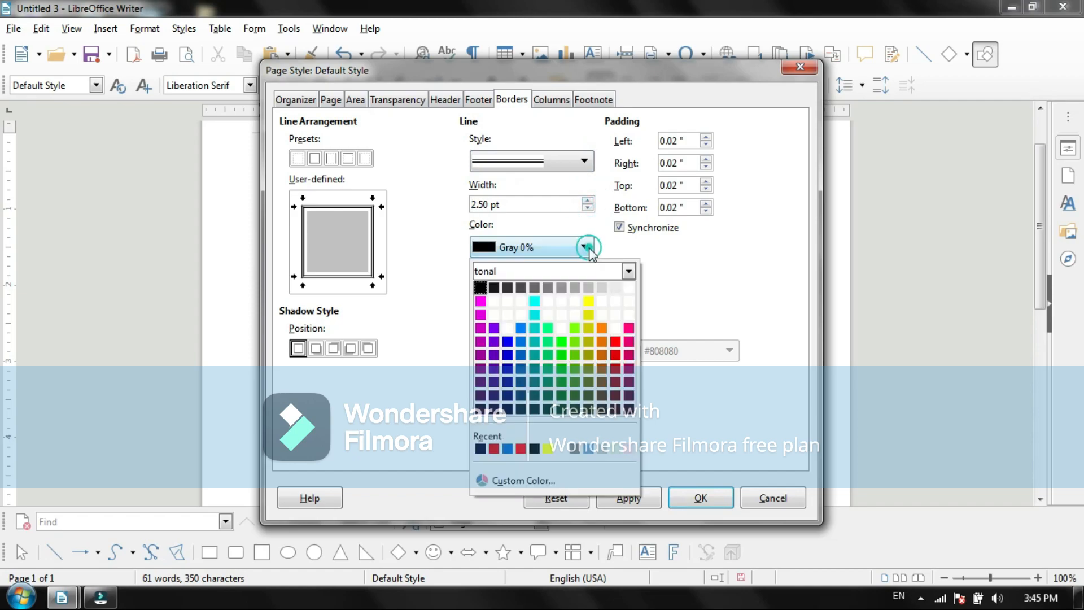
pyautogui.click(509, 409)
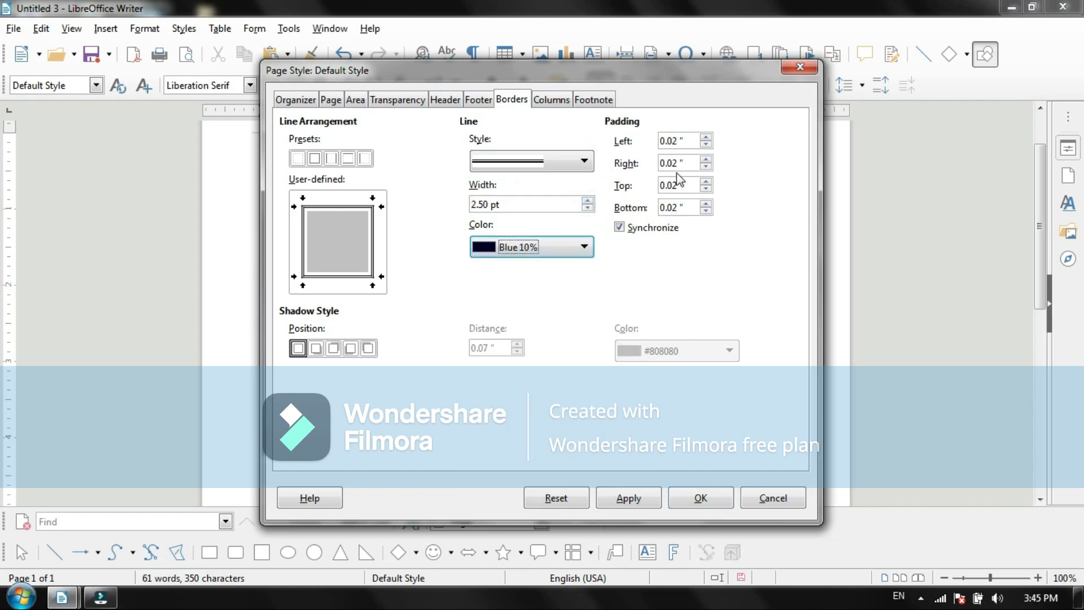
# Step: Set the page border's padding to 0.16" on all four sides
pyautogui.click(705, 138)
pyautogui.click(706, 138)
pyautogui.click(706, 138)
pyautogui.click(706, 138)
pyautogui.click(705, 138)
pyautogui.click(706, 138)
pyautogui.click(706, 138)
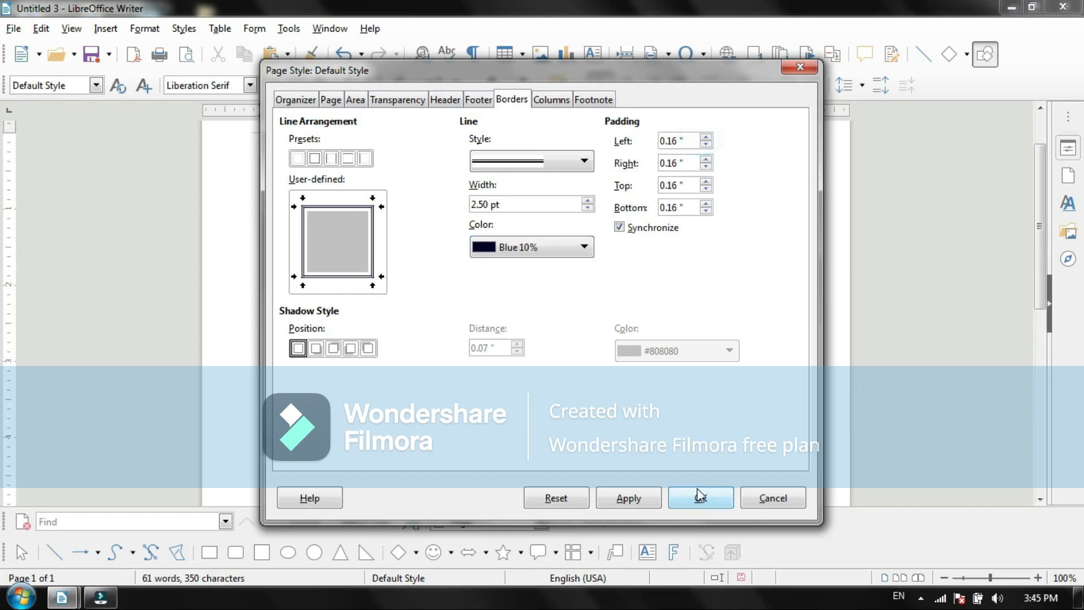
pyautogui.click(694, 501)
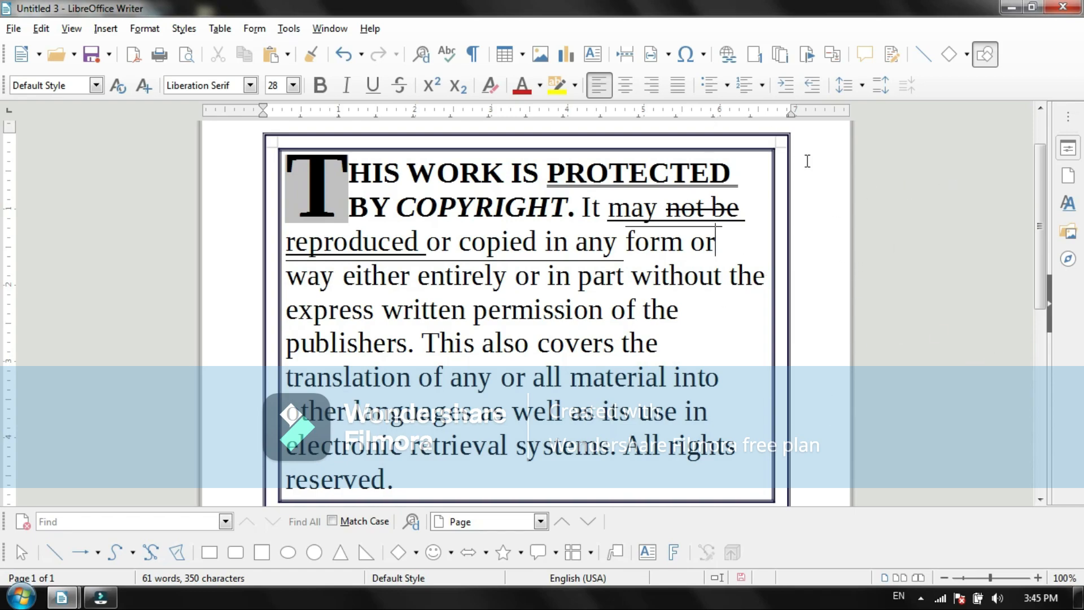
# Step: Indent the first line of the copyright paragraph by about 0.13"
pyautogui.moveTo(263, 107)
pyautogui.mouseDown()
pyautogui.moveTo(226, 117)
pyautogui.moveTo(236, 106)
pyautogui.moveTo(273, 108)
pyautogui.mouseUp()
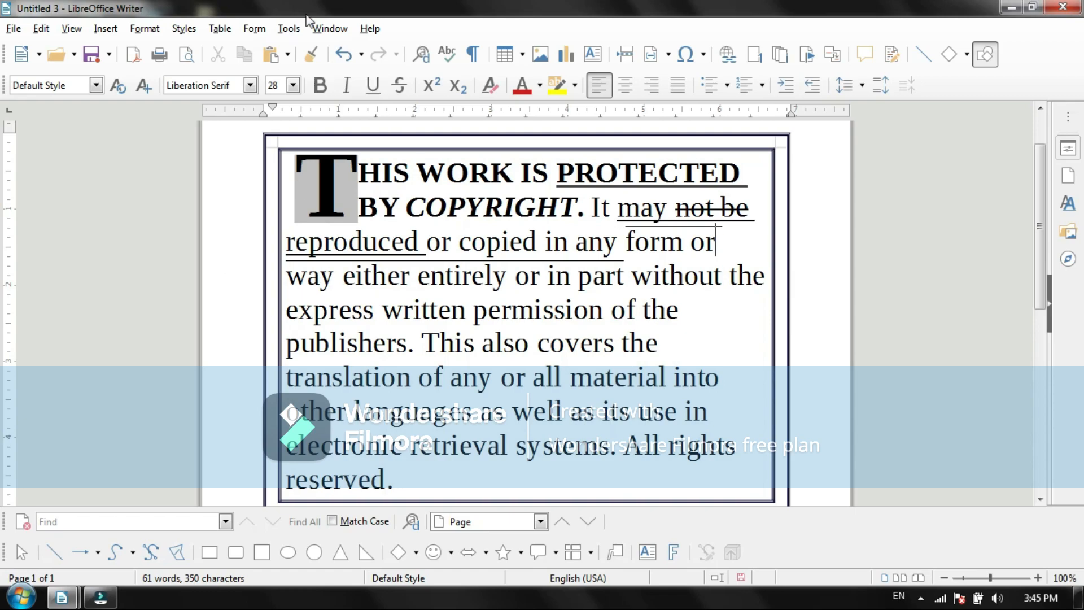
# Step: Reduce the page border's padding to 0.02" on all four sides
pyautogui.click(144, 29)
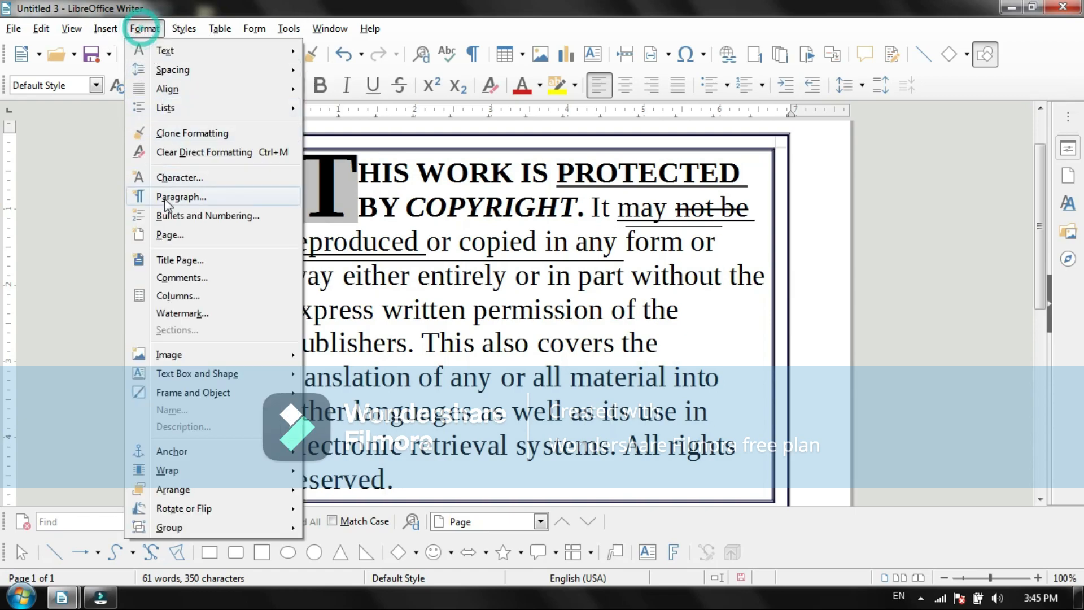
pyautogui.click(175, 237)
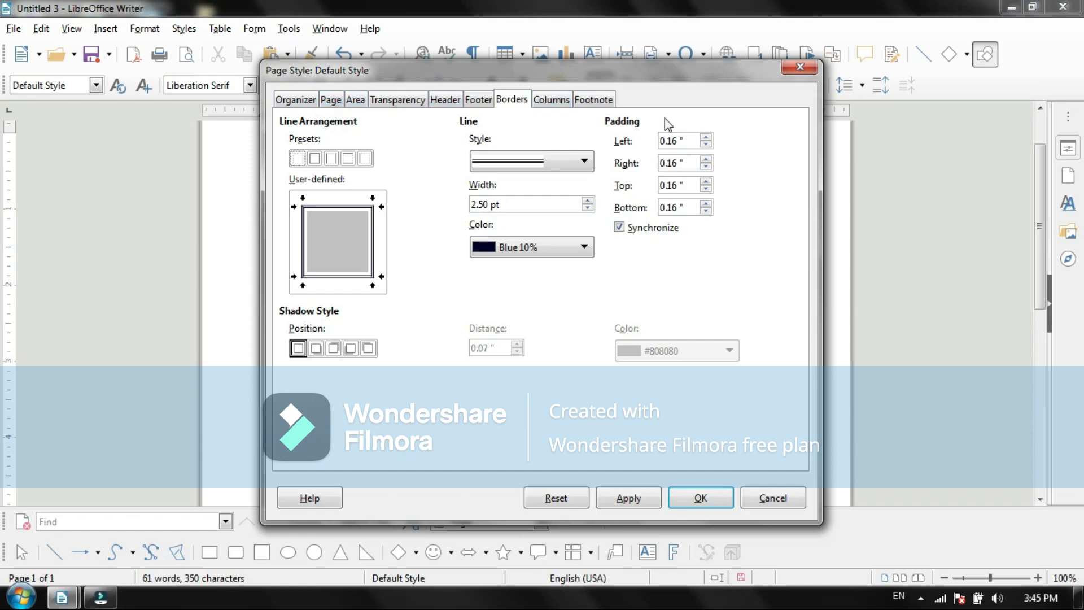
pyautogui.click(706, 145)
pyautogui.click(706, 145)
pyautogui.click(706, 145)
pyautogui.click(706, 145)
pyautogui.click(706, 145)
pyautogui.click(706, 145)
pyautogui.click(706, 145)
pyautogui.click(706, 145)
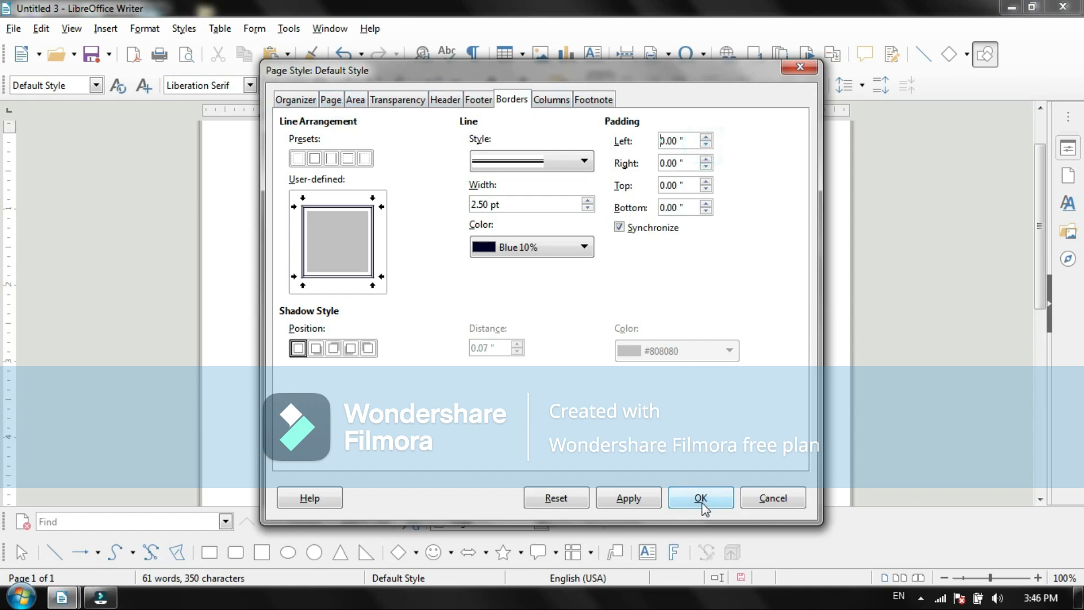
pyautogui.click(706, 138)
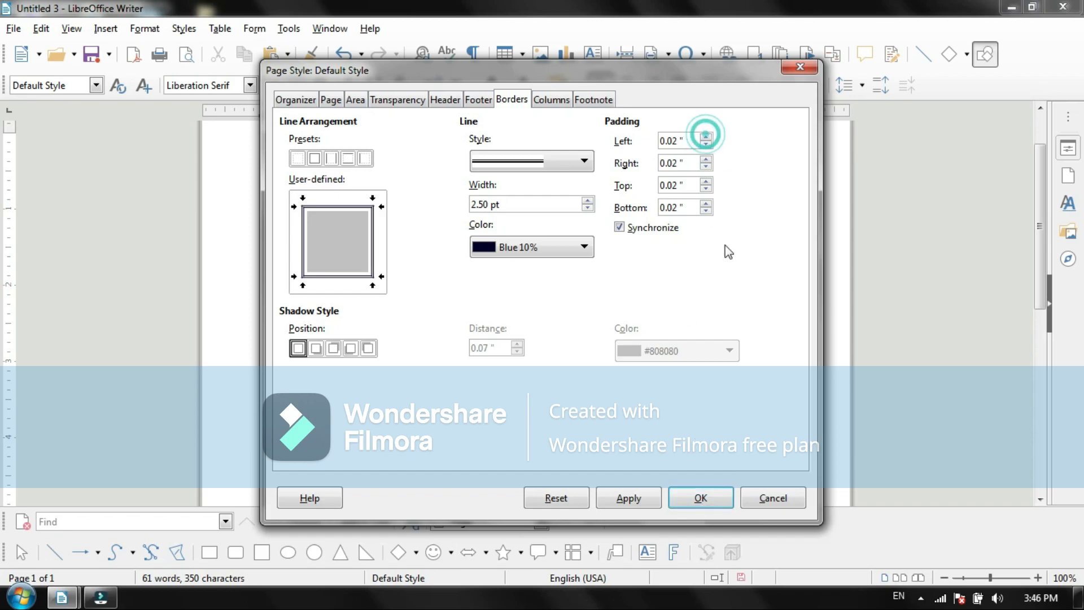
pyautogui.click(702, 497)
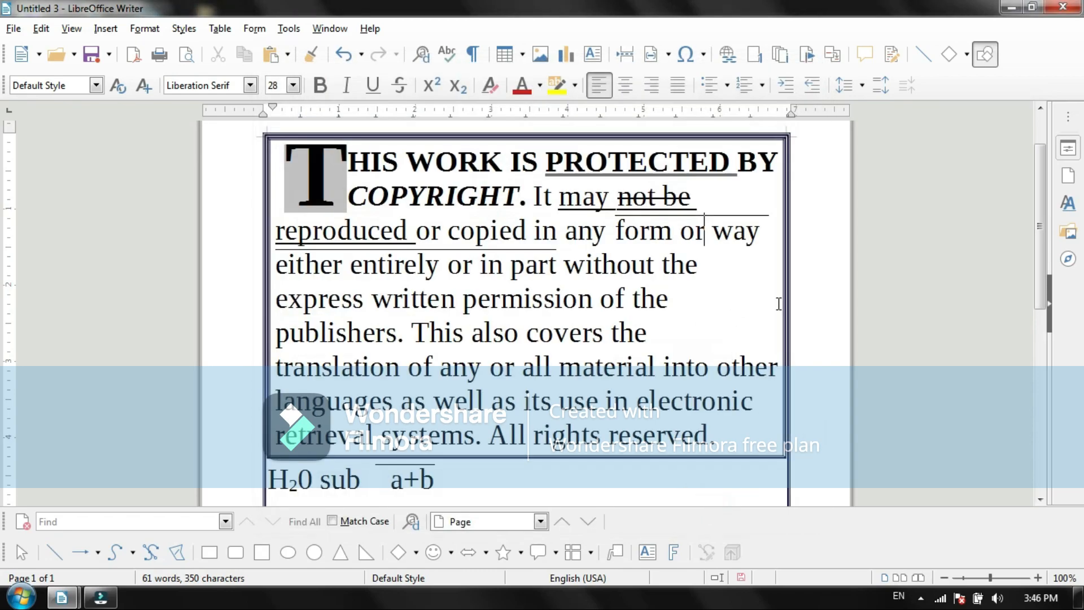
# Step: Increase the page border's padding to 0.44" on all four sides
pyautogui.click(179, 29)
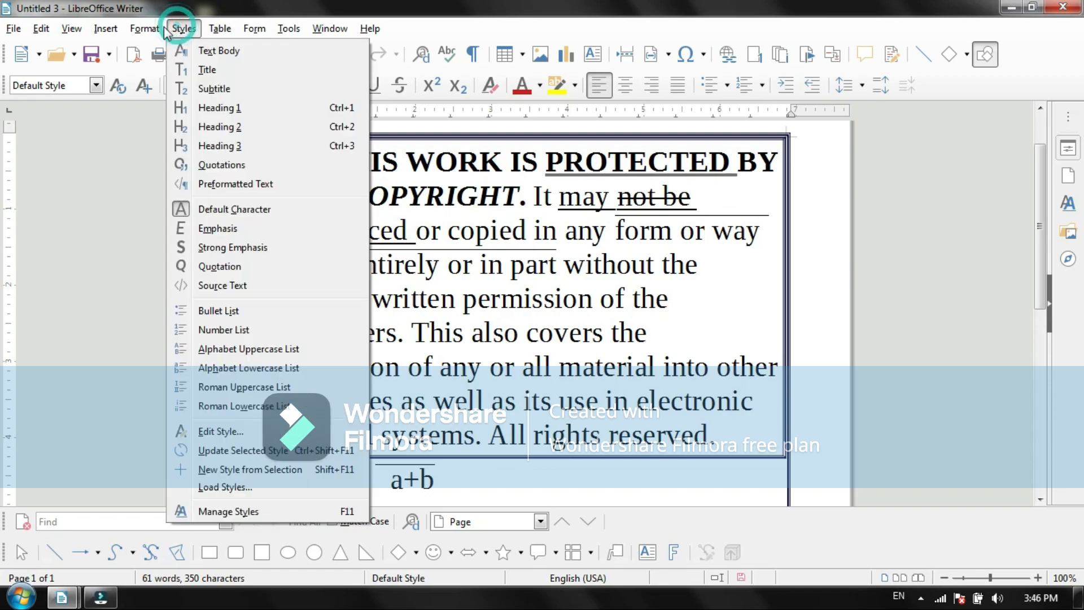
pyautogui.click(146, 29)
pyautogui.click(146, 29)
pyautogui.click(146, 31)
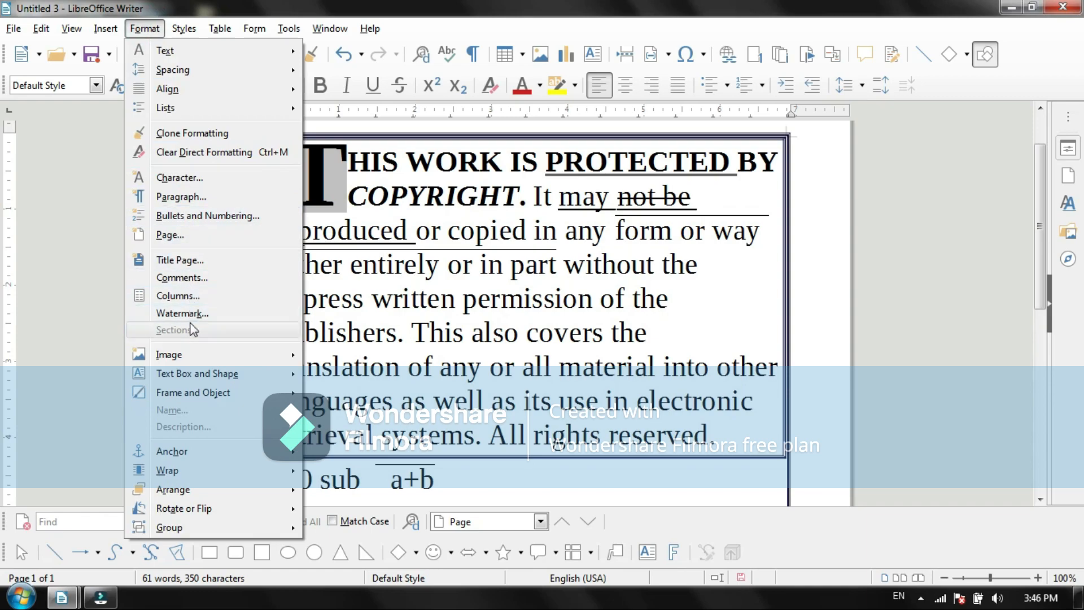
pyautogui.click(175, 234)
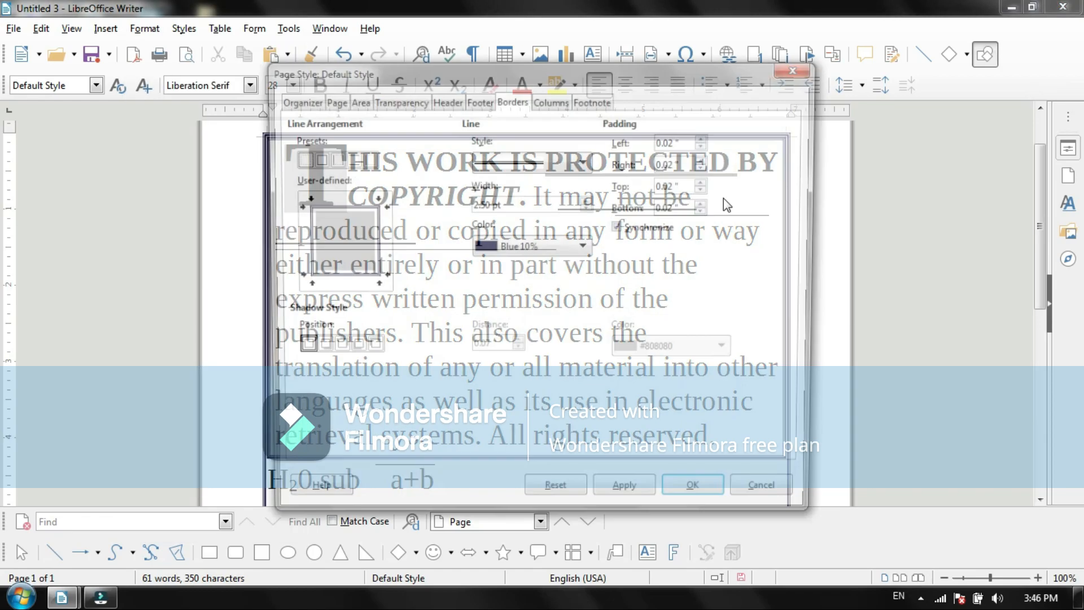
pyautogui.click(706, 137)
pyautogui.click(706, 137)
pyautogui.click(705, 137)
pyautogui.click(706, 137)
pyautogui.click(706, 137)
pyautogui.click(705, 137)
pyautogui.click(706, 137)
pyautogui.click(705, 137)
pyautogui.click(705, 137)
pyautogui.click(706, 137)
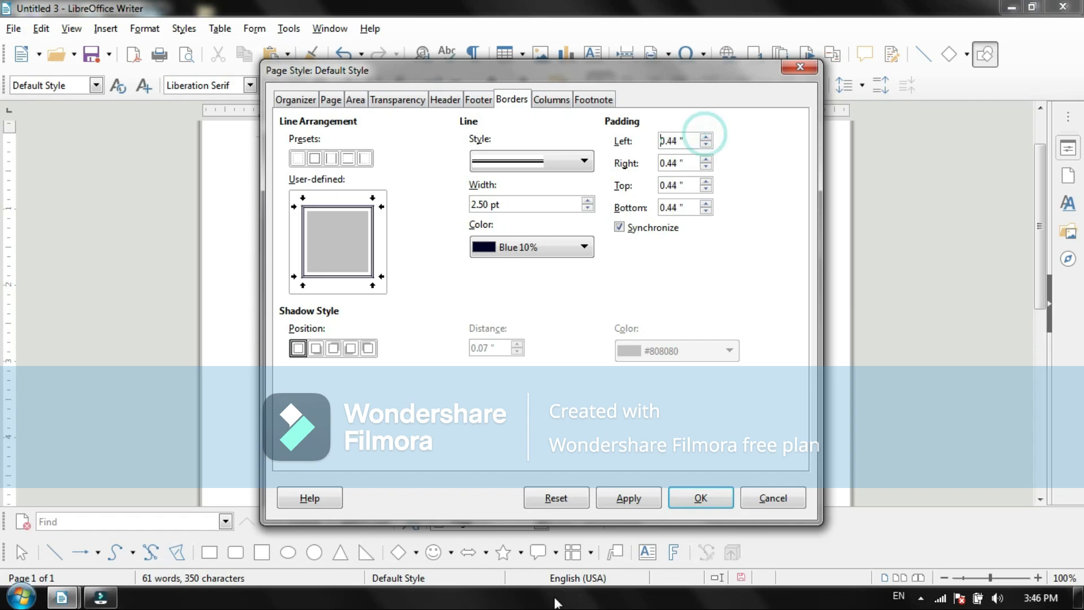
pyautogui.click(700, 497)
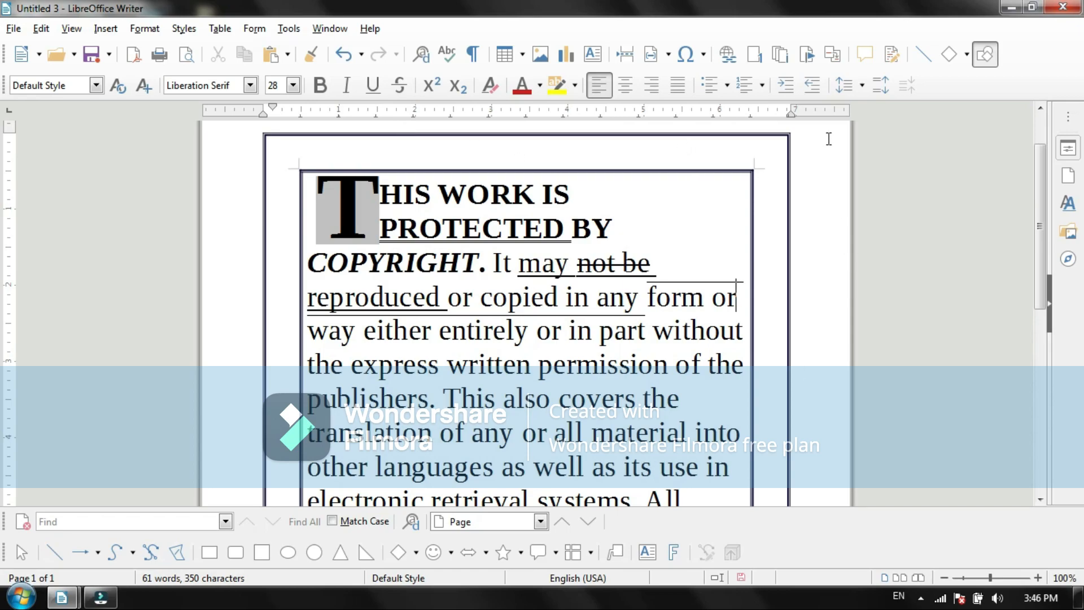
# Step: Compare the page style's color, gradient, bitmap, pattern and hatch fills, and fill the page background with the tiled blue cloud bitmap
pyautogui.click(148, 28)
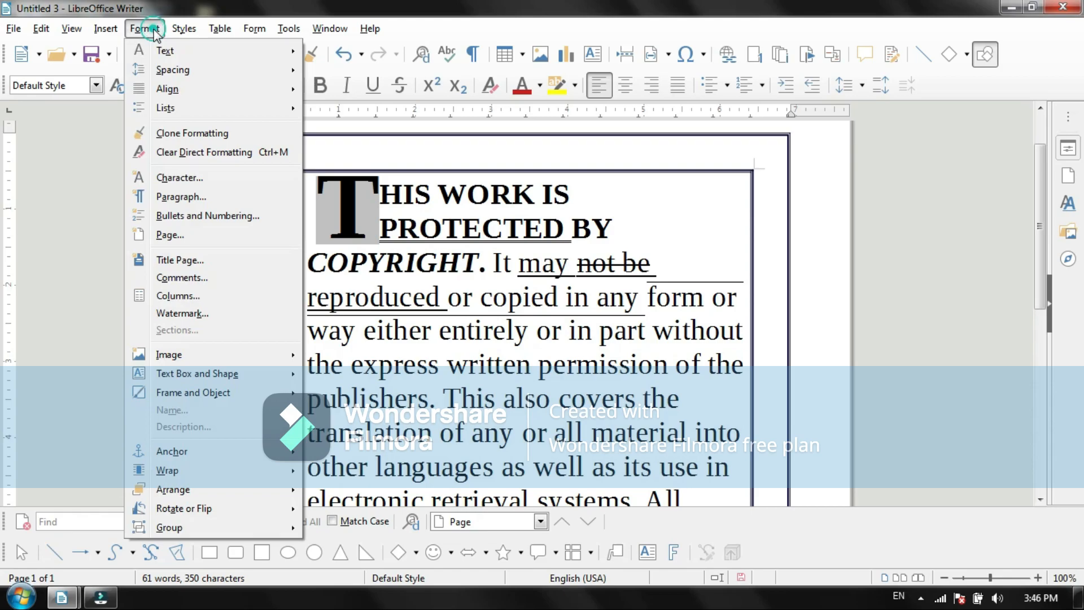
pyautogui.click(170, 235)
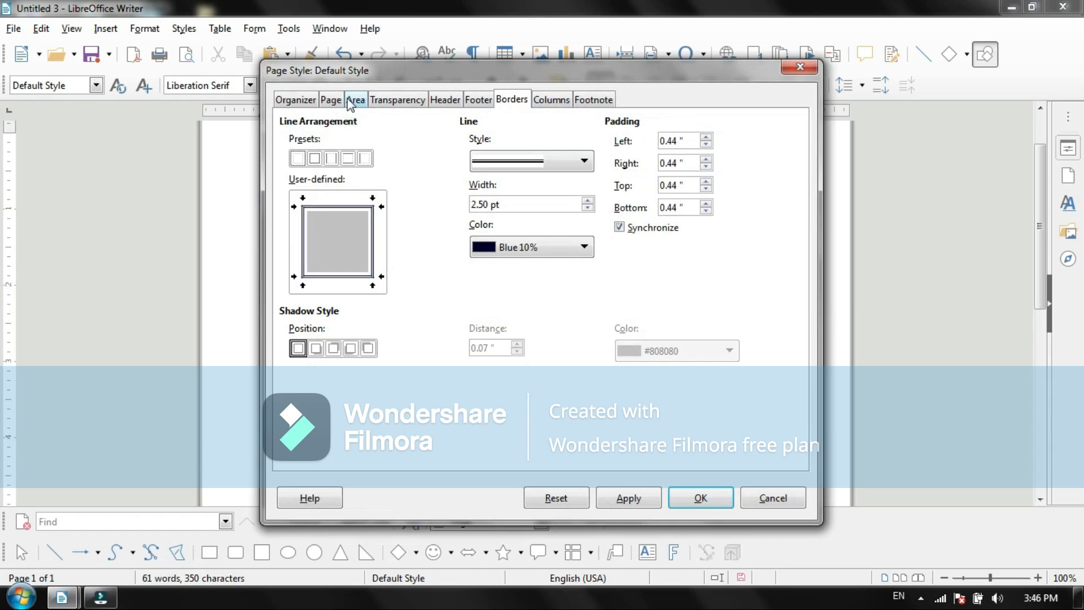
pyautogui.click(348, 101)
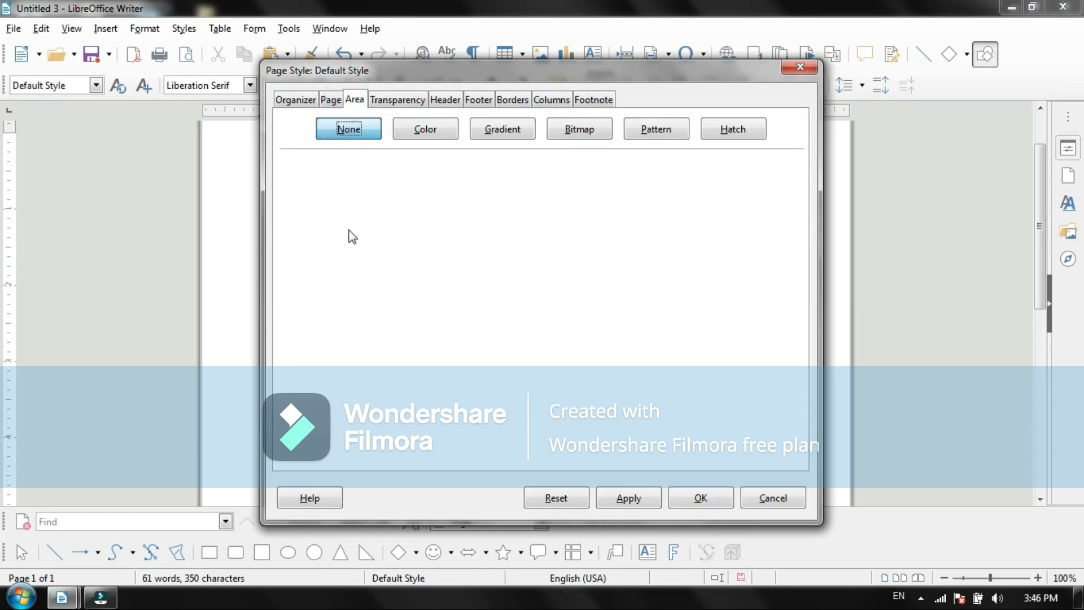
pyautogui.click(429, 131)
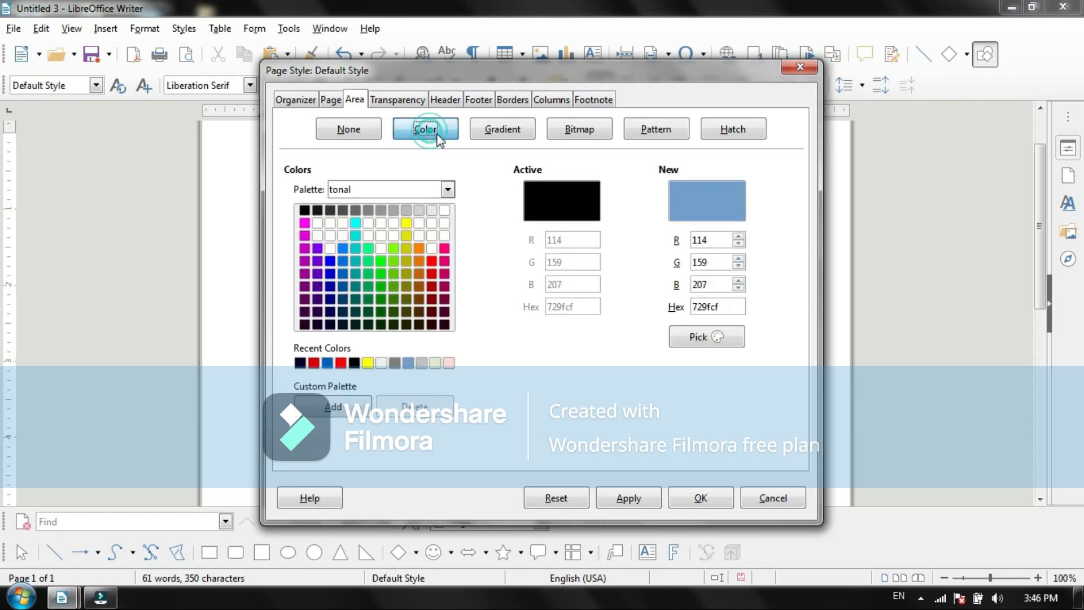
pyautogui.click(490, 129)
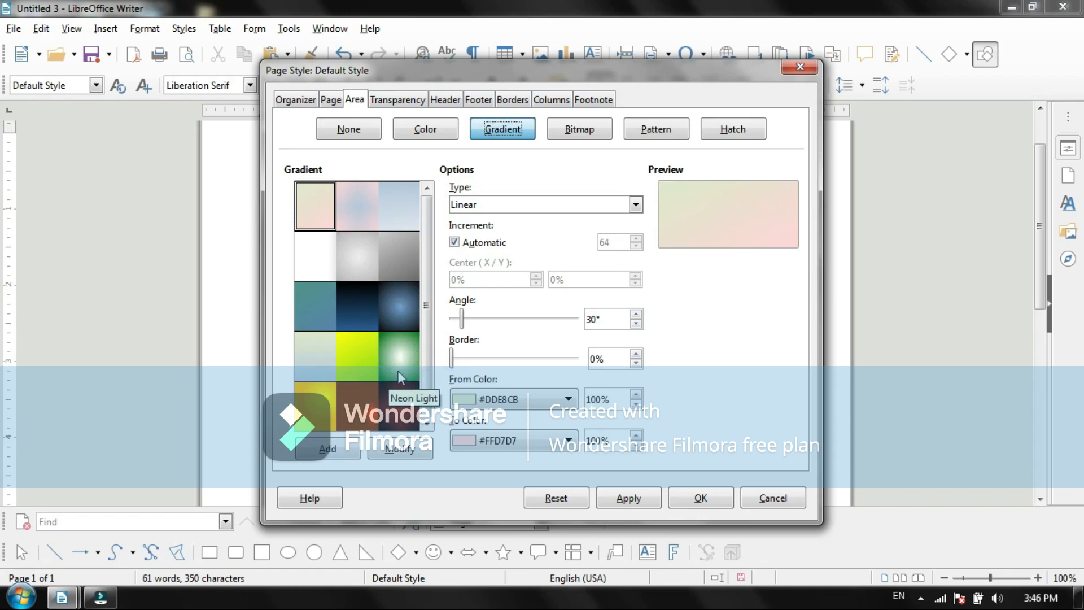
pyautogui.click(572, 131)
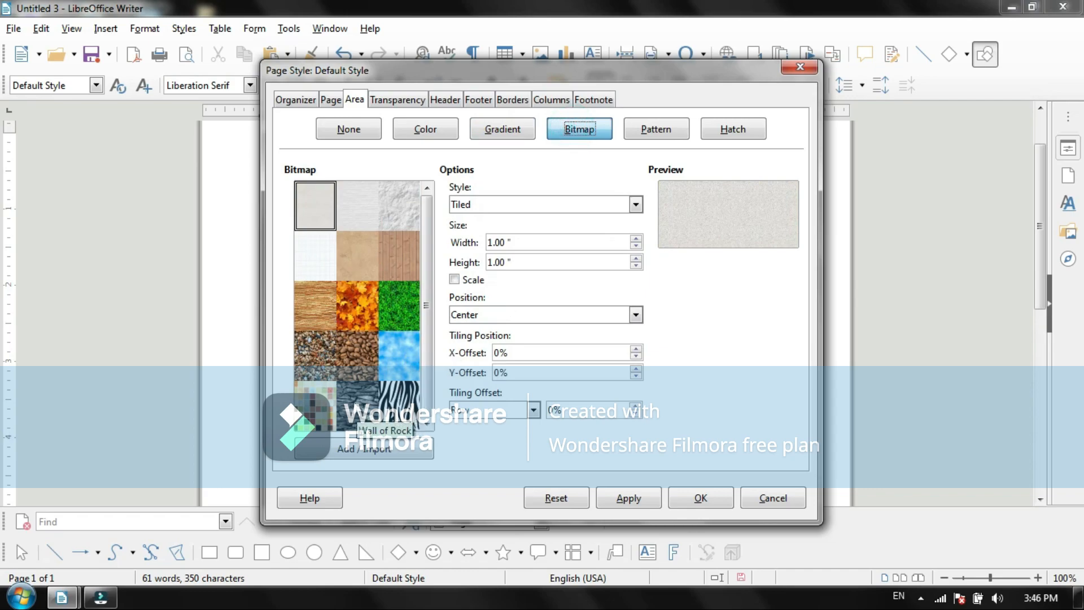
pyautogui.click(402, 354)
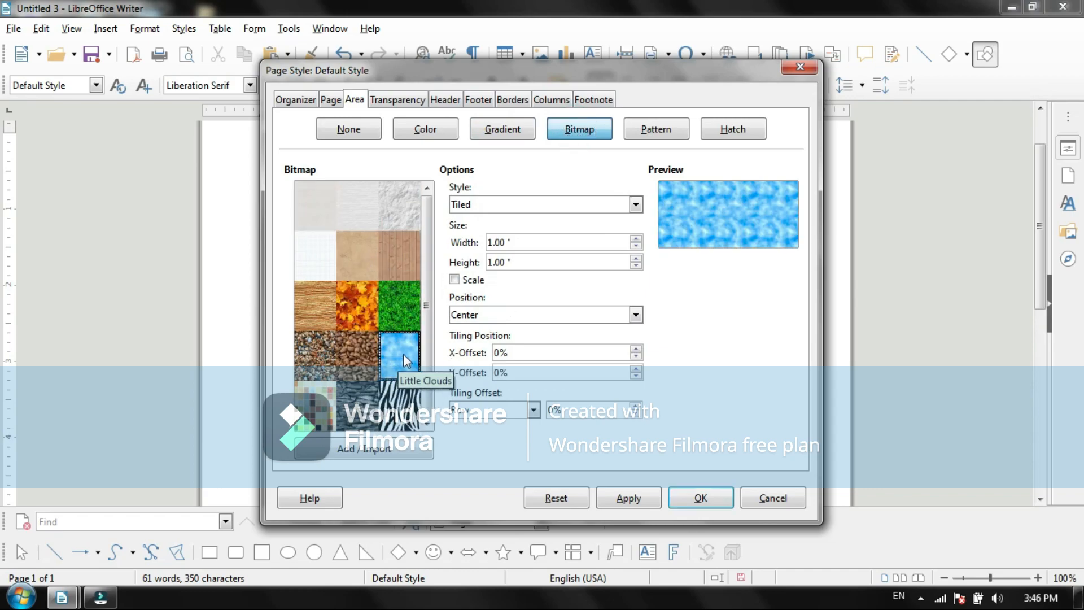
pyautogui.click(675, 129)
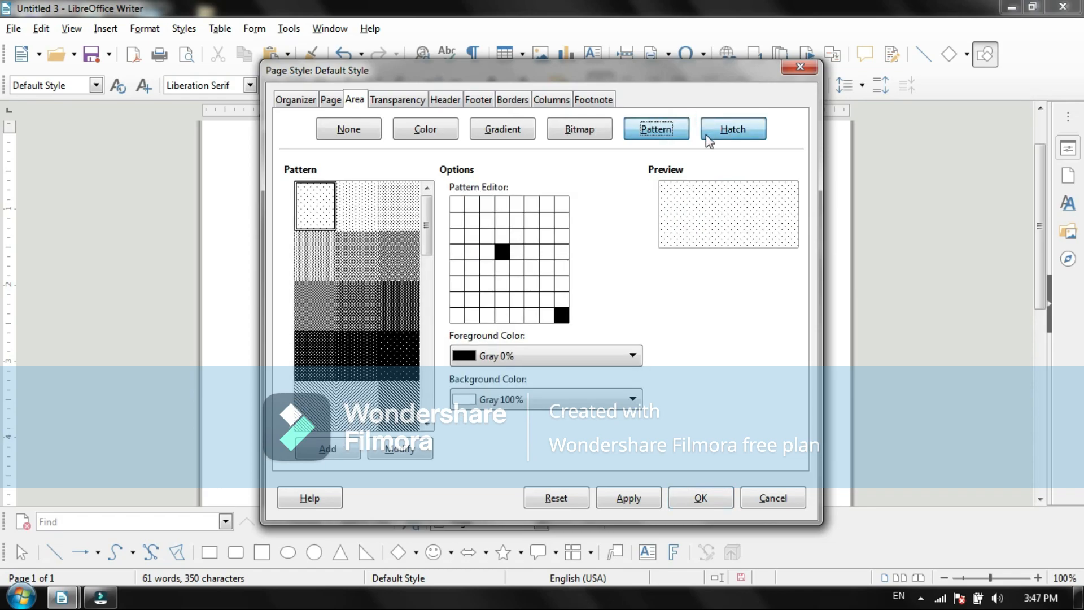
pyautogui.click(705, 135)
pyautogui.click(566, 138)
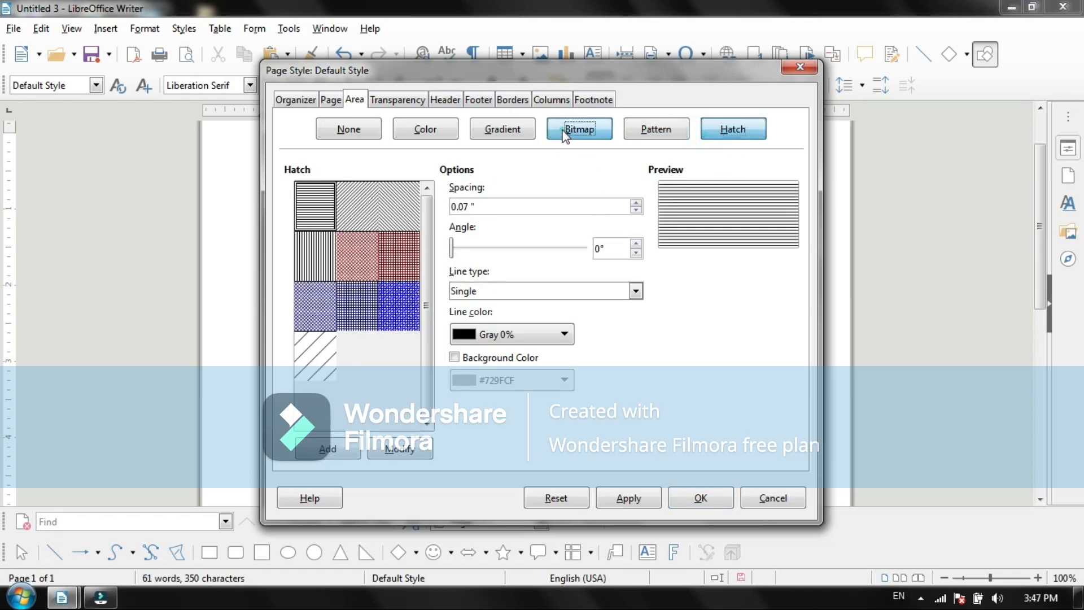
pyautogui.click(391, 353)
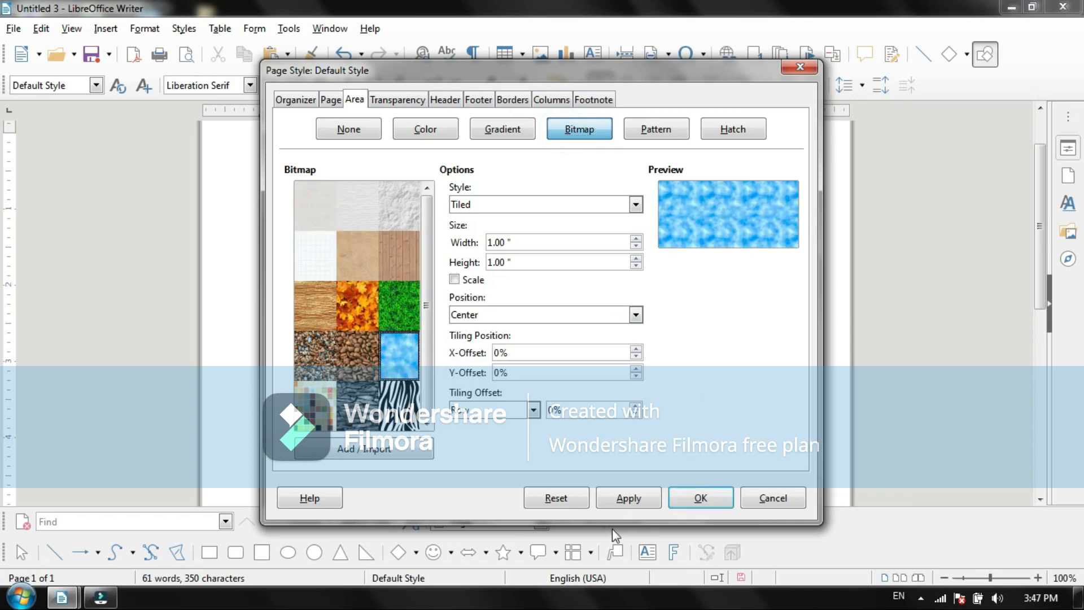
pyautogui.click(691, 498)
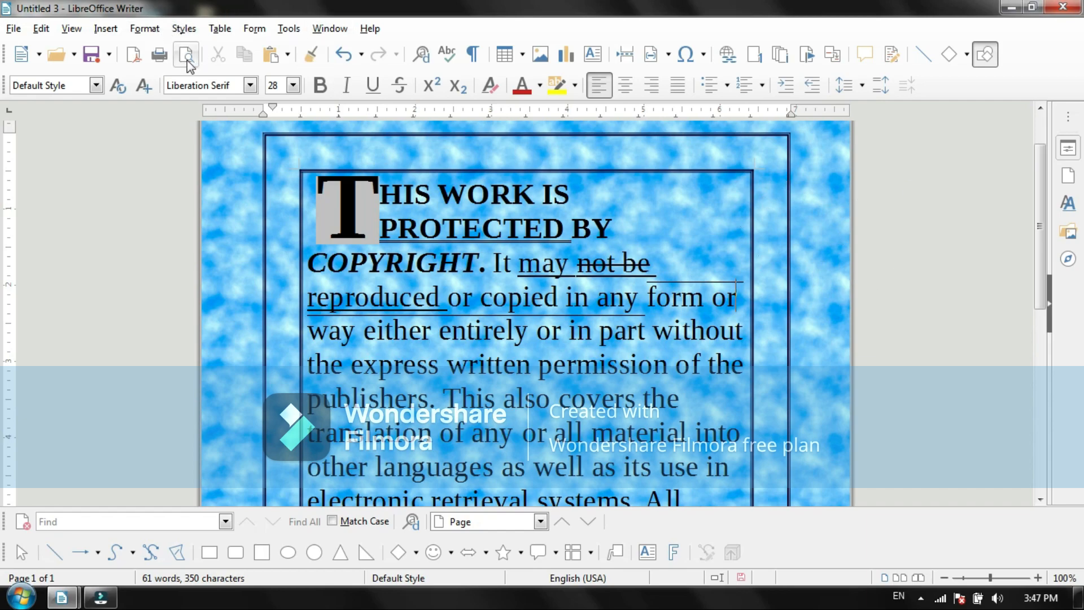
# Step: Review the page style's transparency, header, footer and border settings, and lay out the page in two columns of equal size
pyautogui.click(145, 29)
pyautogui.click(164, 234)
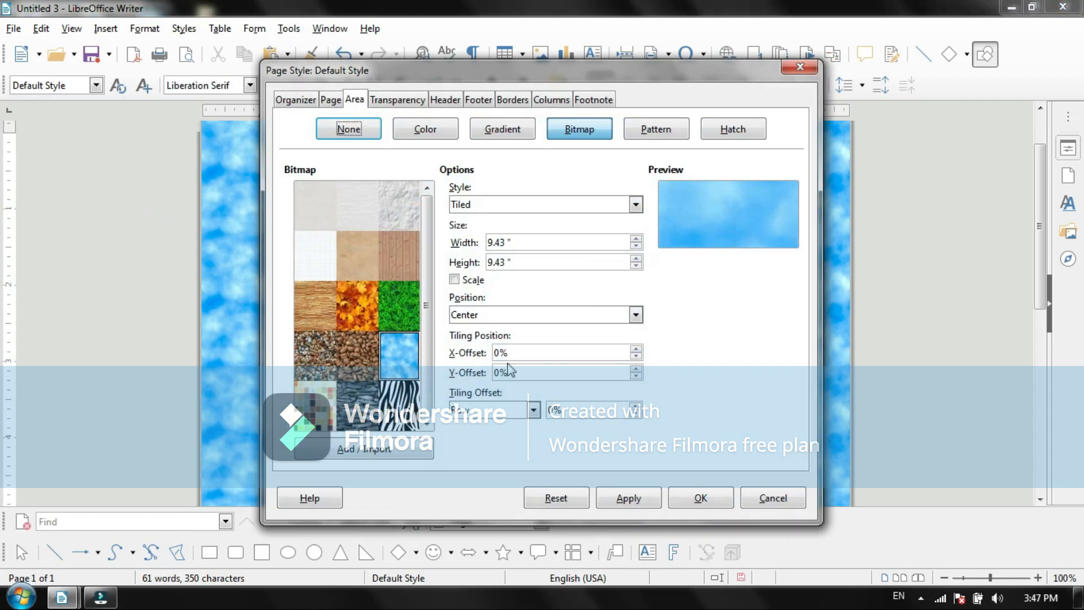
pyautogui.click(397, 102)
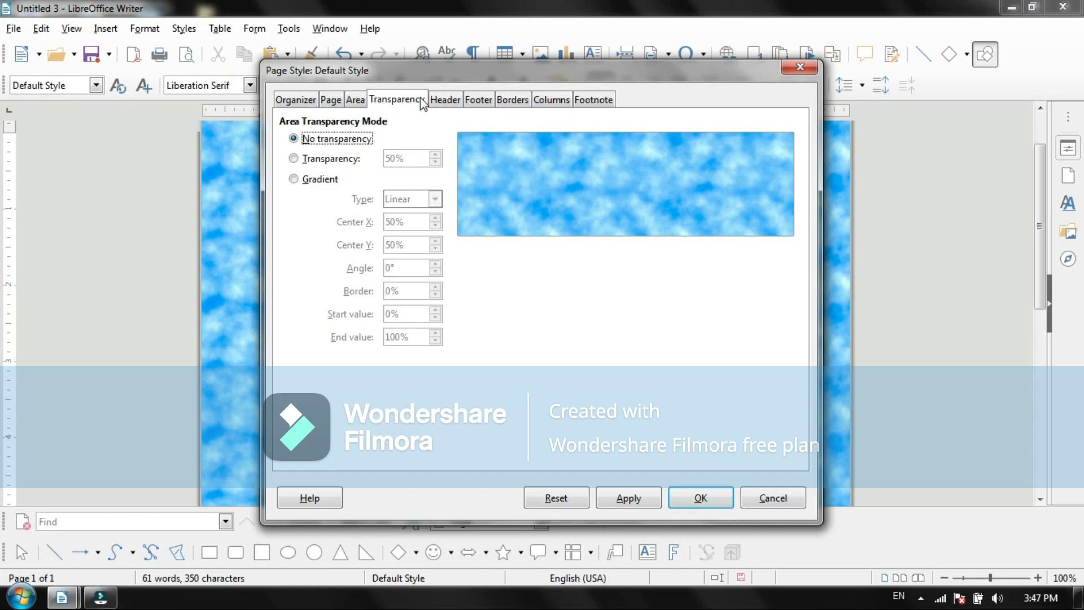
pyautogui.click(449, 100)
pyautogui.click(479, 101)
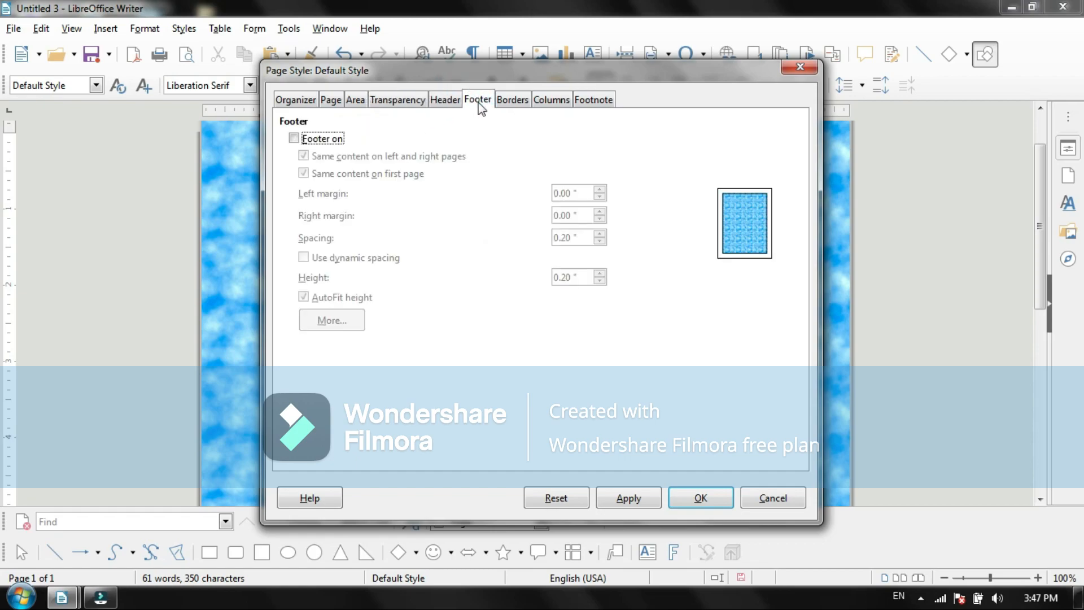
pyautogui.click(513, 101)
pyautogui.click(544, 102)
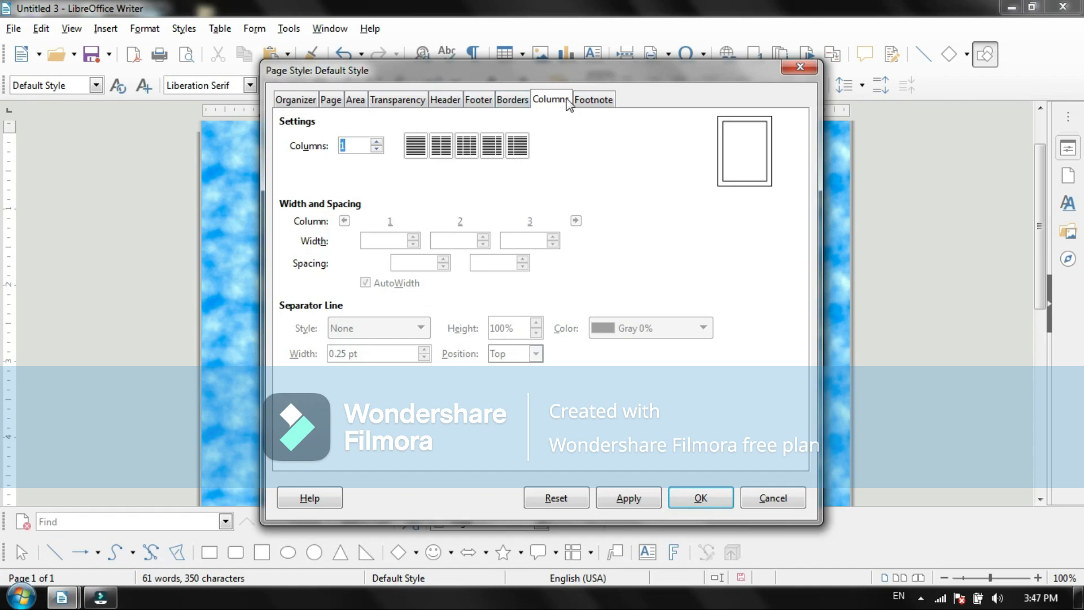
pyautogui.click(441, 148)
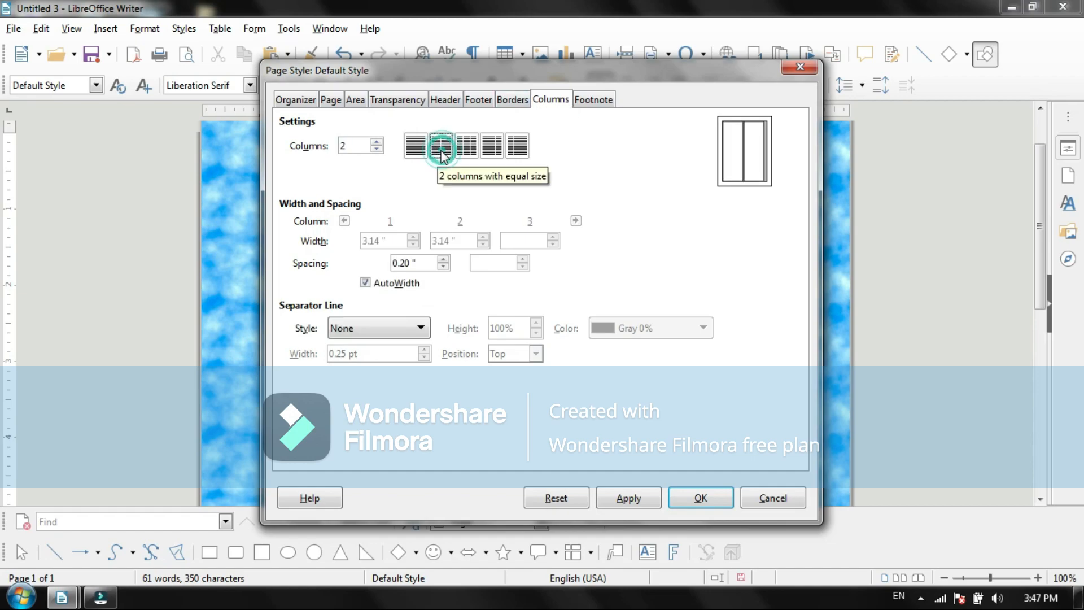
pyautogui.click(700, 497)
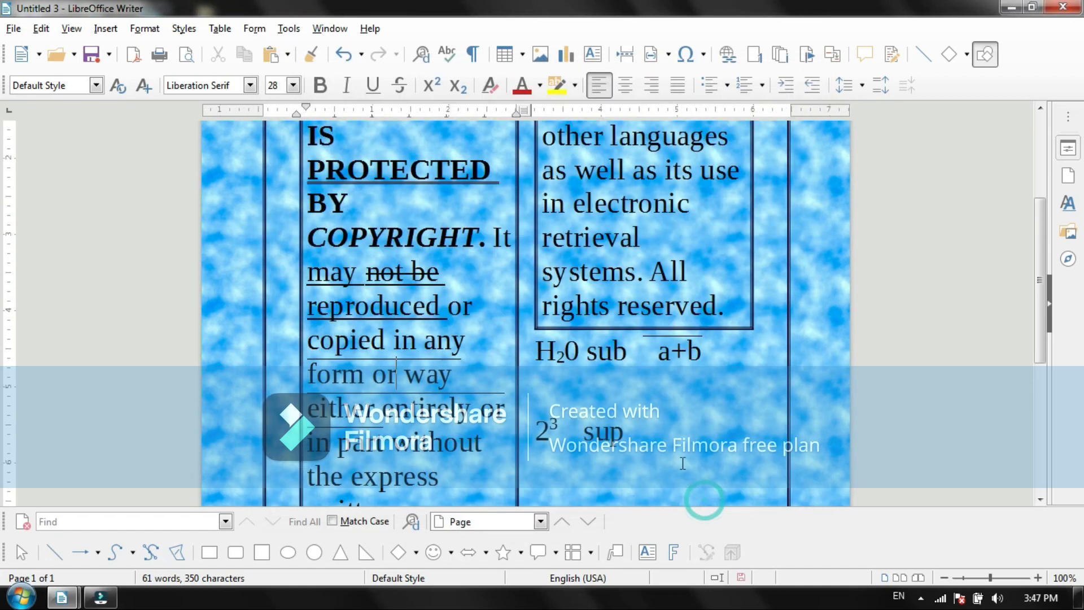
pyautogui.scroll(5, 1039, 237)
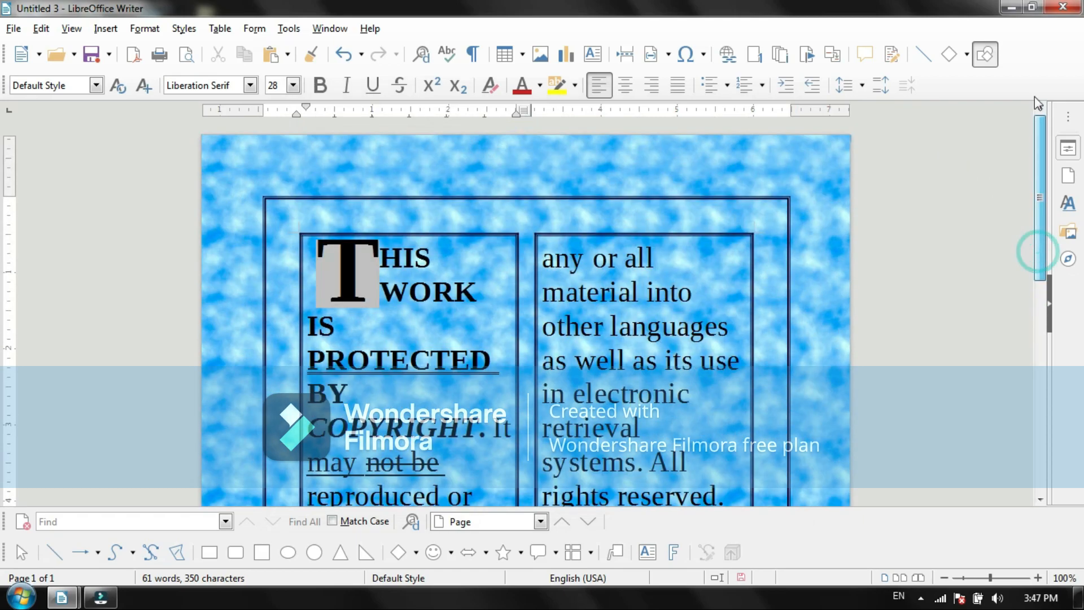
pyautogui.moveTo(1031, 148)
pyautogui.mouseDown()
pyautogui.moveTo(1043, 402)
pyautogui.moveTo(1045, 158)
pyautogui.mouseUp()
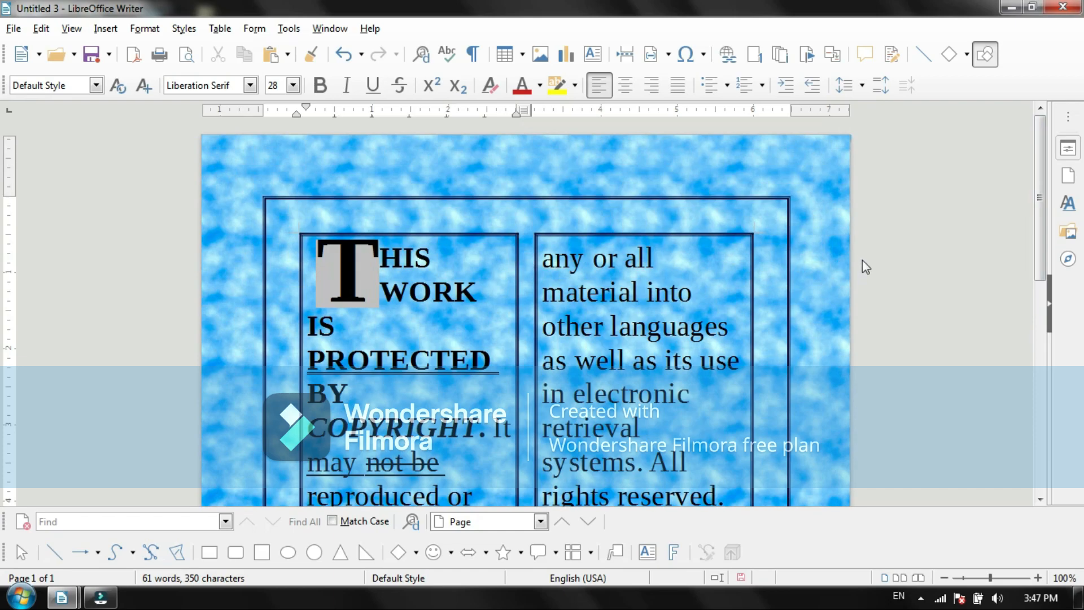
pyautogui.moveTo(1043, 212); pyautogui.dragTo(1018, 180)
# Step: Return the page style to a single-column layout and check the text down the page
pyautogui.click(144, 29)
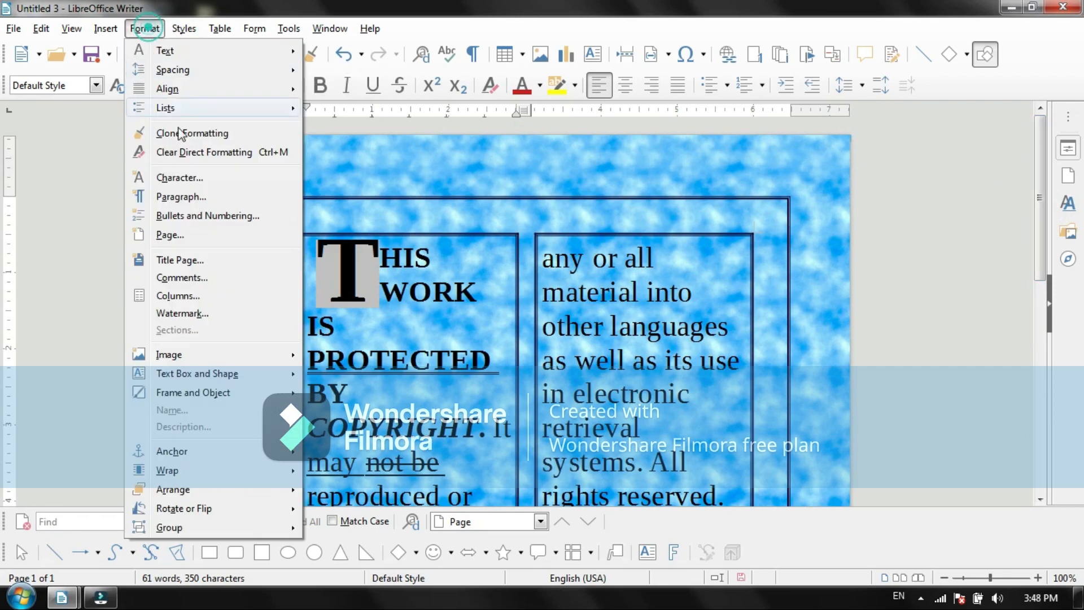
pyautogui.click(179, 243)
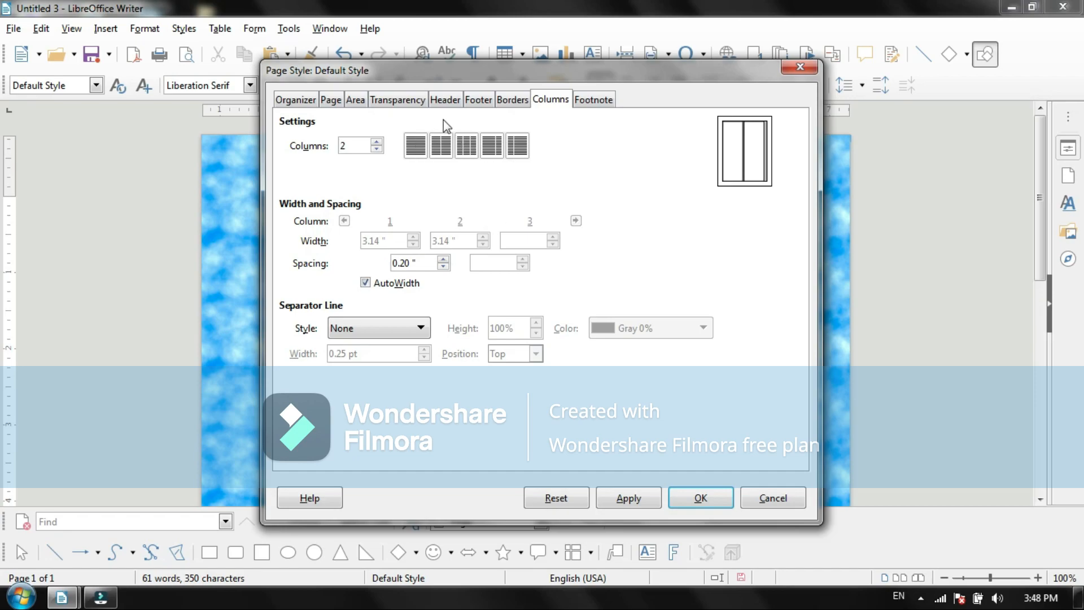
pyautogui.click(410, 148)
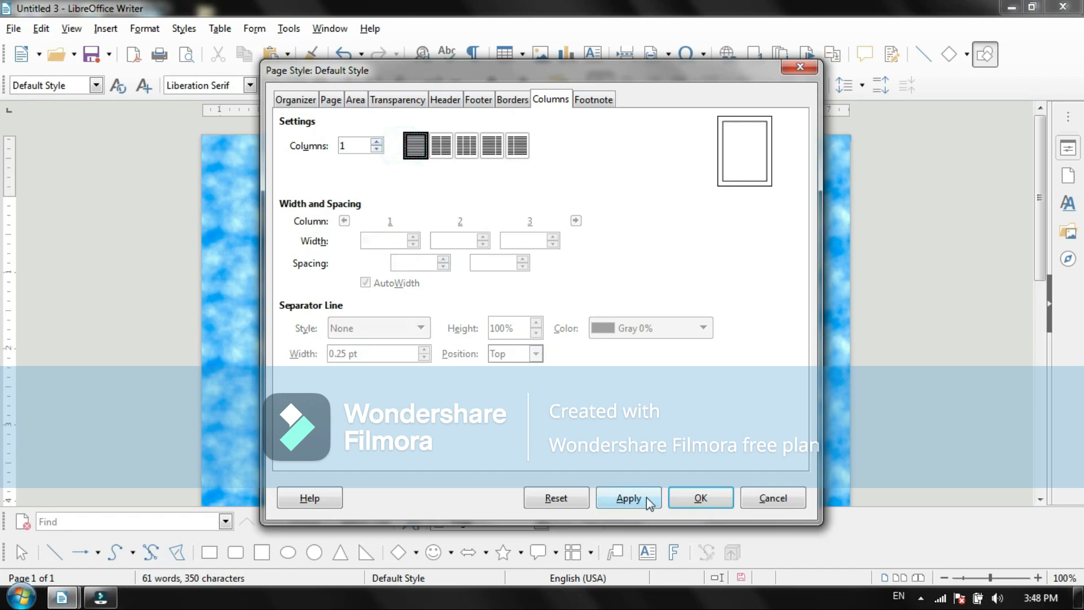
pyautogui.click(700, 498)
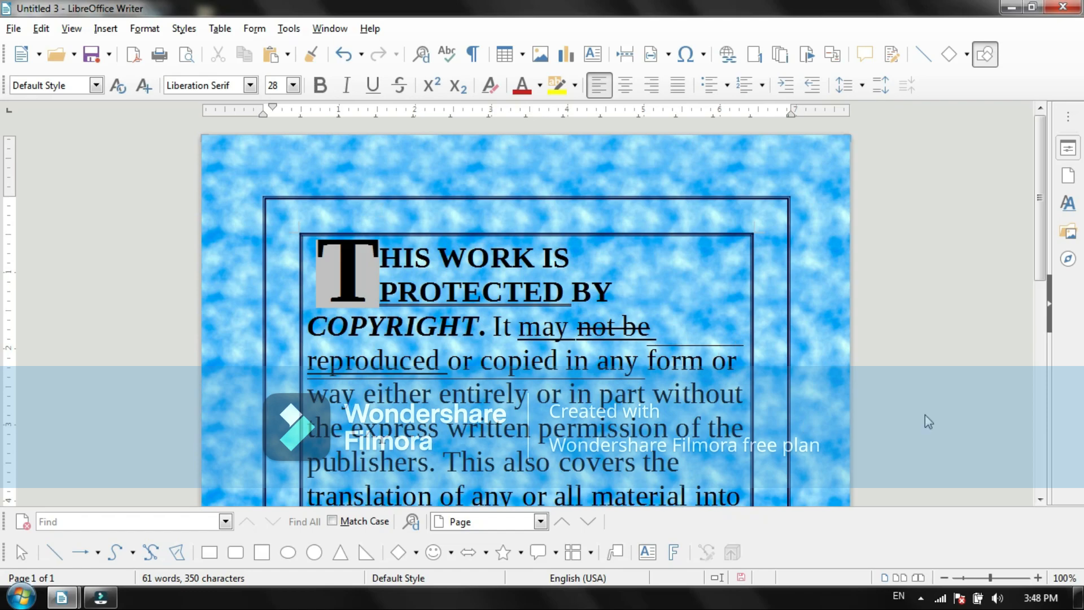
pyautogui.moveTo(1037, 255); pyautogui.dragTo(1000, 200)
pyautogui.moveTo(1003, 237); pyautogui.dragTo(1008, 442)
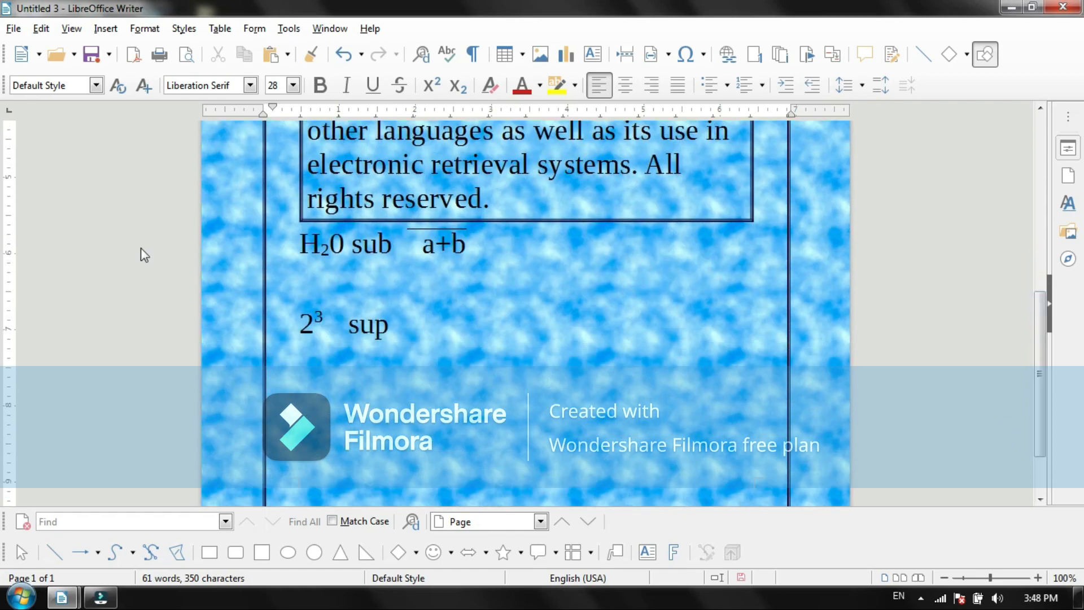
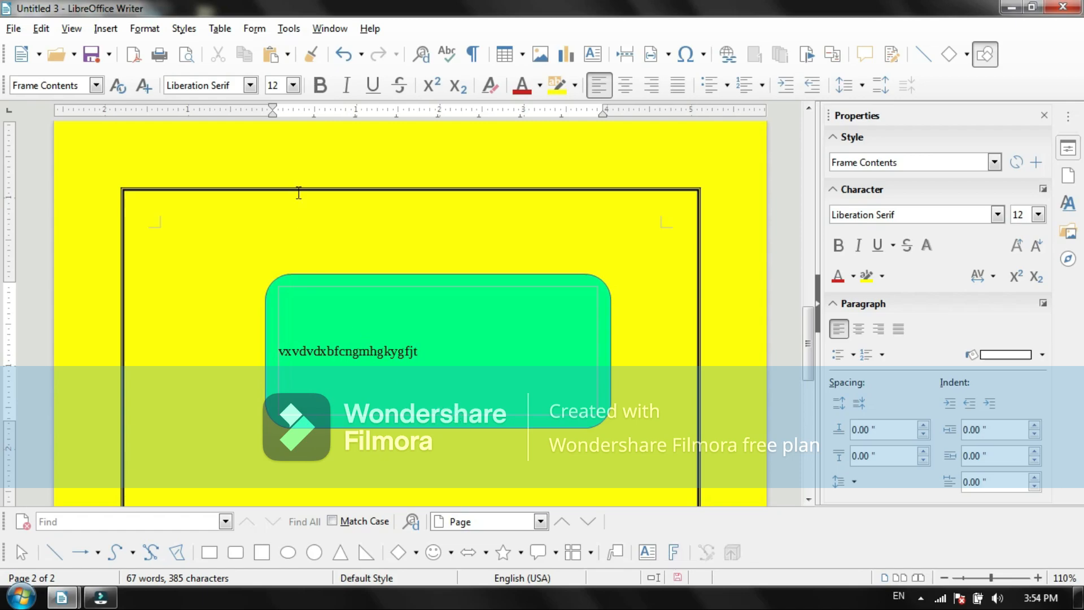
# Step: Add the text Takshashila at the start of page 2 and format it bold at 80 pt
pyautogui.click(310, 239)
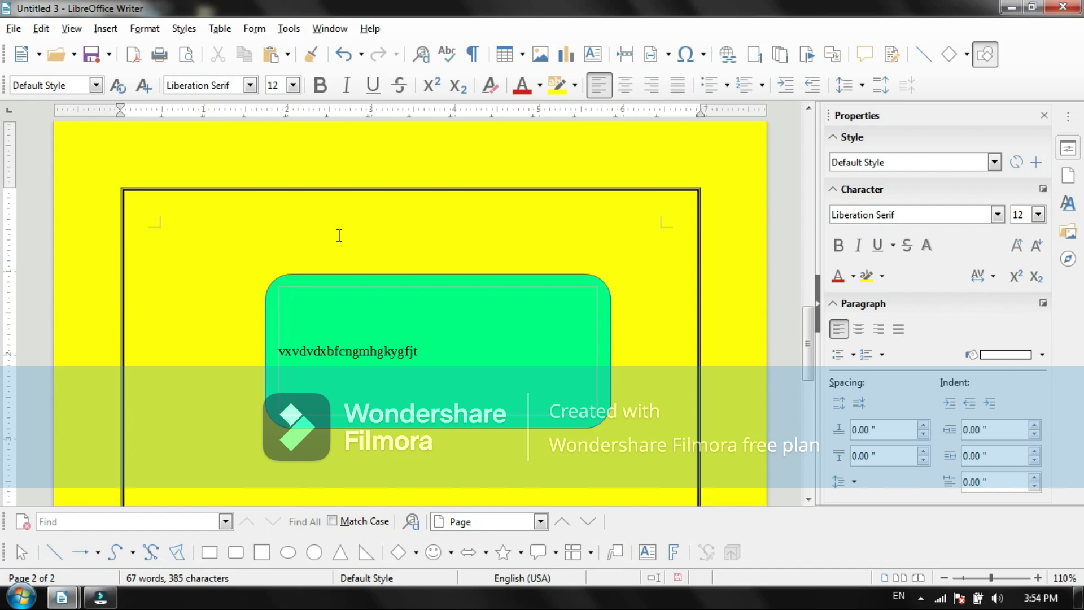
pyautogui.write('Takshashila')
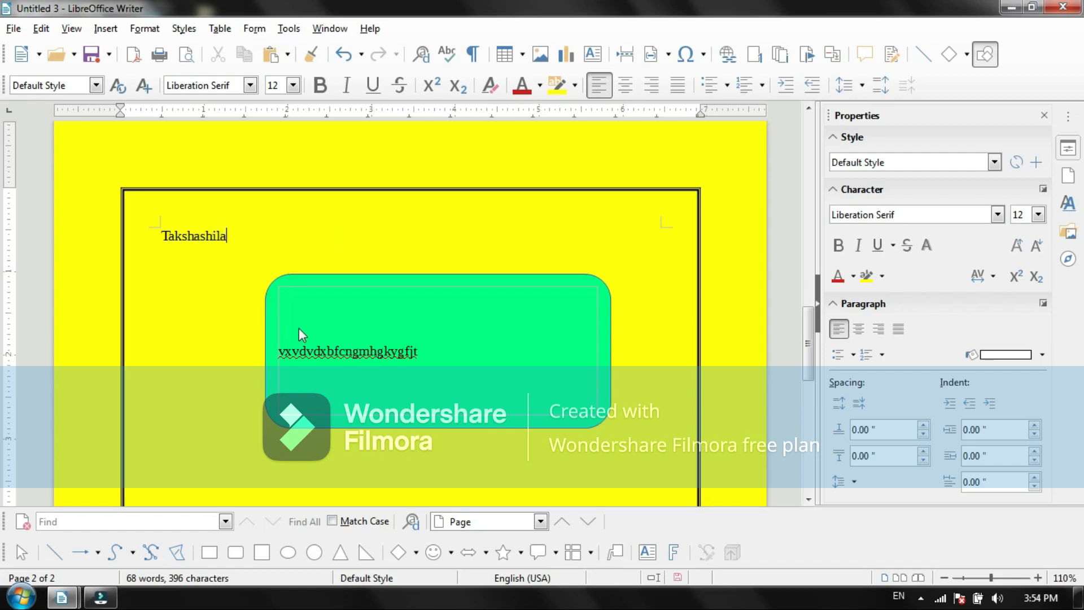
pyautogui.moveTo(227, 234); pyautogui.dragTo(159, 234)
pyautogui.click(316, 85)
pyautogui.click(292, 86)
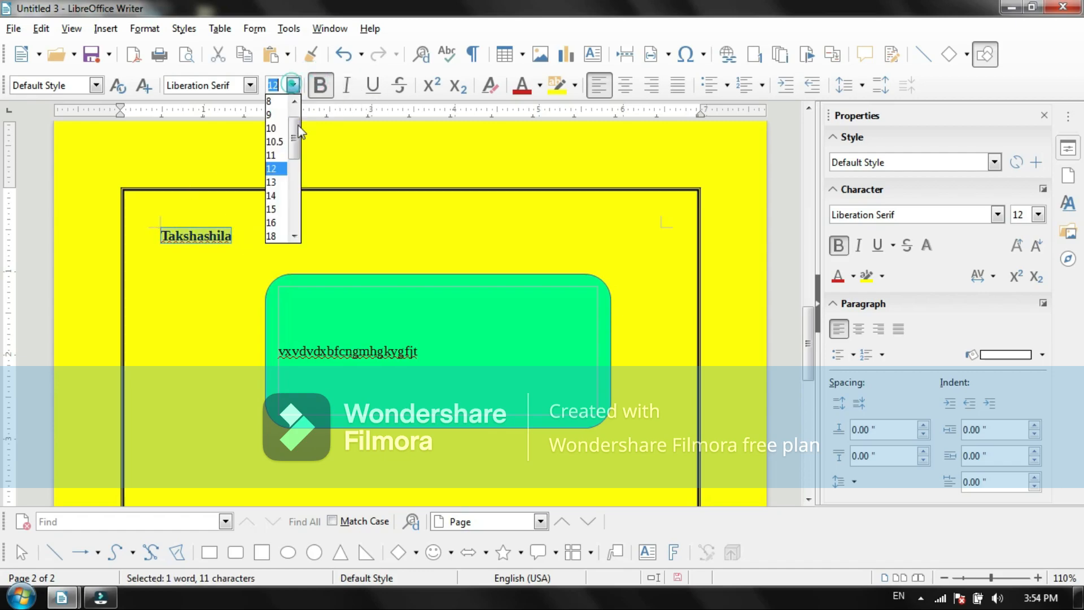
pyautogui.moveTo(300, 139); pyautogui.dragTo(303, 233)
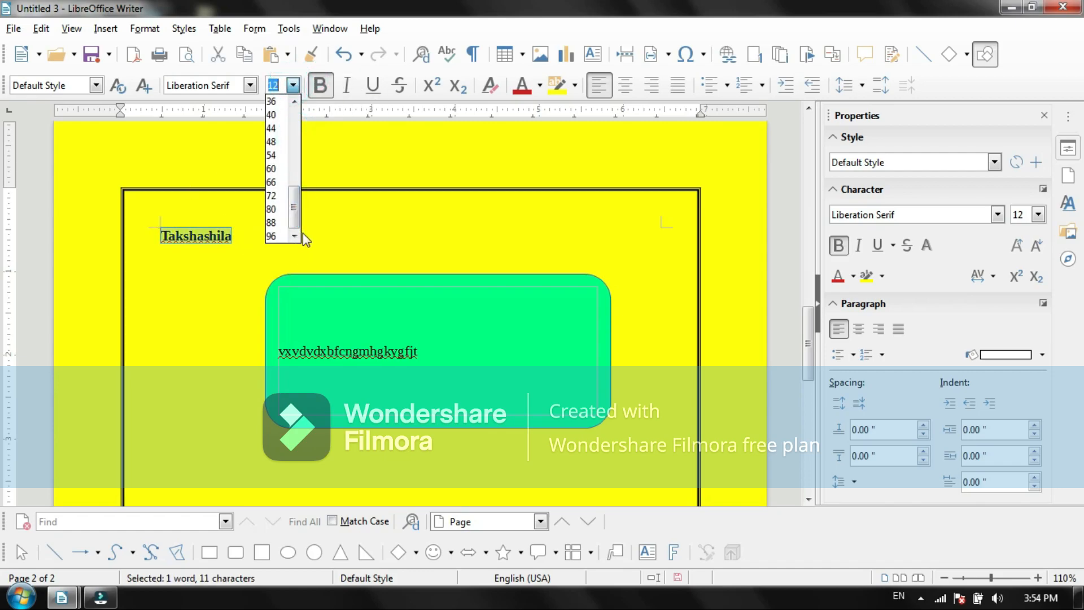
pyautogui.click(279, 239)
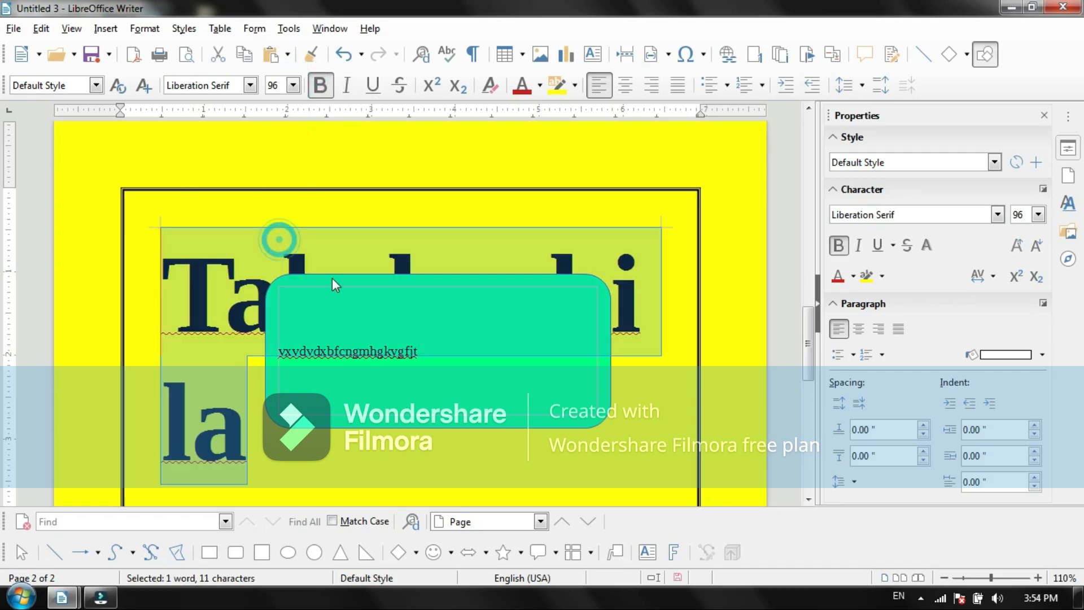
pyautogui.click(293, 85)
pyautogui.click(280, 205)
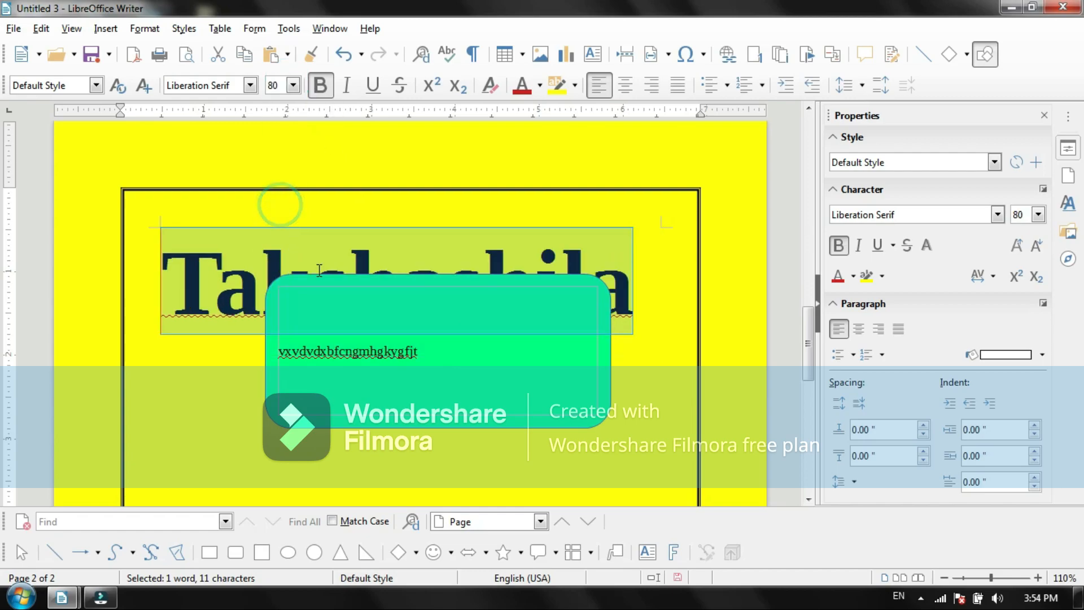
# Step: Move the green rounded rectangle down so it sits below the large Takshashila heading
pyautogui.click(377, 333)
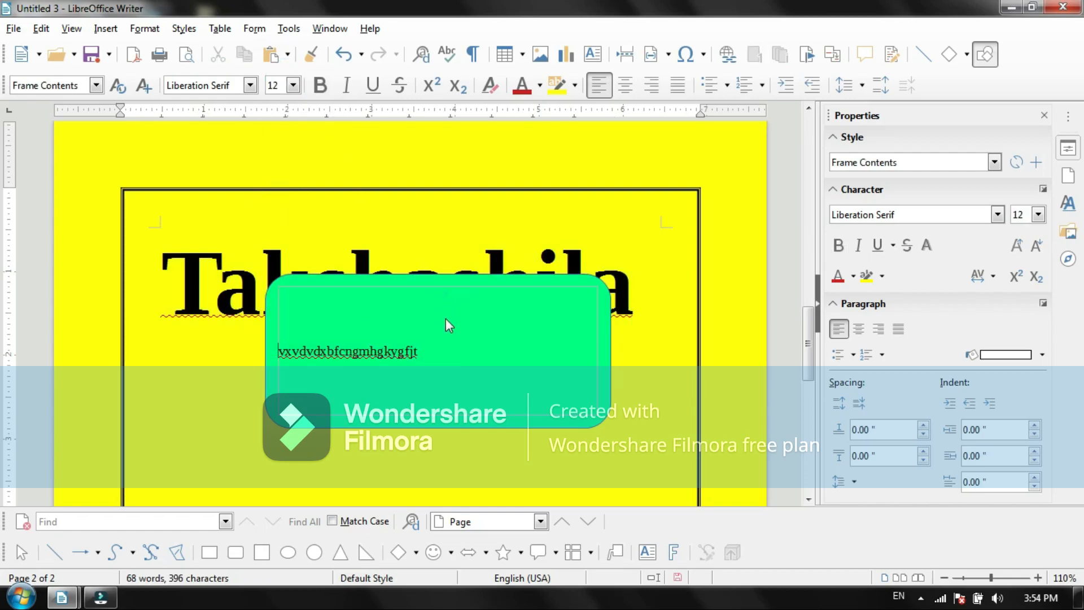
pyautogui.click(381, 279)
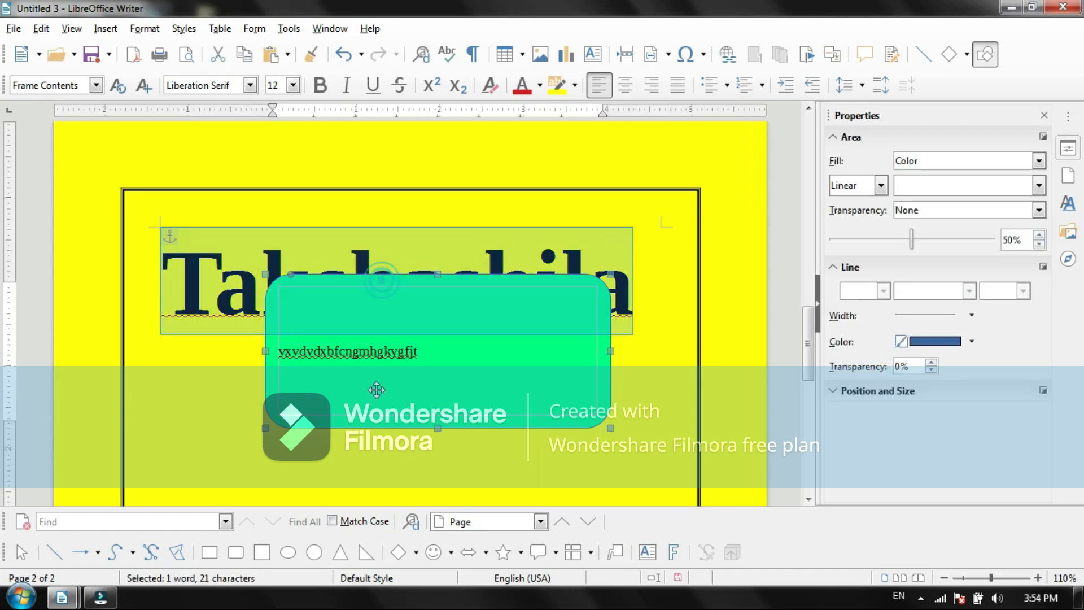
pyautogui.moveTo(421, 370); pyautogui.dragTo(392, 456)
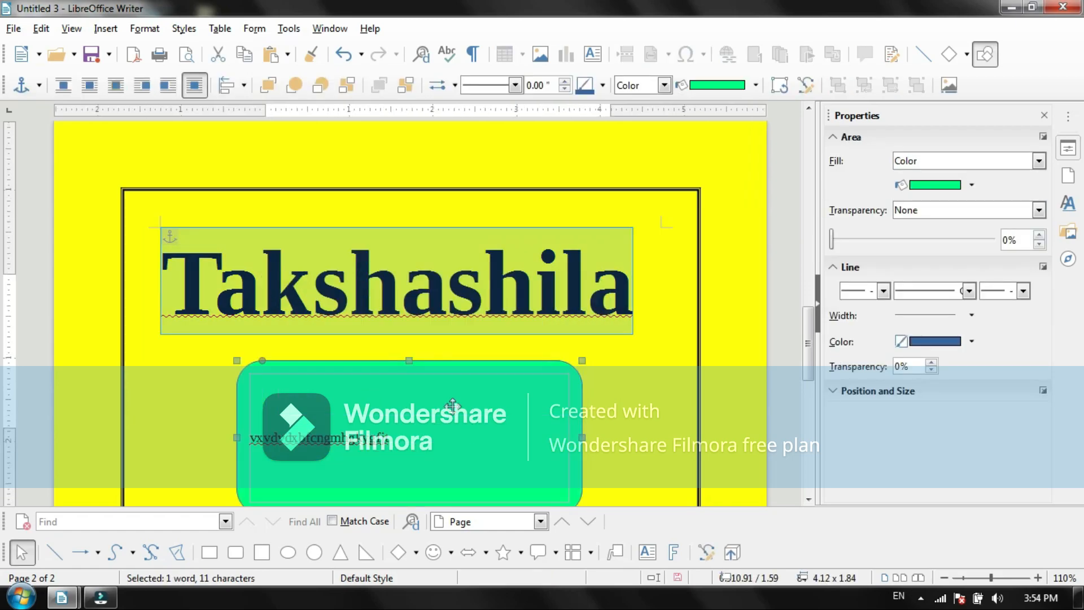
pyautogui.click(674, 351)
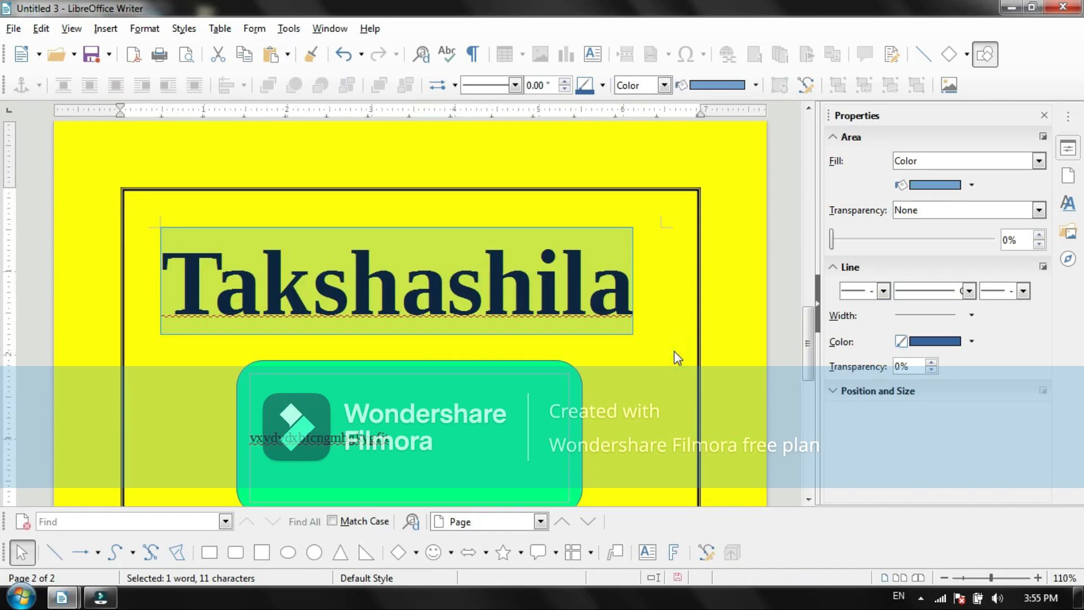
# Step: Insert a Fontwork object in the first gallery style, white letters with a thin outline
pyautogui.click(436, 436)
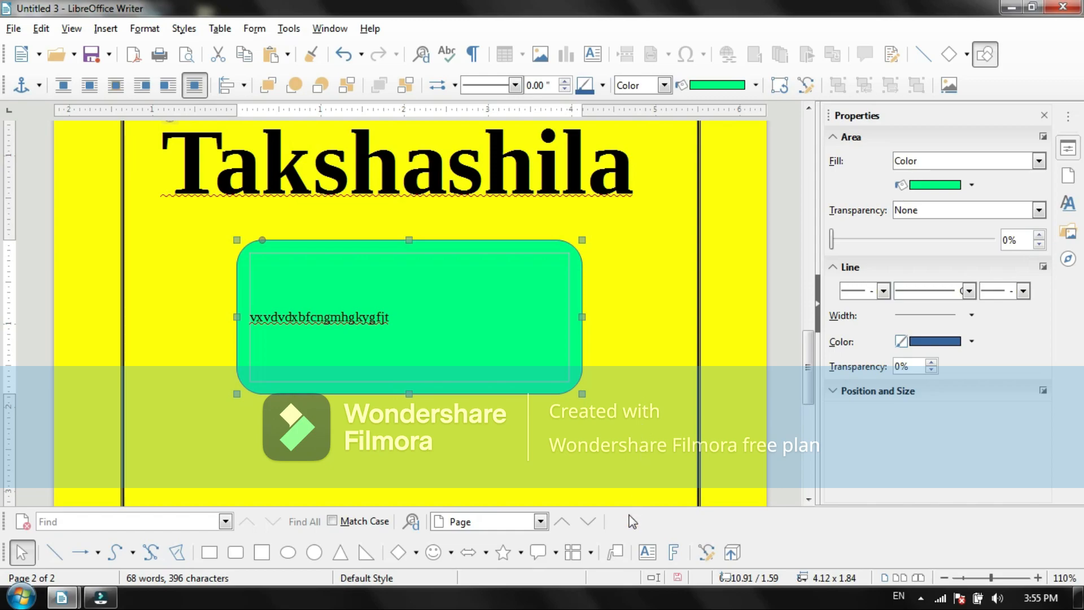
pyautogui.click(674, 553)
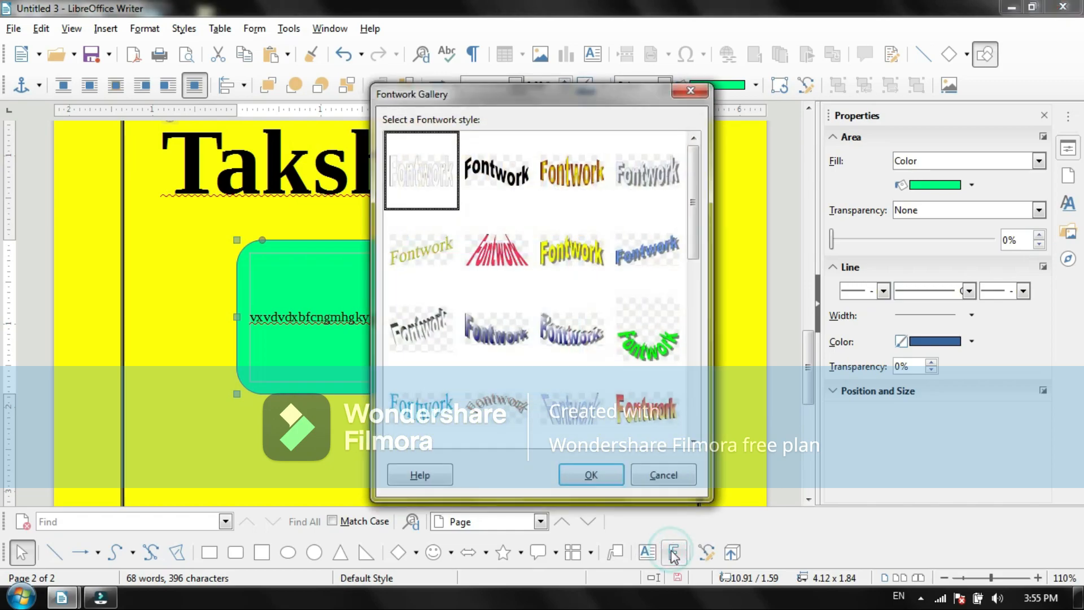
pyautogui.click(587, 476)
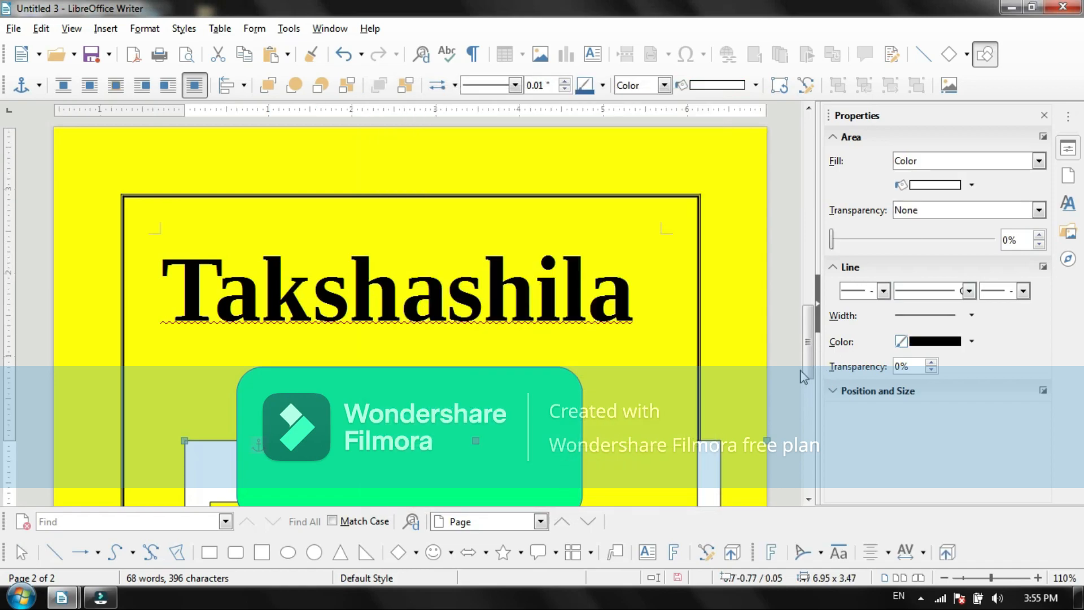
pyautogui.scroll(-5, 808, 338)
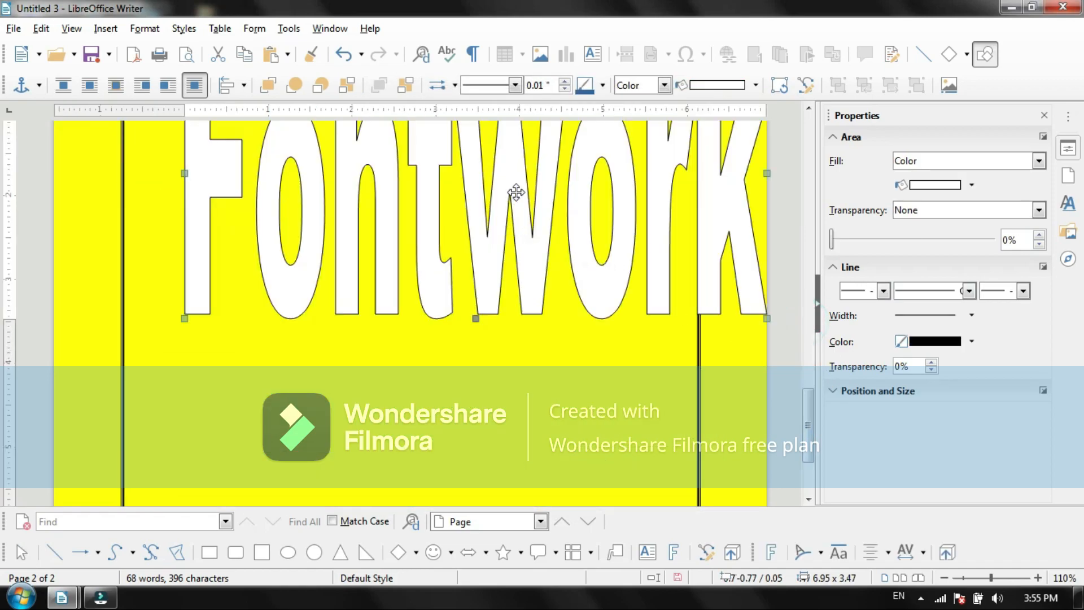
# Step: Replace the Fontwork object's sample text with Takshashila
pyautogui.scroll(3, 533, 181)
pyautogui.doubleClick(551, 358)
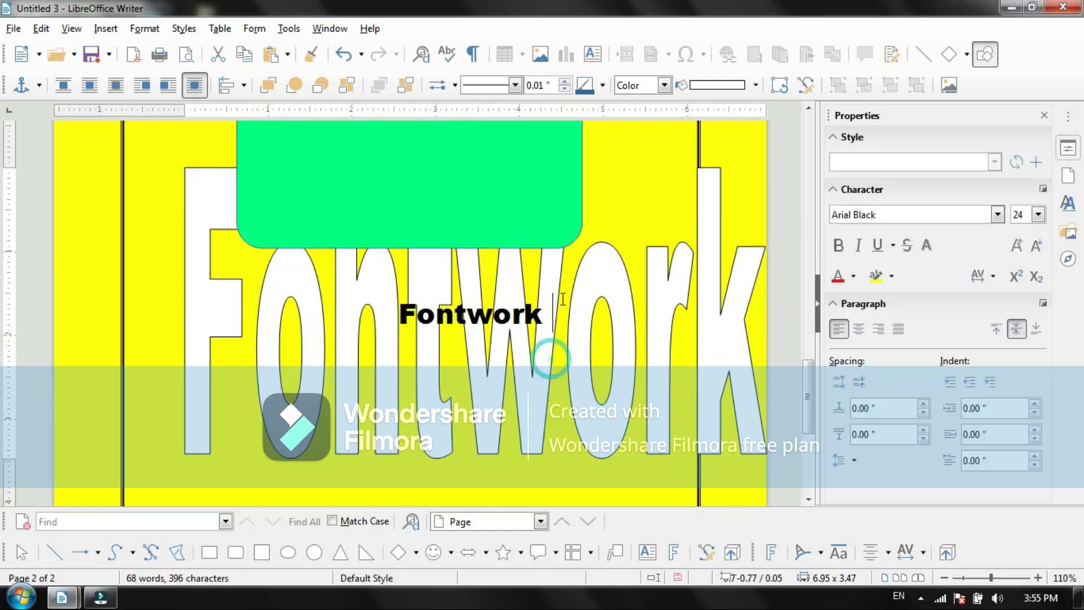
pyautogui.press('BackSpace')
pyautogui.press('BackSpace')
pyautogui.press('BackSpace')
pyautogui.press('BackSpace')
pyautogui.press('BackSpace')
pyautogui.press('BackSpace')
pyautogui.press('BackSpace')
pyautogui.press('BackSpace')
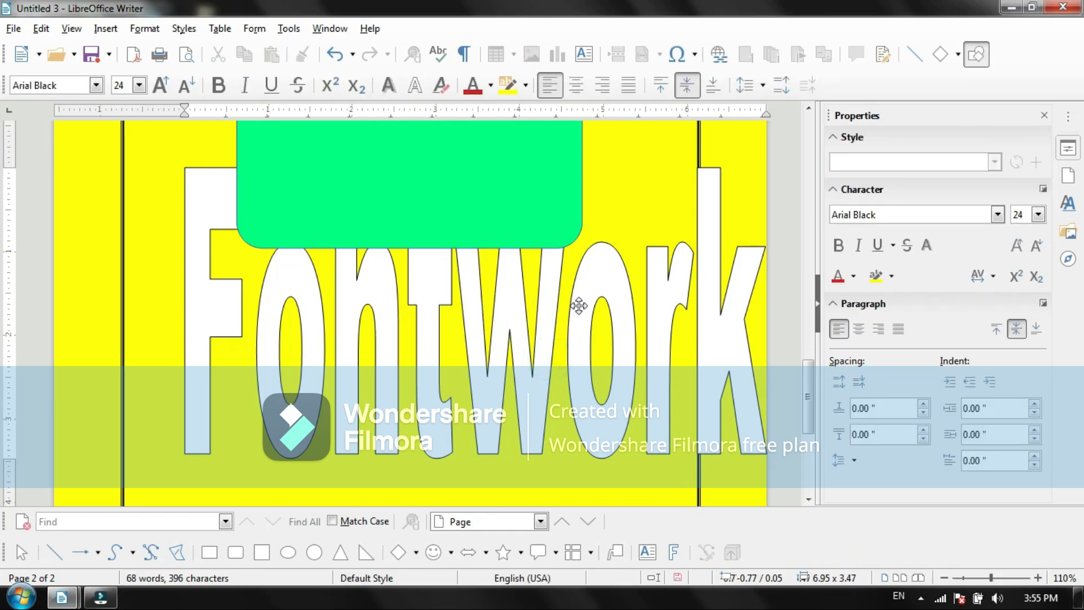
pyautogui.write('Taks')
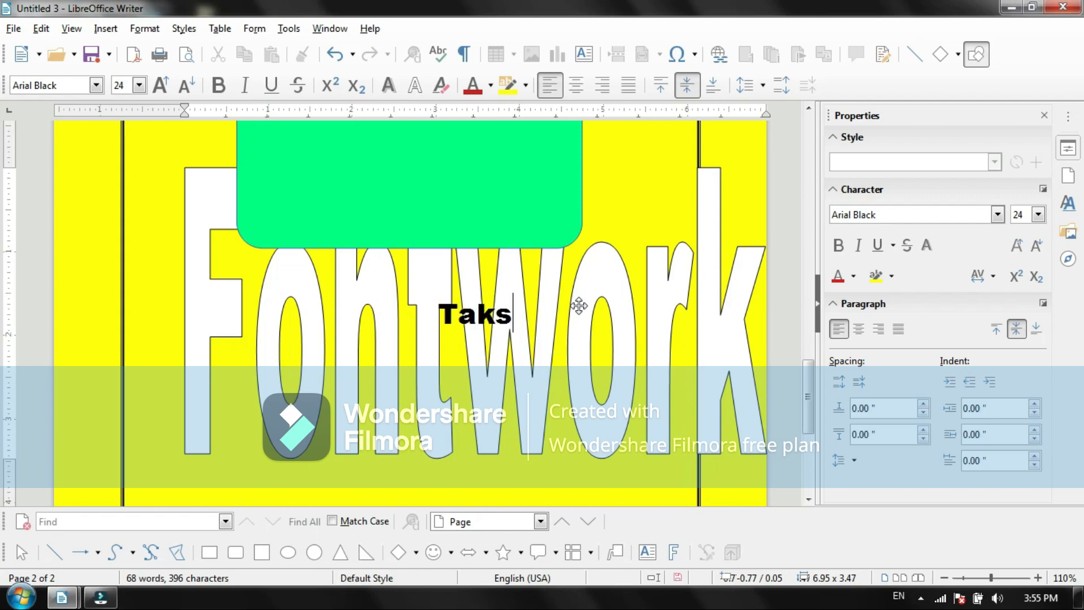
pyautogui.write('hashila')
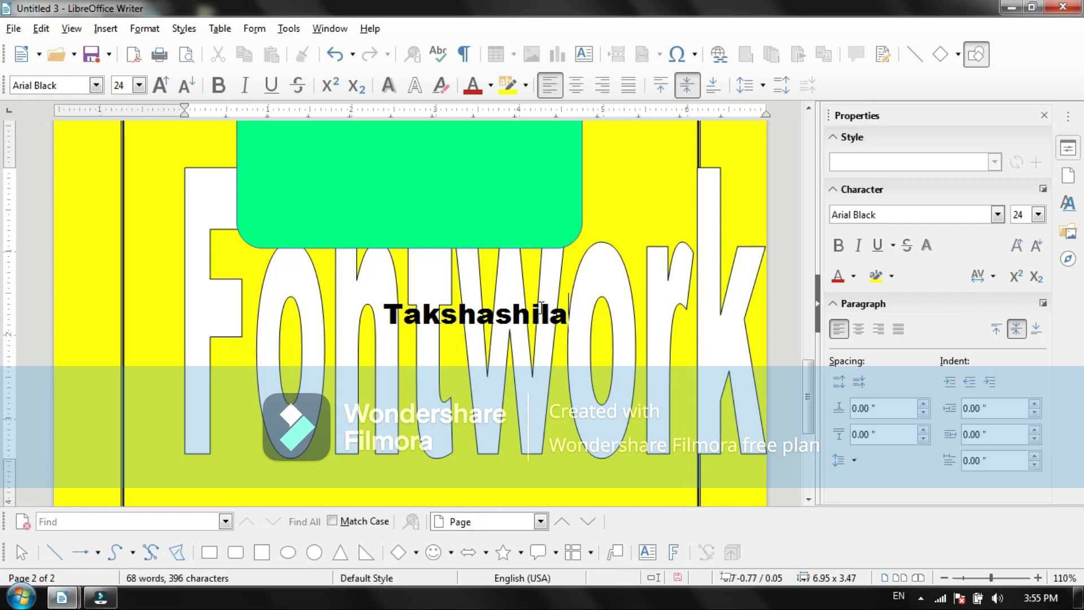
pyautogui.press('Escape')
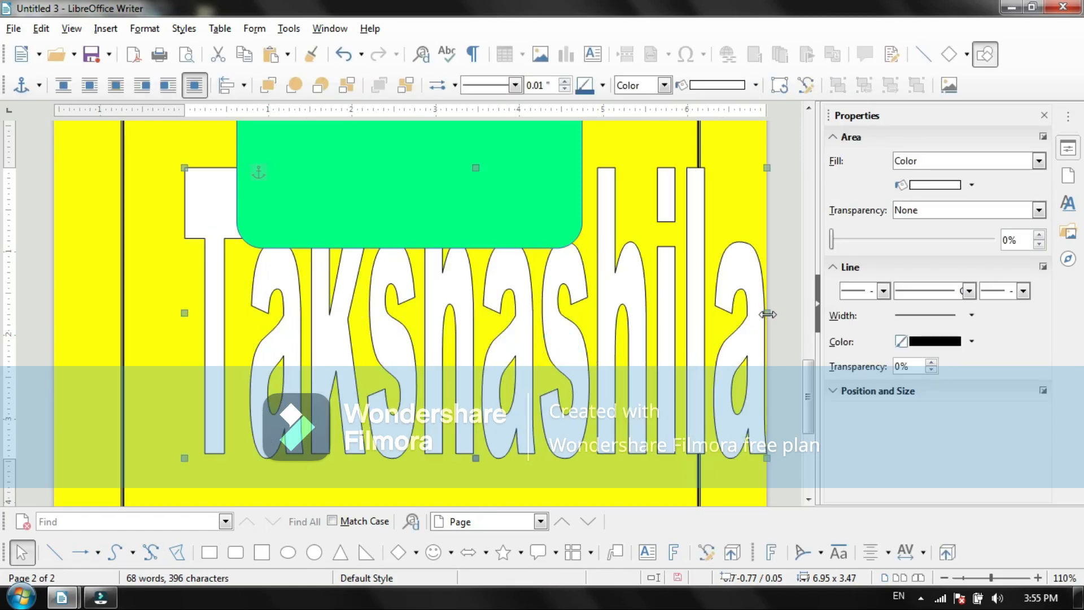
# Step: Shrink the Fontwork text to about 4.08 x 1.05 inches and place it below the green rectangle
pyautogui.moveTo(766, 313); pyautogui.dragTo(441, 501)
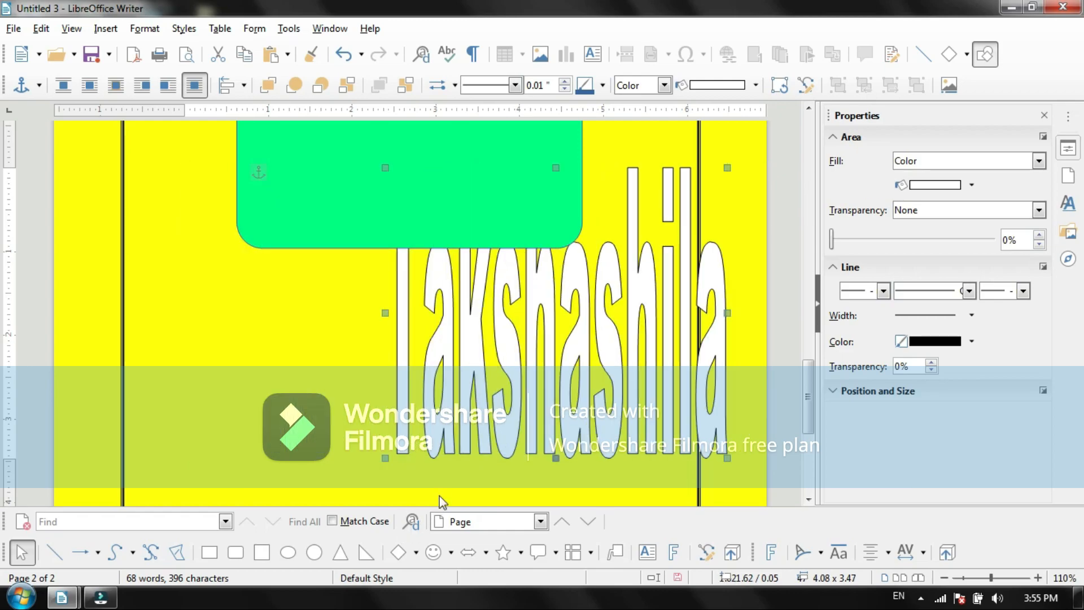
pyautogui.moveTo(555, 465); pyautogui.dragTo(551, 447)
pyautogui.moveTo(541, 316); pyautogui.dragTo(364, 337)
pyautogui.moveTo(381, 171); pyautogui.dragTo(379, 338)
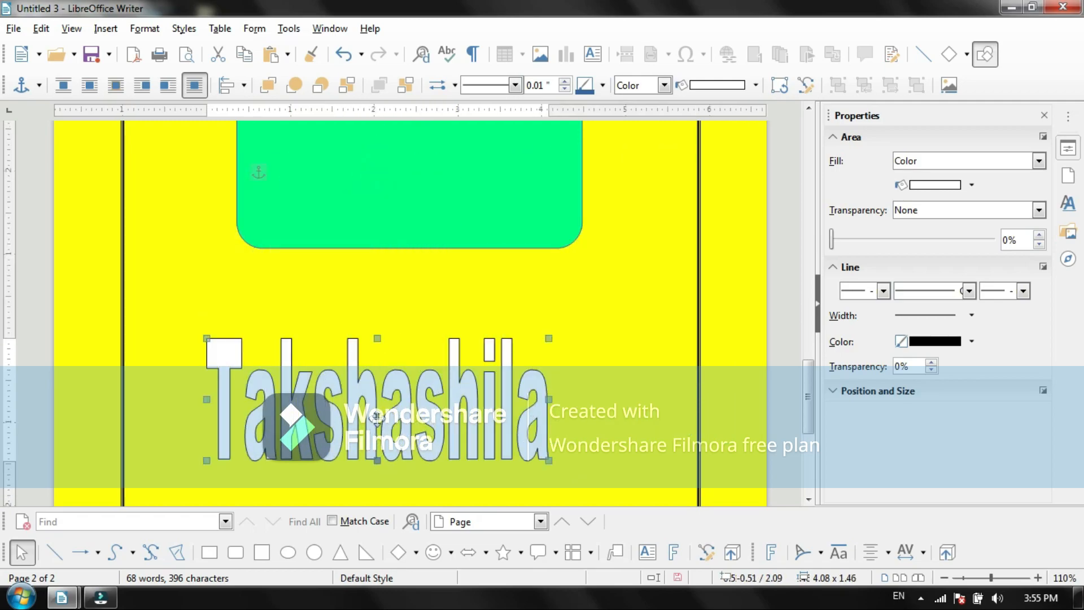
pyautogui.moveTo(366, 381); pyautogui.dragTo(433, 282)
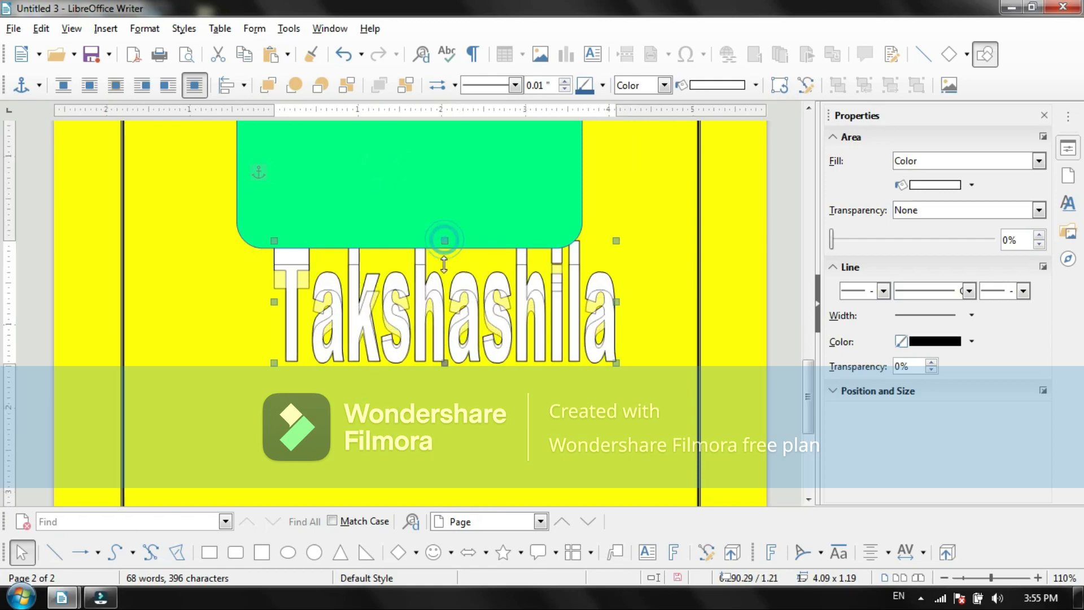
pyautogui.moveTo(445, 239); pyautogui.dragTo(444, 275)
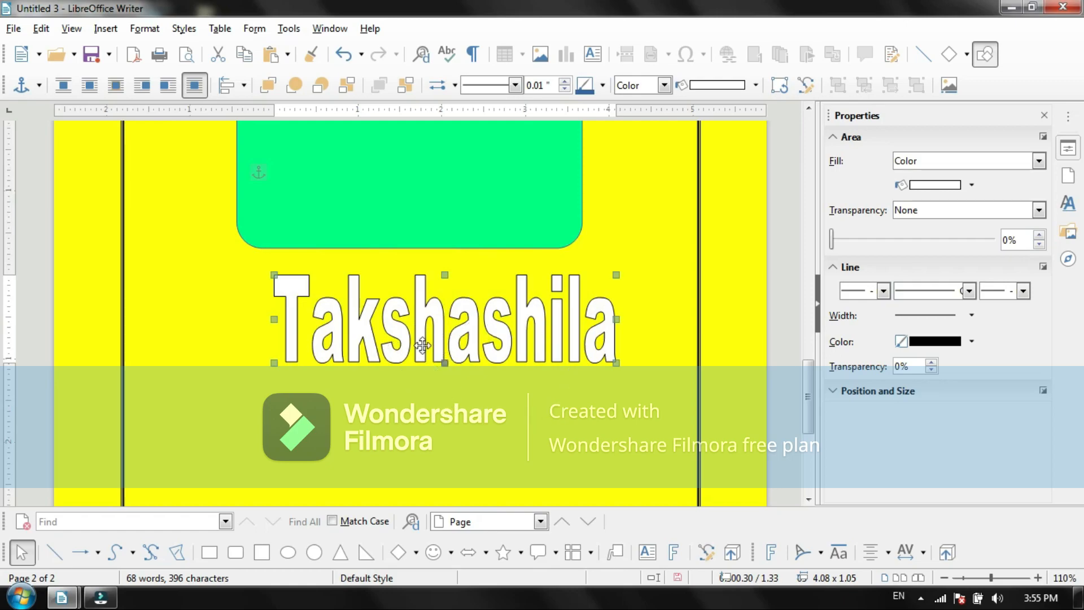
pyautogui.moveTo(444, 324); pyautogui.dragTo(355, 356)
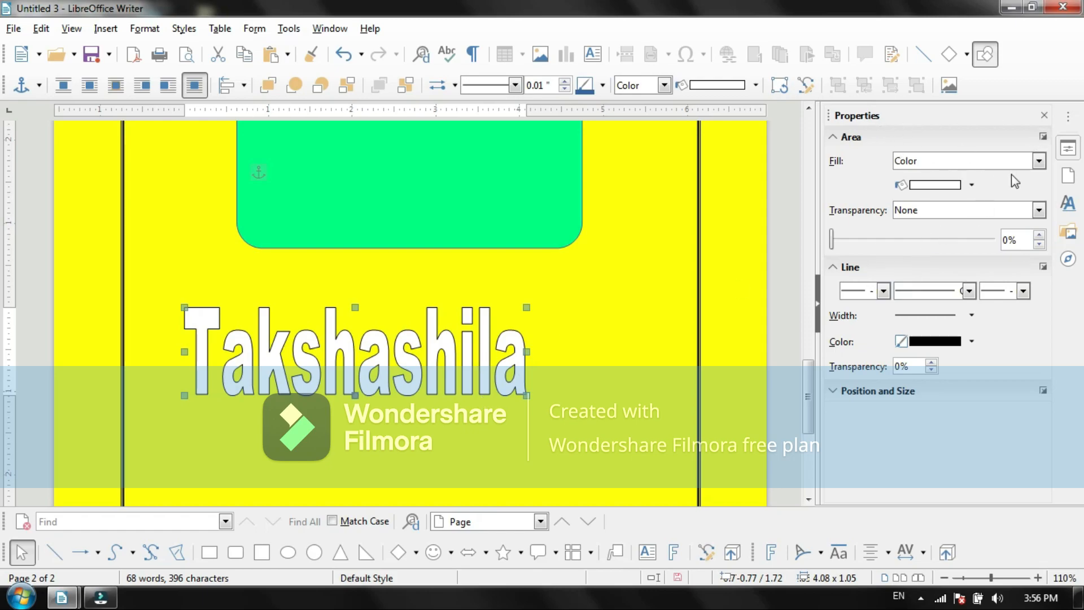
# Step: Fill the Fontwork letters with the Little Clouds bitmap
pyautogui.click(1039, 161)
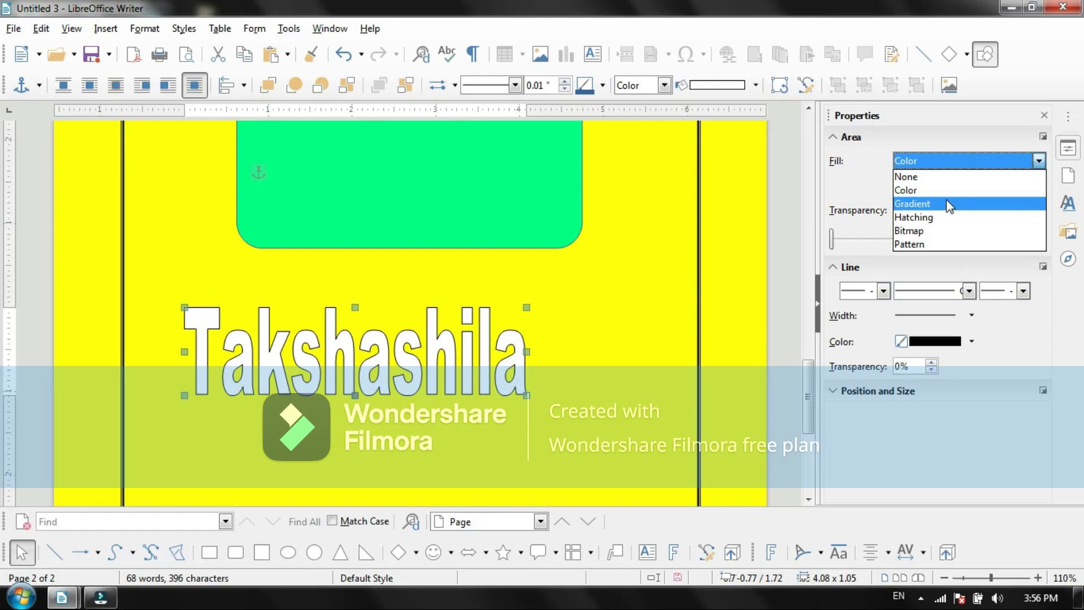
pyautogui.click(925, 230)
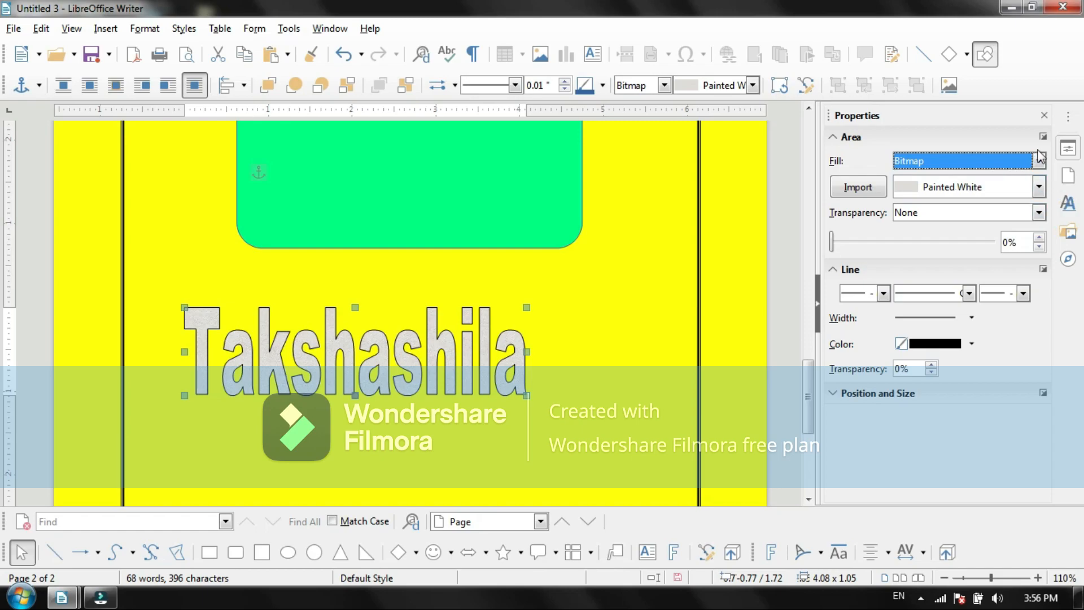
pyautogui.click(1019, 187)
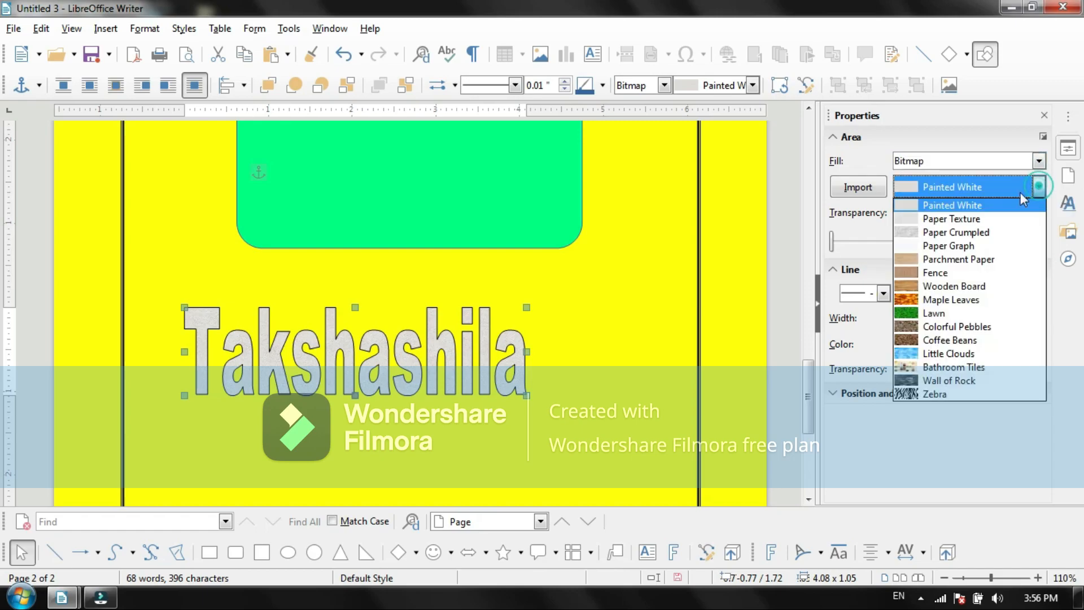
pyautogui.click(938, 354)
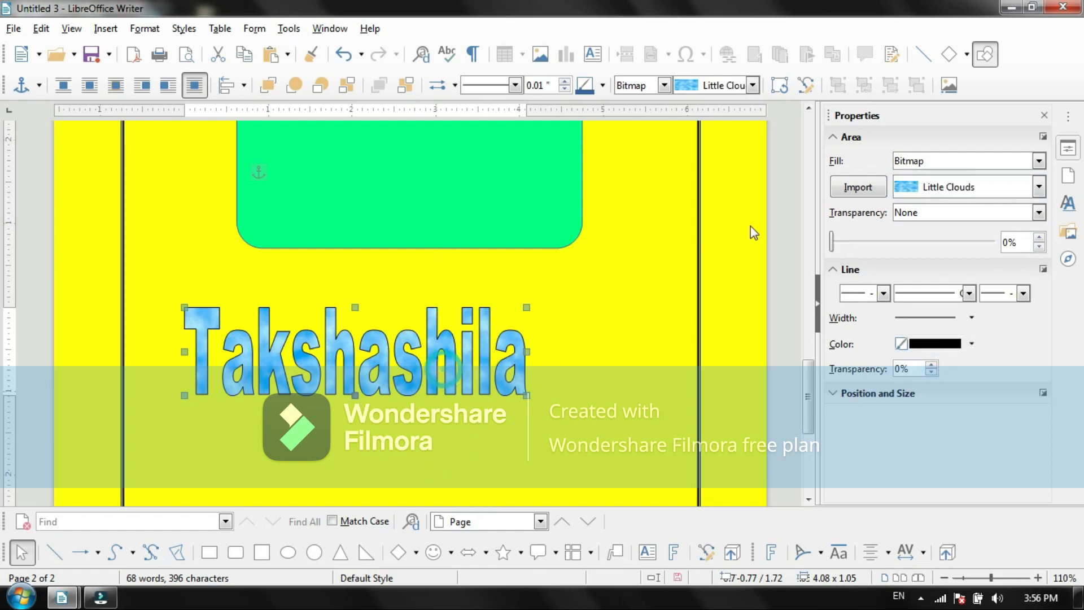
# Step: Move the cloud-filled Fontwork text up onto the green rounded rectangle
pyautogui.moveTo(807, 377)
pyautogui.mouseDown()
pyautogui.moveTo(807, 331)
pyautogui.moveTo(803, 367)
pyautogui.mouseUp()
pyautogui.click(801, 322)
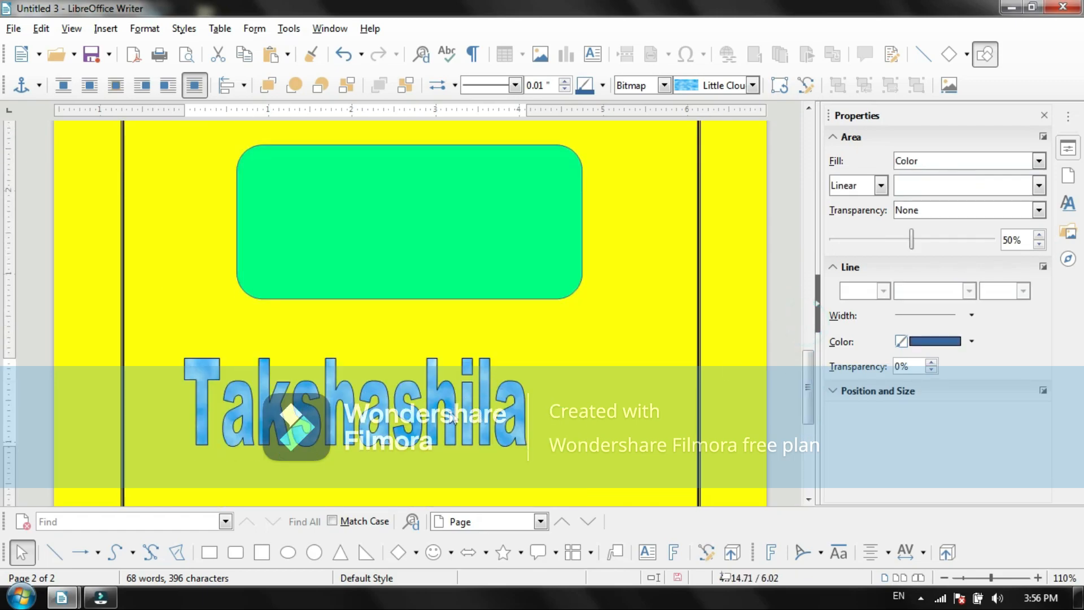
pyautogui.doubleClick(342, 413)
pyautogui.moveTo(341, 412); pyautogui.dragTo(329, 450)
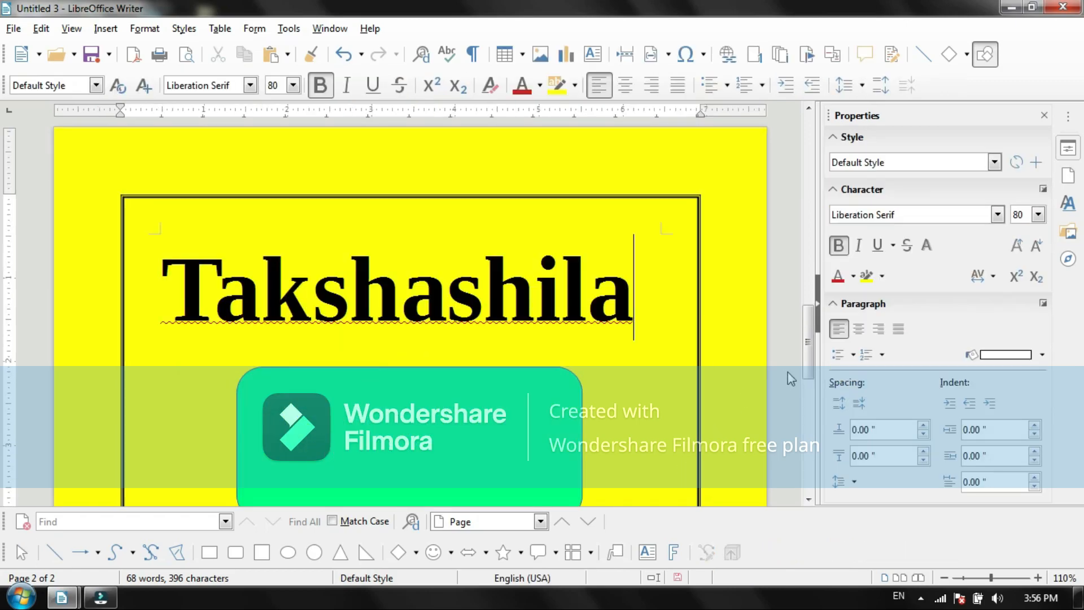
pyautogui.moveTo(810, 354); pyautogui.dragTo(809, 403)
pyautogui.click(376, 394)
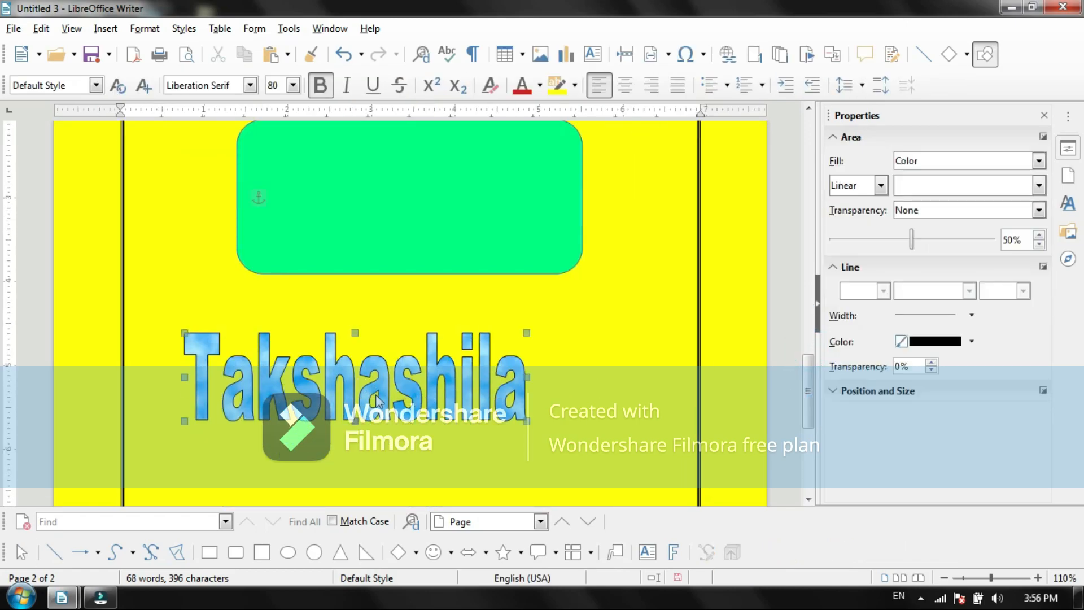
pyautogui.moveTo(376, 396); pyautogui.dragTo(434, 206)
pyautogui.click(330, 376)
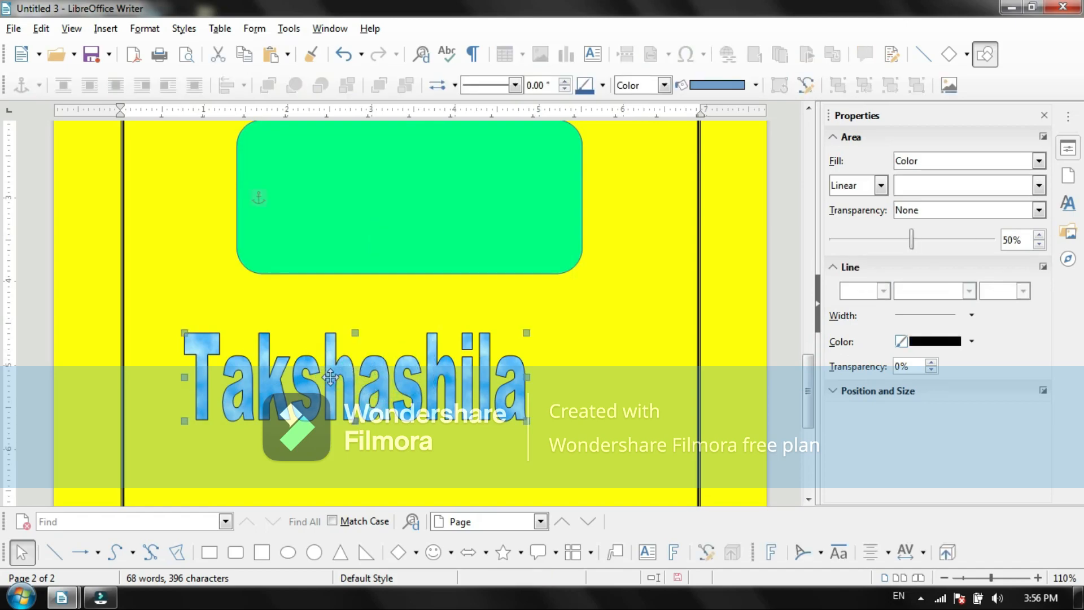
pyautogui.moveTo(330, 376); pyautogui.dragTo(399, 186)
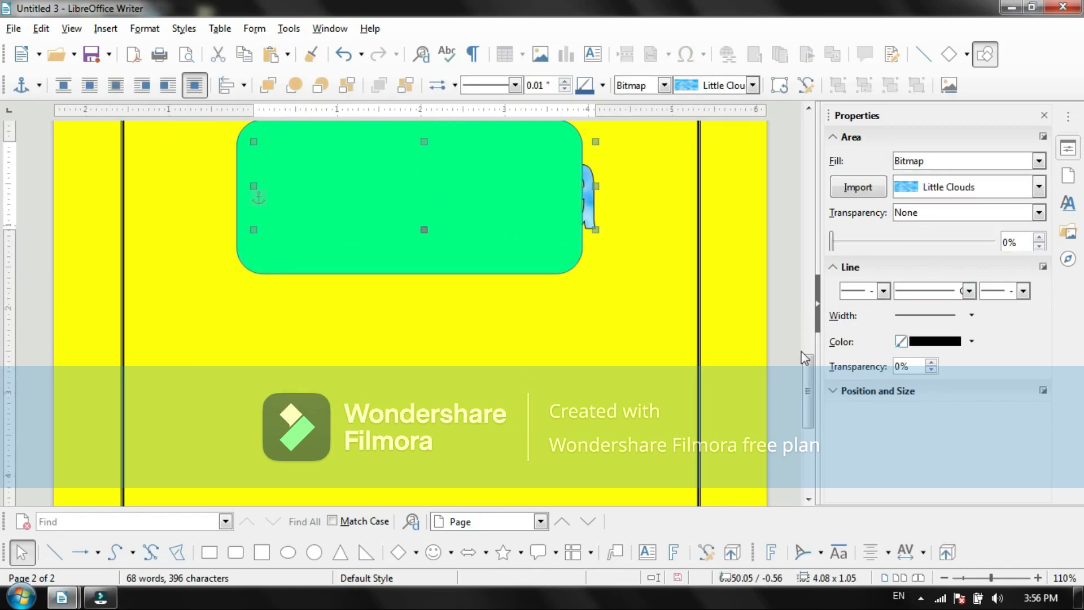
# Step: Try the Forward One, Back One, Bring to Front and Send to Back orders on the cloud-filled Fontwork text
pyautogui.scroll(5, 807, 365)
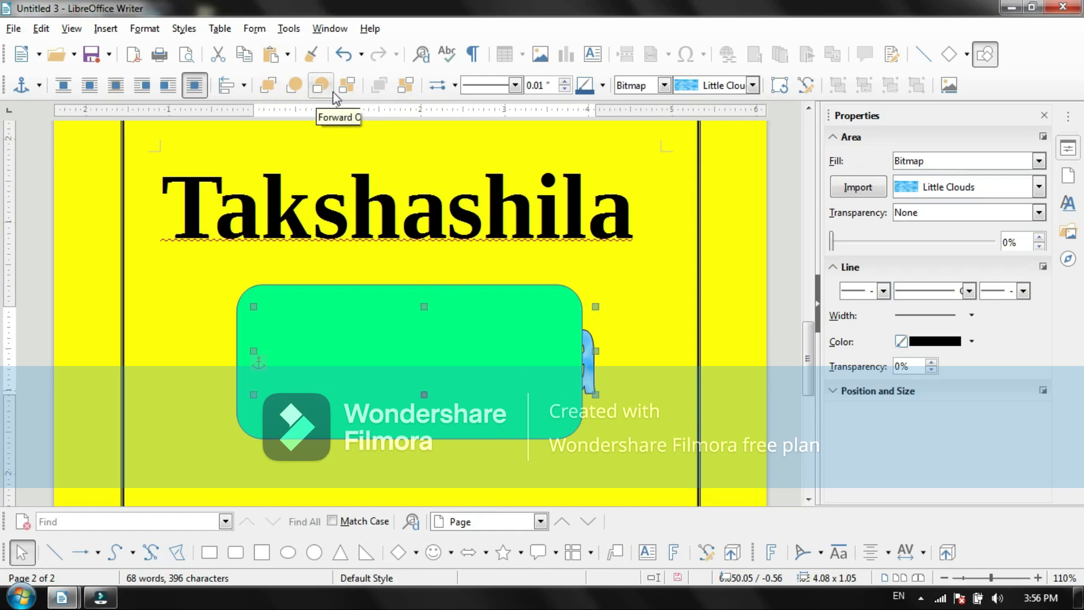
pyautogui.click(293, 91)
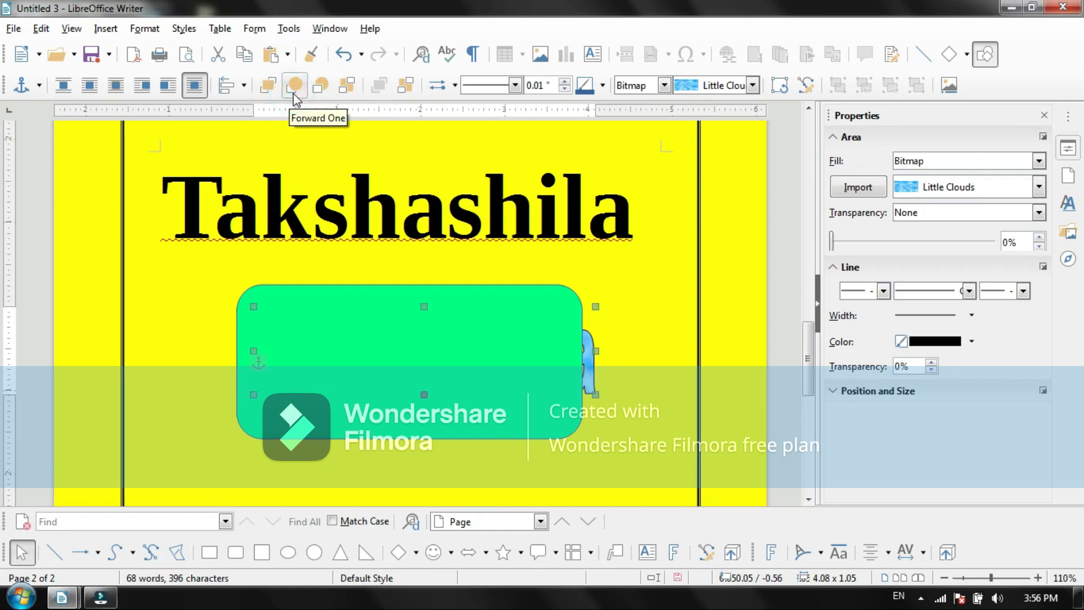
pyautogui.click(319, 86)
pyautogui.click(298, 86)
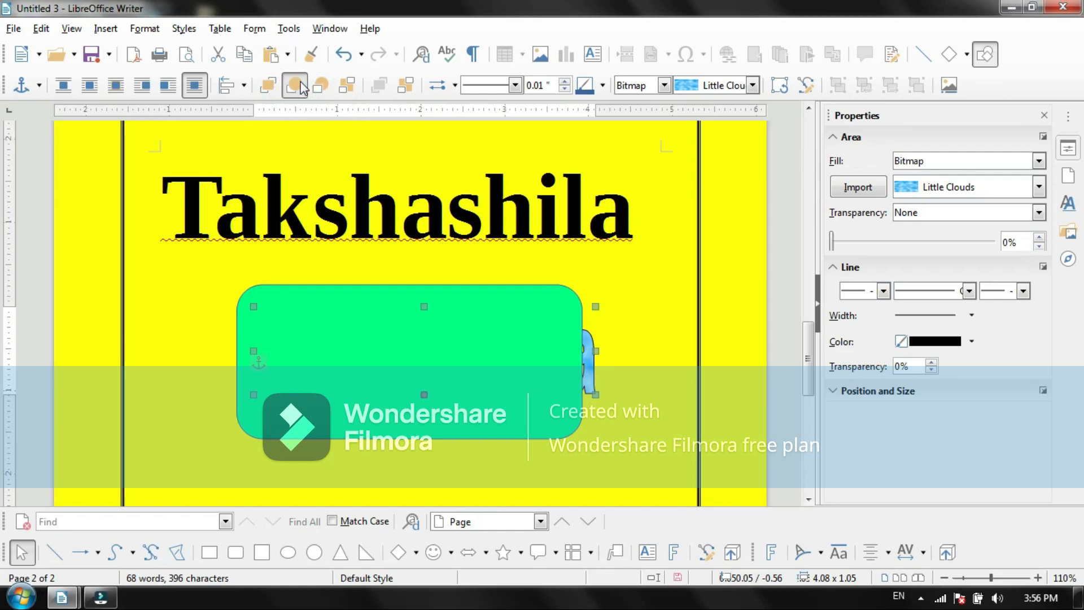
pyautogui.click(301, 87)
pyautogui.click(277, 87)
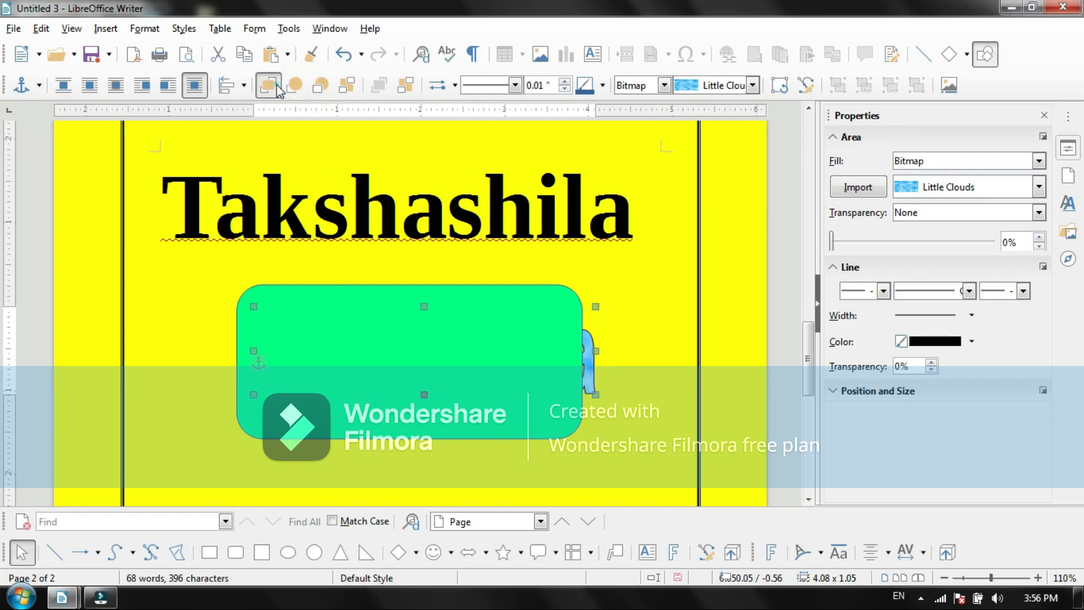
pyautogui.click(277, 87)
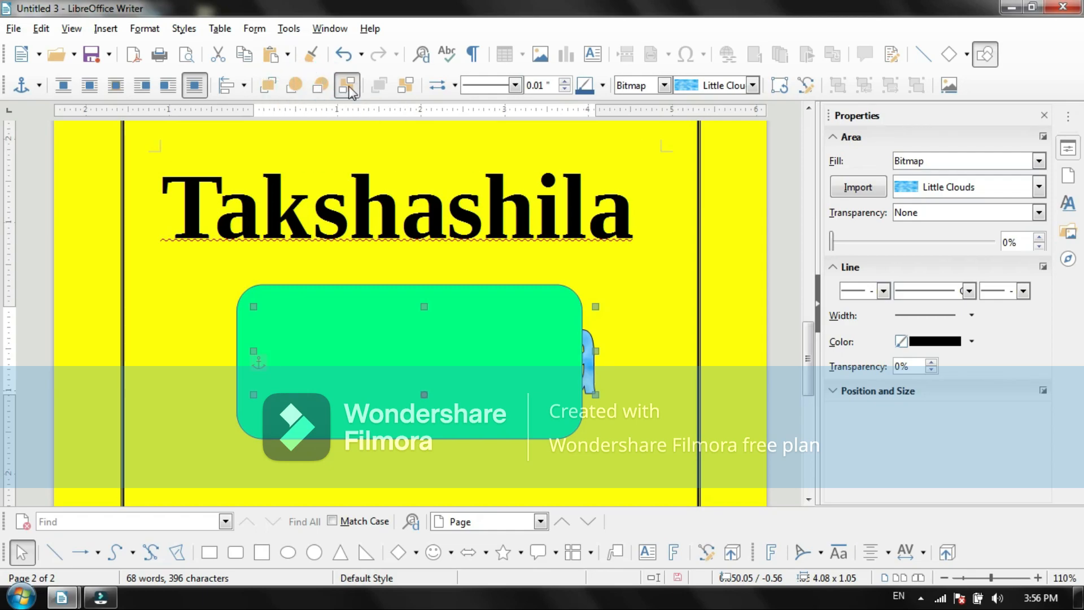
pyautogui.click(348, 87)
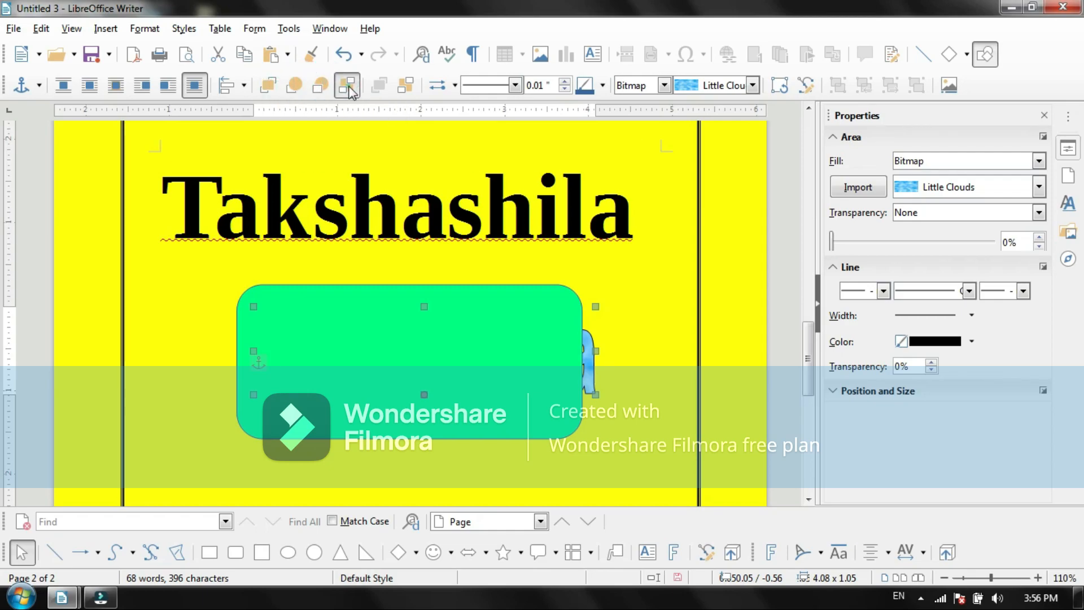
# Step: Move the Fontwork text slightly left within the green rectangle's area and bring it forward one level
pyautogui.click(589, 361)
pyautogui.moveTo(515, 356); pyautogui.dragTo(489, 358)
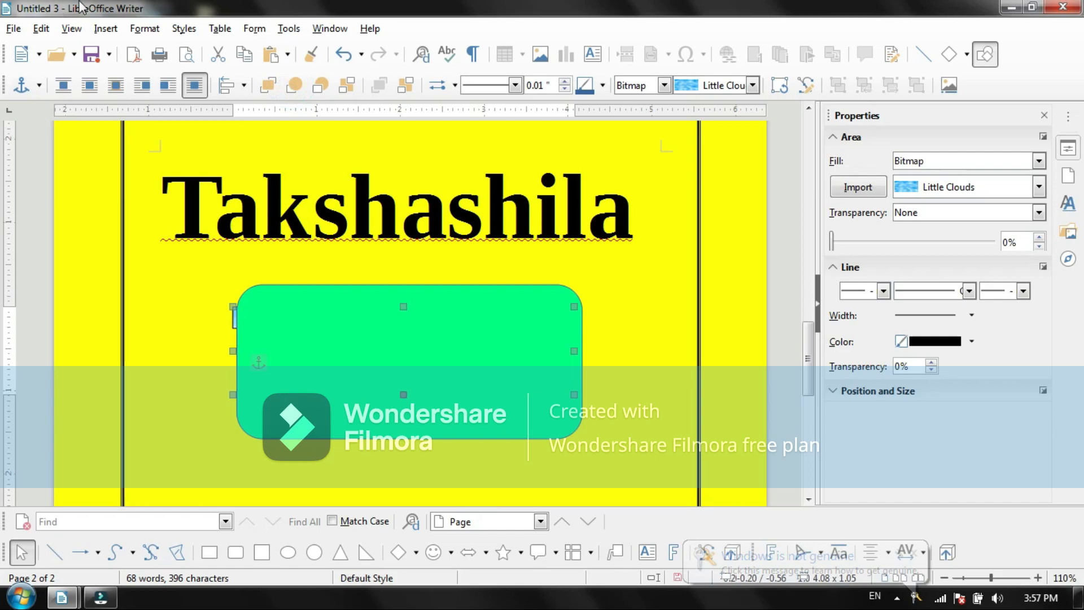
pyautogui.click(144, 28)
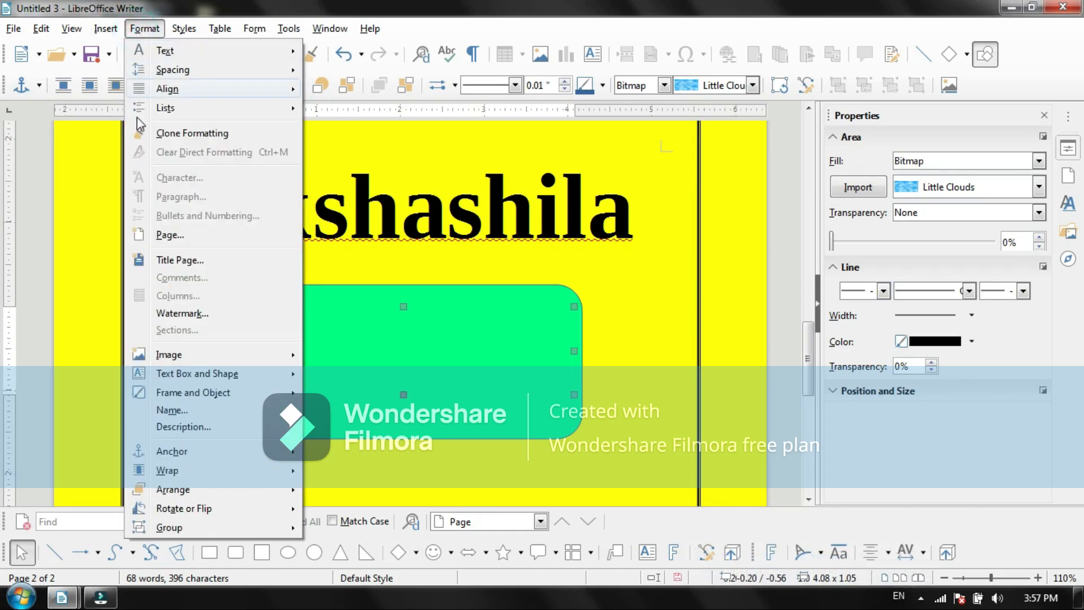
pyautogui.moveTo(181, 490)
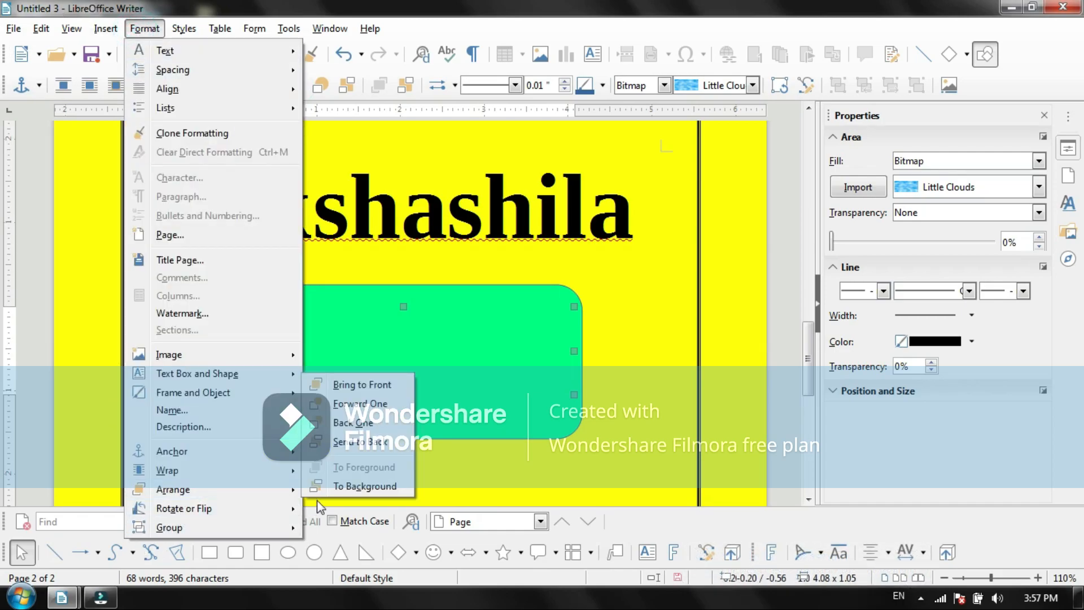
pyautogui.click(359, 404)
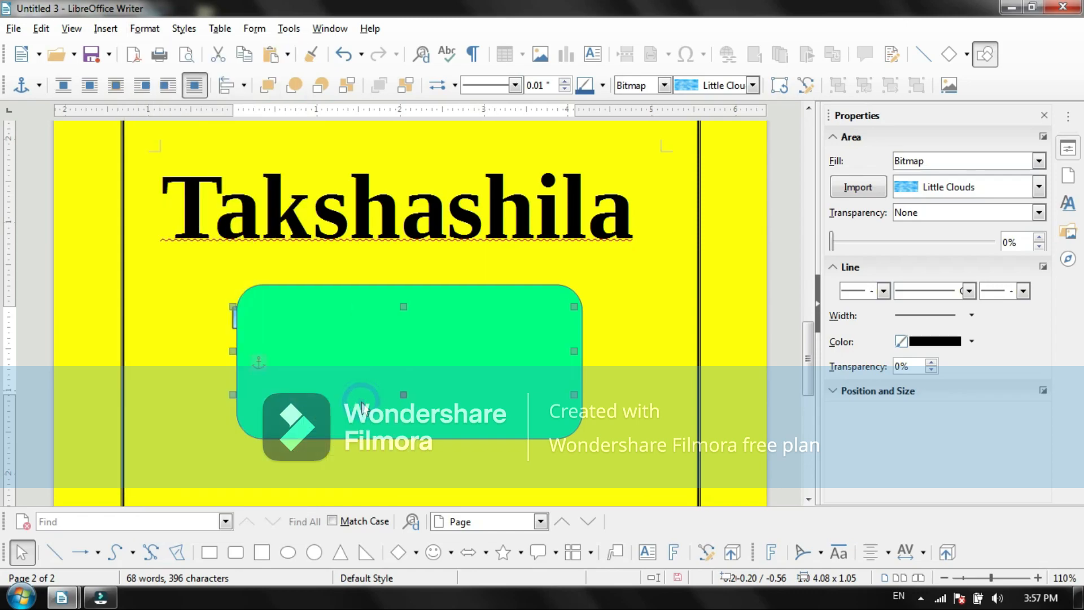
# Step: Move the green rounded rectangle up and slightly right, to a position of about 1.05 / 1.41 inches
pyautogui.click(362, 400)
pyautogui.moveTo(368, 341); pyautogui.dragTo(368, 334)
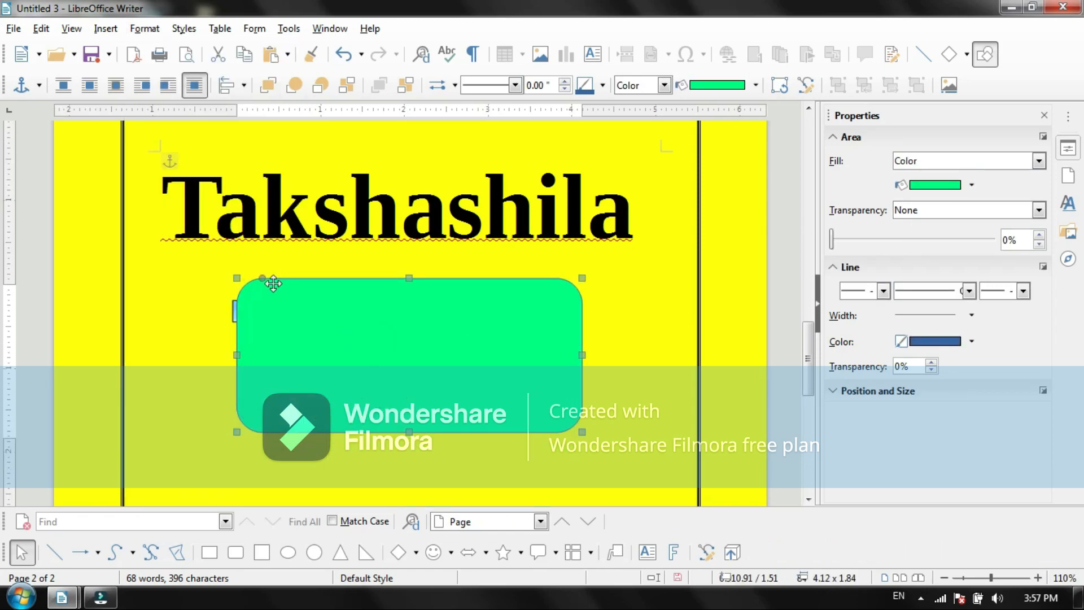
pyautogui.moveTo(331, 313); pyautogui.dragTo(377, 344)
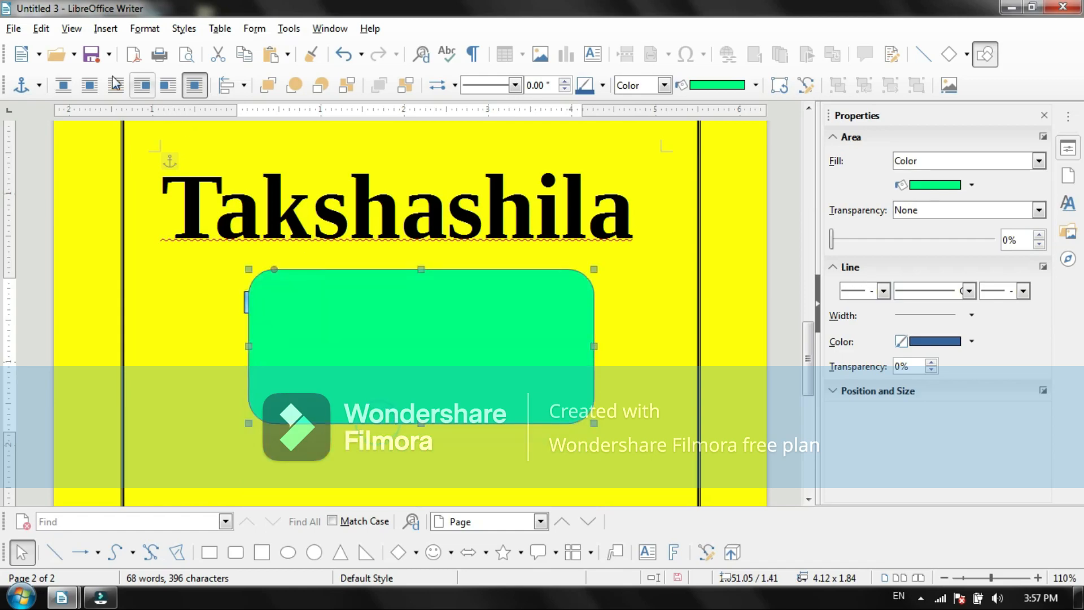
# Step: Send the green rounded rectangle to the back, behind the Fontwork text
pyautogui.click(107, 29)
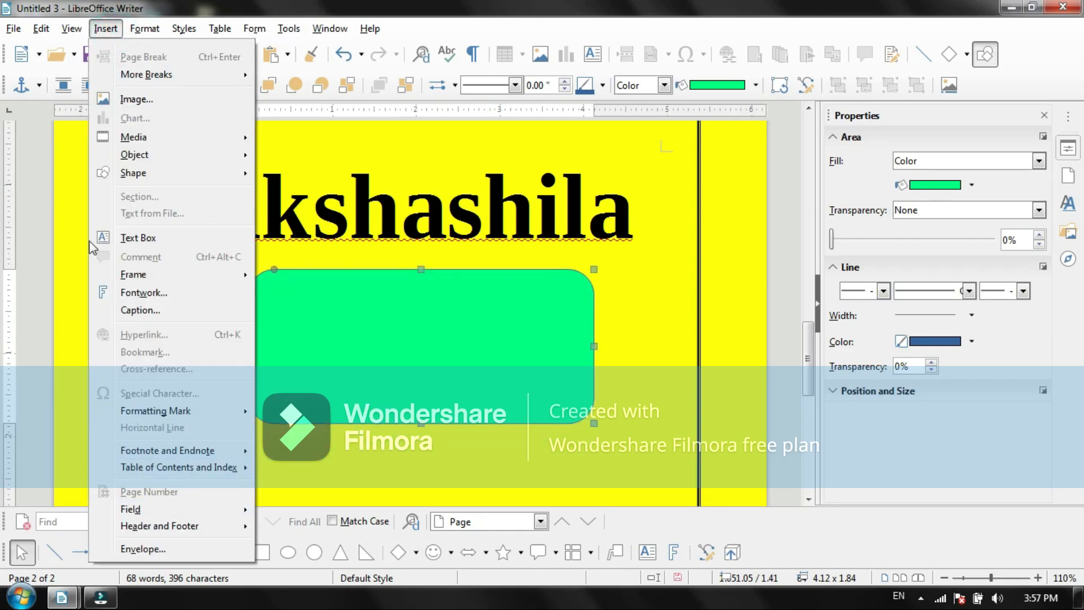
pyautogui.click(71, 28)
pyautogui.moveTo(106, 34)
pyautogui.moveTo(144, 29)
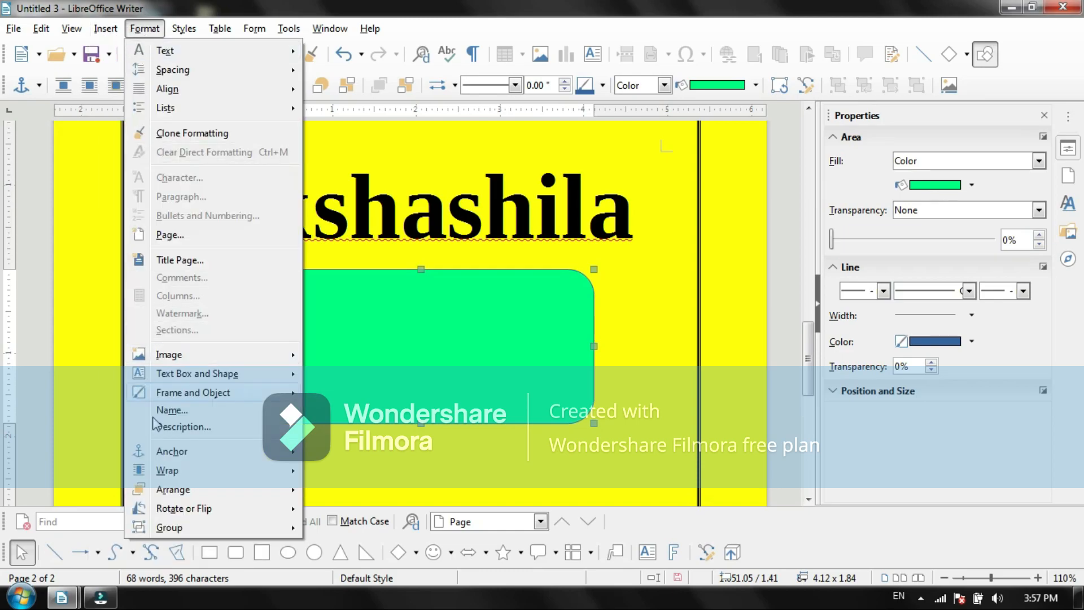
pyautogui.moveTo(261, 494)
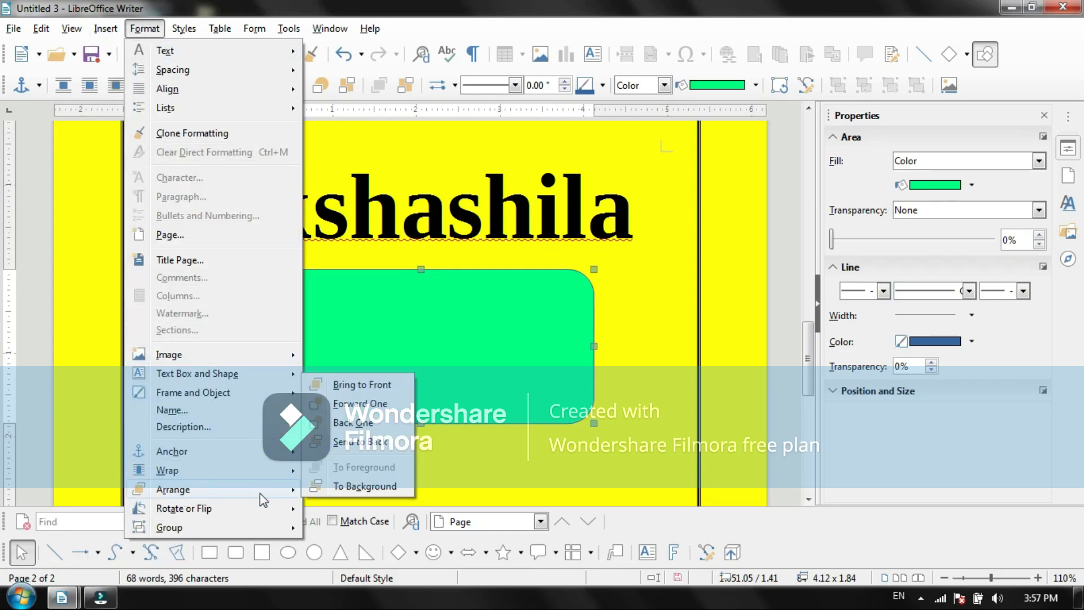
pyautogui.click(366, 442)
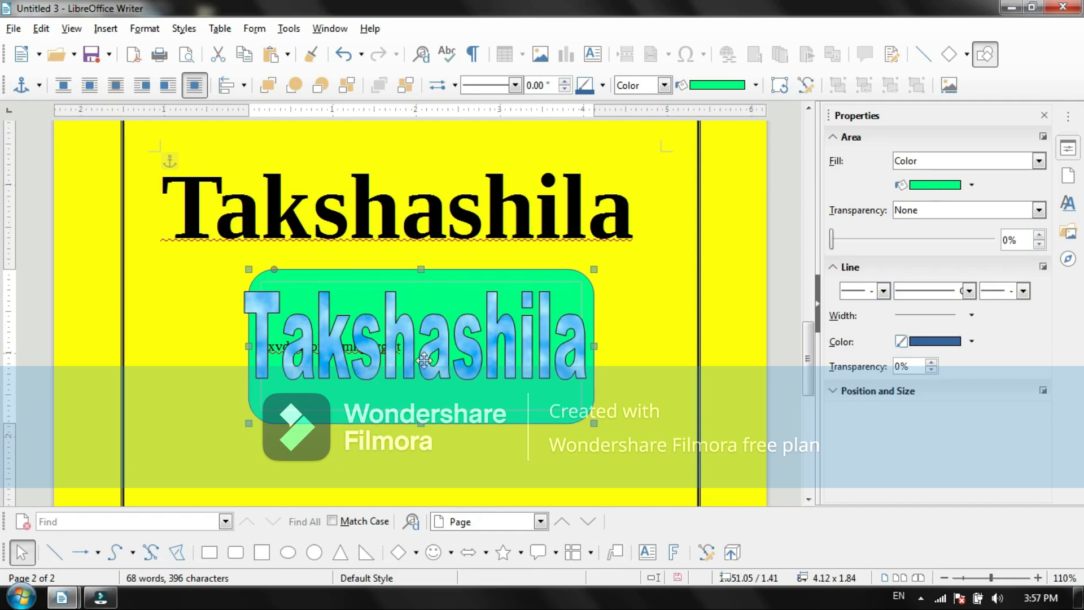
# Step: Move the green rectangle to the page's right edge and back under the heading, at about 1.00 / 1.24 inches
pyautogui.moveTo(454, 347)
pyautogui.mouseDown()
pyautogui.moveTo(474, 397)
pyautogui.moveTo(455, 343)
pyautogui.mouseUp()
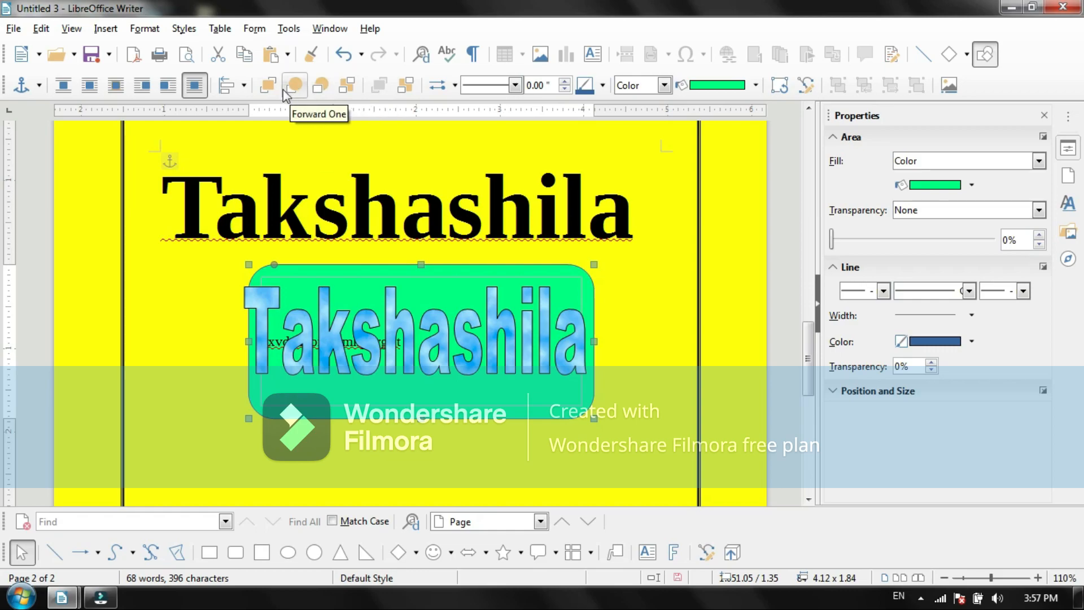
pyautogui.click(363, 285)
pyautogui.moveTo(588, 361); pyautogui.dragTo(760, 402)
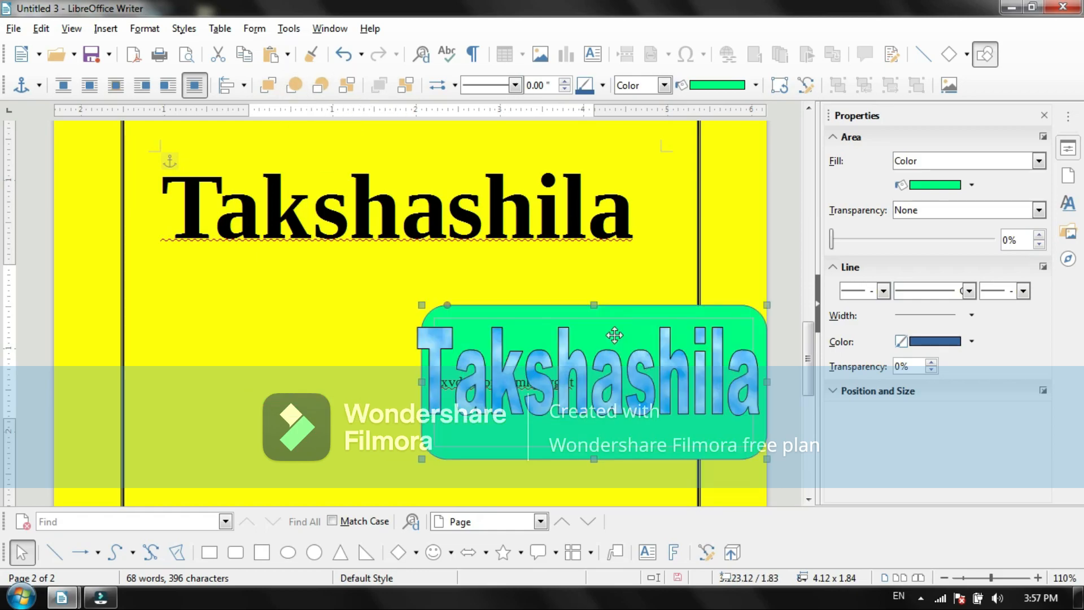
pyautogui.moveTo(621, 325); pyautogui.dragTo(454, 269)
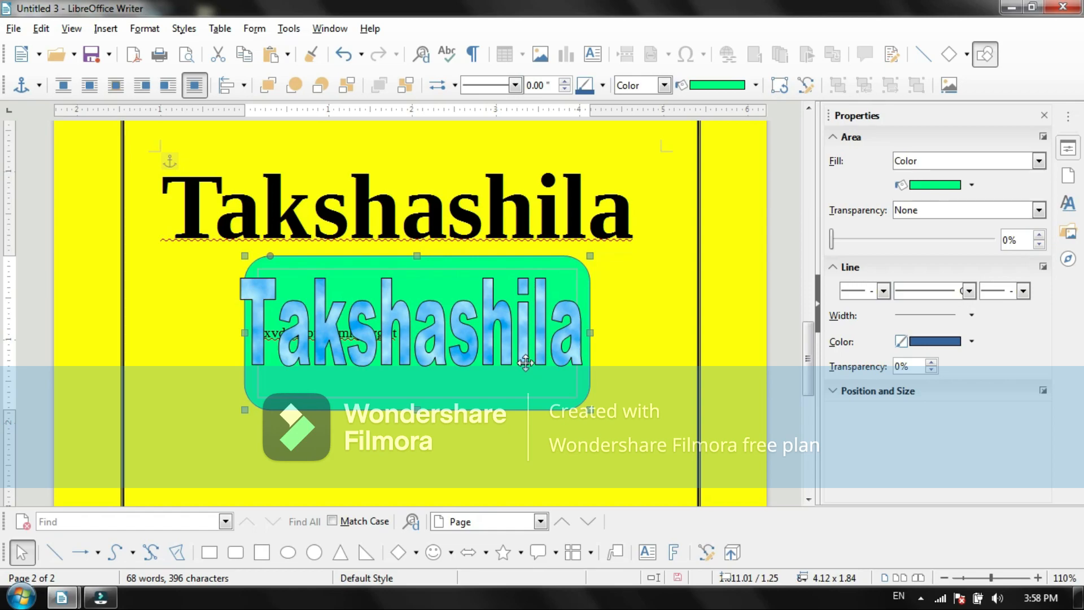
pyautogui.moveTo(421, 266)
pyautogui.mouseDown()
pyautogui.moveTo(549, 309)
pyautogui.moveTo(460, 298)
pyautogui.moveTo(427, 268)
pyautogui.mouseUp()
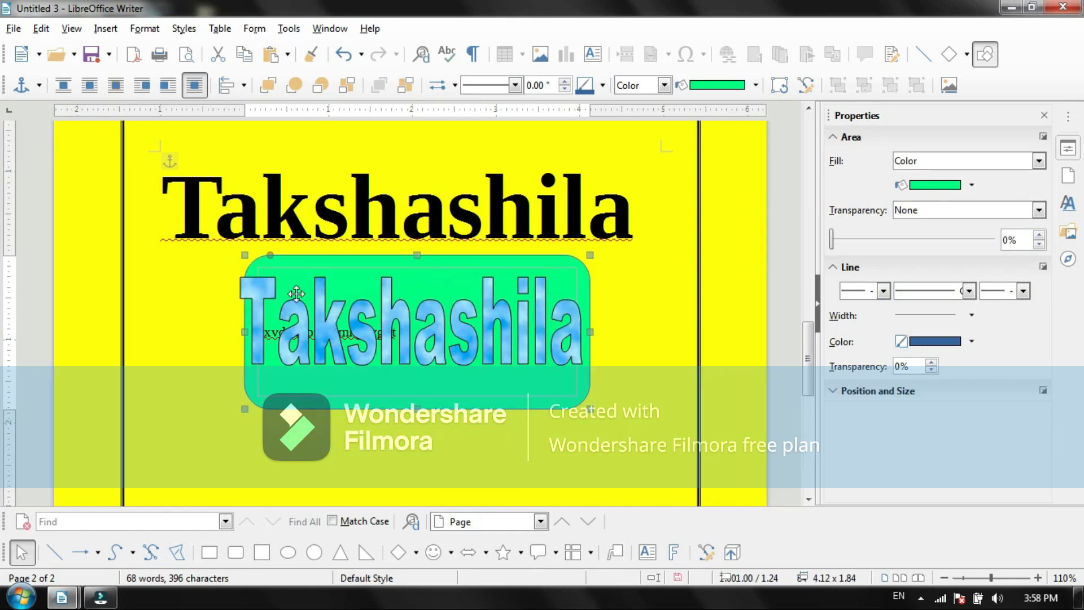
pyautogui.click(98, 34)
pyautogui.click(140, 33)
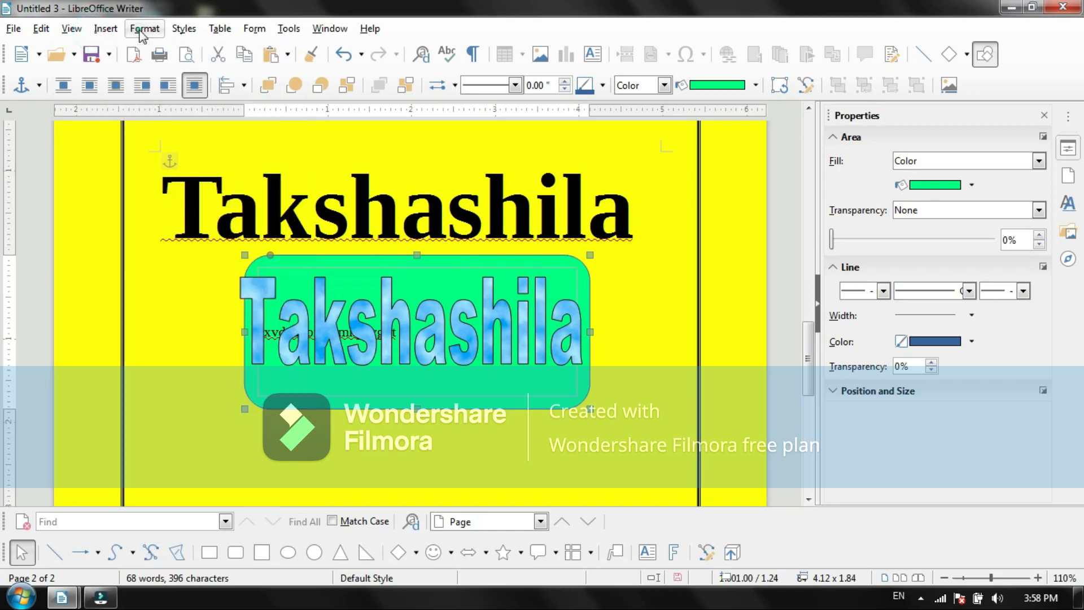
pyautogui.click(140, 33)
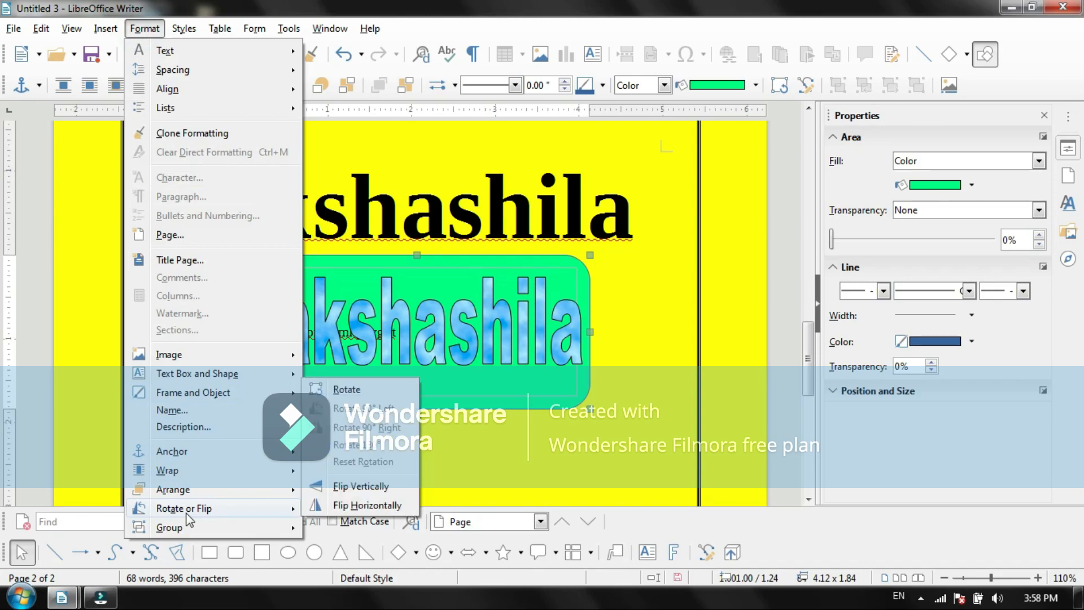
pyautogui.moveTo(187, 534)
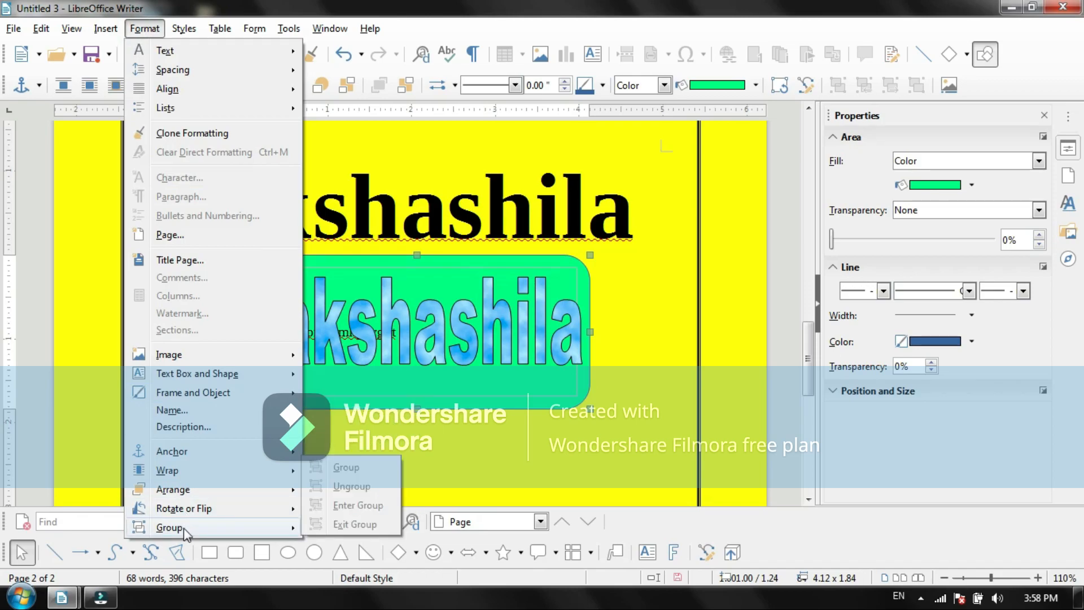
# Step: Move the green rectangle to about 0.66 / 1.46 inches and shift the Fontwork text slightly left on it
pyautogui.moveTo(394, 267); pyautogui.dragTo(424, 318)
pyautogui.moveTo(477, 344); pyautogui.dragTo(386, 277)
pyautogui.moveTo(387, 272); pyautogui.dragTo(408, 299)
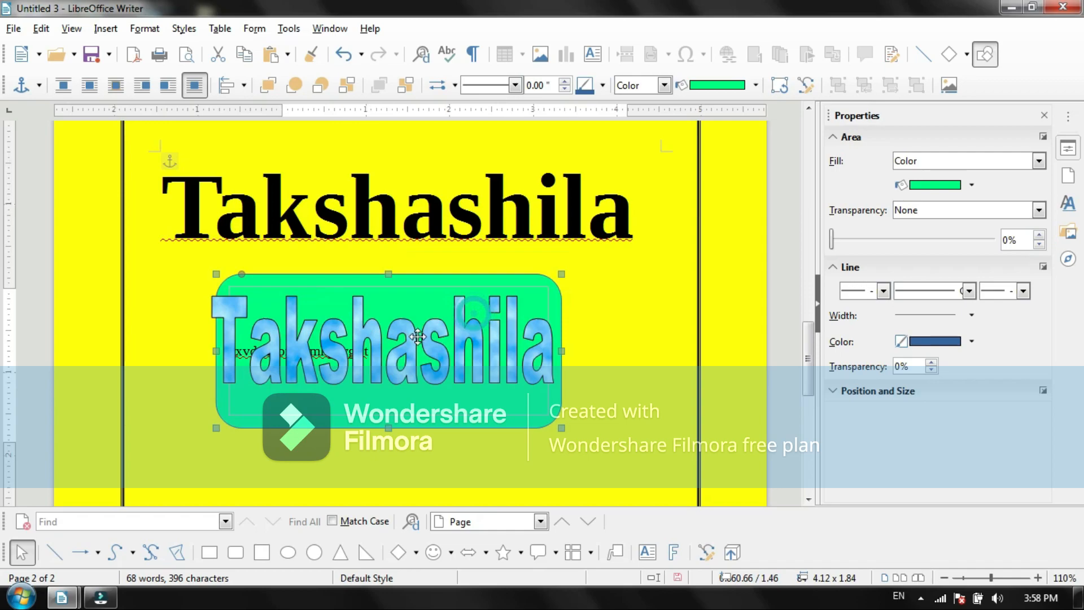
pyautogui.moveTo(418, 337)
pyautogui.mouseDown()
pyautogui.moveTo(456, 370)
pyautogui.moveTo(389, 335)
pyautogui.moveTo(401, 347)
pyautogui.mouseUp()
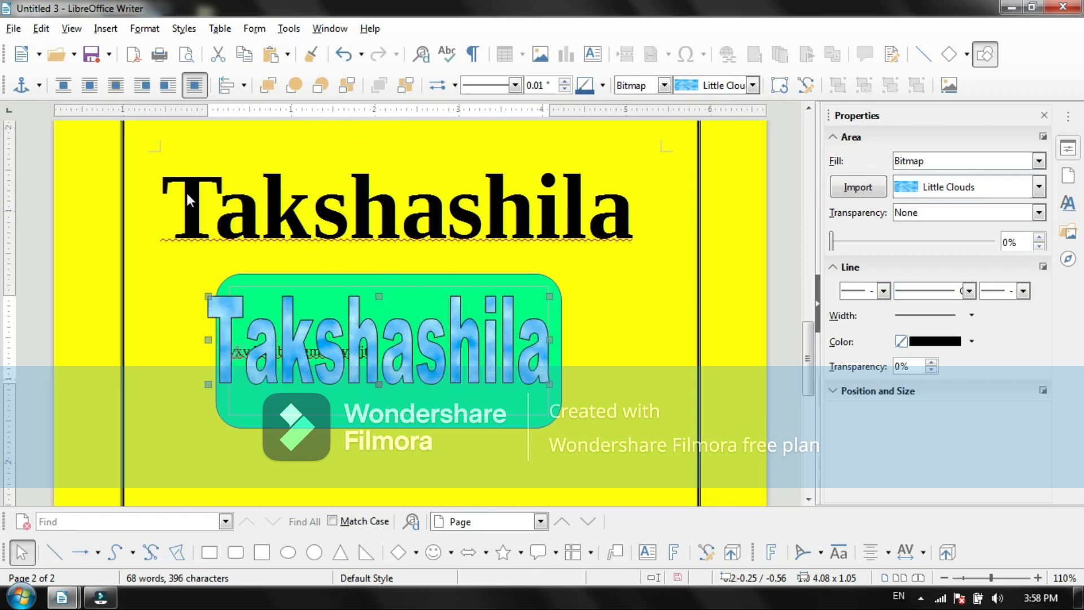
pyautogui.click(141, 29)
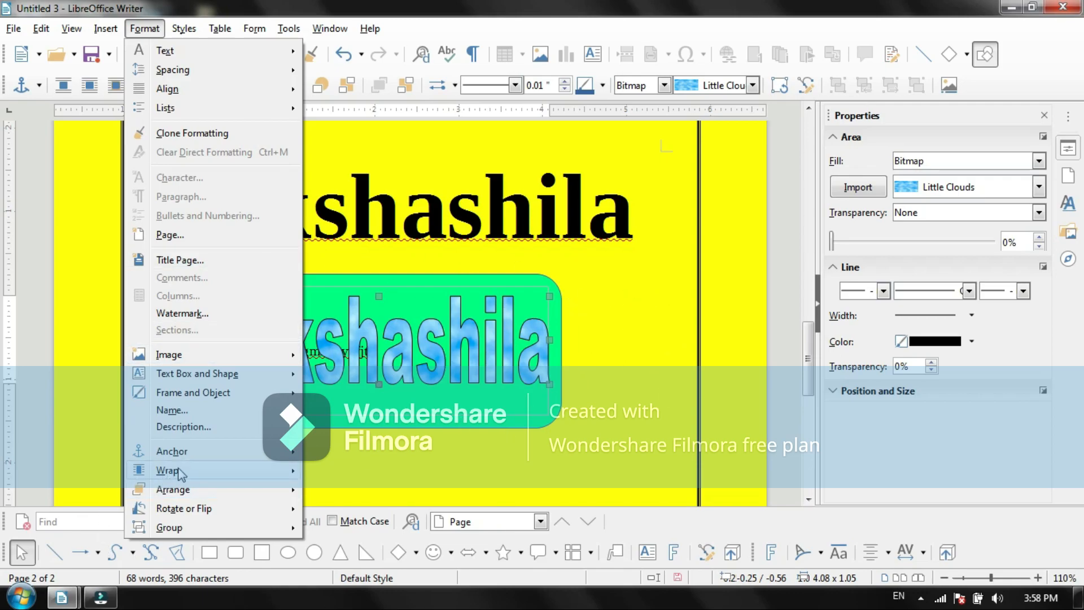
pyautogui.moveTo(180, 472)
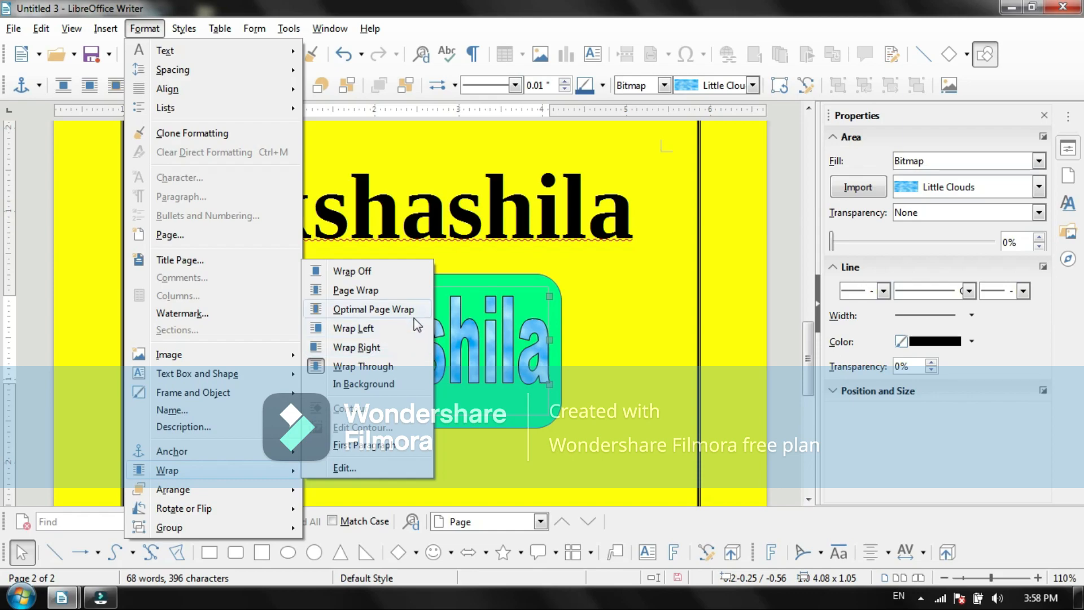
pyautogui.click(615, 398)
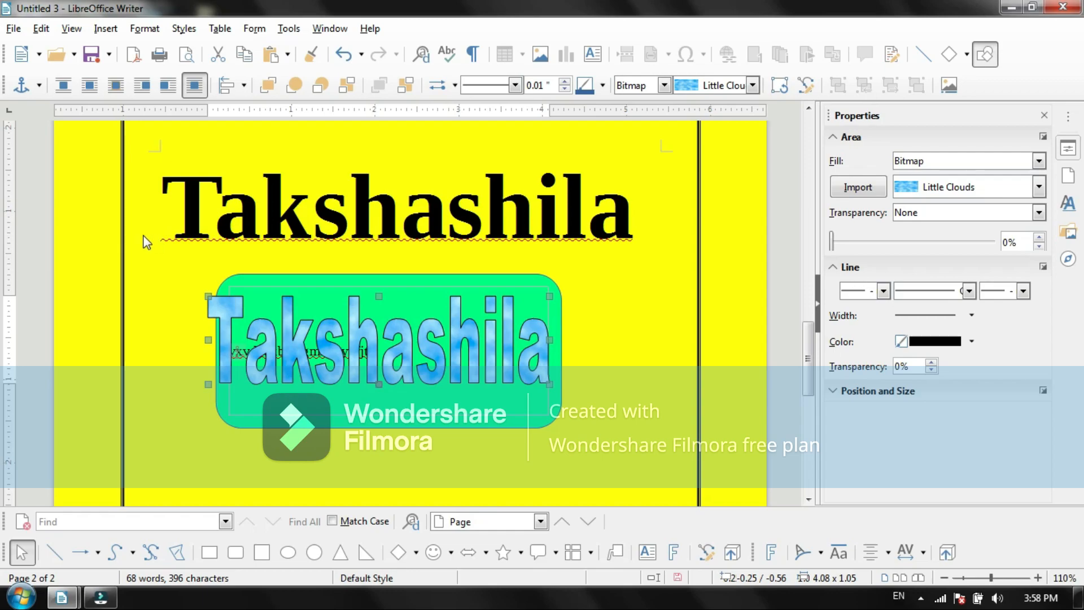
# Step: Copy the large Takshashila heading and paste it on a new line directly below the original
pyautogui.click(358, 218)
pyautogui.moveTo(642, 207); pyautogui.dragTo(164, 172)
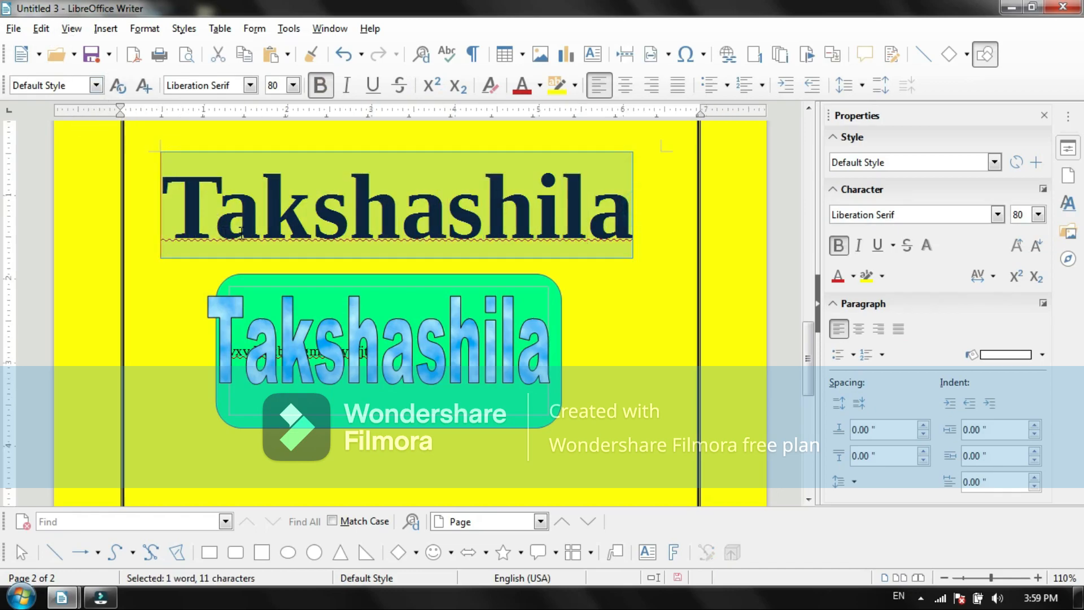
pyautogui.click(105, 28)
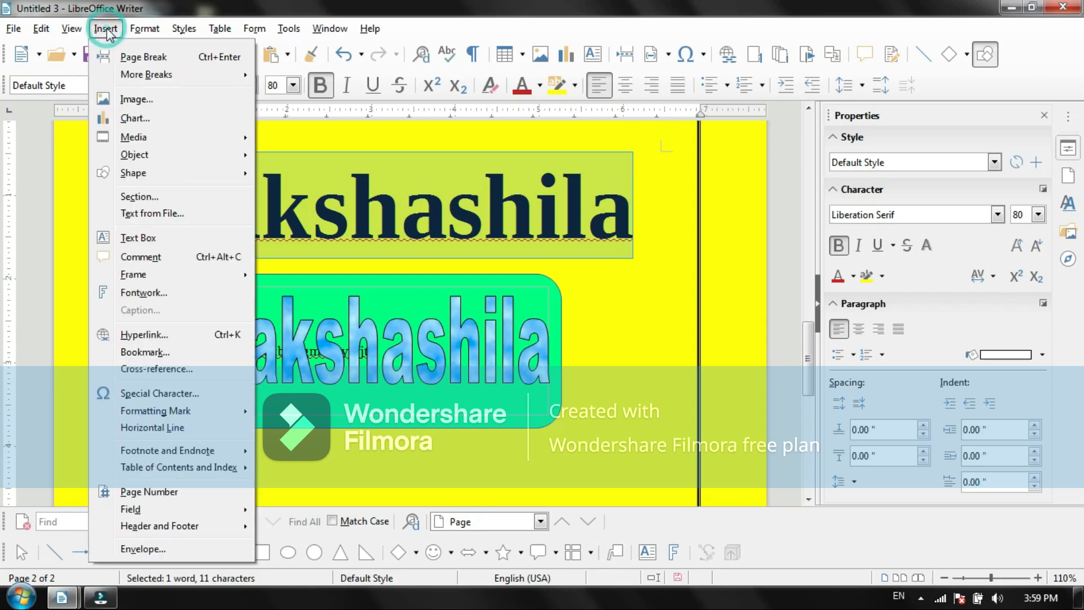
pyautogui.moveTo(54, 20)
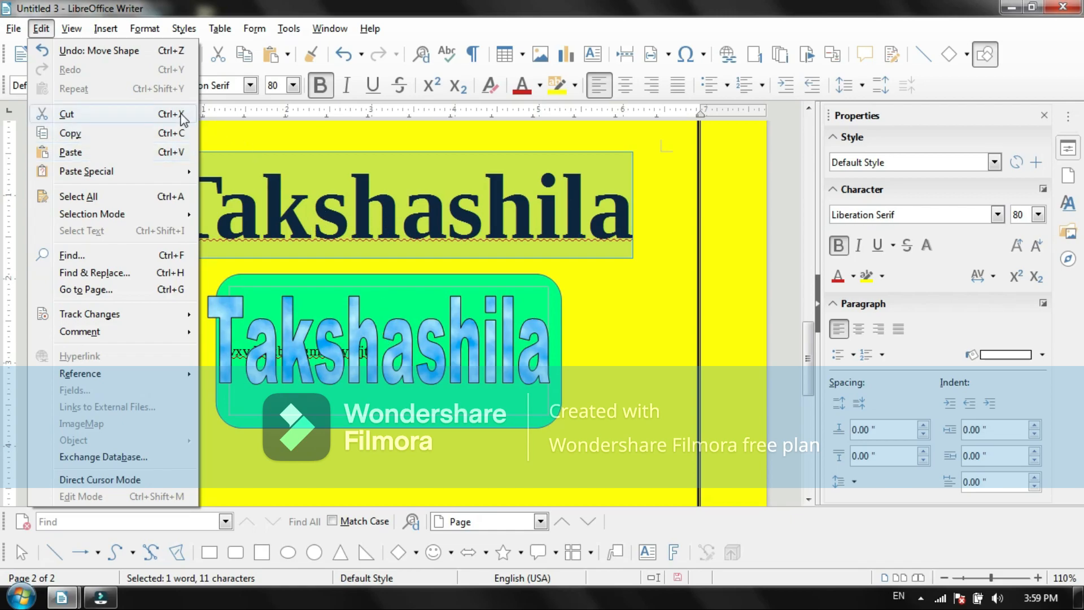
pyautogui.click(115, 137)
pyautogui.click(655, 210)
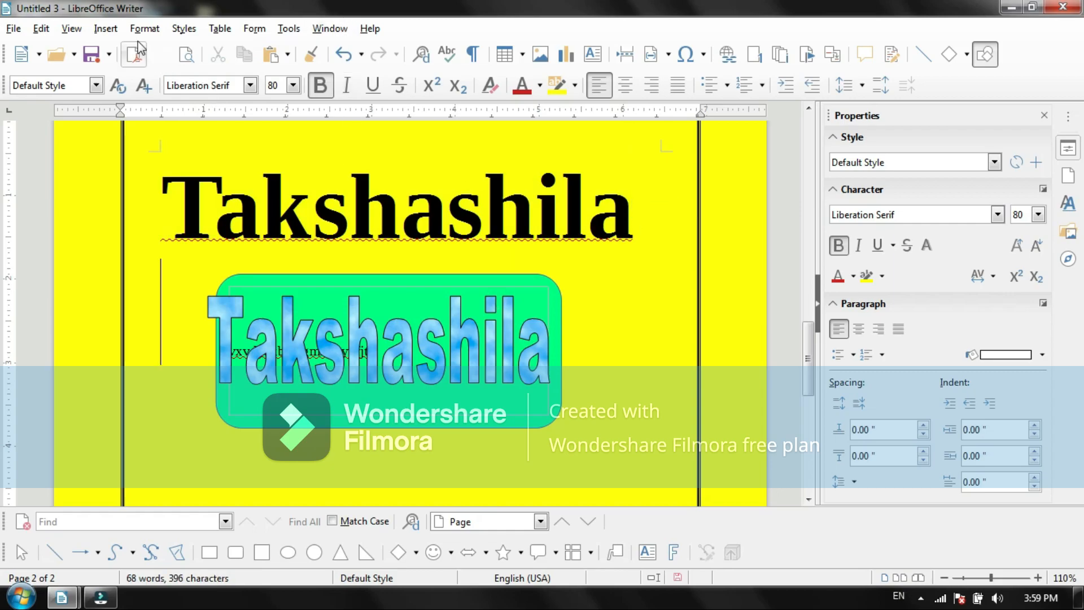
pyautogui.click(45, 30)
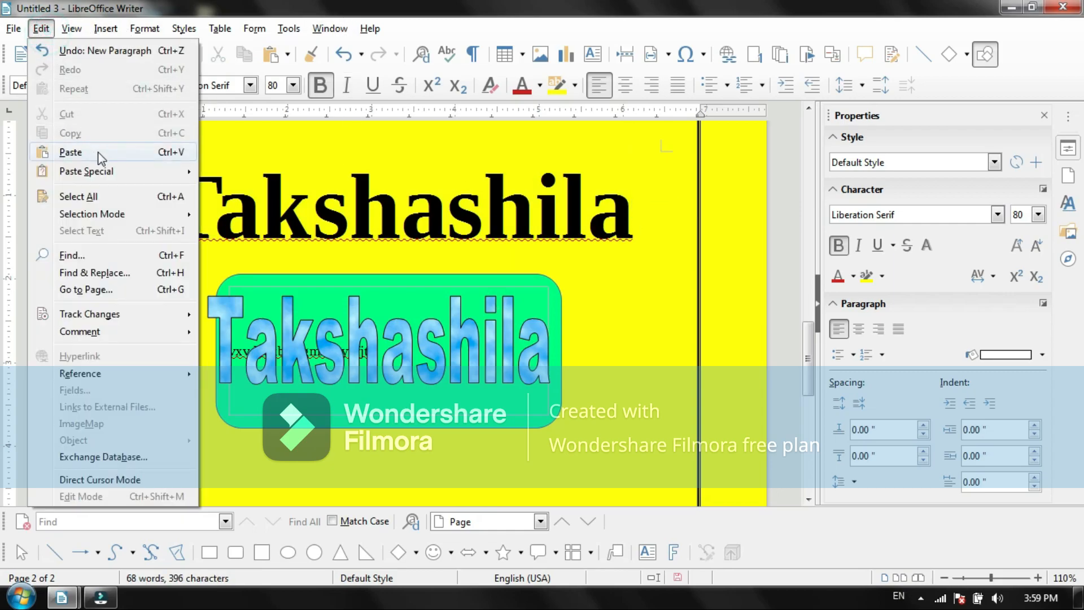
pyautogui.click(96, 150)
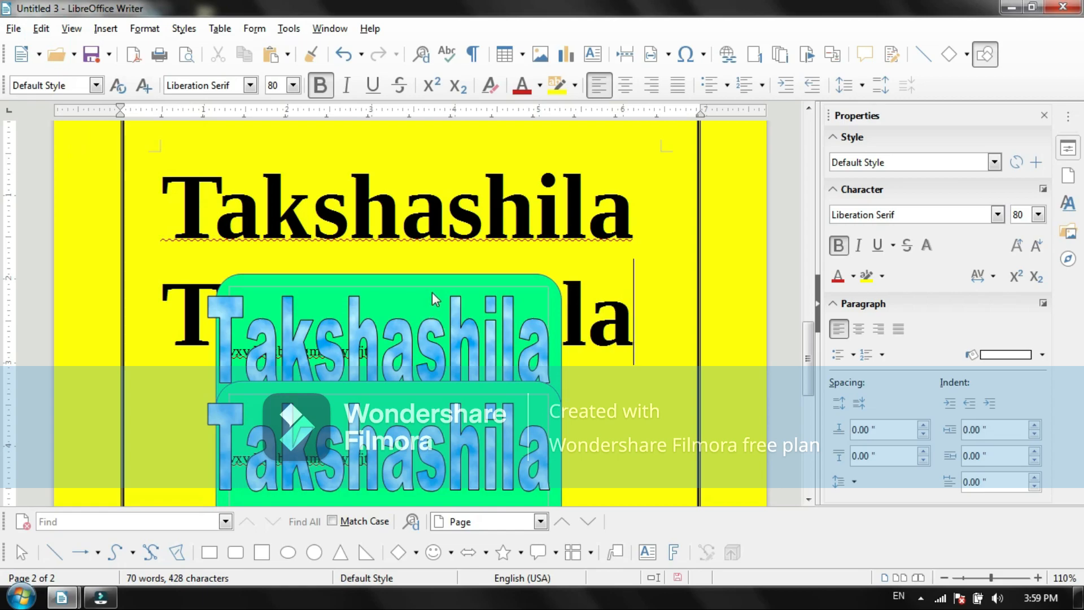
# Step: Cut the upper duplicate green rounded rectangle and Fontwork text overlapping the second Takshashila heading
pyautogui.click(356, 322)
pyautogui.rightClick(447, 325)
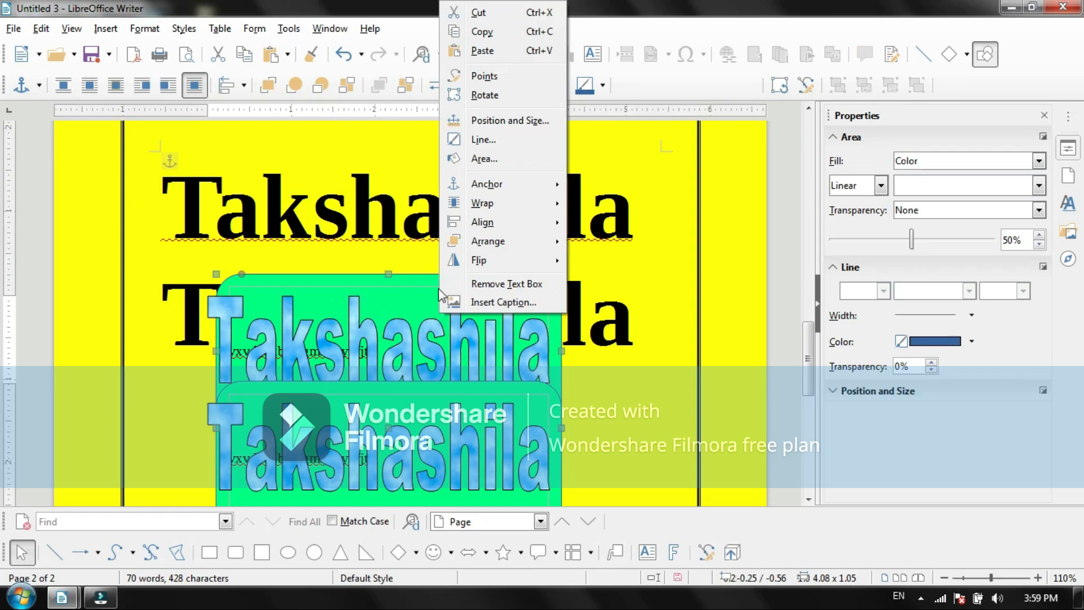
pyautogui.click(479, 13)
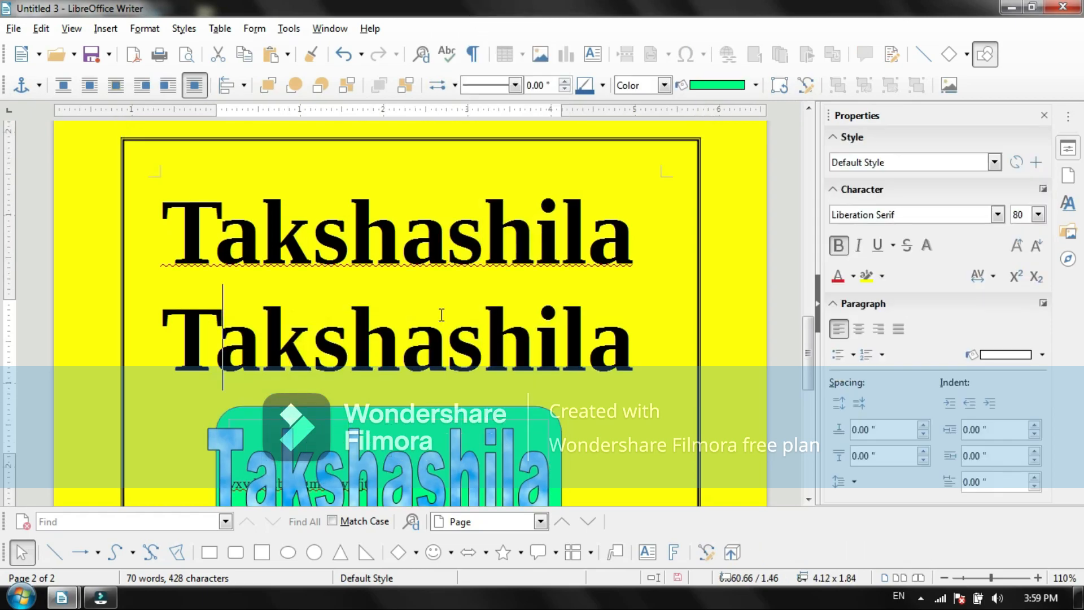
# Step: Cut the duplicate Takshashila heading on the second line, keeping the original above it
pyautogui.moveTo(163, 340); pyautogui.dragTo(641, 346)
pyautogui.click(40, 29)
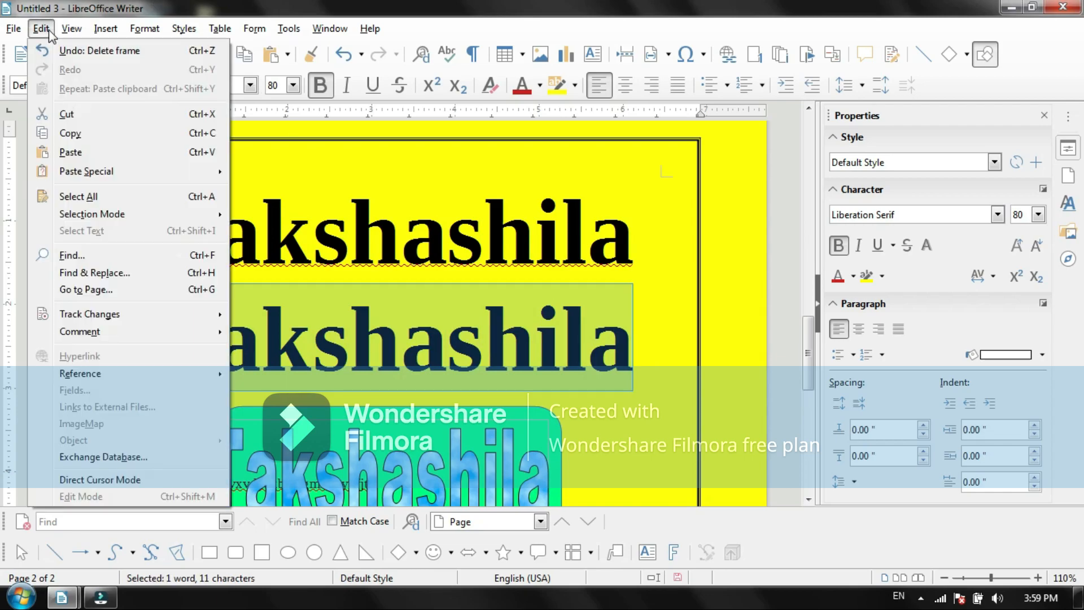
pyautogui.click(74, 120)
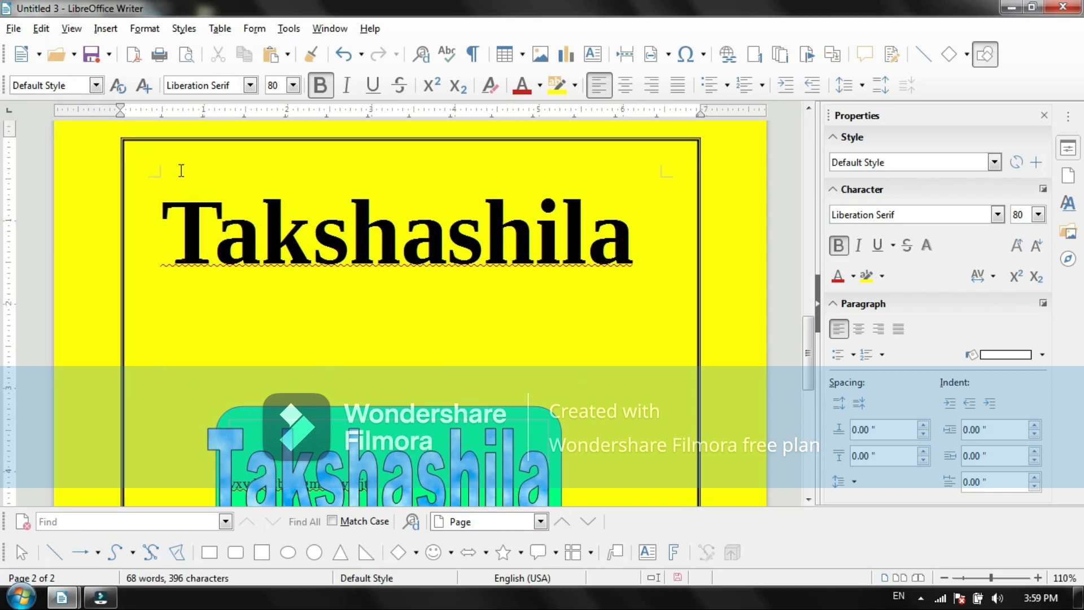
pyautogui.click(1067, 113)
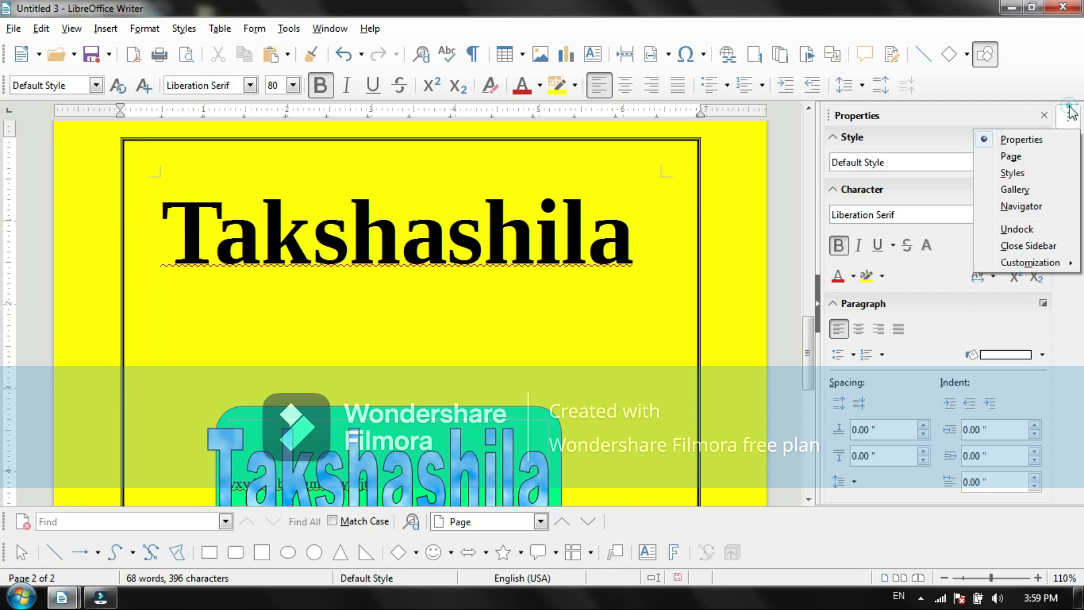
pyautogui.click(1068, 113)
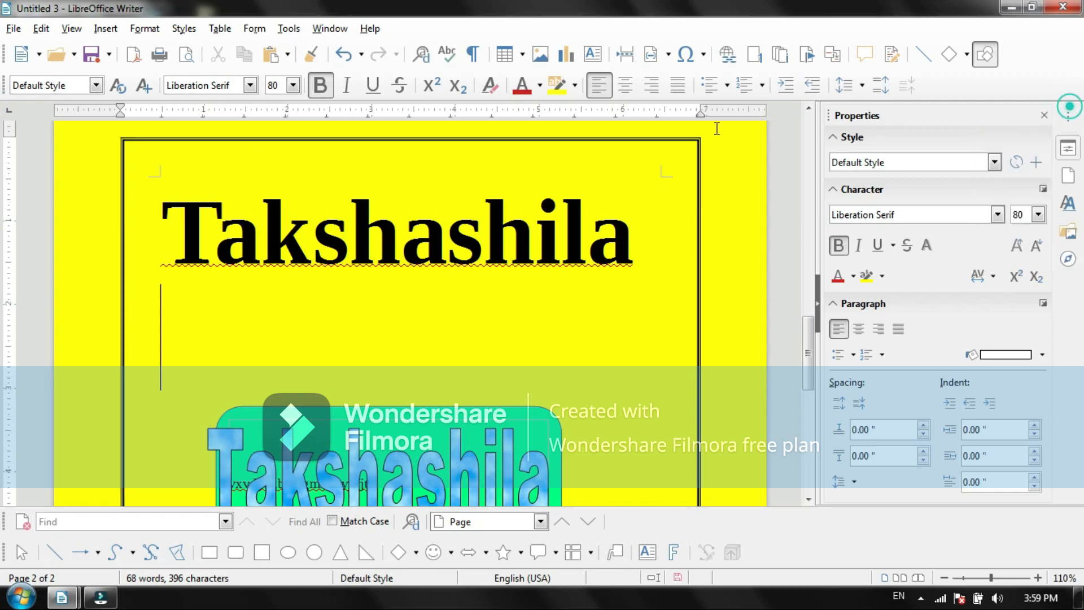
pyautogui.click(218, 28)
pyautogui.click(217, 28)
# Step: Open the Print dialog to examine the preview, printer, range, copies and page layout options, and close it without printing
pyautogui.click(17, 29)
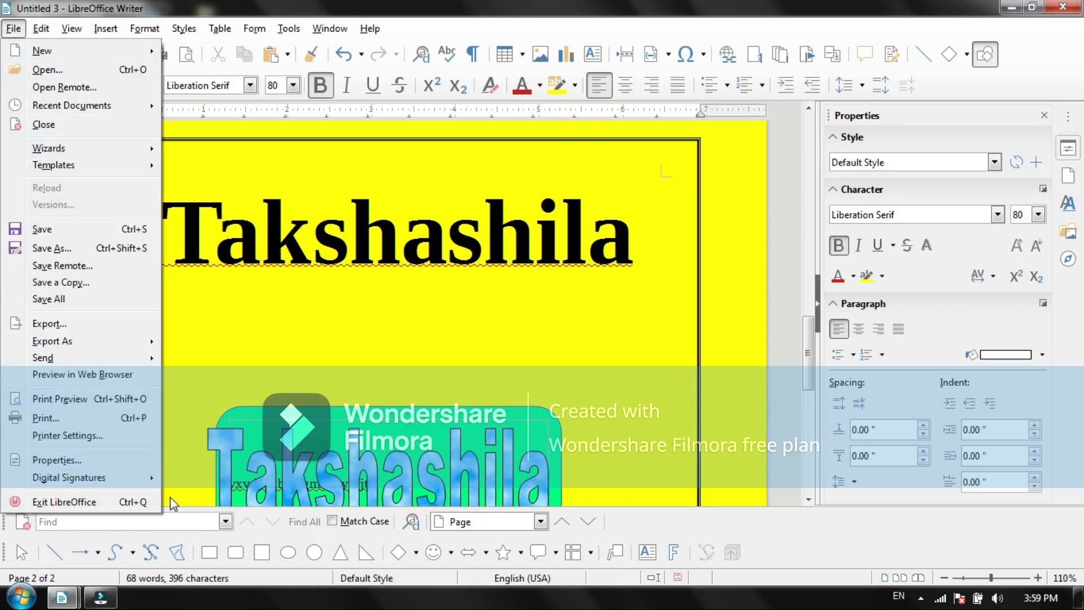
pyautogui.click(78, 422)
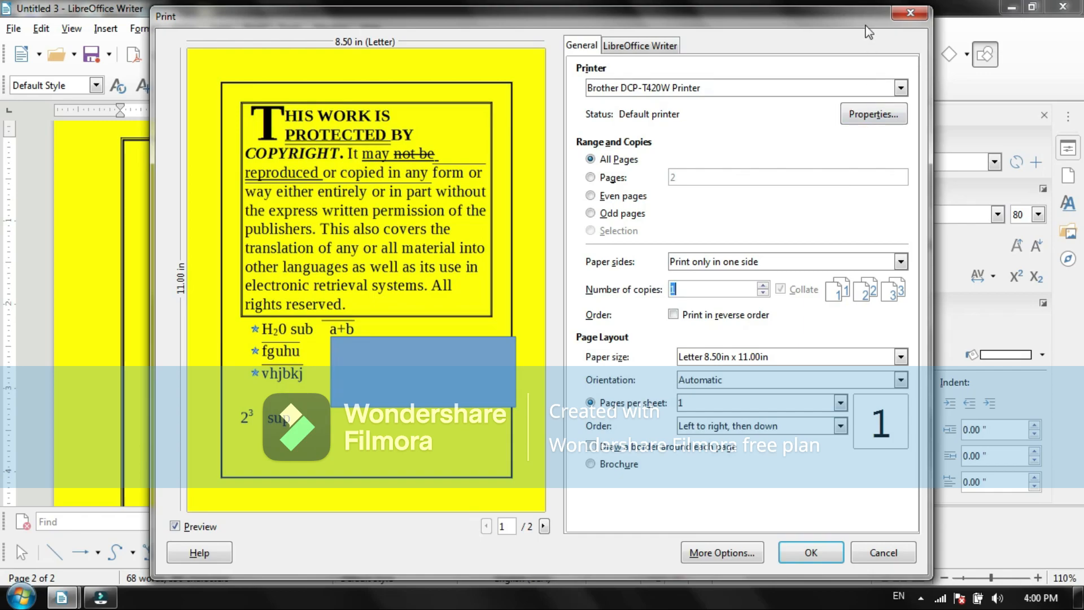
pyautogui.click(913, 14)
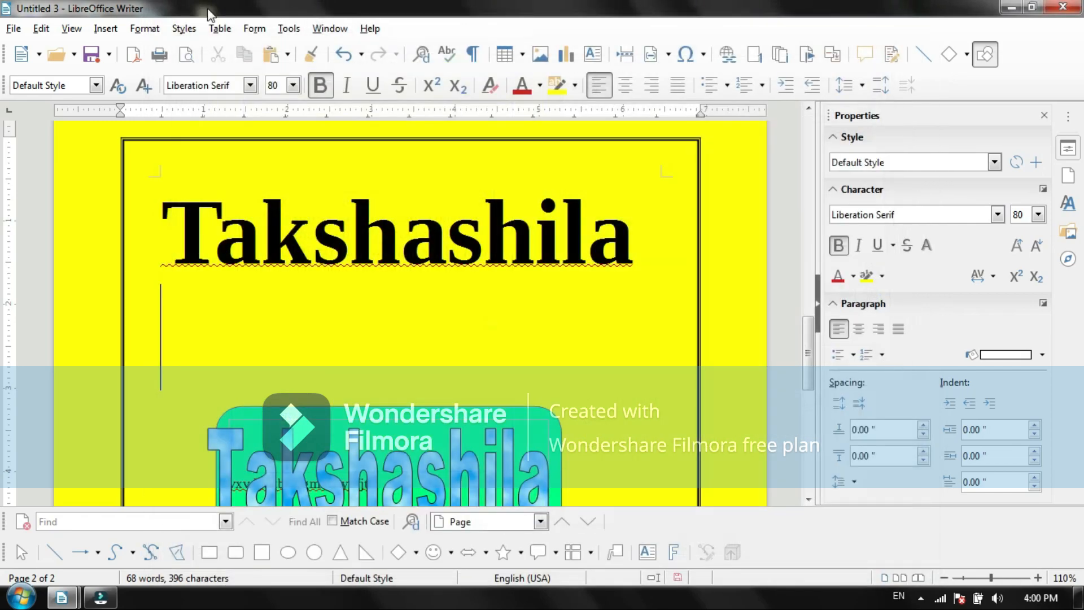
pyautogui.click(24, 32)
pyautogui.moveTo(29, 33)
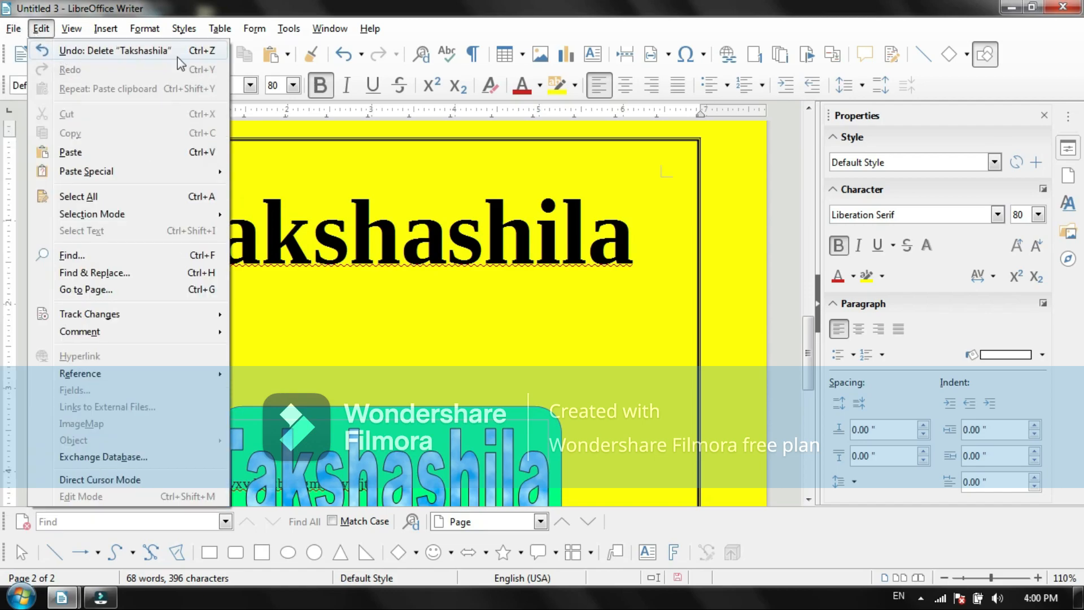
pyautogui.moveTo(184, 28)
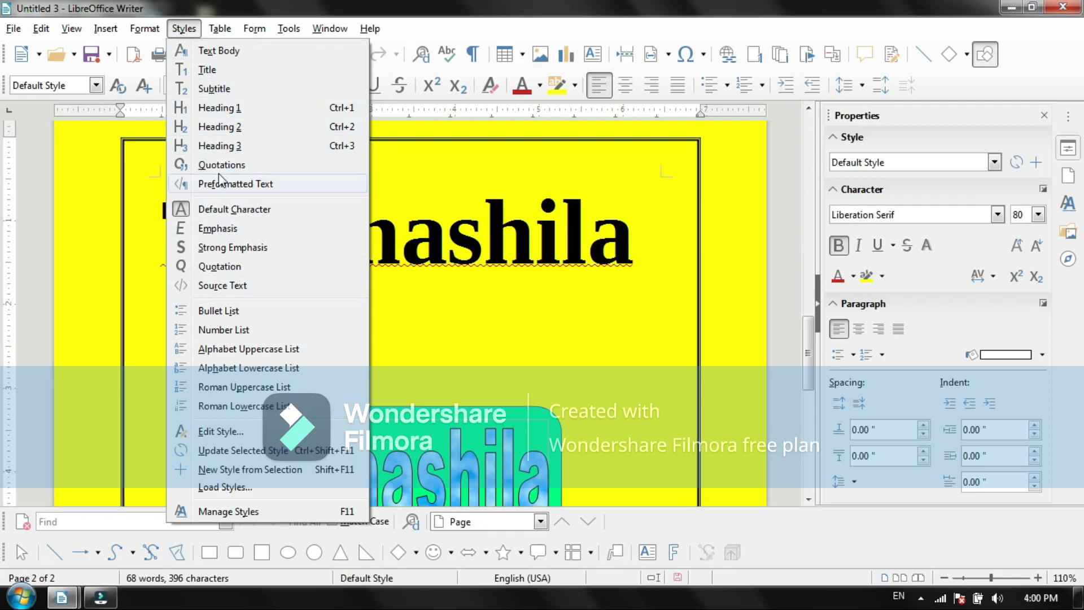
pyautogui.click(399, 314)
# Step: Select the whole Takshashila heading and apply the Heading 2 paragraph style to it
pyautogui.click(635, 237)
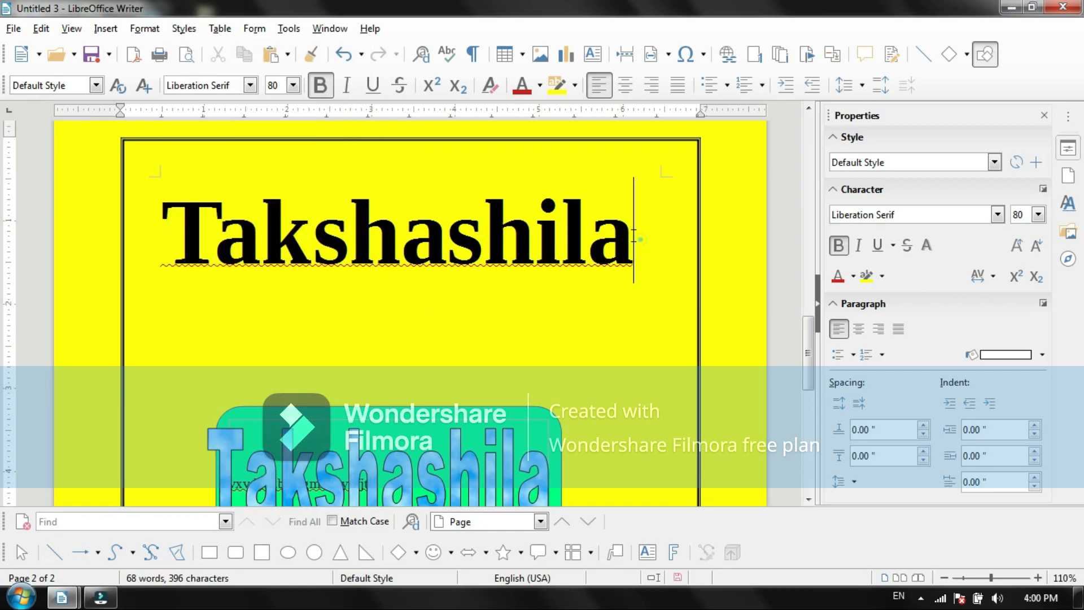
pyautogui.moveTo(635, 237); pyautogui.dragTo(260, 237)
pyautogui.doubleClick(159, 232)
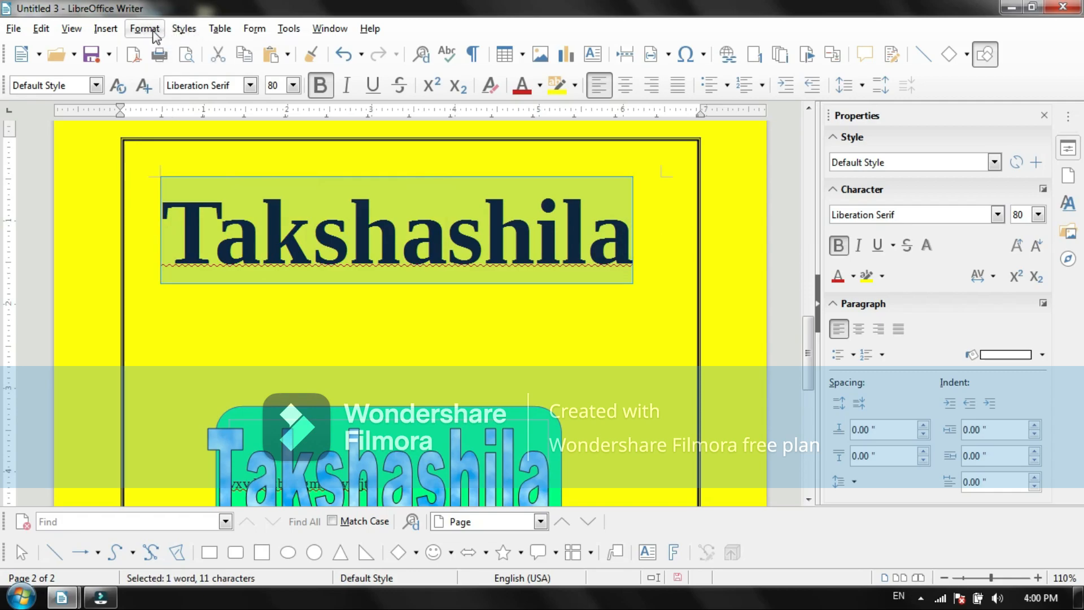
pyautogui.click(181, 29)
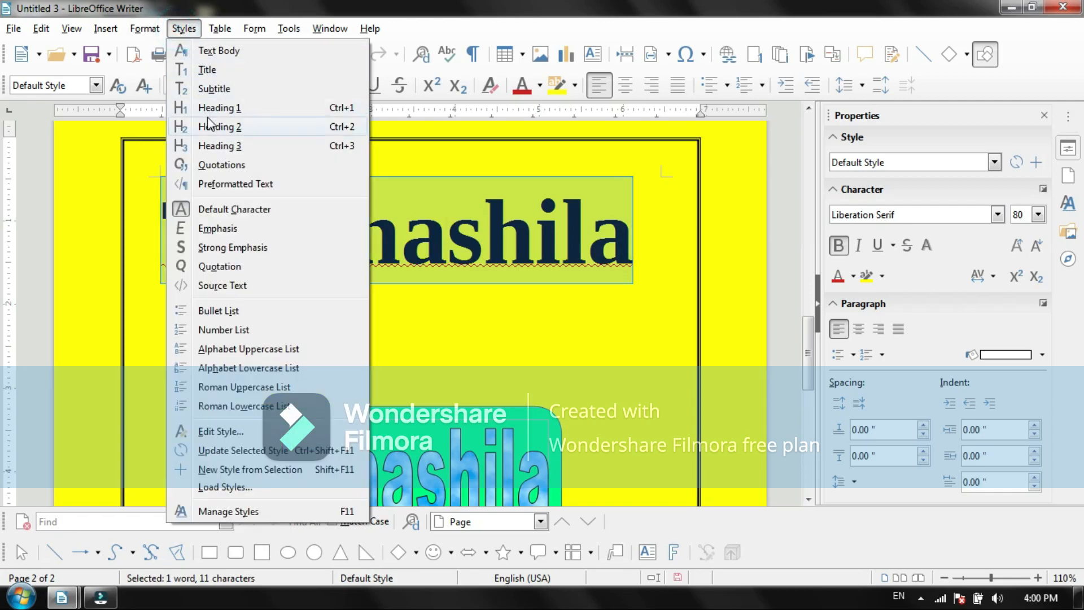
pyautogui.click(216, 131)
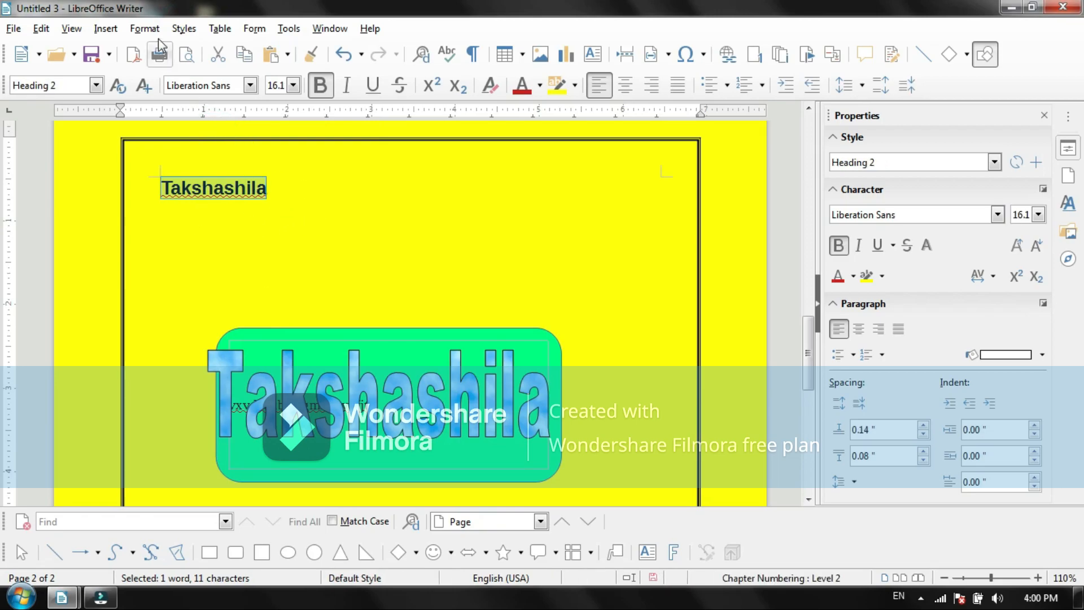
# Step: Try the Subtitle and Quotations paragraph styles on the selected Takshashila heading
pyautogui.click(184, 28)
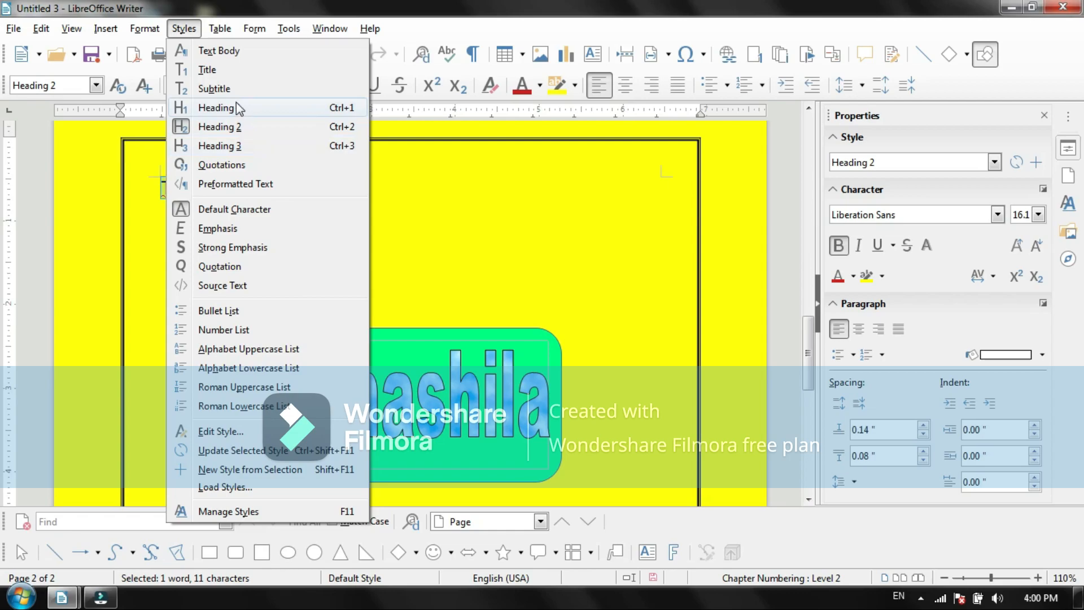
pyautogui.click(220, 88)
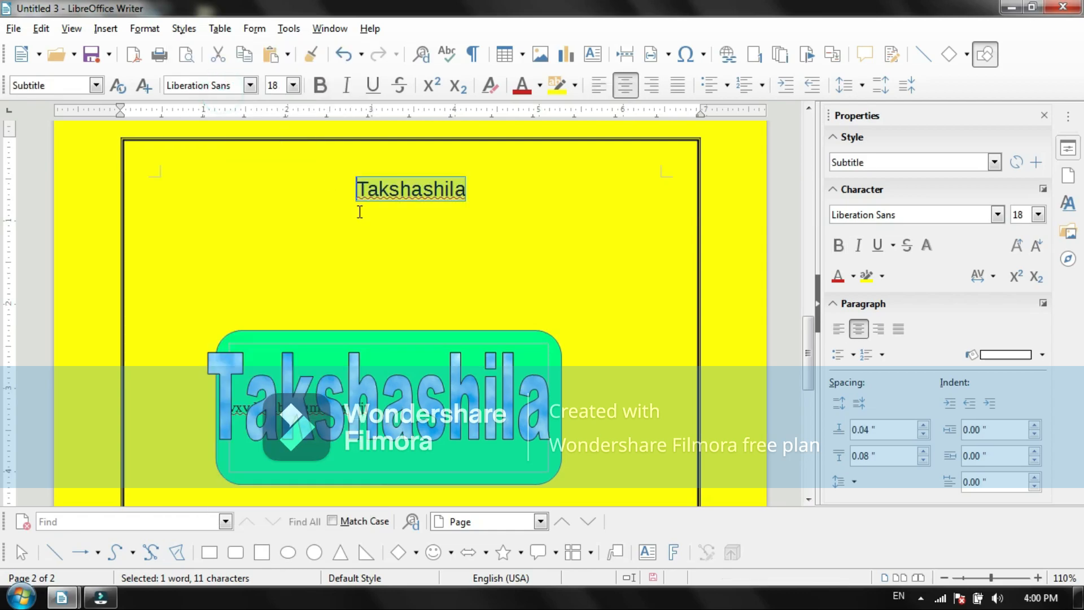
pyautogui.click(183, 28)
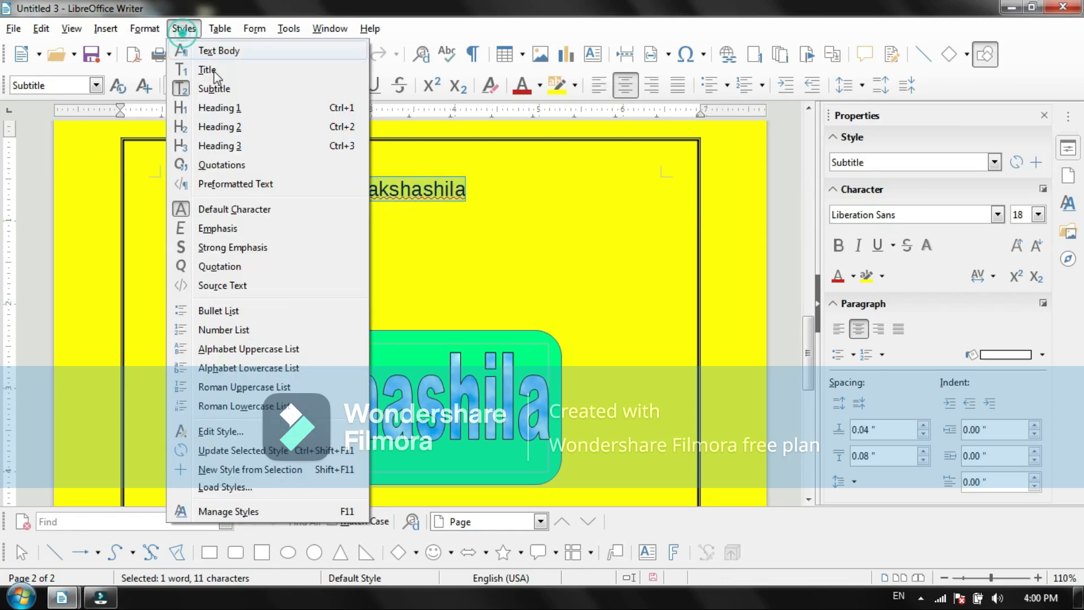
pyautogui.click(236, 165)
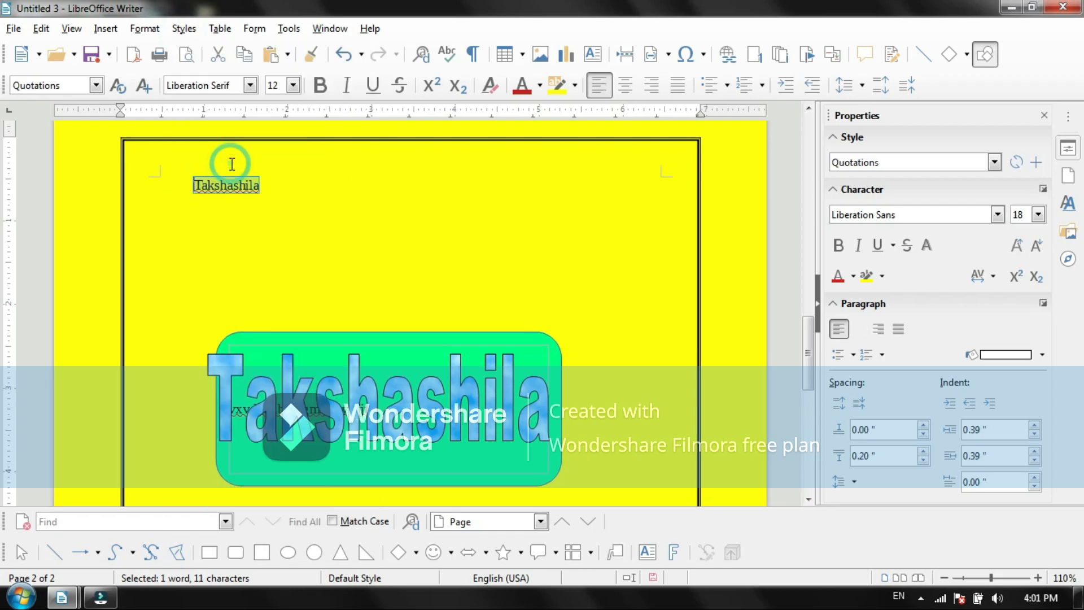
# Step: Apply the Heading 3 paragraph style to the Takshashila heading and deselect it
pyautogui.click(183, 28)
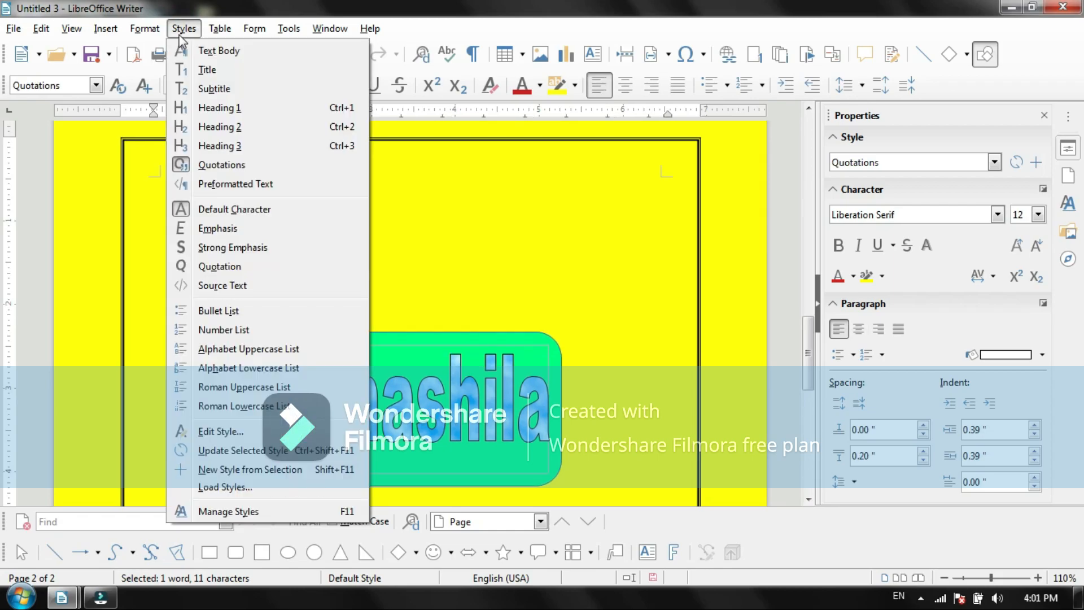
pyautogui.click(220, 147)
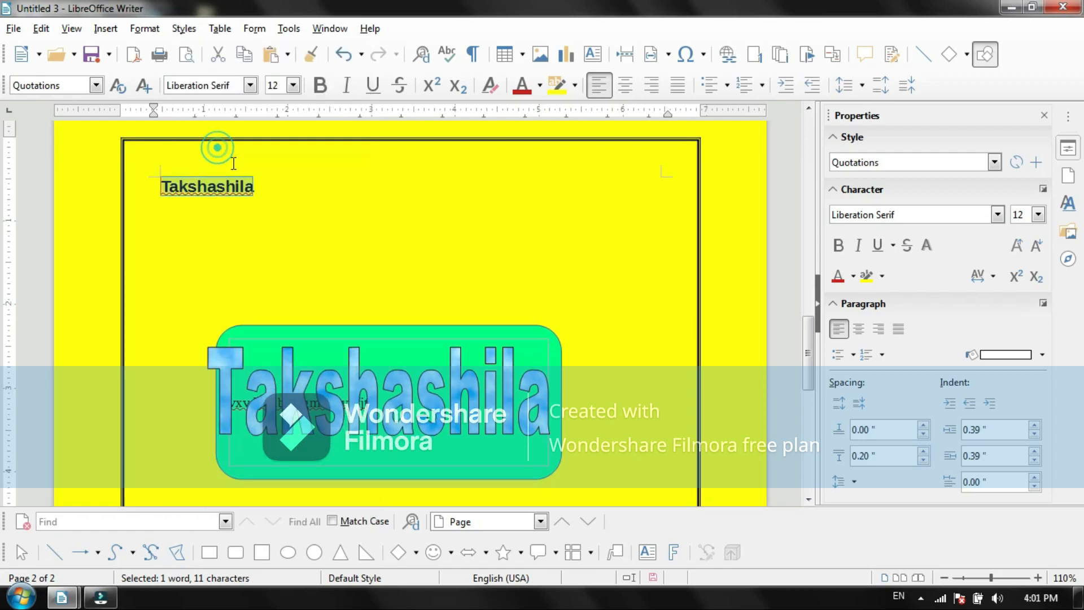
pyautogui.click(276, 195)
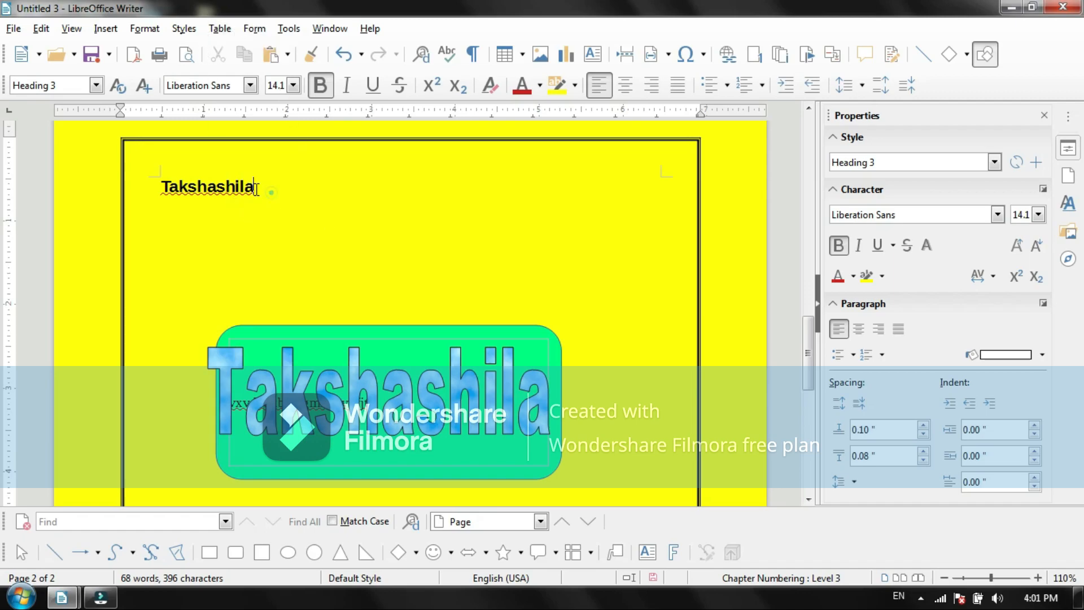
# Step: Set the font size of the Takshashila heading to 88 and deselect it
pyautogui.moveTo(257, 188); pyautogui.dragTo(161, 187)
pyautogui.click(293, 86)
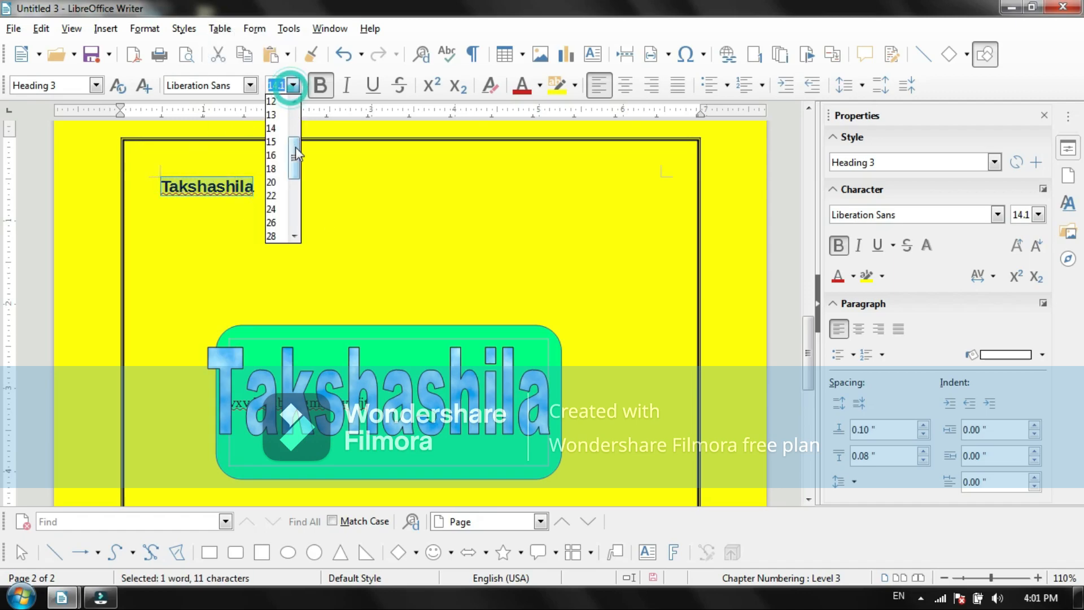
pyautogui.moveTo(296, 147); pyautogui.dragTo(296, 217)
pyautogui.click(272, 222)
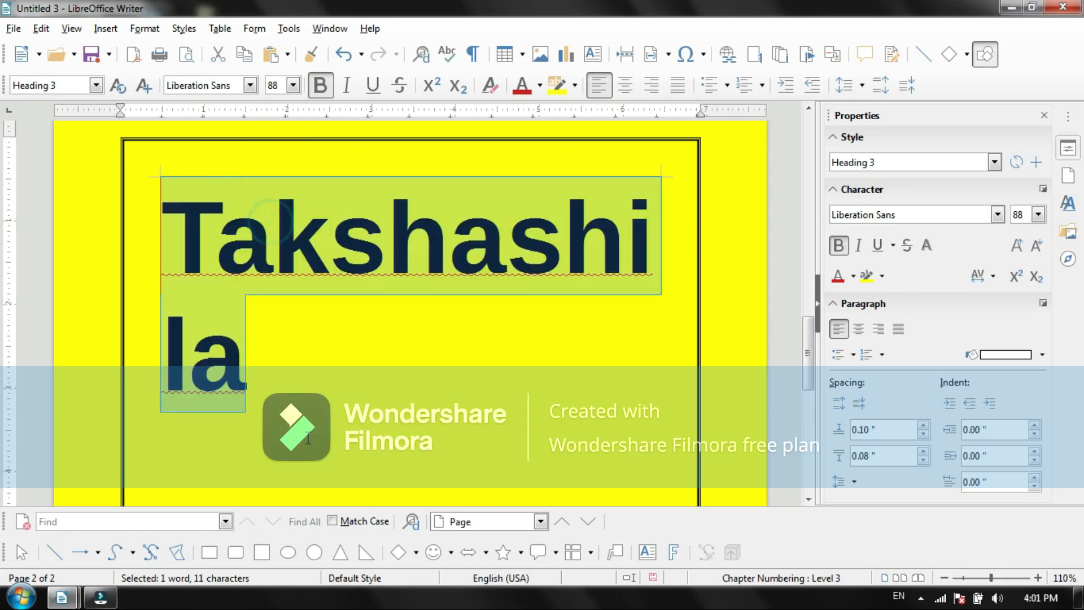
pyautogui.click(293, 85)
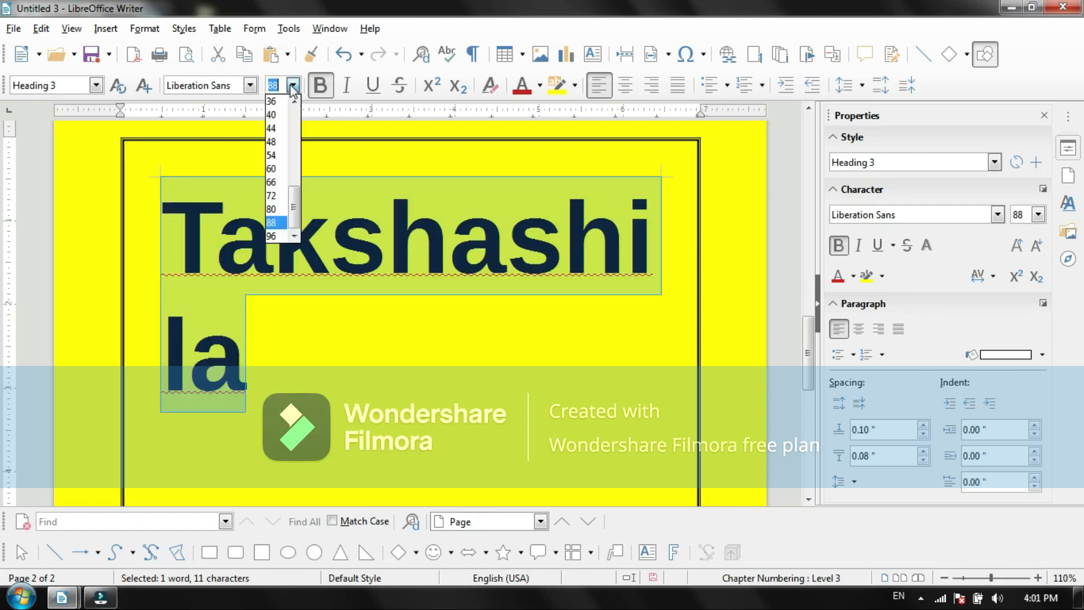
pyautogui.click(272, 222)
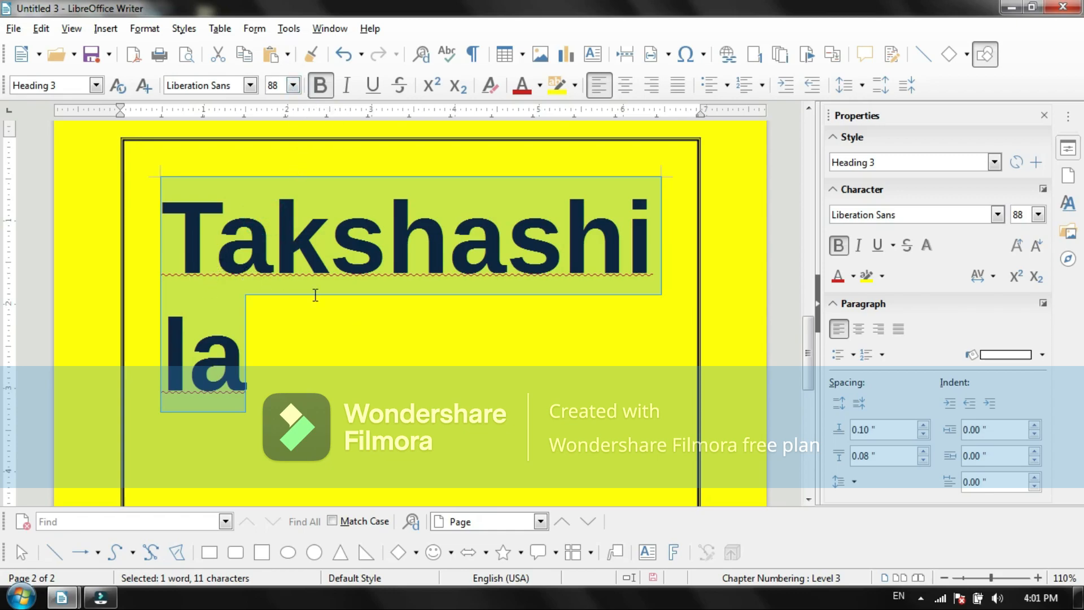
pyautogui.click(424, 338)
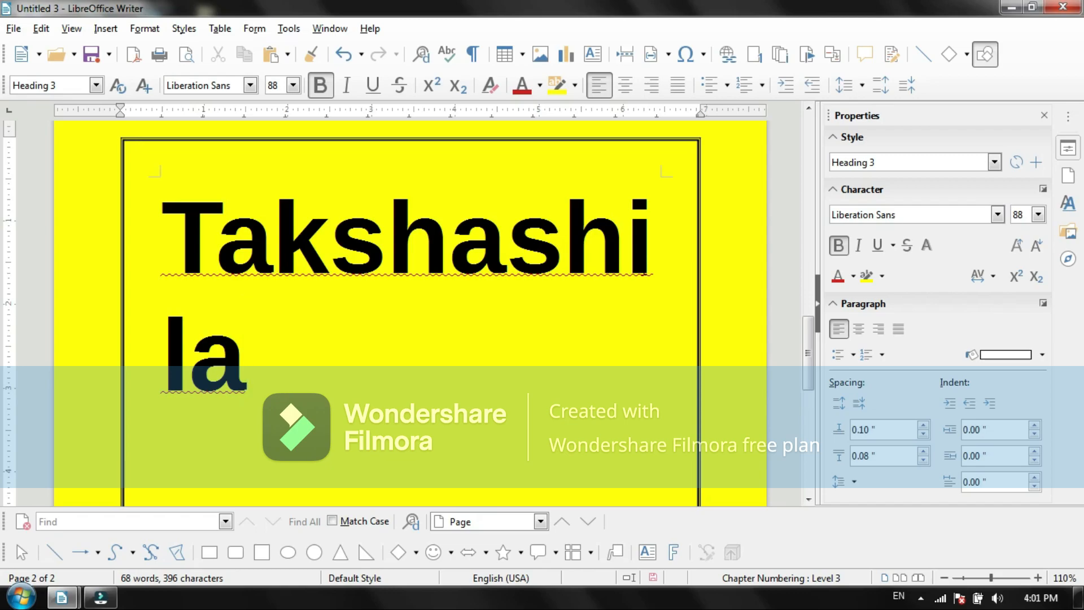
# Step: Check the spelling suggestions for the Takshashila heading and examine the AutoCorrect commands without changing anything
pyautogui.rightClick(416, 262)
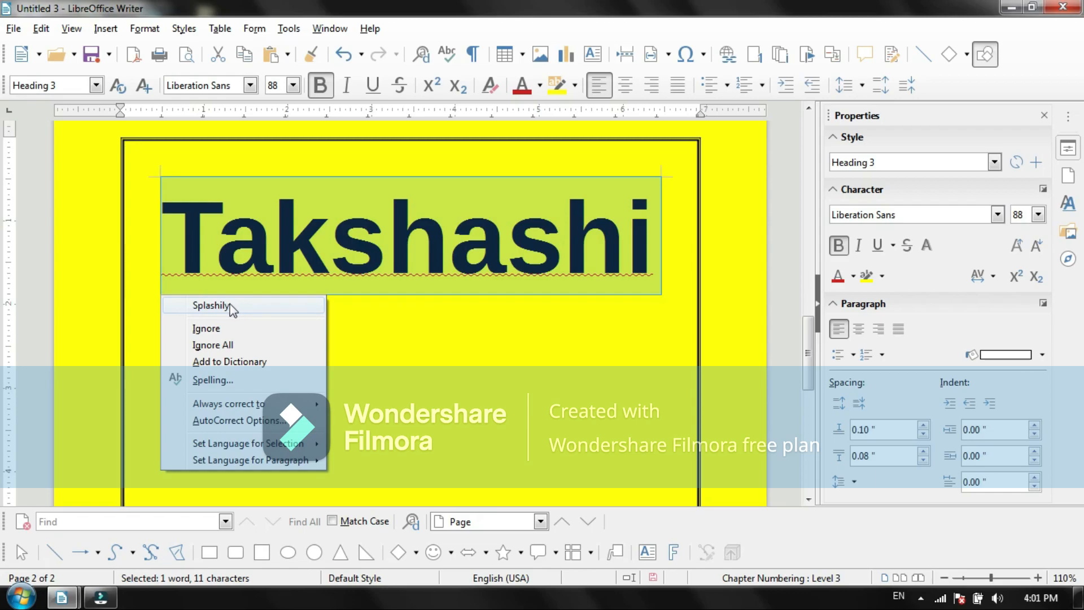
pyautogui.click(437, 341)
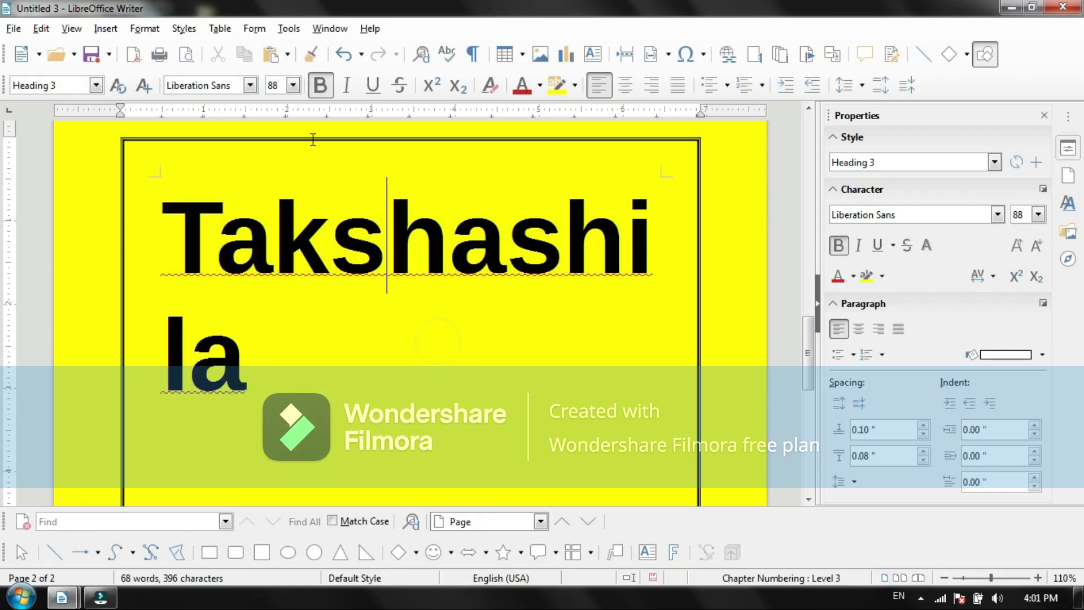
pyautogui.click(289, 28)
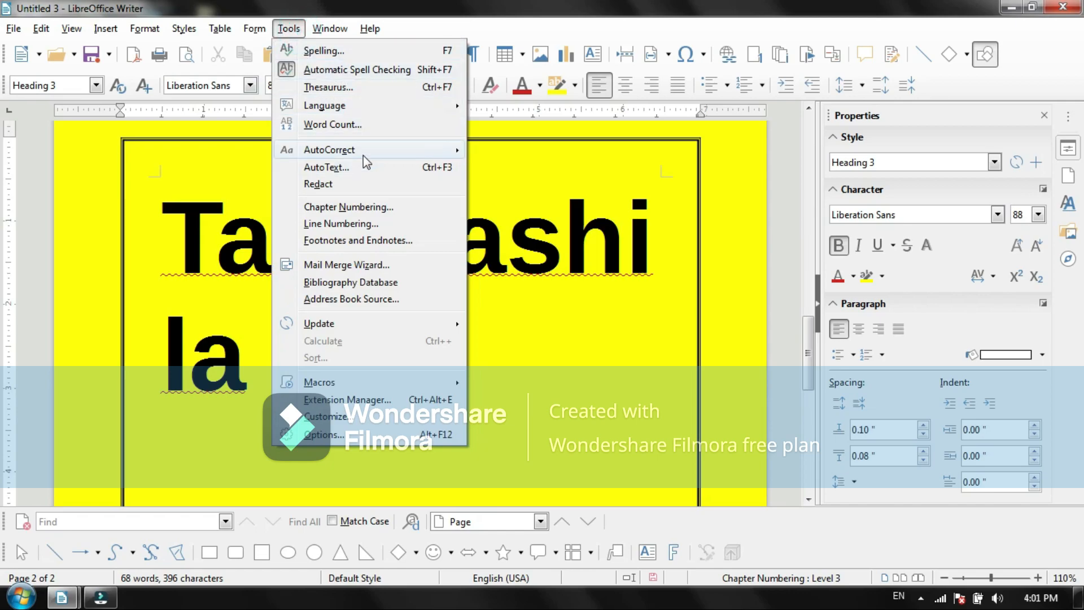
pyautogui.moveTo(364, 157)
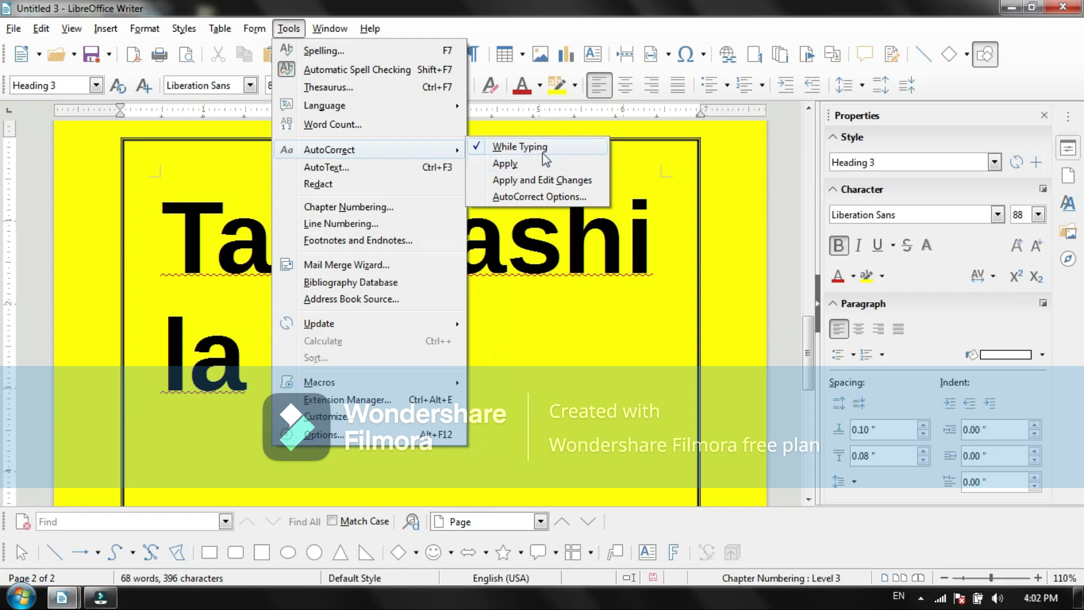
pyautogui.click(581, 305)
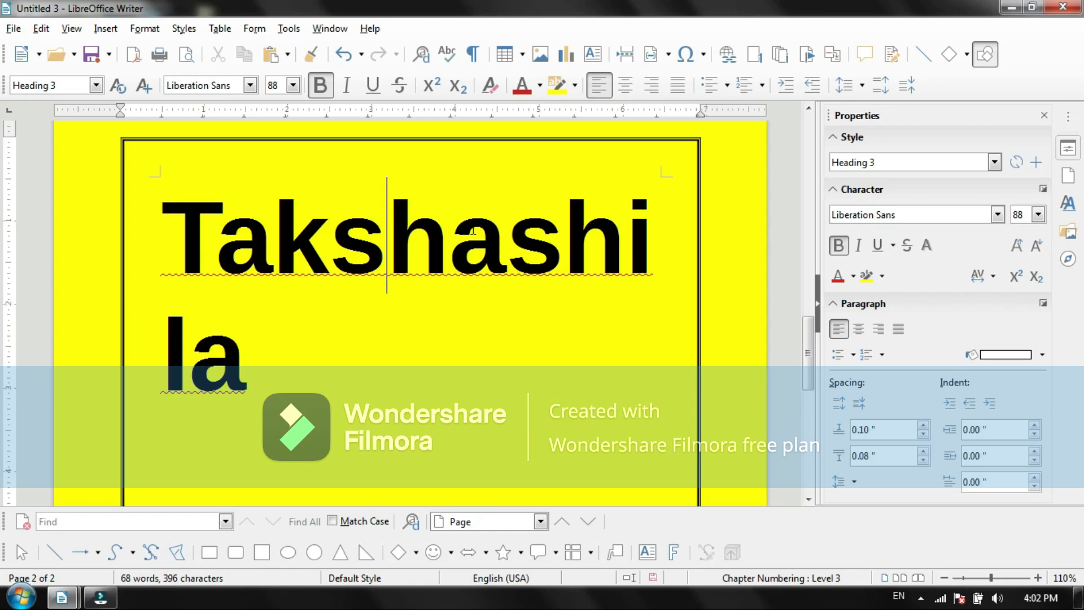
# Step: Ignore the spelling error flagged in the Takshashila heading and start a new line after it
pyautogui.rightClick(443, 227)
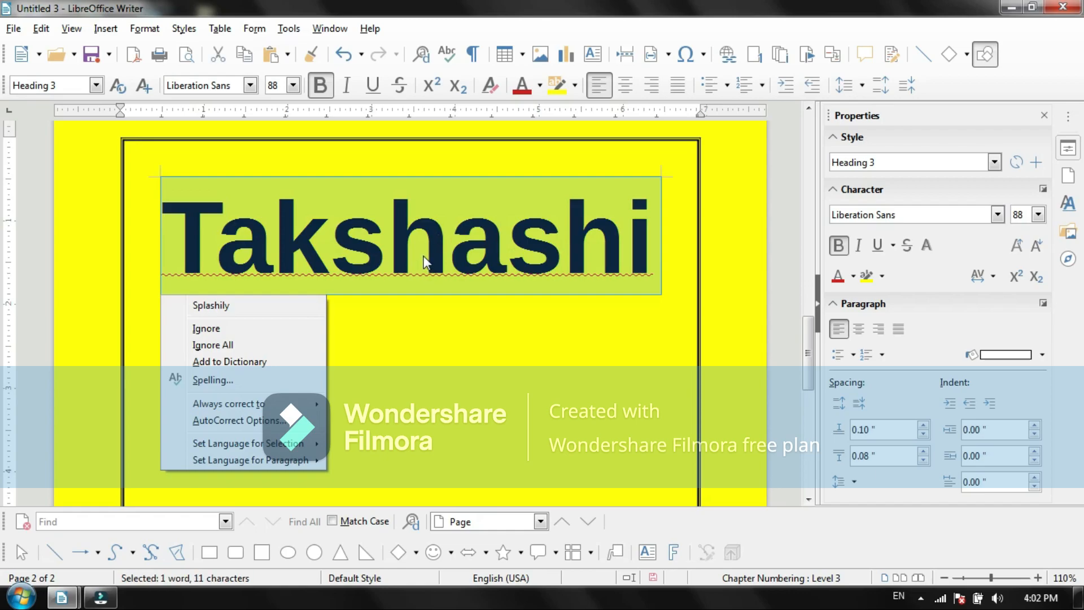
pyautogui.click(212, 332)
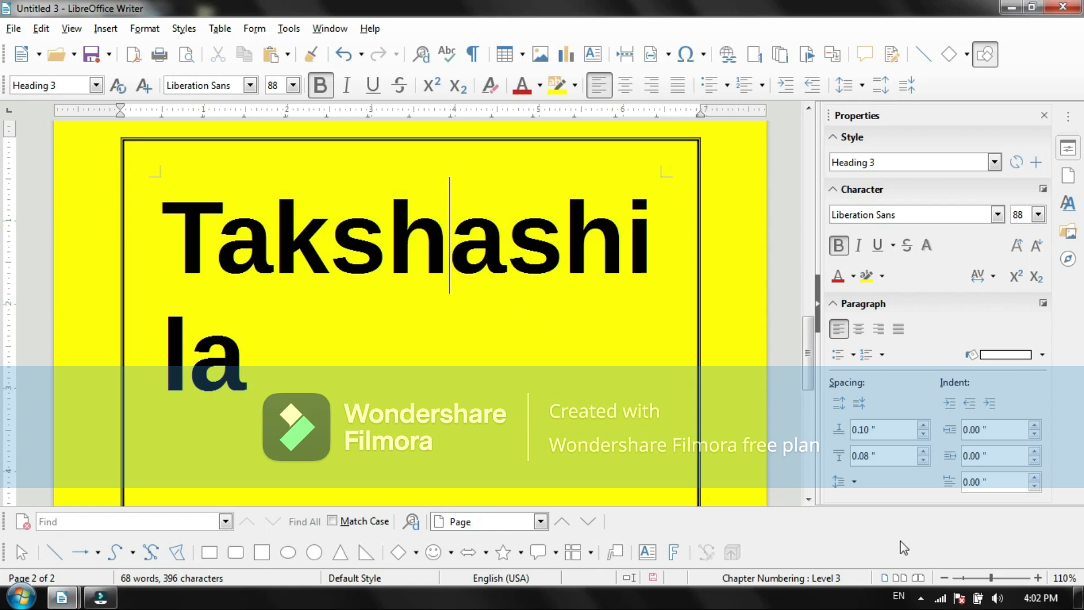
pyautogui.click(264, 357)
pyautogui.press('Return')
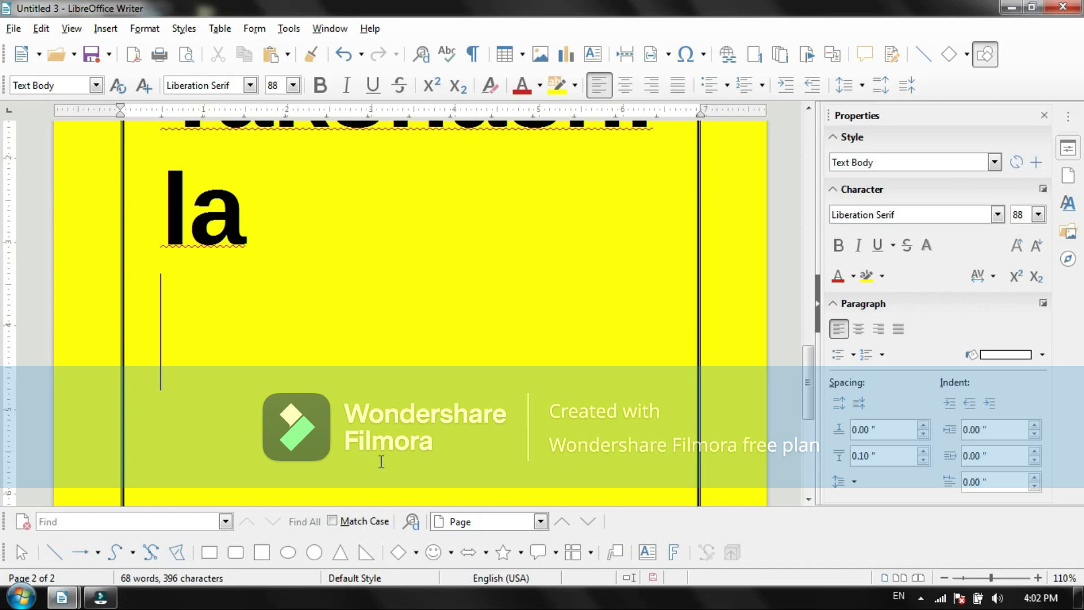
# Step: Insert a table with 5 columns and 5 rows in the default style below the Takshashila heading
pyautogui.click(220, 29)
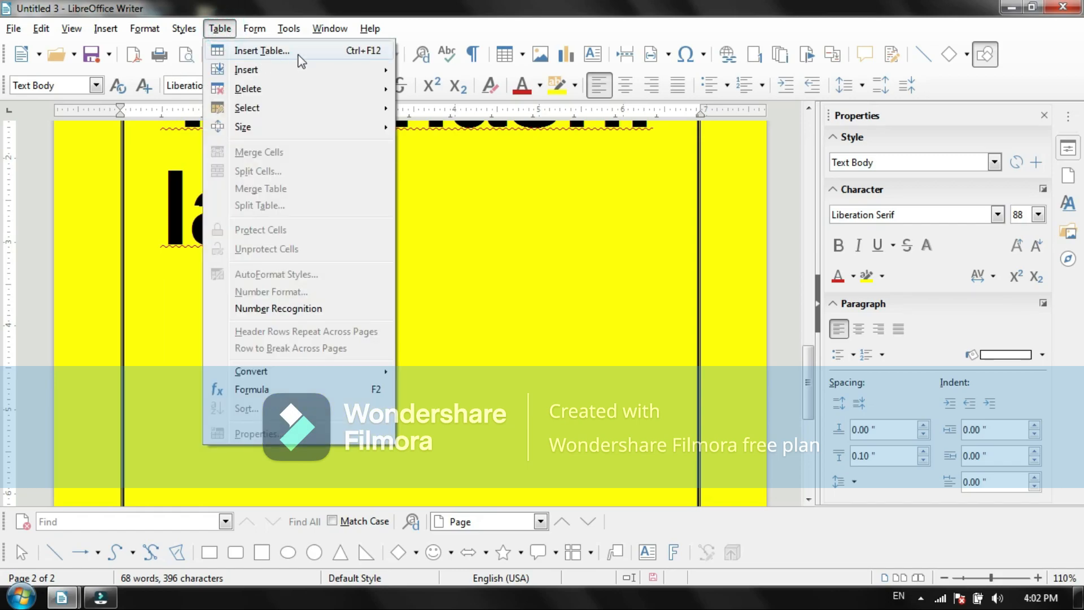
pyautogui.click(262, 51)
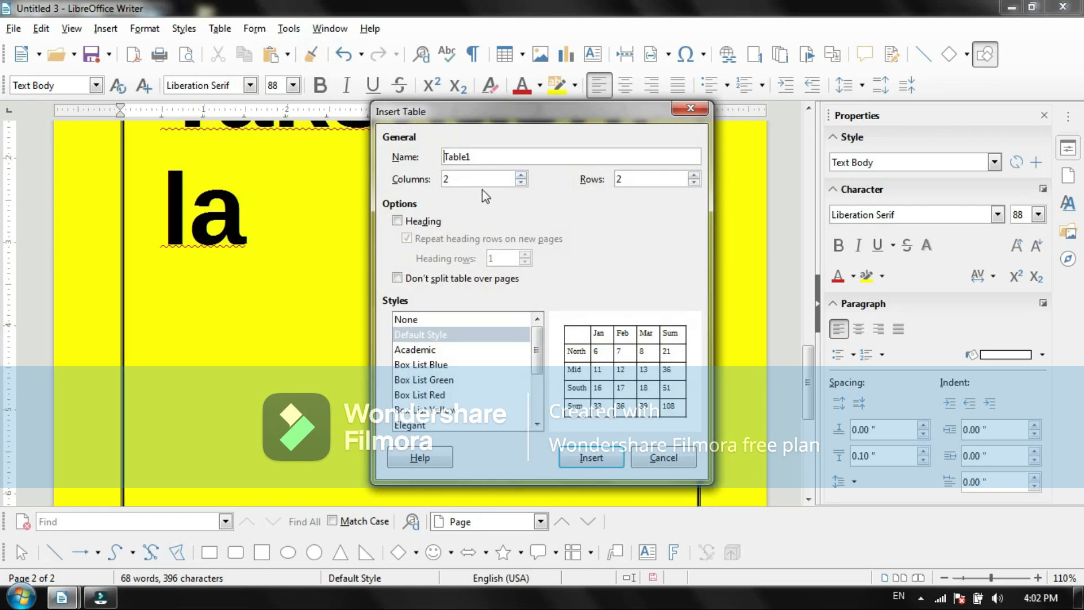
pyautogui.click(521, 175)
pyautogui.click(520, 175)
pyautogui.click(520, 176)
pyautogui.click(694, 175)
pyautogui.click(694, 175)
pyautogui.click(693, 176)
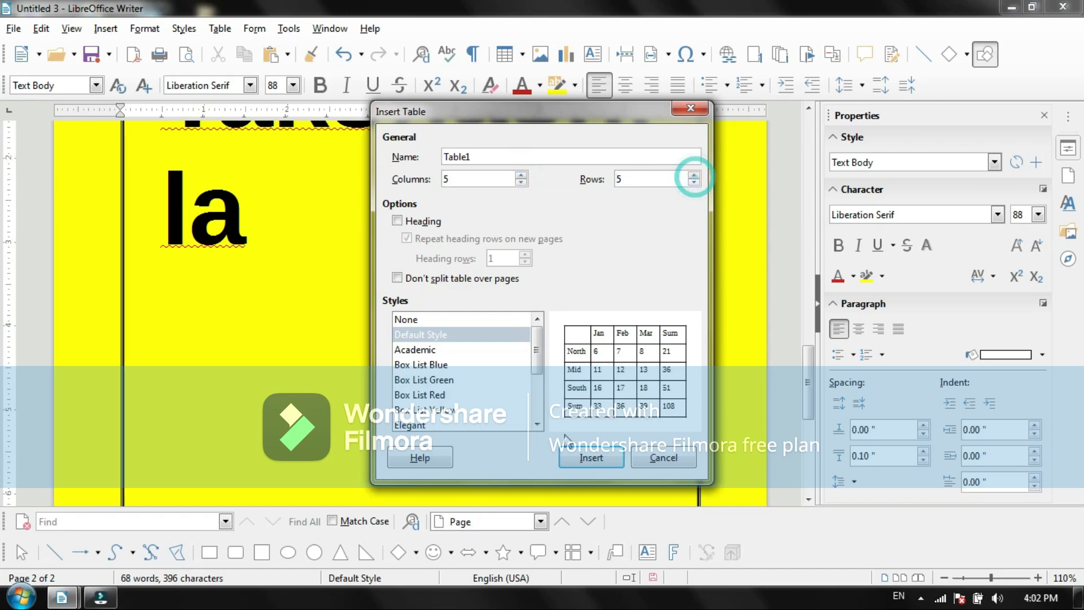
pyautogui.click(581, 458)
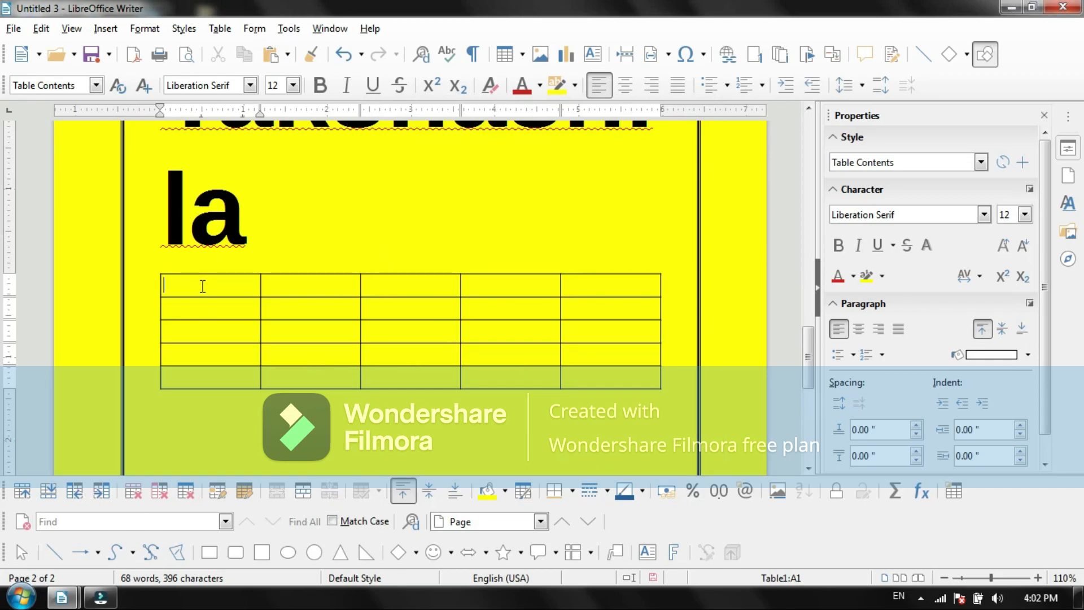
# Step: Fill the first three cells of the table's first column with sfdg, V bc n and bfc
pyautogui.write('sfdg')
pyautogui.click(204, 307)
pyautogui.write('V bc n')
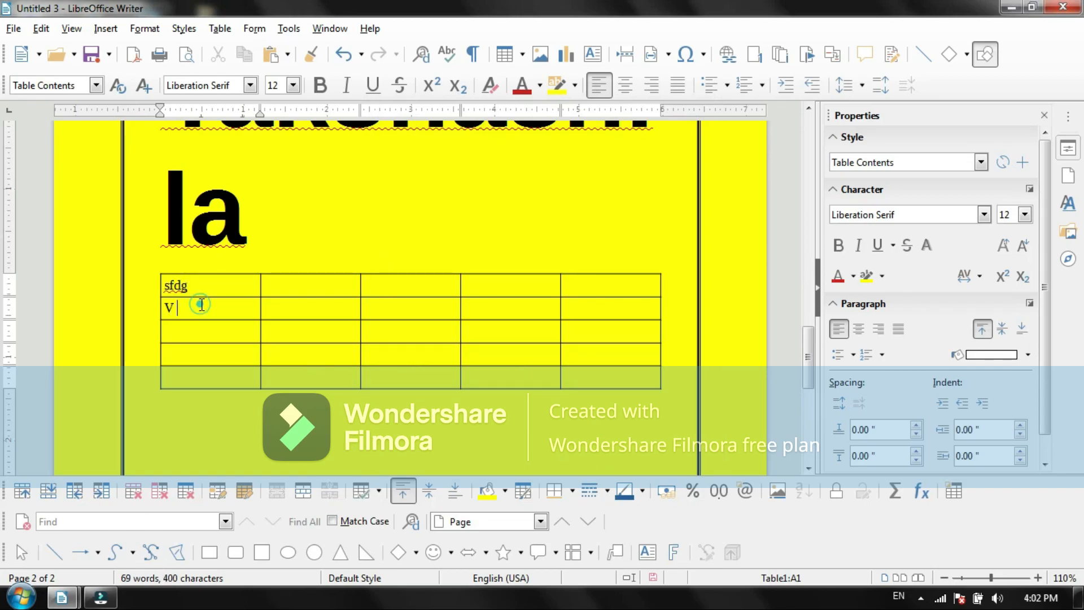
pyautogui.click(203, 331)
pyautogui.write('bfc')
# Step: Insert a new column after the table's second column and enter szczvz in its first cell
pyautogui.click(316, 288)
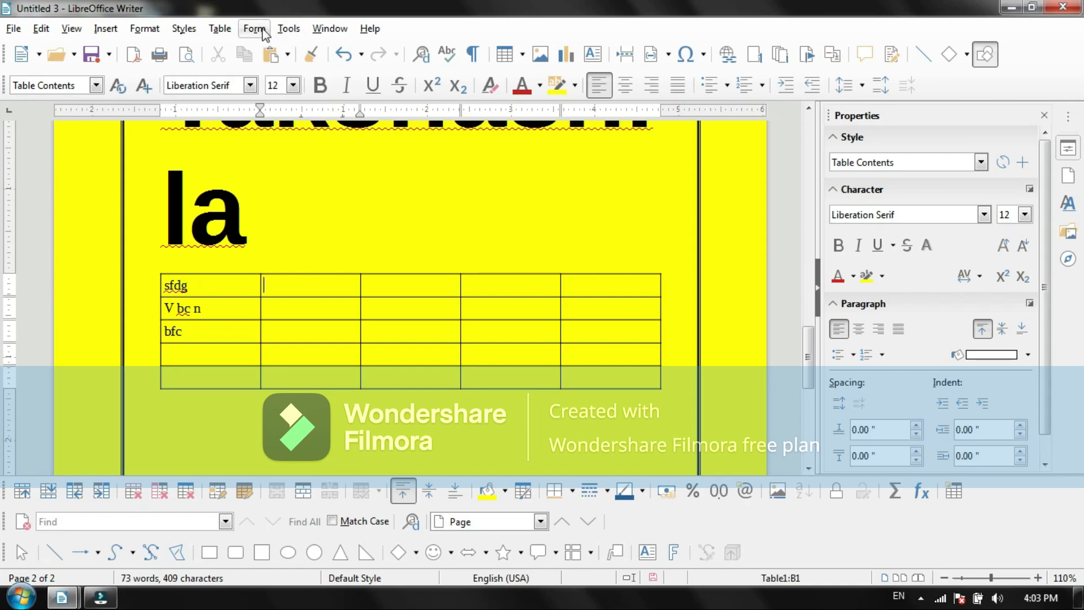
pyautogui.click(226, 31)
pyautogui.moveTo(239, 73)
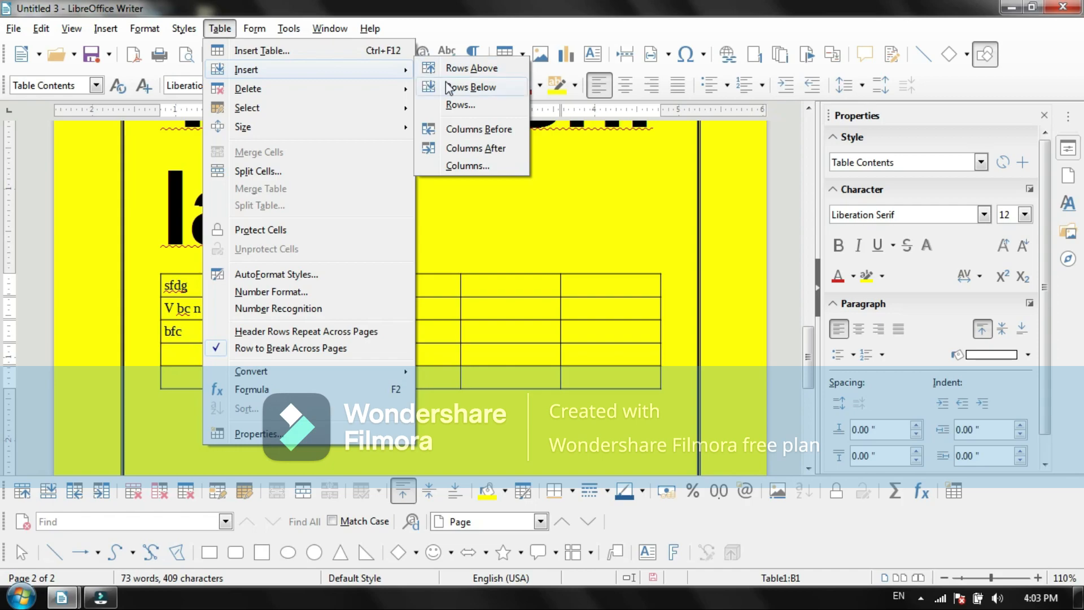
pyautogui.click(486, 148)
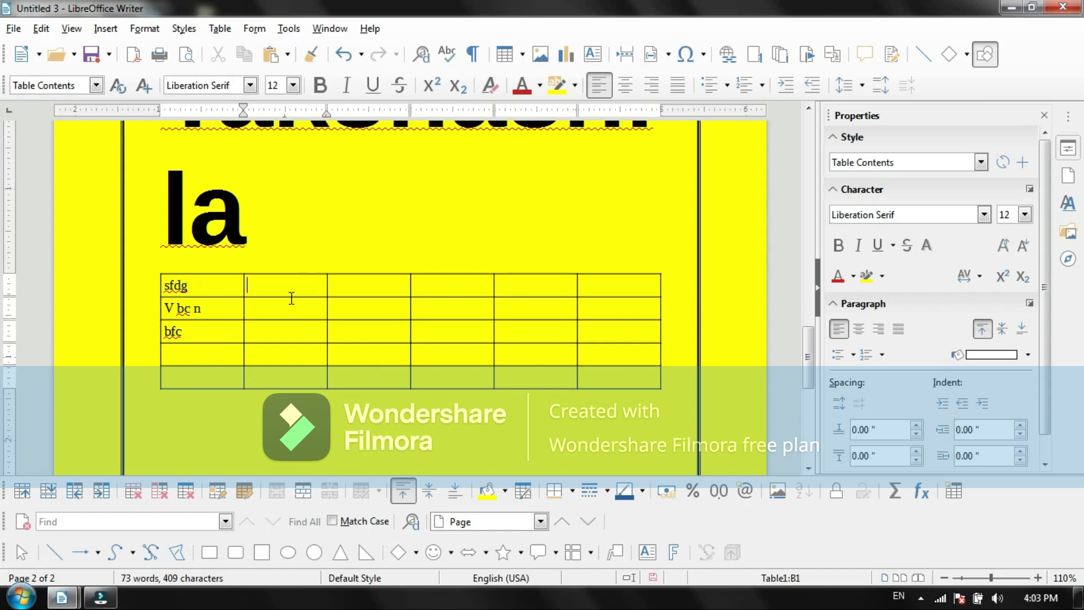
pyautogui.click(346, 289)
pyautogui.write('szczvz')
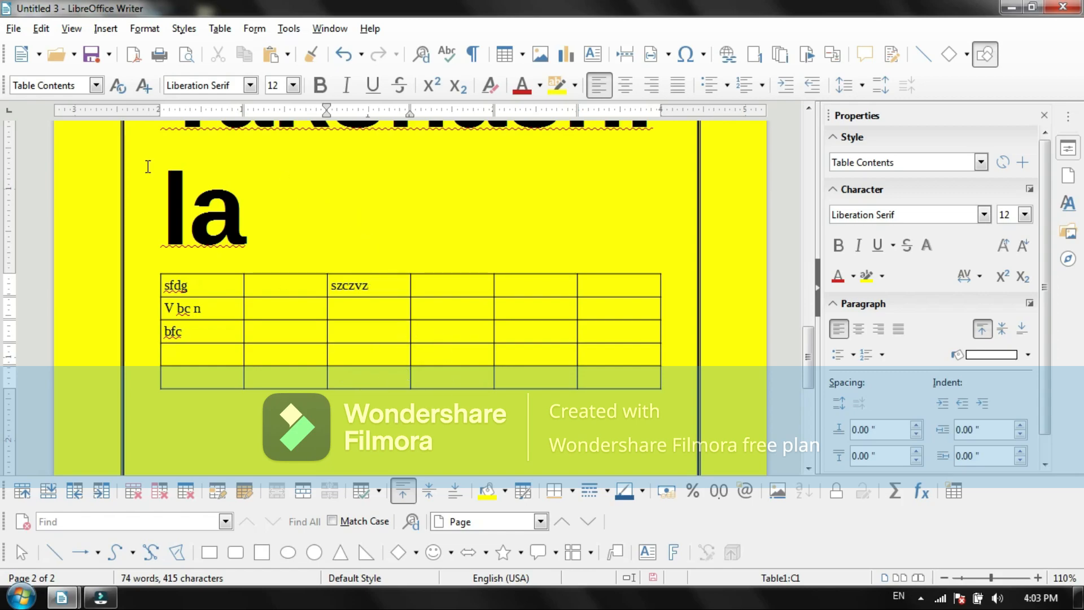
# Step: Look up the Takshashila heading and the word "work" in the Thesaurus, and close it without replacing anything
pyautogui.doubleClick(252, 228)
pyautogui.scroll(3, 242, 213)
pyautogui.click(294, 395)
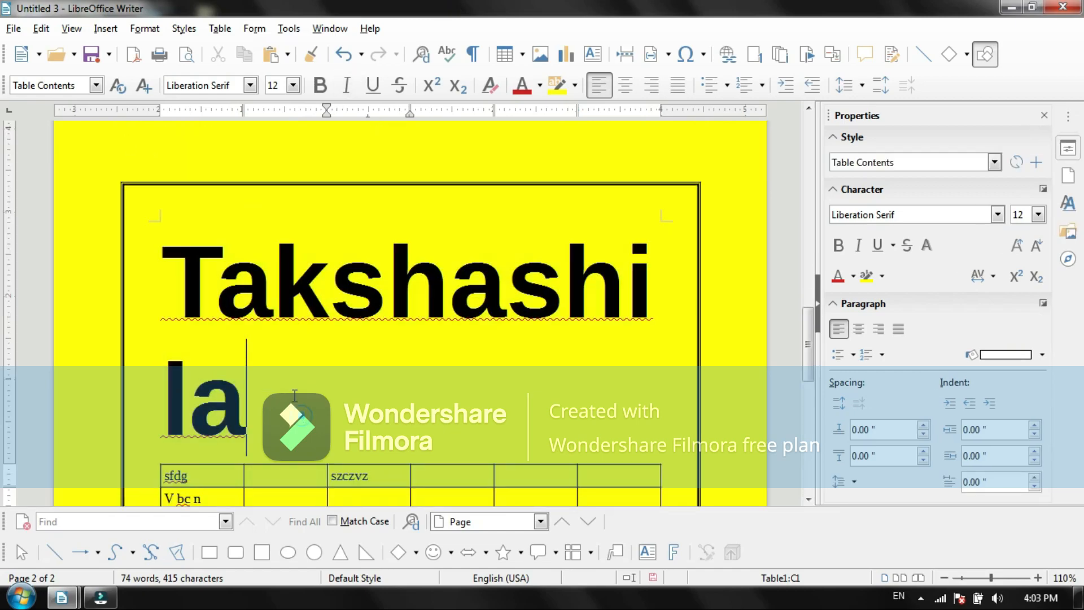
pyautogui.click(288, 29)
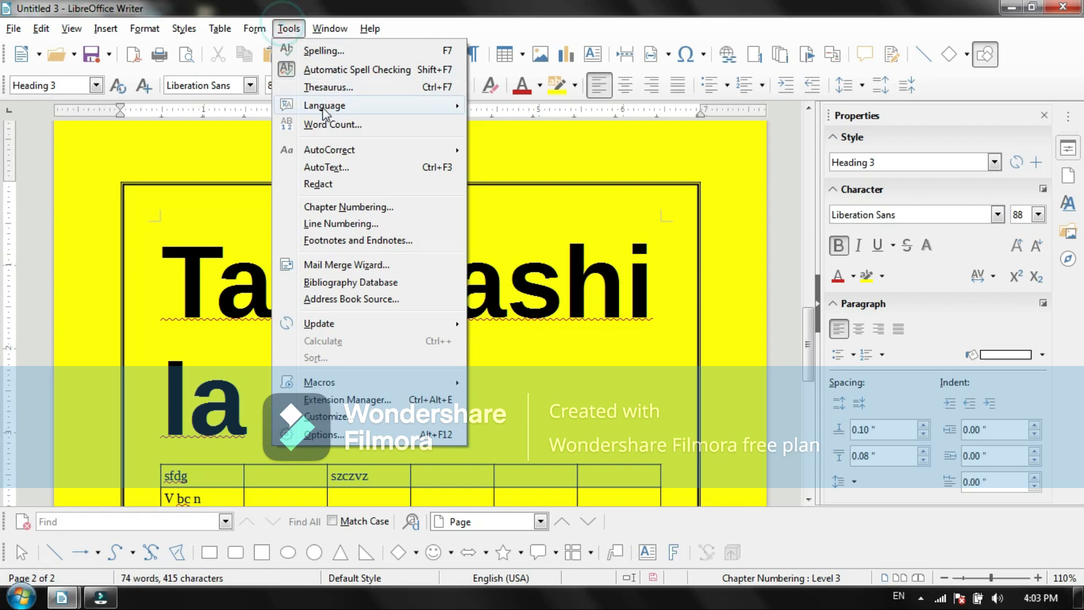
pyautogui.click(328, 87)
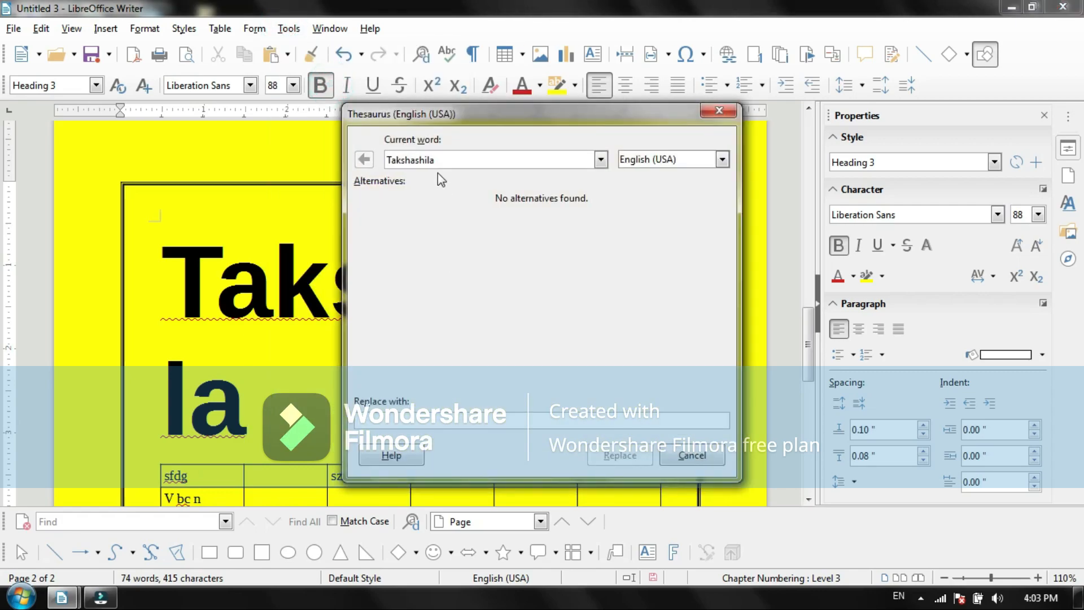
pyautogui.click(439, 160)
pyautogui.press('BackSpace')
pyautogui.press('BackSpace')
pyautogui.press('BackSpace')
pyautogui.press('BackSpace')
pyautogui.press('BackSpace')
pyautogui.press('BackSpace')
pyautogui.press('BackSpace')
pyautogui.press('BackSpace')
pyautogui.write('work')
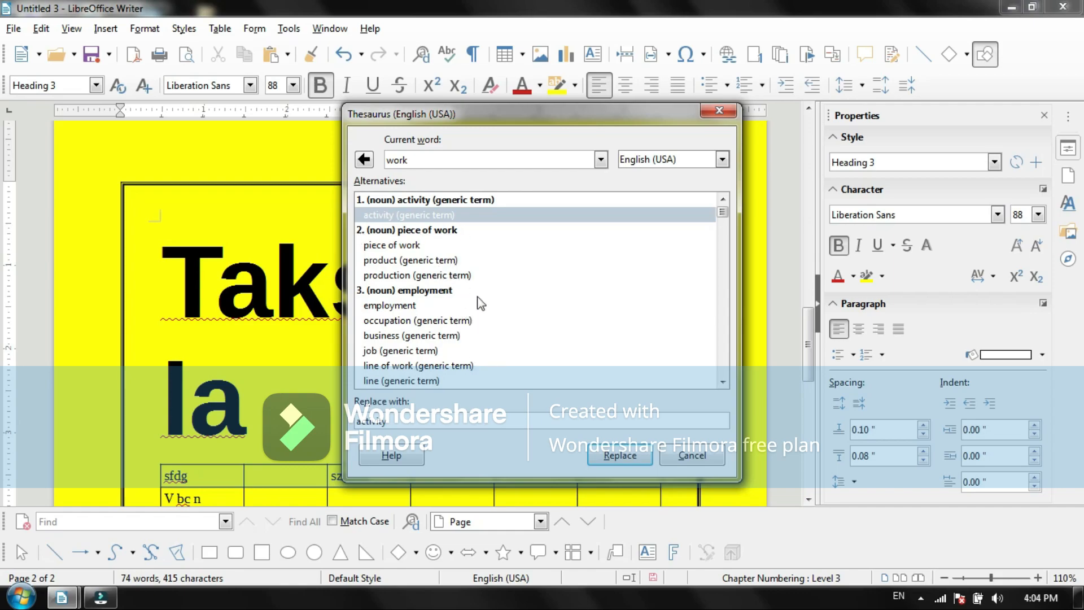
pyautogui.click(719, 111)
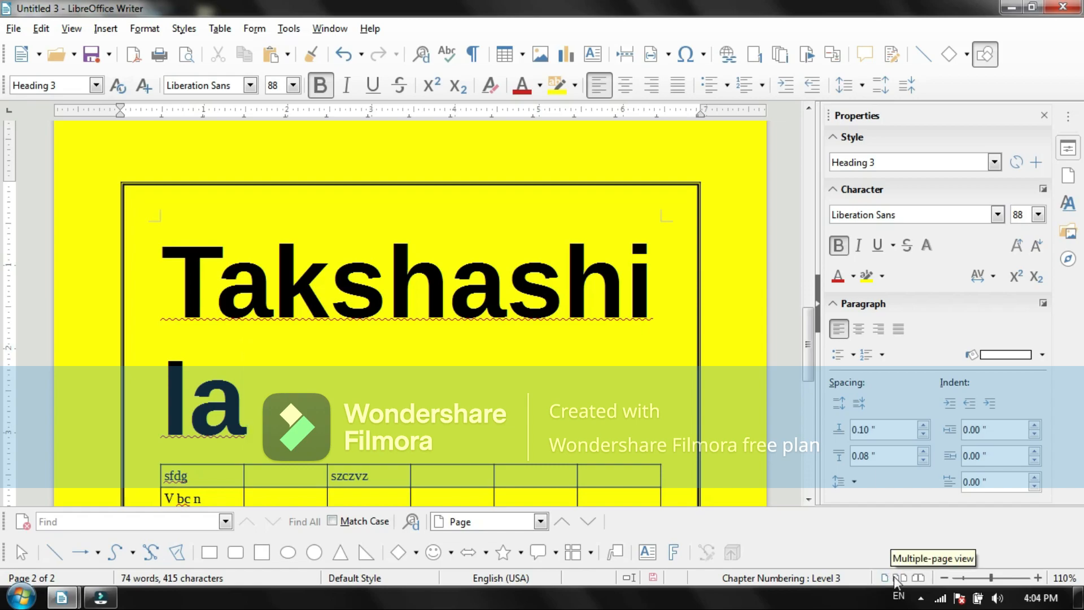
# Step: Close the Properties sidebar to give the document more room
pyautogui.click(71, 29)
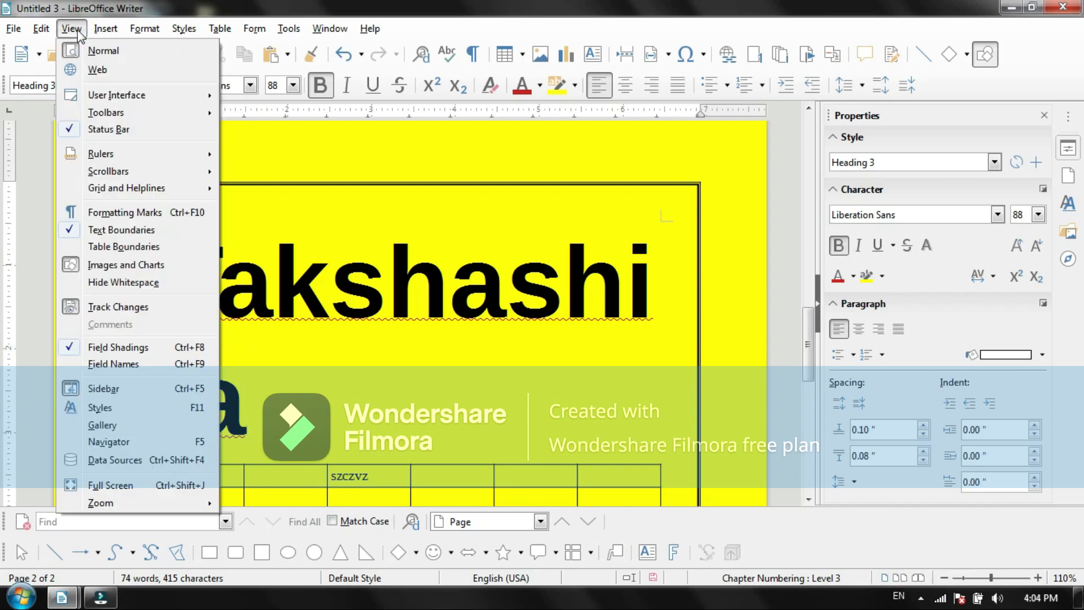
pyautogui.click(73, 29)
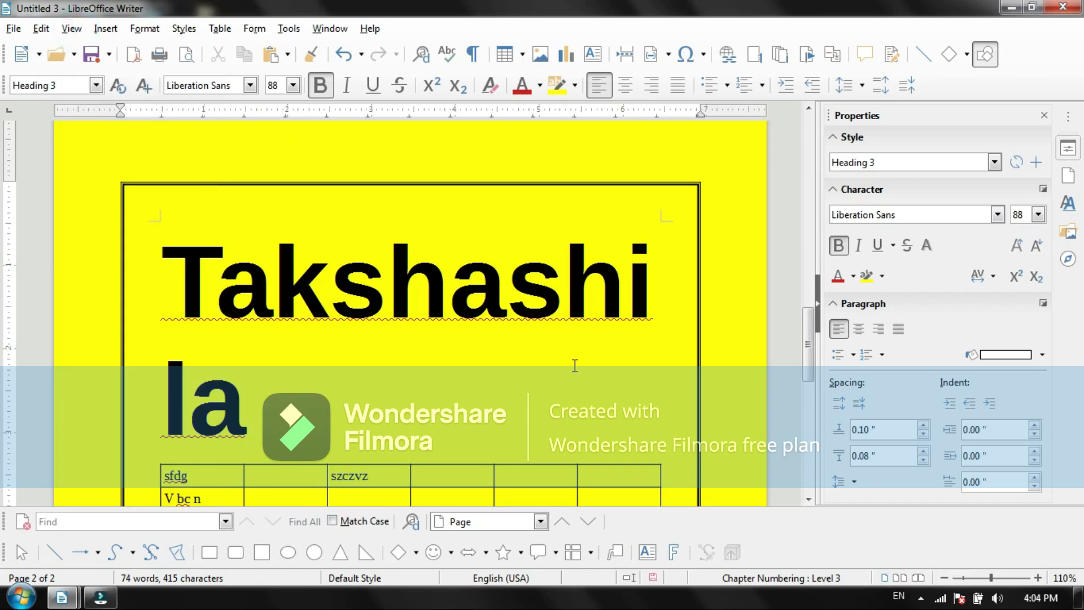
pyautogui.click(1043, 115)
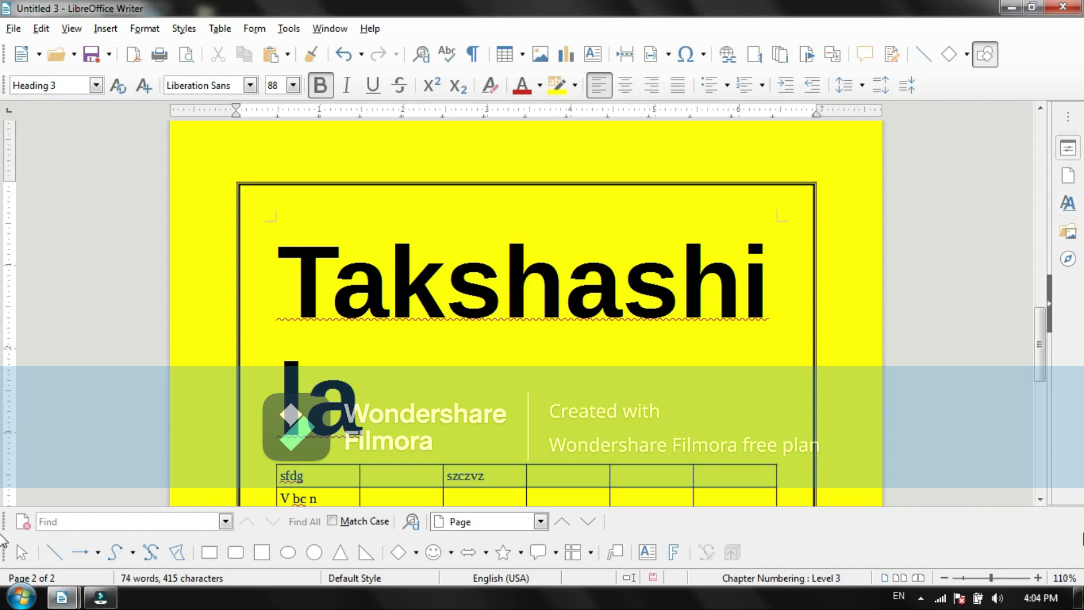
pyautogui.click(67, 29)
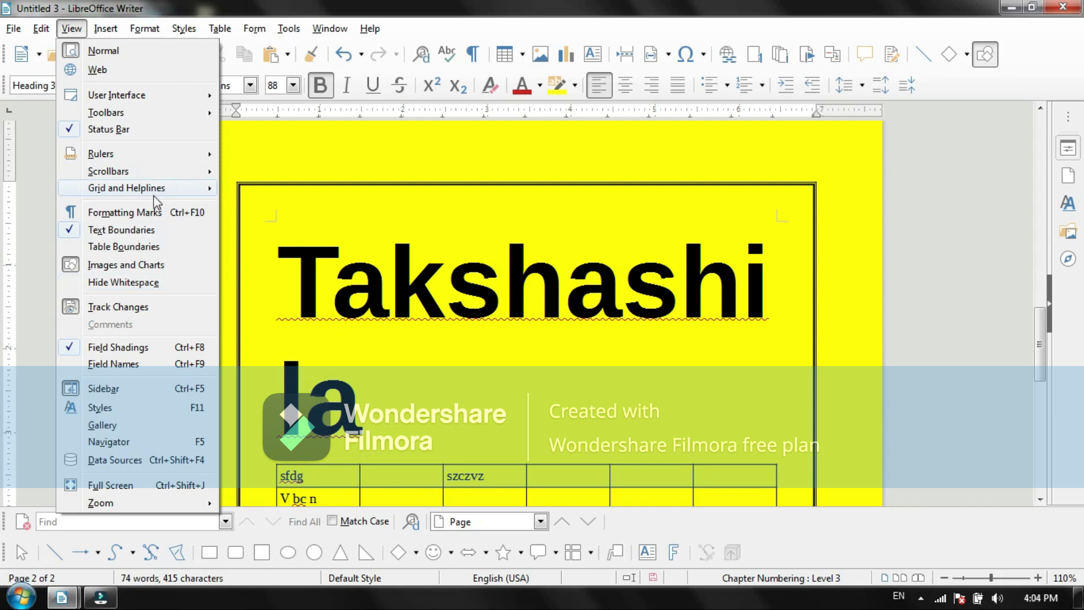
pyautogui.moveTo(164, 188)
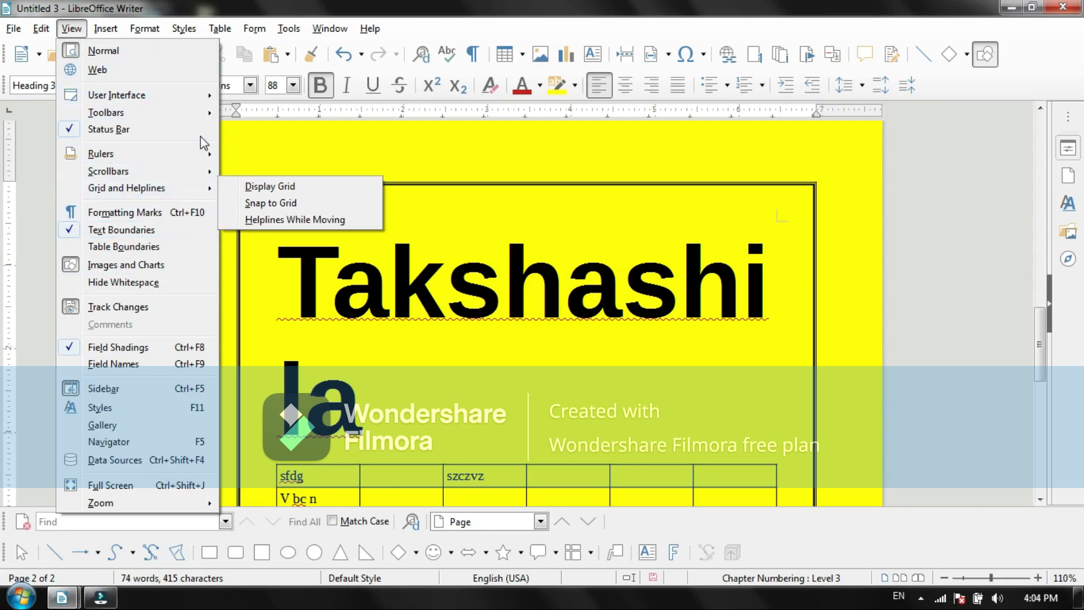
pyautogui.click(339, 138)
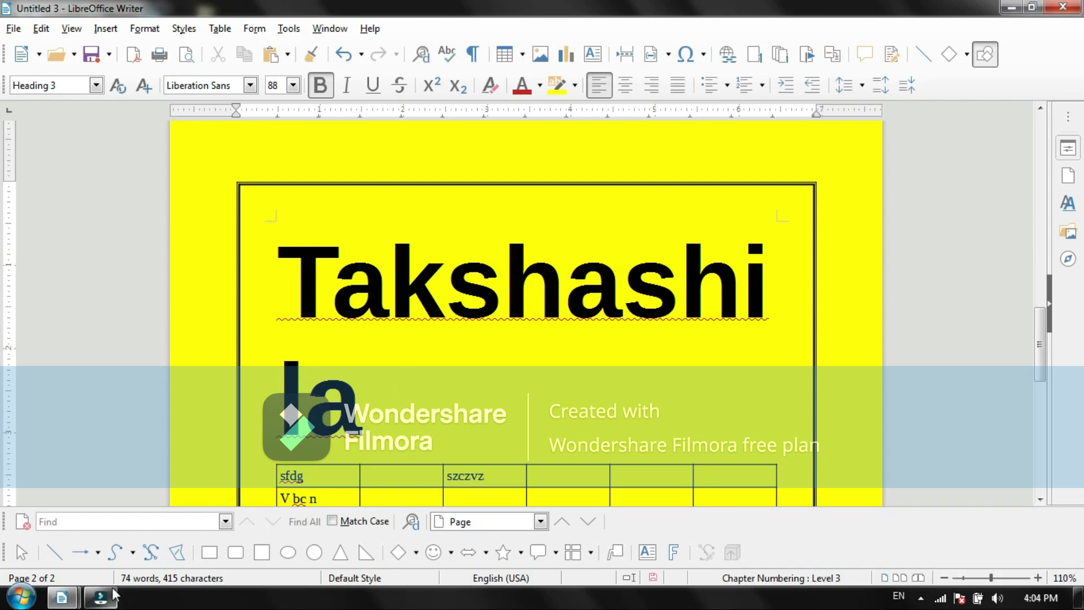
# Step: Switch to the open Takshashila.odt document
pyautogui.moveTo(62, 595)
pyautogui.click(232, 544)
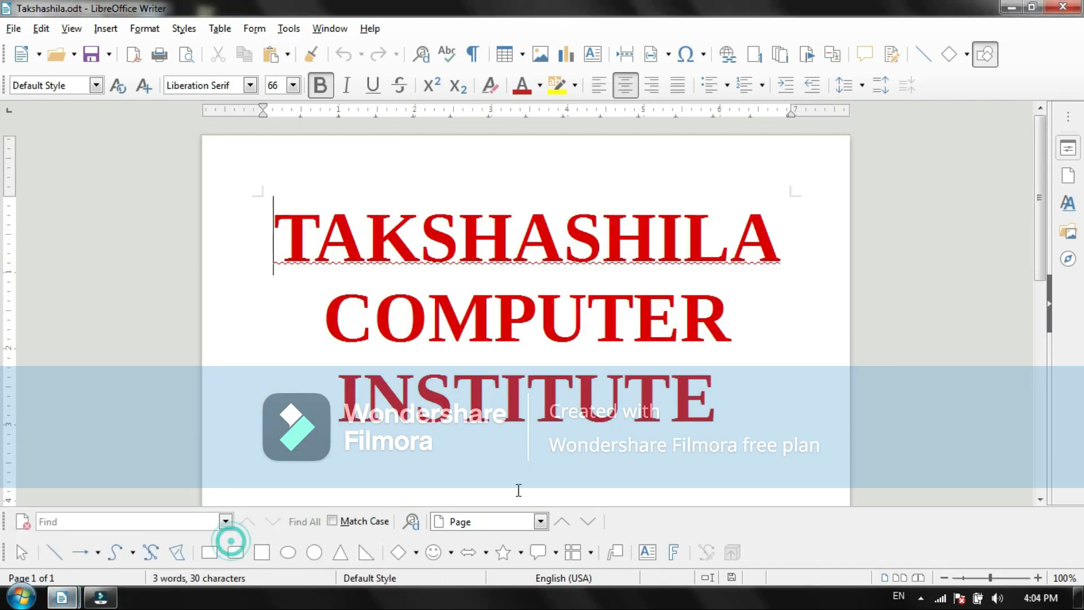